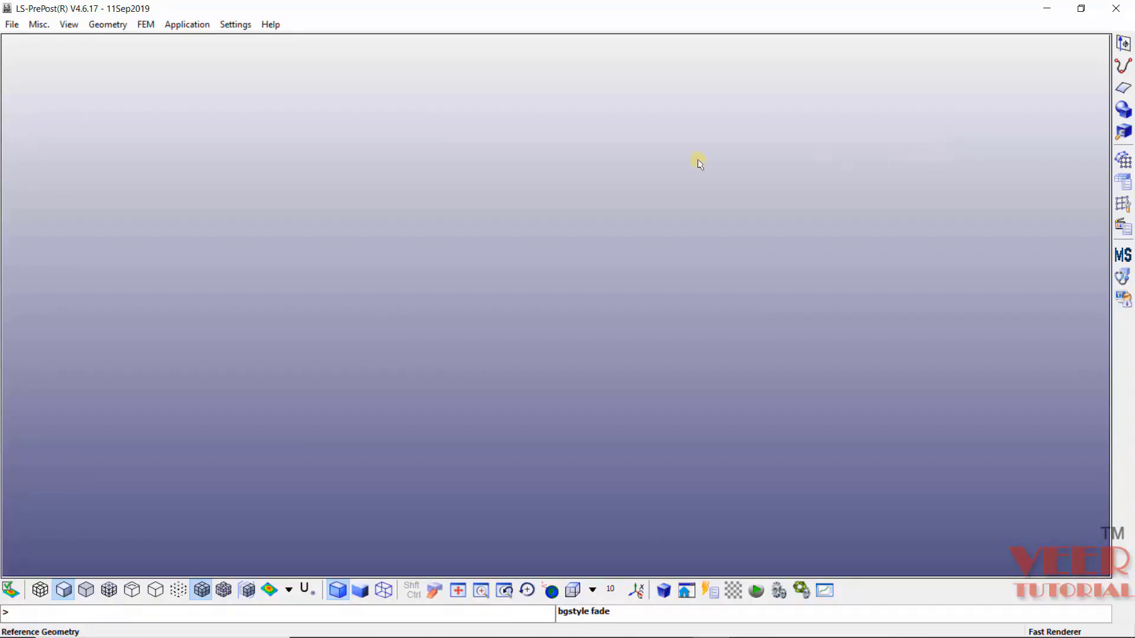
- Open the Shape Mesher and choose 4N Shell as the entity to mesh
{"action": "left_click", "coordinate": [145, 26]}
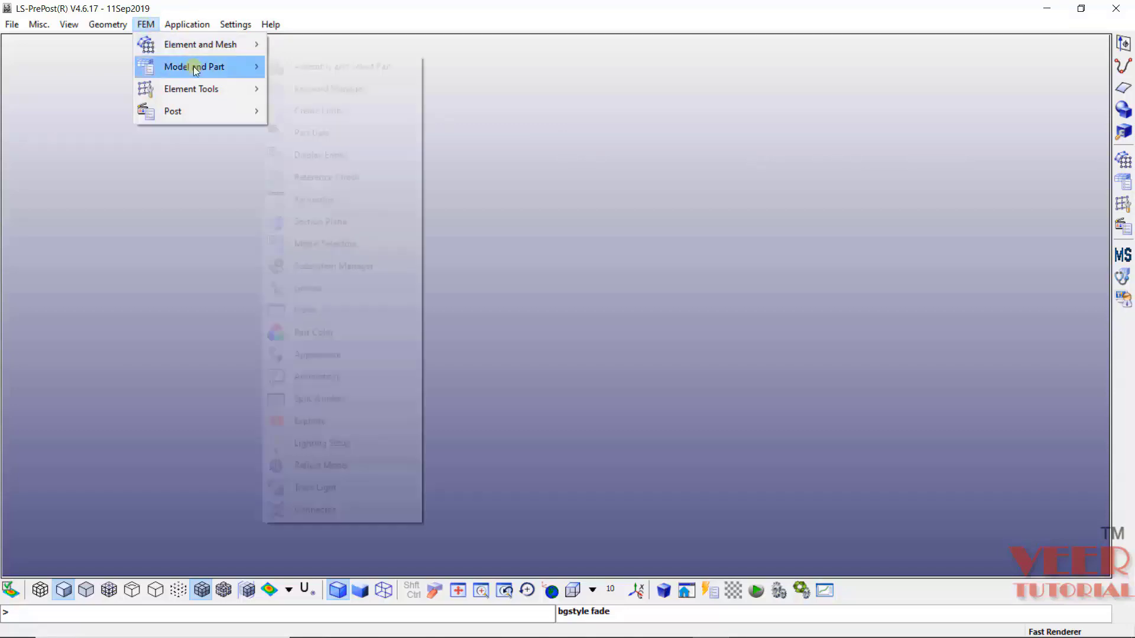
{"action": "mouse_move", "coordinate": [203, 46]}
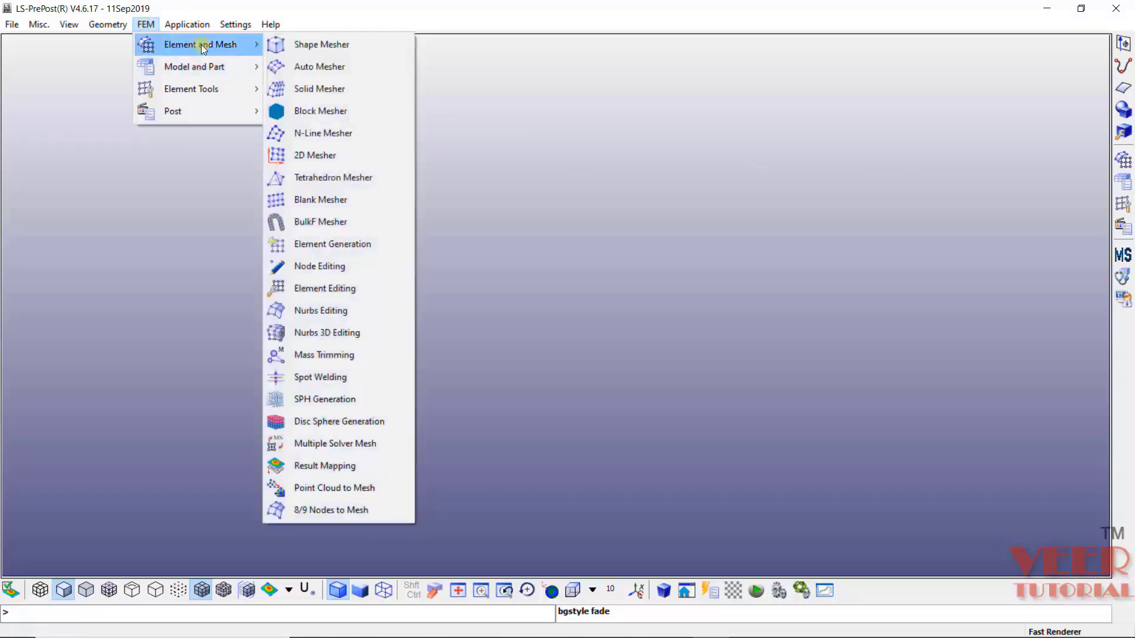
{"action": "left_click", "coordinate": [305, 45]}
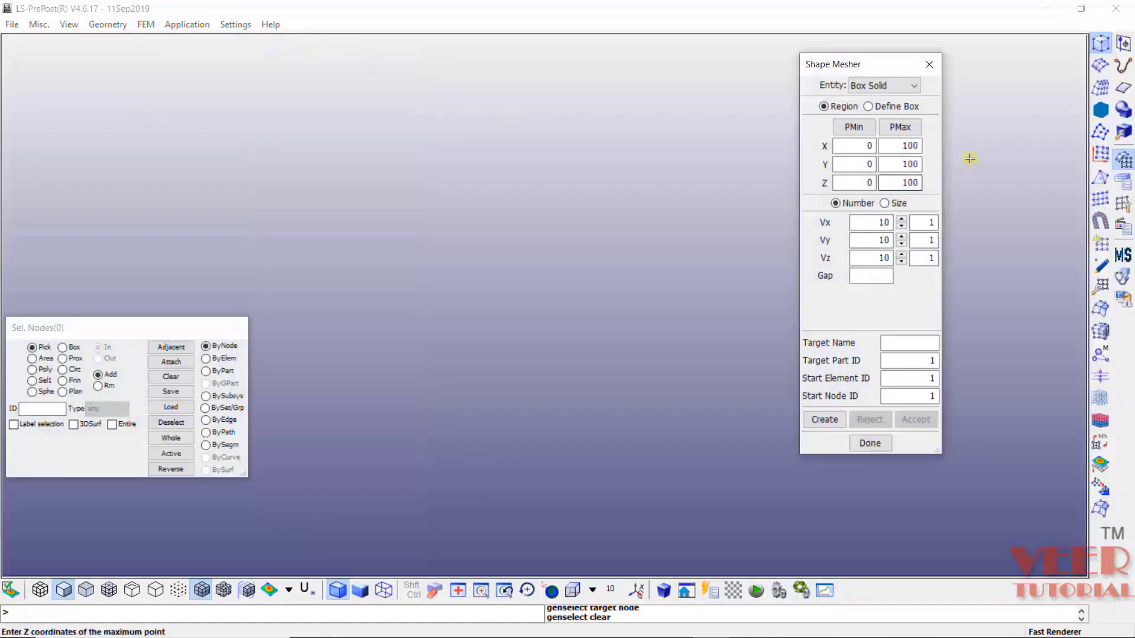
{"action": "left_click_drag", "start_coordinate": [862, 65], "coordinate": [796, 61]}
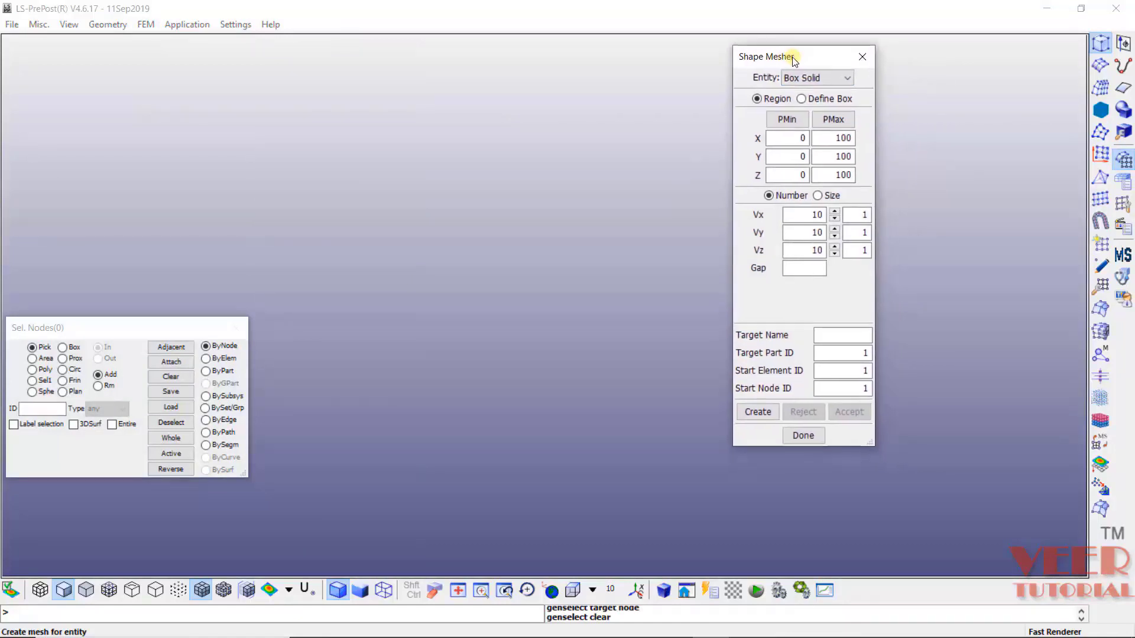
{"action": "left_click", "coordinate": [835, 76]}
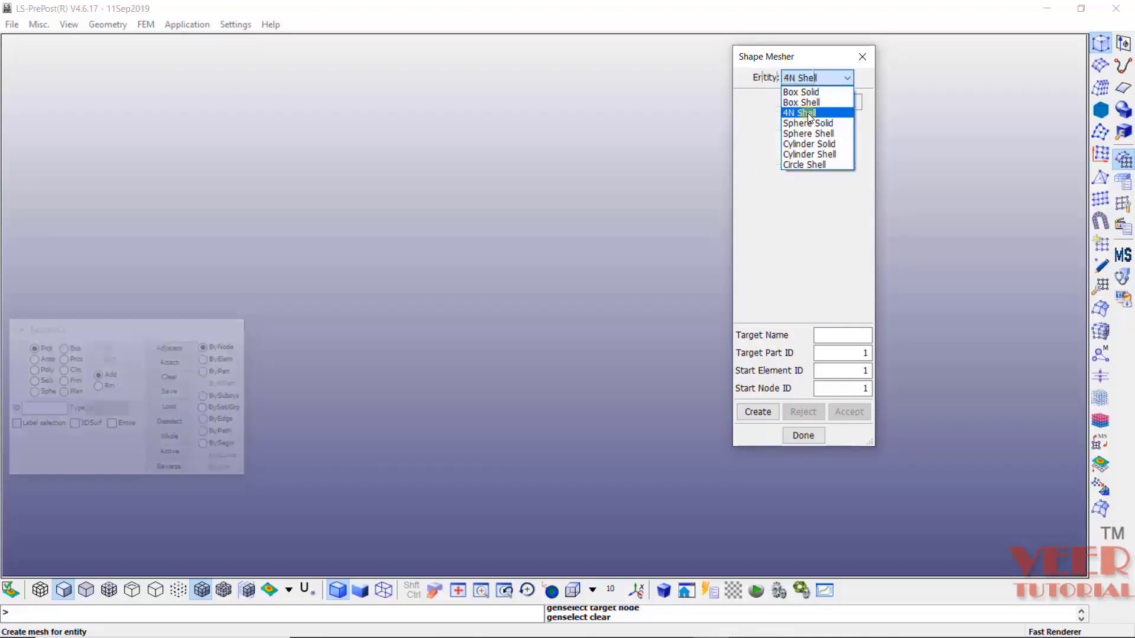
{"action": "left_click", "coordinate": [809, 112]}
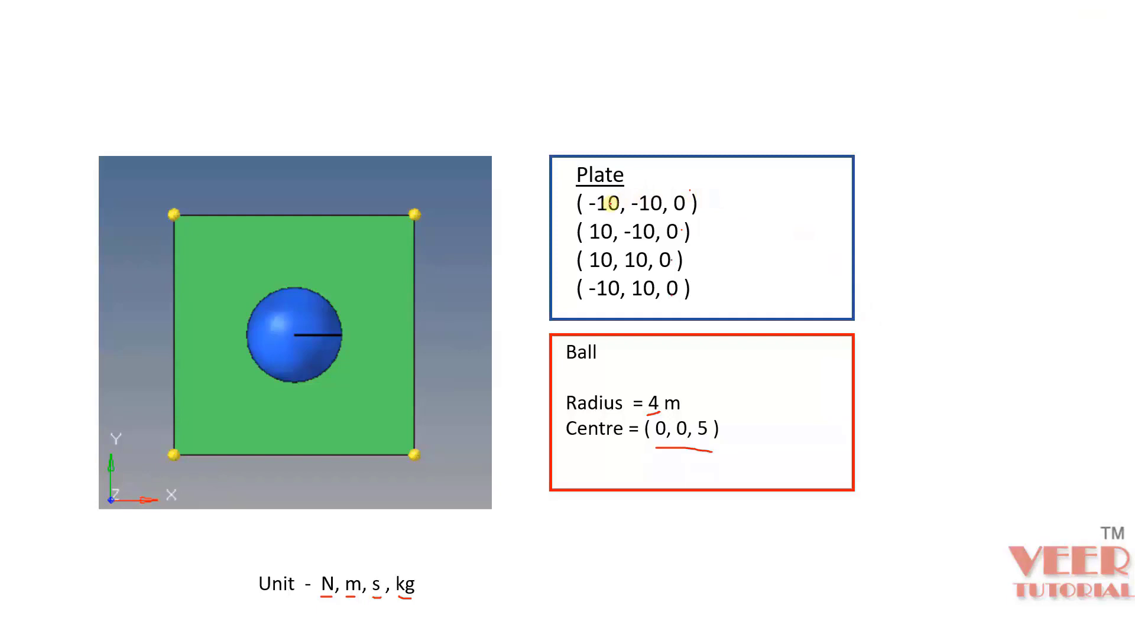
- Switch back to LS-PrePost and set the shell's corner points to P1 -10,-10,0, P2 10,-10,0, P3 10,10,0 and P4 -10,10,0
{"action": "key", "text": "alt+Tab"}
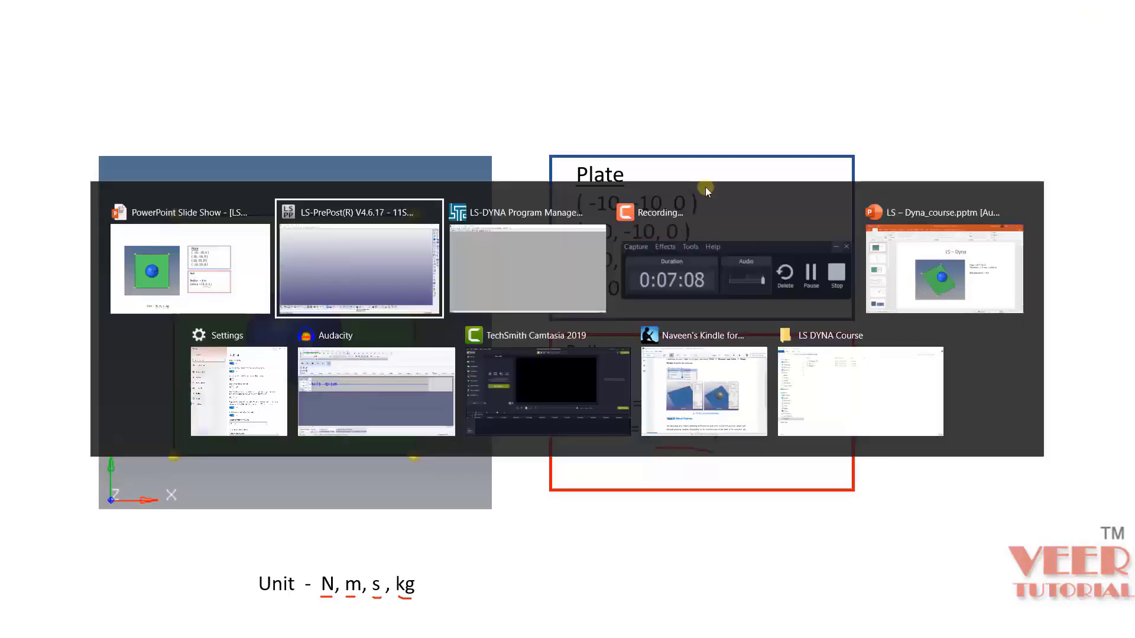
{"action": "left_click", "coordinate": [816, 103]}
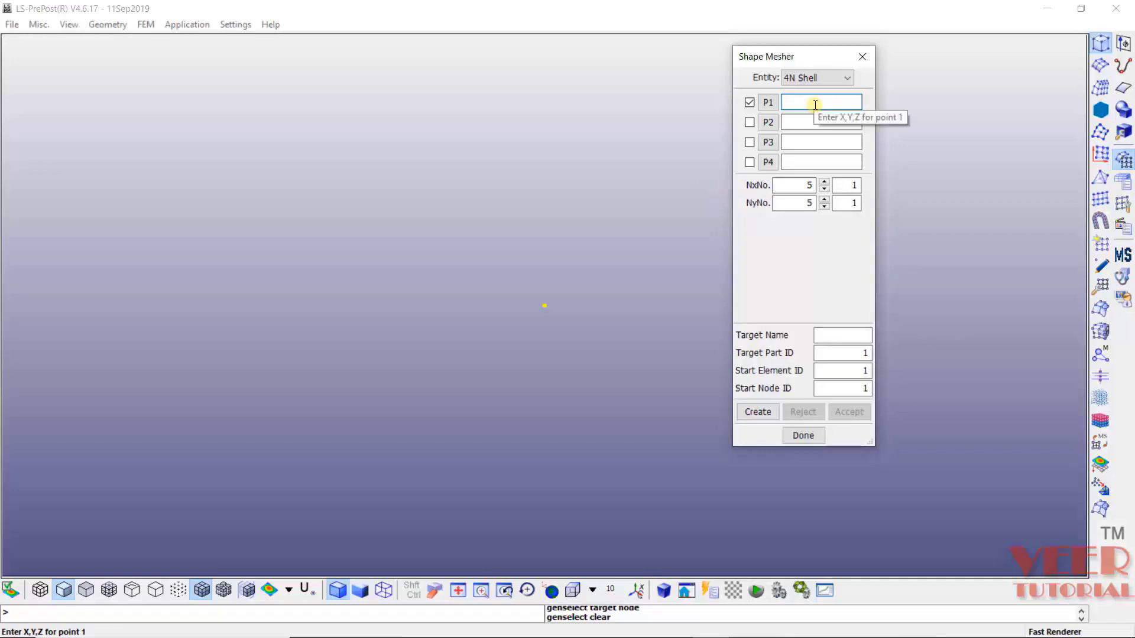
{"action": "type", "text": "-10,-10,0"}
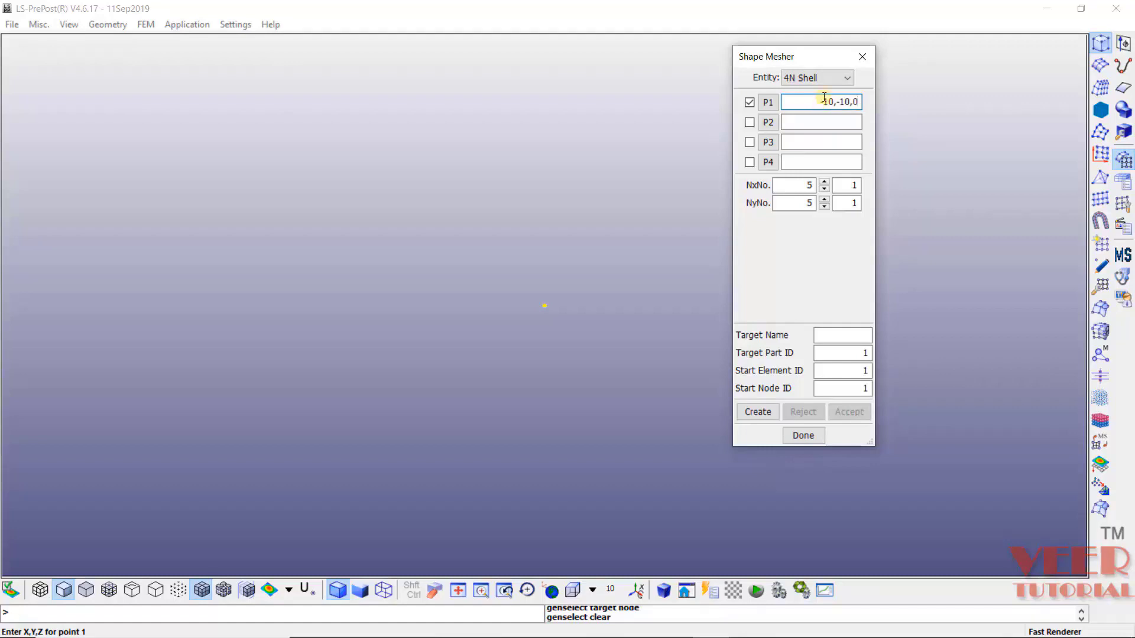
{"action": "left_click", "coordinate": [827, 123]}
{"action": "type", "text": "10"}
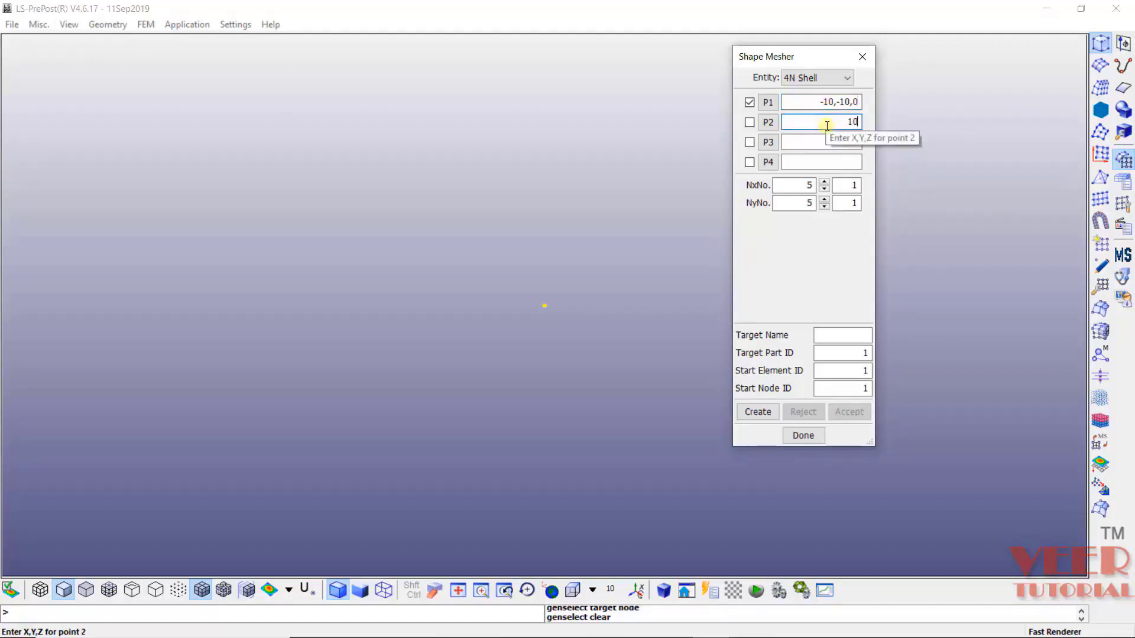
{"action": "type", "text": ",-10,0"}
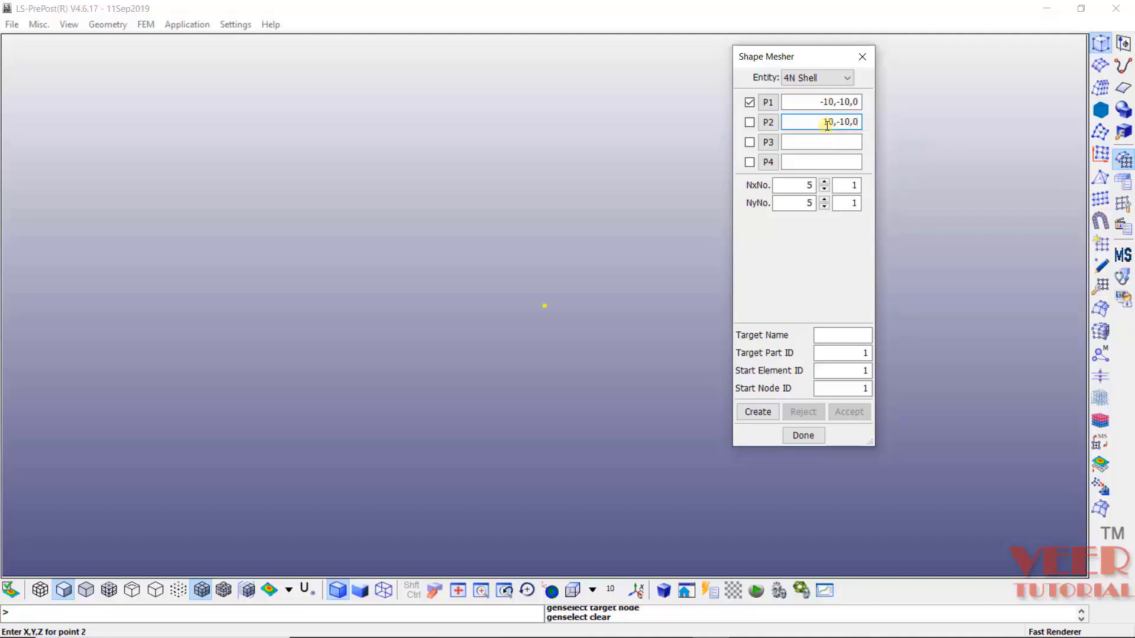
{"action": "left_click", "coordinate": [823, 147]}
{"action": "type", "text": "10"}
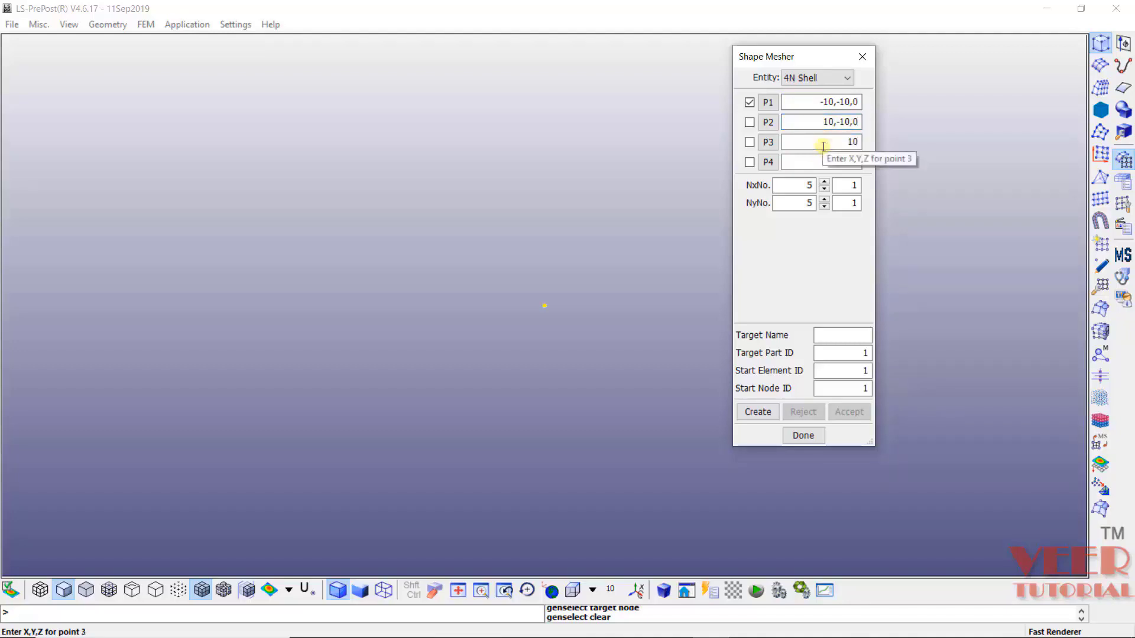
{"action": "type", "text": ",10,0"}
{"action": "left_click", "coordinate": [830, 162]}
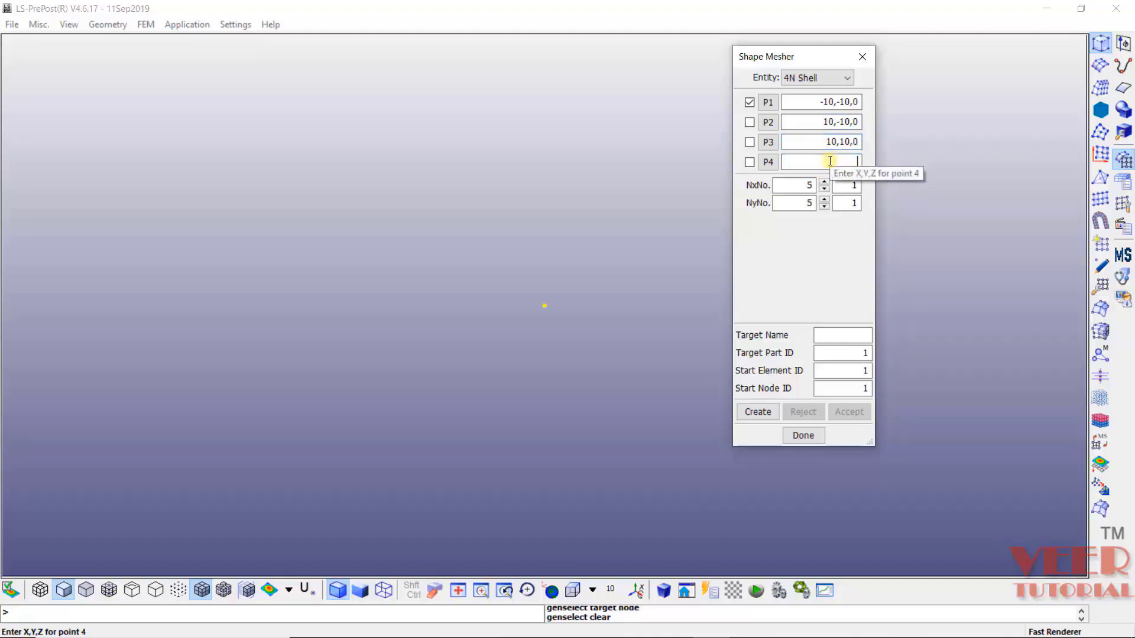
{"action": "type", "text": "-10,10,0"}
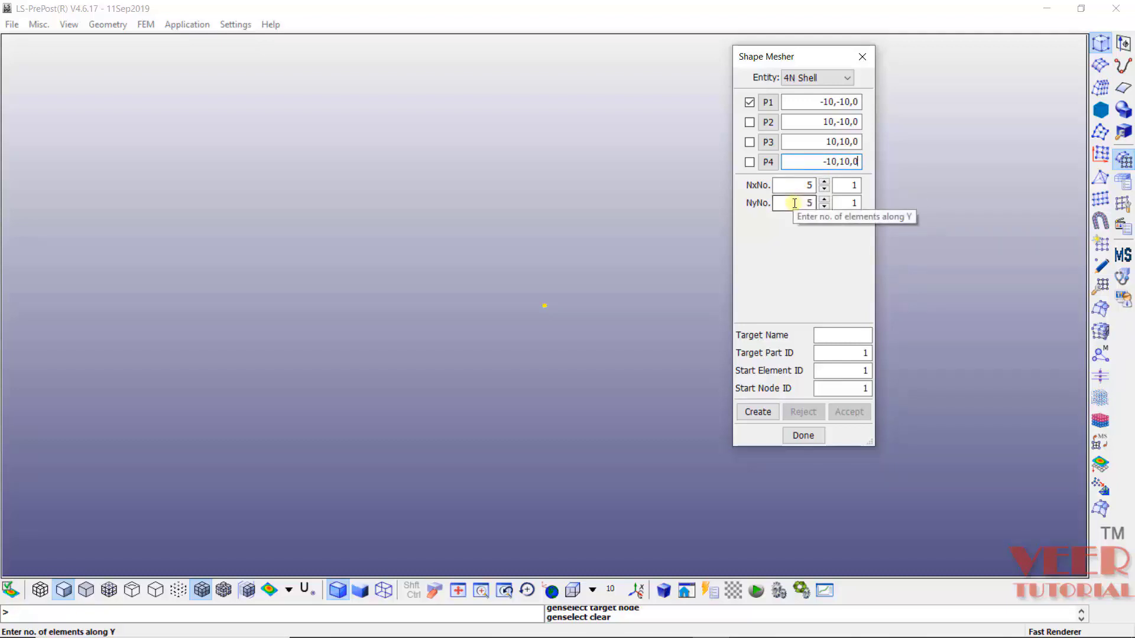
- Set the number of shell elements to 20 along X and 20 along Y
{"action": "double_click", "coordinate": [808, 185]}
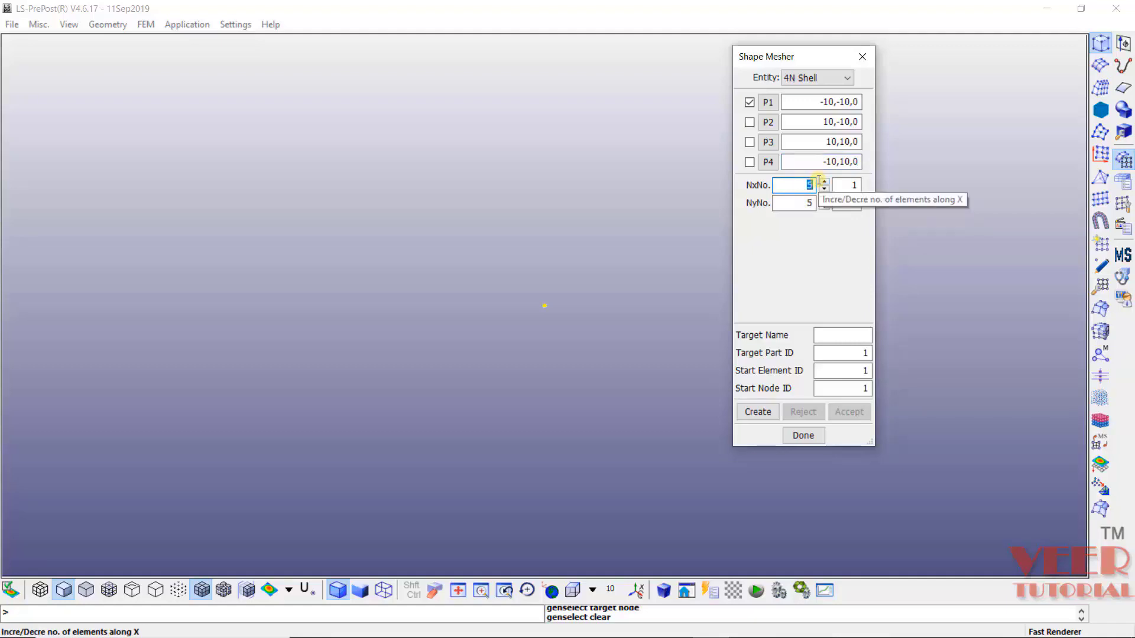
{"action": "type", "text": "20"}
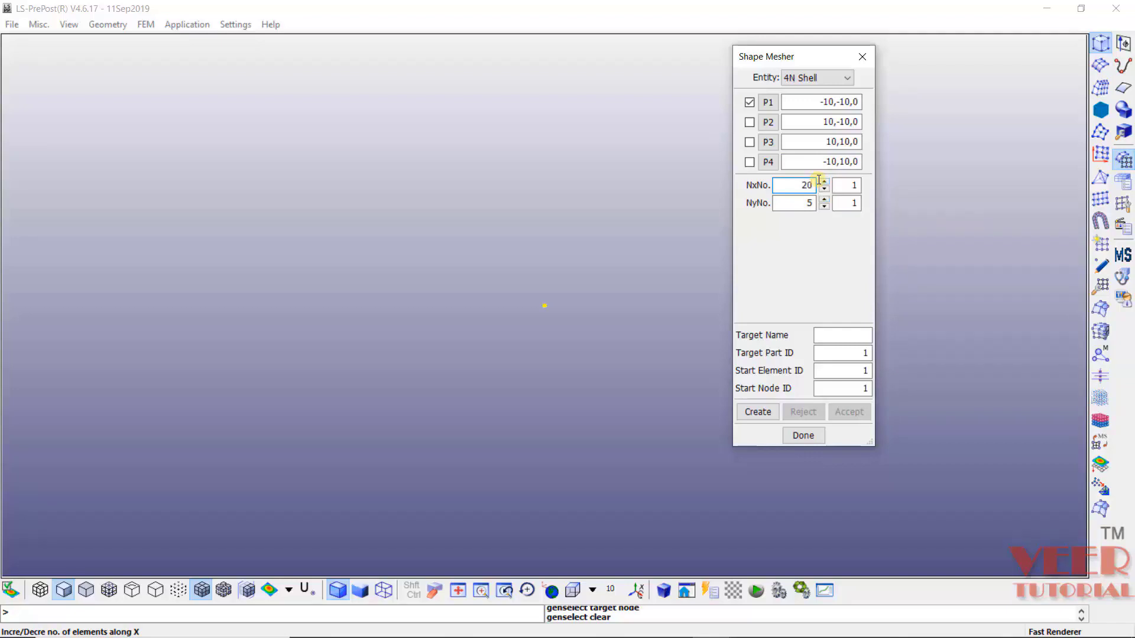
{"action": "double_click", "coordinate": [807, 203]}
{"action": "type", "text": "20"}
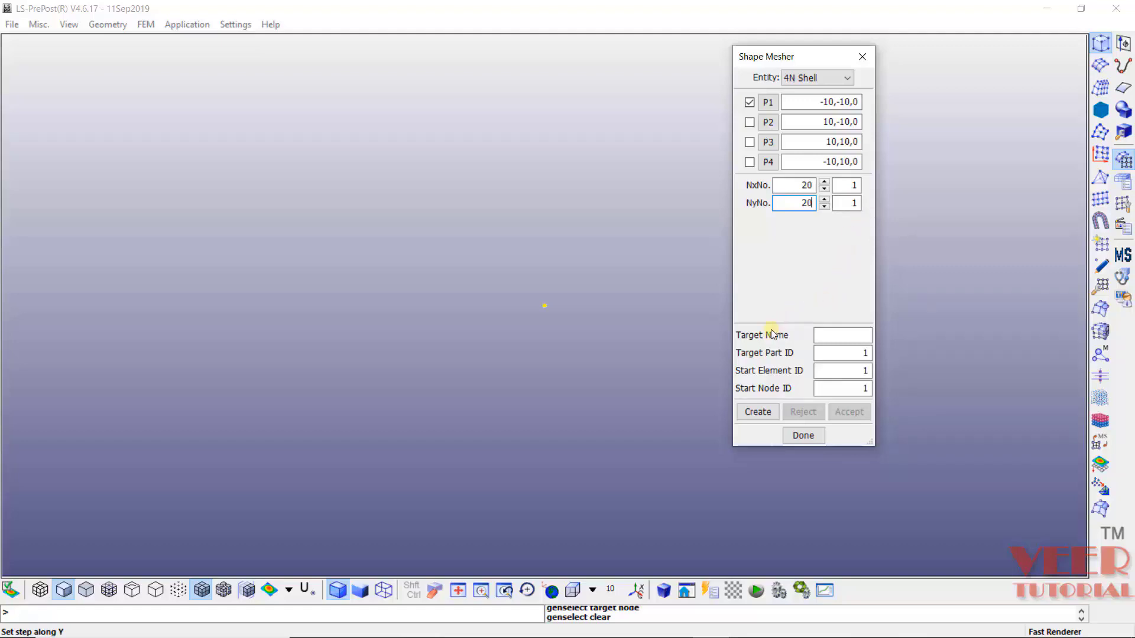
- Name the target part plate and set its start element ID to 401 and start node ID to 501
{"action": "left_click", "coordinate": [827, 337]}
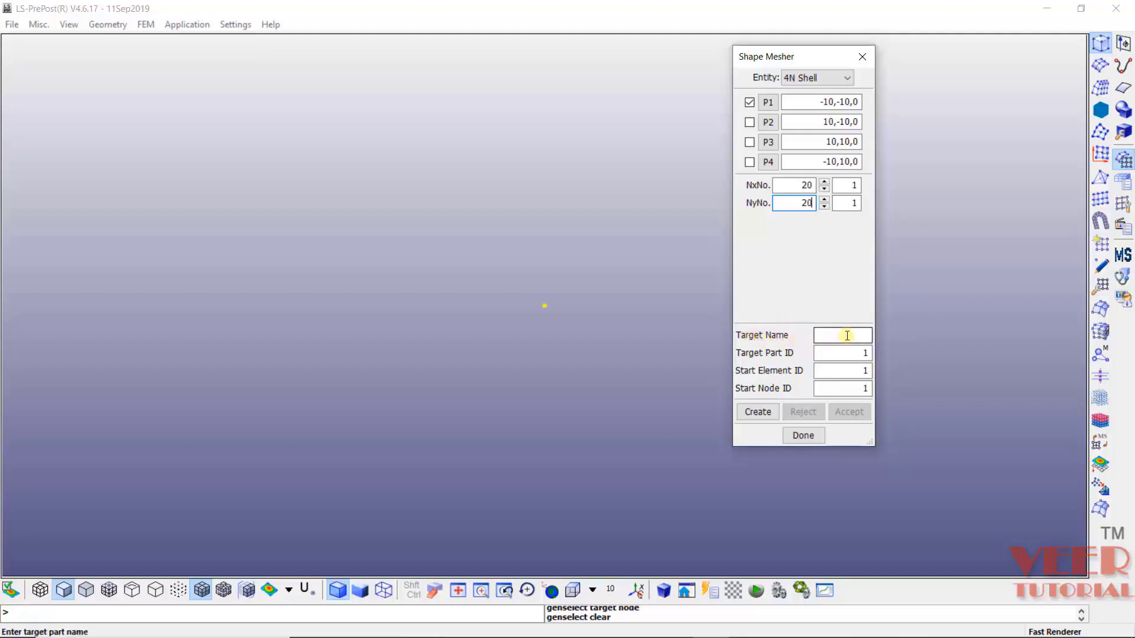
{"action": "type", "text": "plate"}
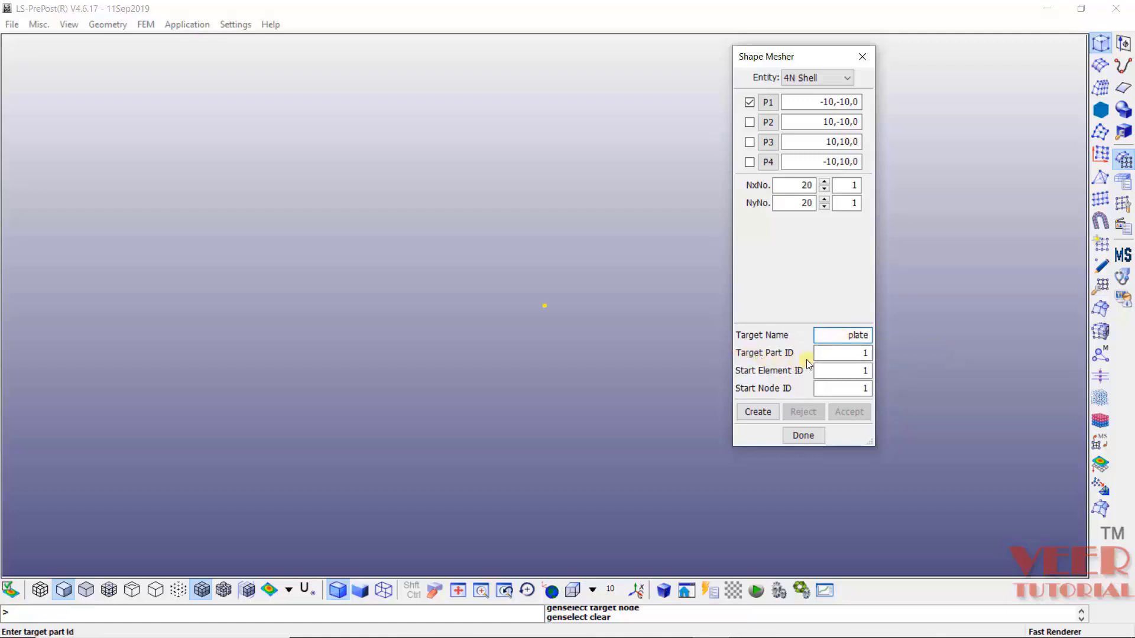
{"action": "left_click", "coordinate": [856, 353]}
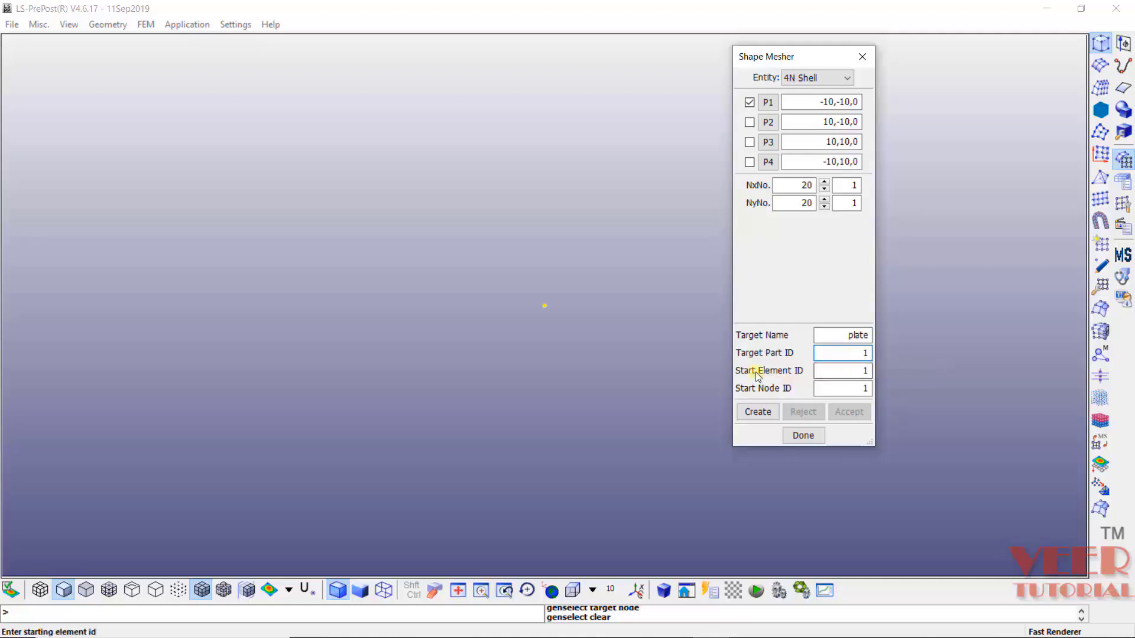
{"action": "left_click", "coordinate": [852, 372]}
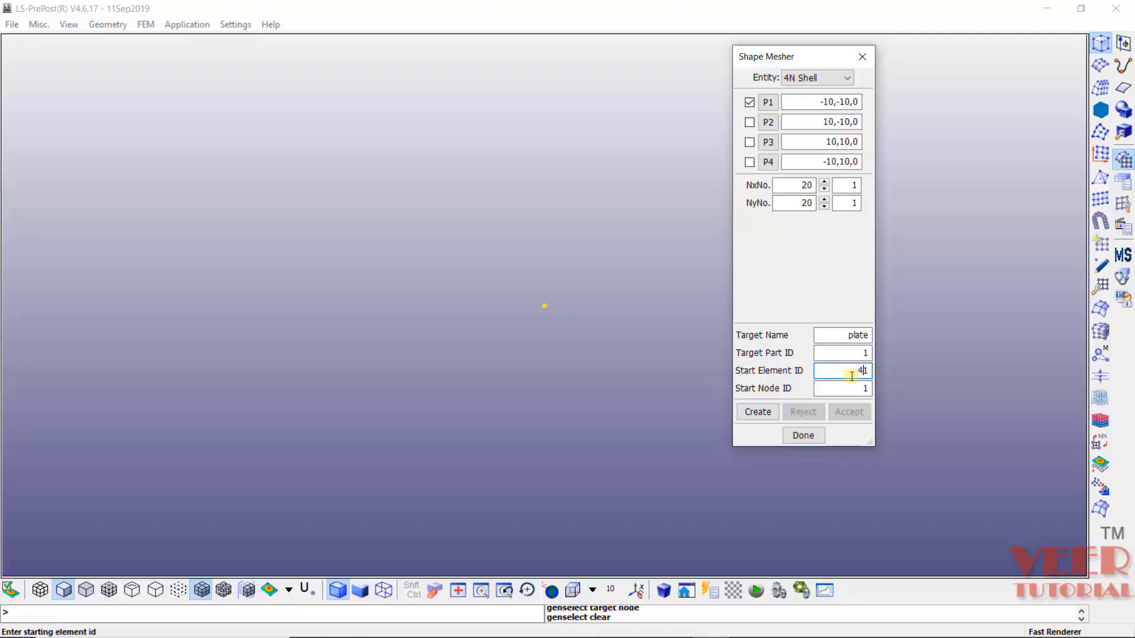
{"action": "type", "text": "0"}
{"action": "key", "text": "Tab"}
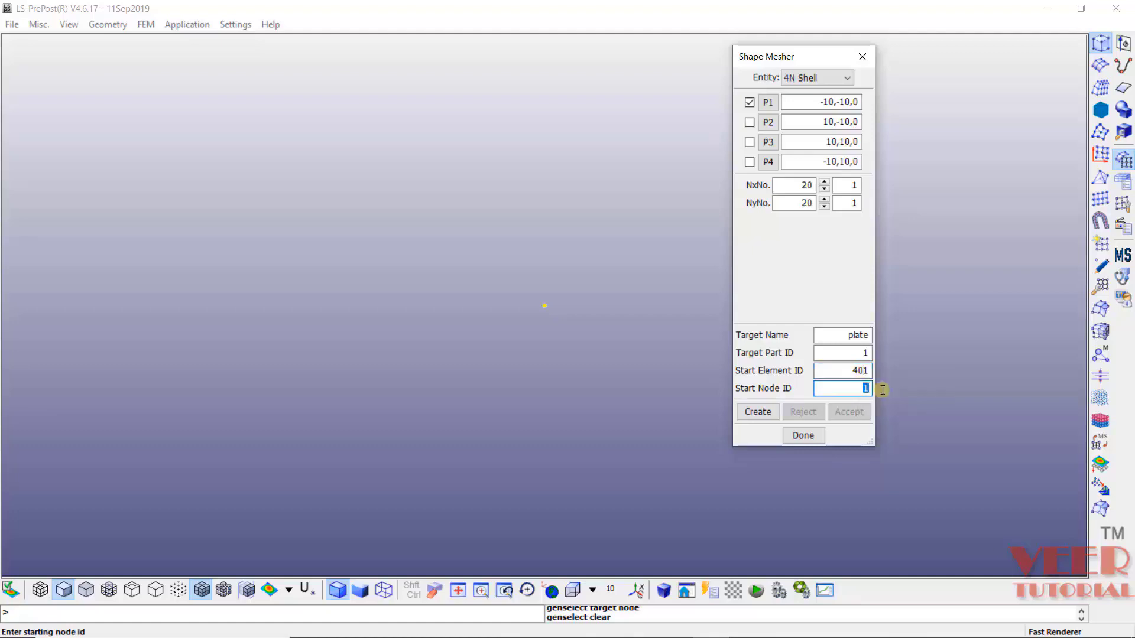
{"action": "type", "text": "501"}
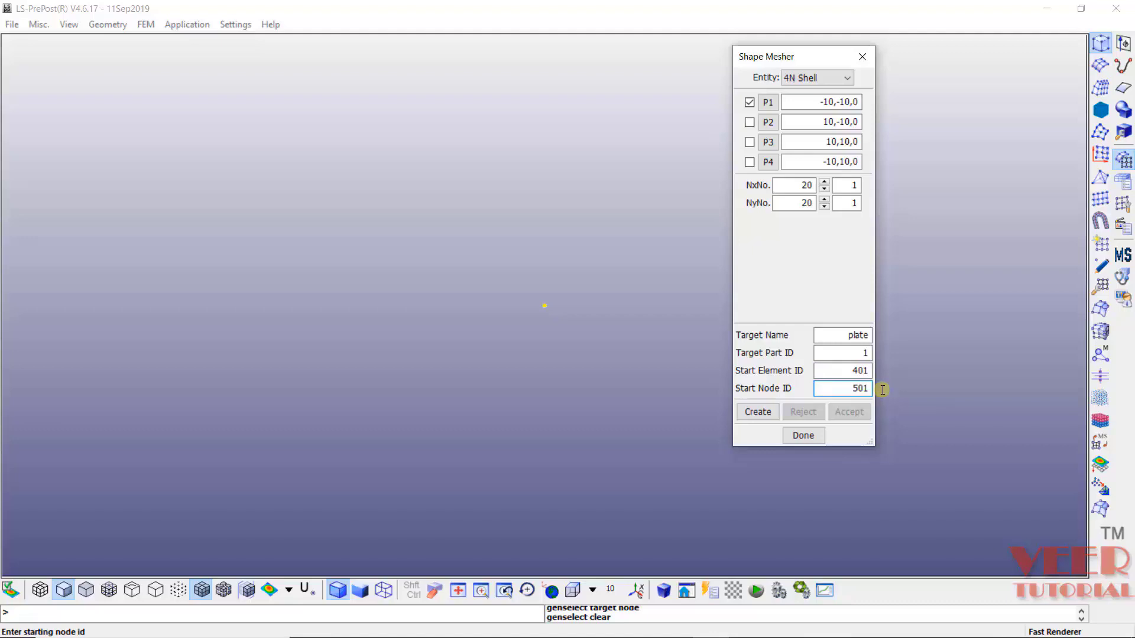
- Create the plate's shell mesh, accept it and close the Shape Mesher
{"action": "left_click", "coordinate": [760, 416]}
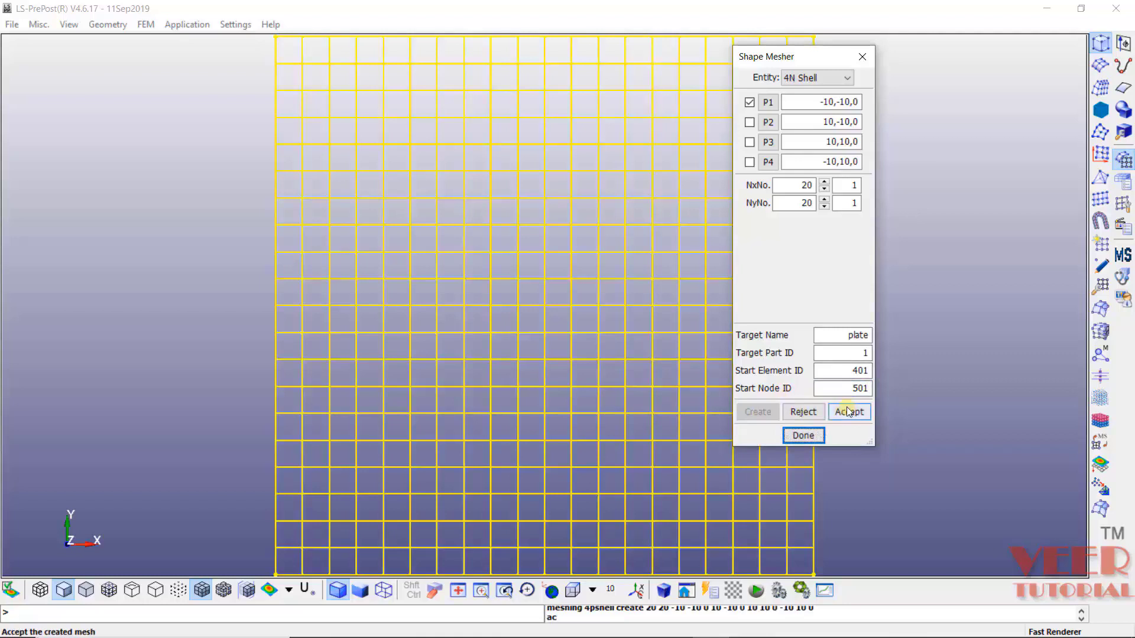
{"action": "left_click", "coordinate": [848, 412]}
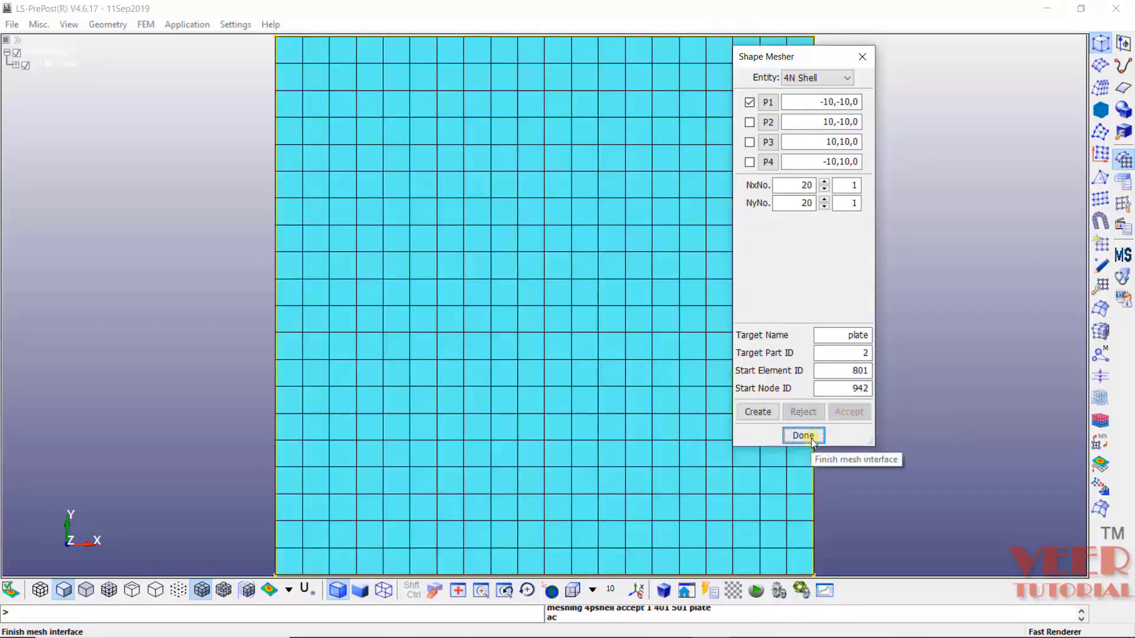
{"action": "left_click", "coordinate": [804, 436]}
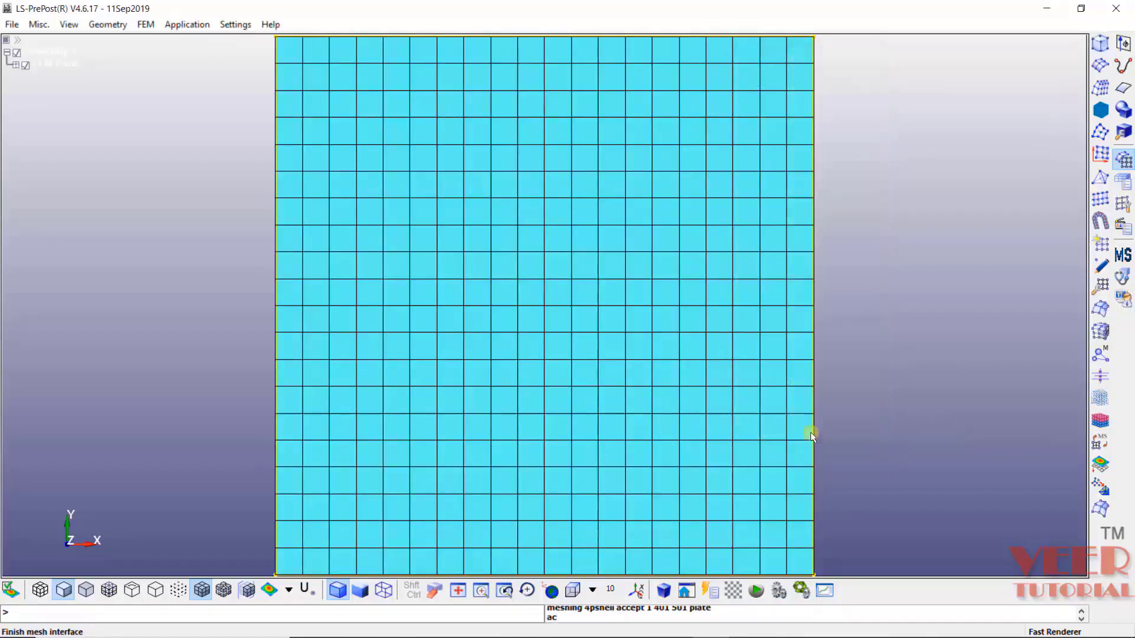
- Examine the meshed plate and its corners from an angled view
{"action": "scroll", "coordinate": [477, 321], "scroll_direction": "down", "scroll_amount": 3}
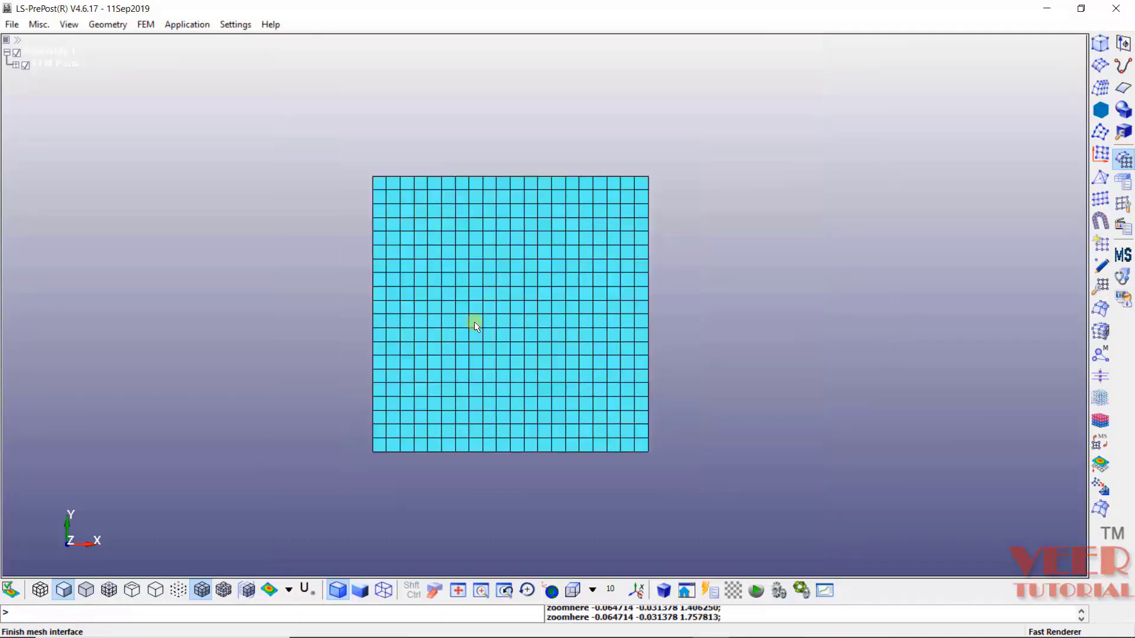
{"action": "left_click_drag", "start_coordinate": [500, 316], "coordinate": [441, 300], "text": "shift"}
{"action": "scroll", "coordinate": [449, 303], "scroll_direction": "up", "scroll_amount": 1}
{"action": "left_click_drag", "start_coordinate": [583, 329], "coordinate": [431, 342], "text": "shift"}
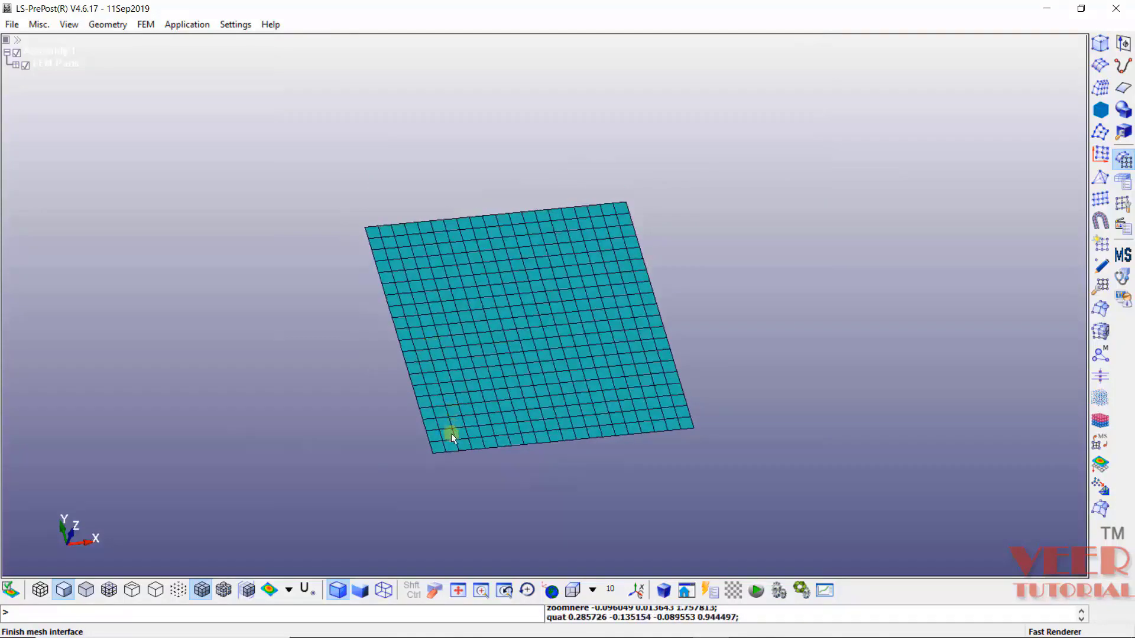
{"action": "scroll", "coordinate": [449, 438], "scroll_direction": "up", "scroll_amount": 2}
{"action": "scroll", "coordinate": [442, 445], "scroll_direction": "up", "scroll_amount": 1}
{"action": "scroll", "coordinate": [468, 477], "scroll_direction": "down", "scroll_amount": 1}
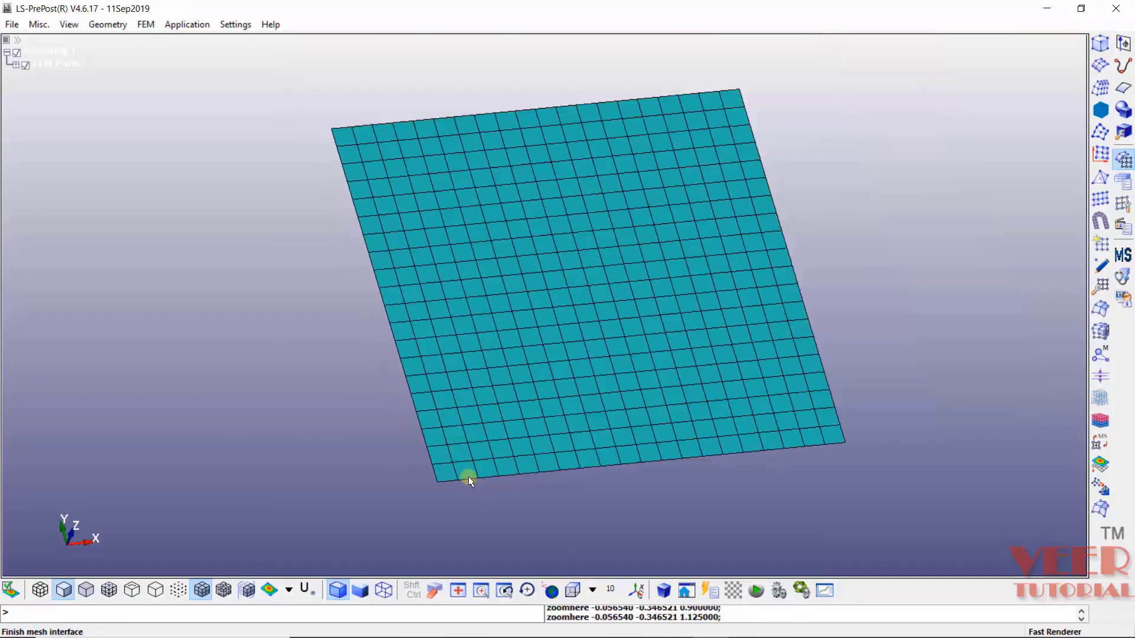
{"action": "scroll", "coordinate": [465, 475], "scroll_direction": "up", "scroll_amount": 2}
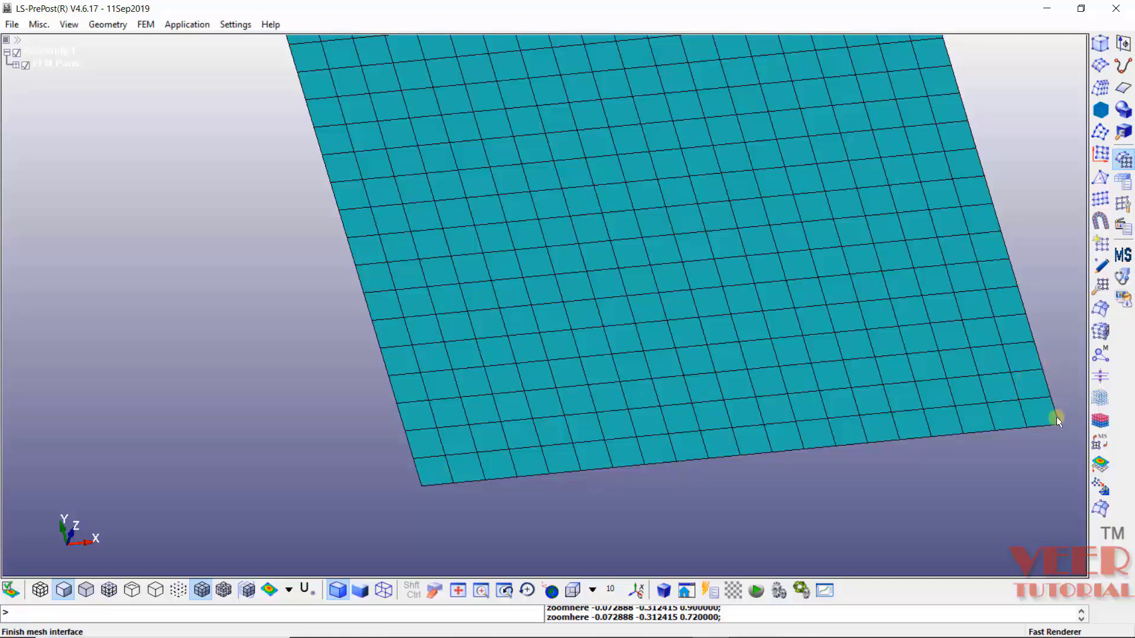
{"action": "scroll", "coordinate": [418, 499], "scroll_direction": "down", "scroll_amount": 2}
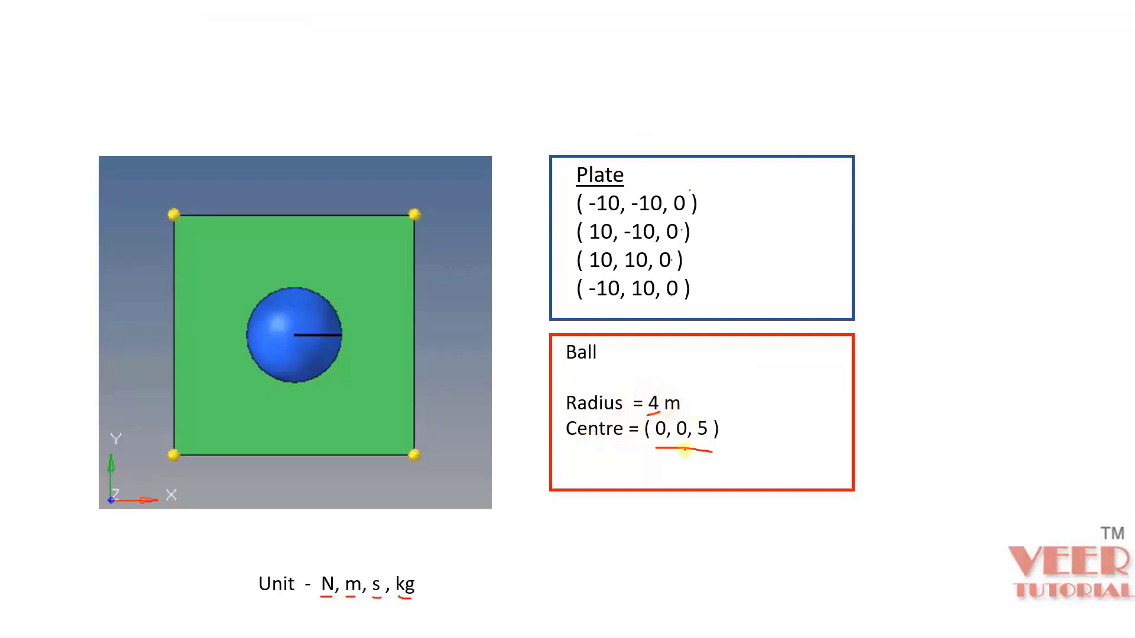
- Switch back to LS-PrePost and open the Shape Mesher with Sphere Solid as the entity
{"action": "key", "text": "alt+Tab"}
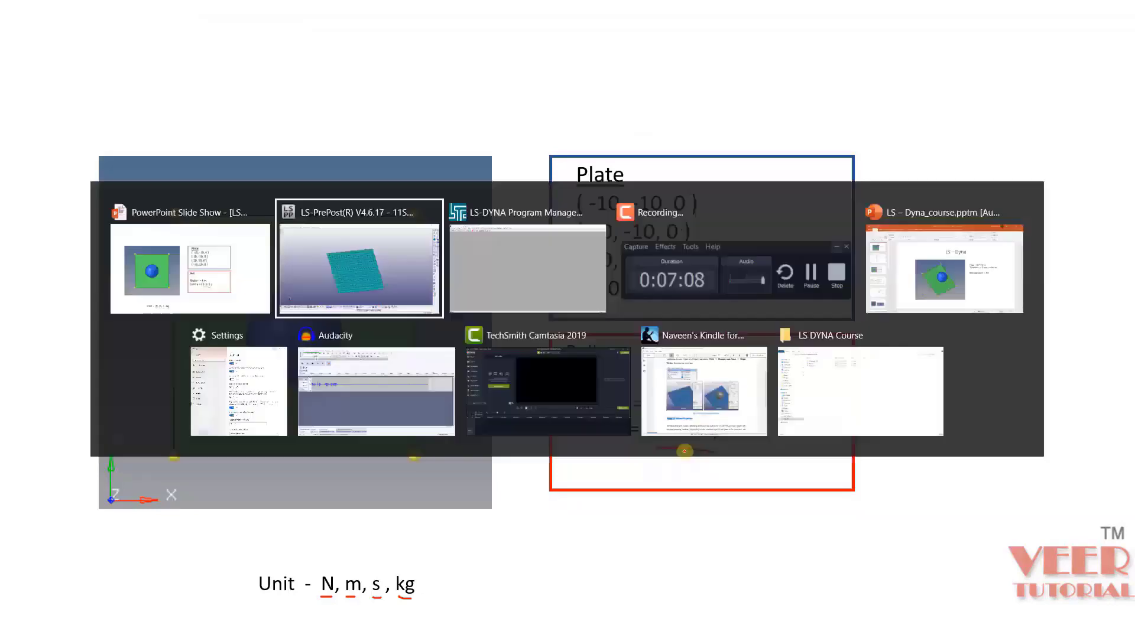
{"action": "left_click", "coordinate": [156, 25]}
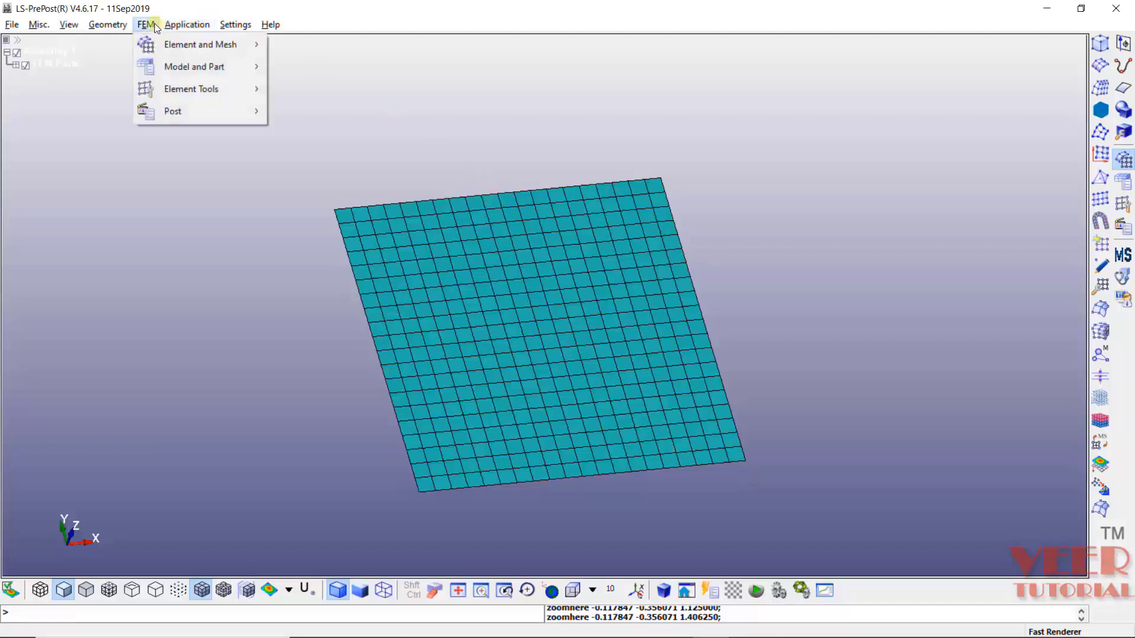
{"action": "mouse_move", "coordinate": [164, 50]}
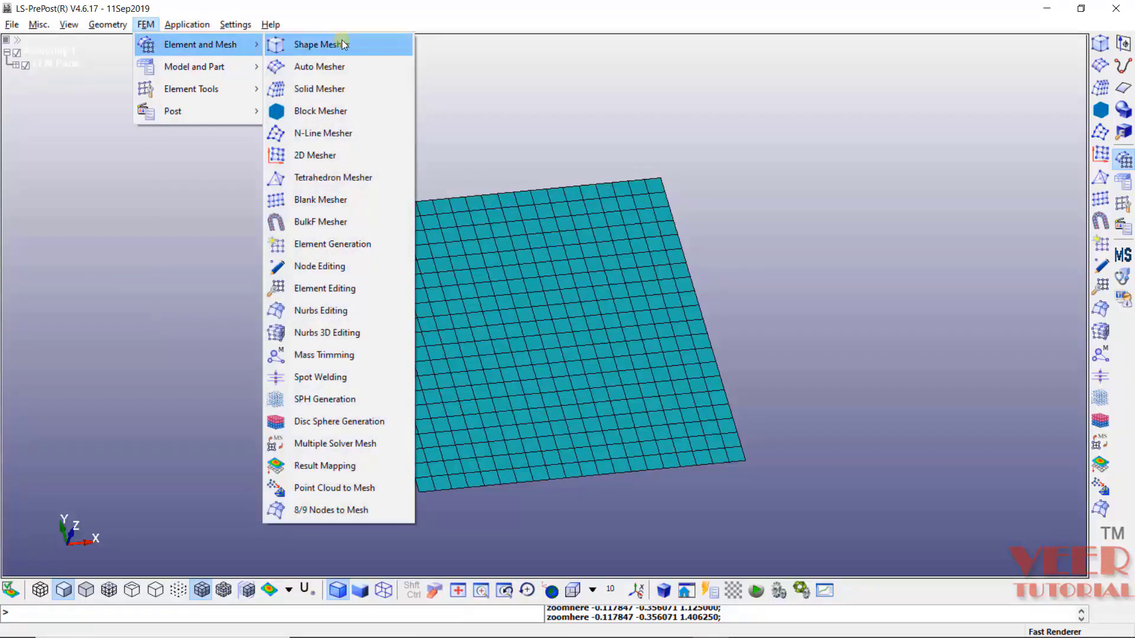
{"action": "left_click", "coordinate": [318, 43]}
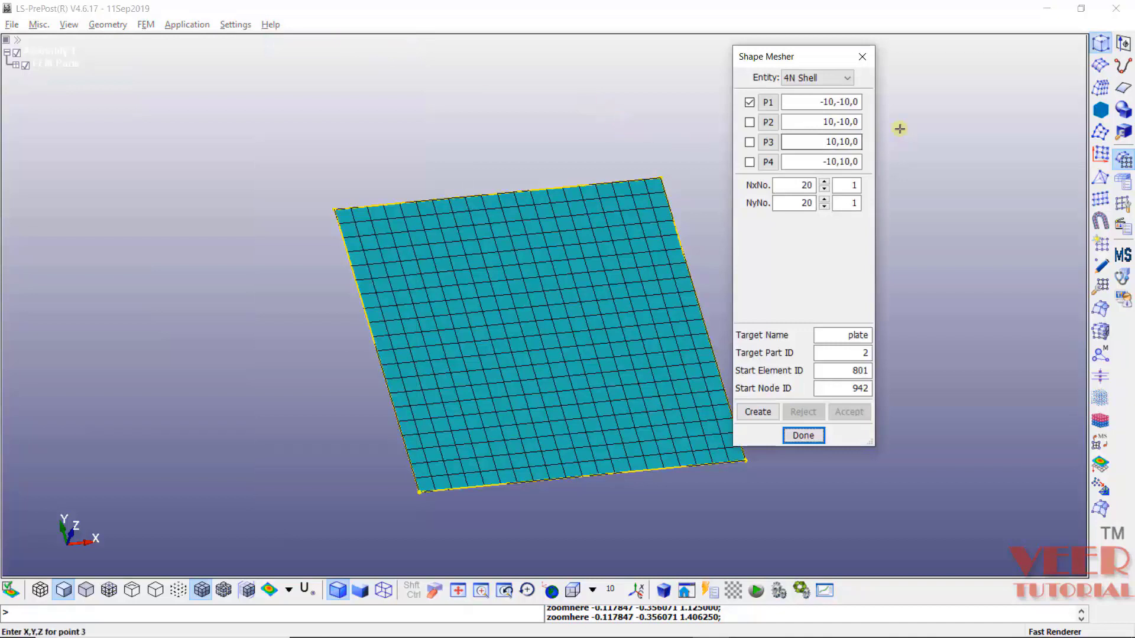
{"action": "left_click", "coordinate": [832, 79]}
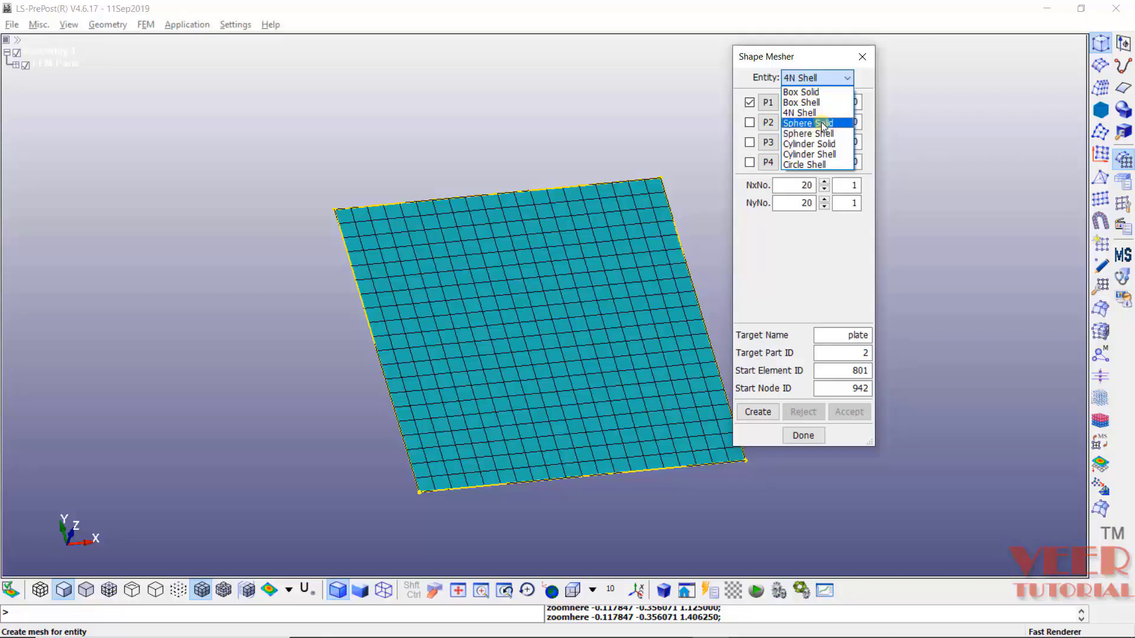
{"action": "left_click", "coordinate": [823, 124]}
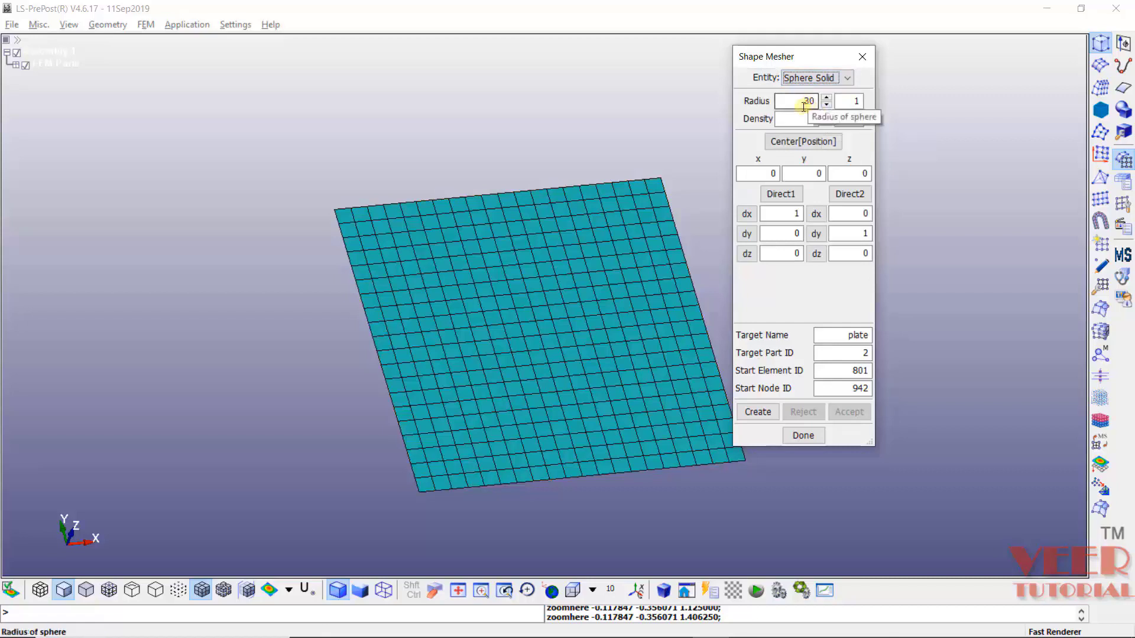
- Set the solid sphere's radius to 4 and its mesh density to 5
{"action": "double_click", "coordinate": [807, 101]}
{"action": "type", "text": "10"}
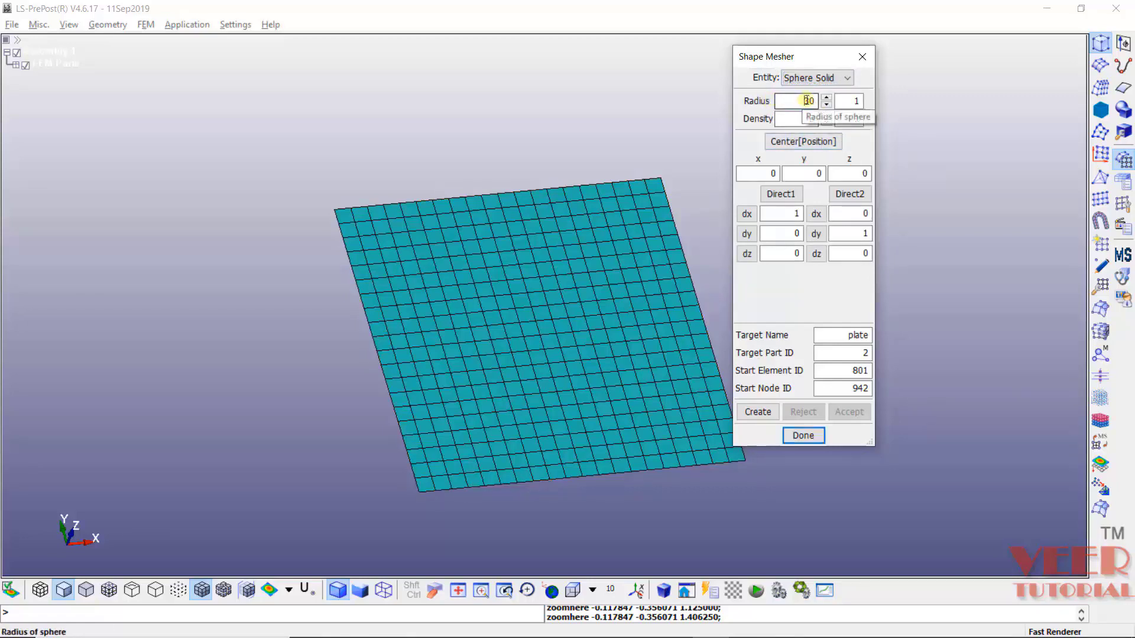
{"action": "double_click", "coordinate": [808, 100]}
{"action": "type", "text": "4"}
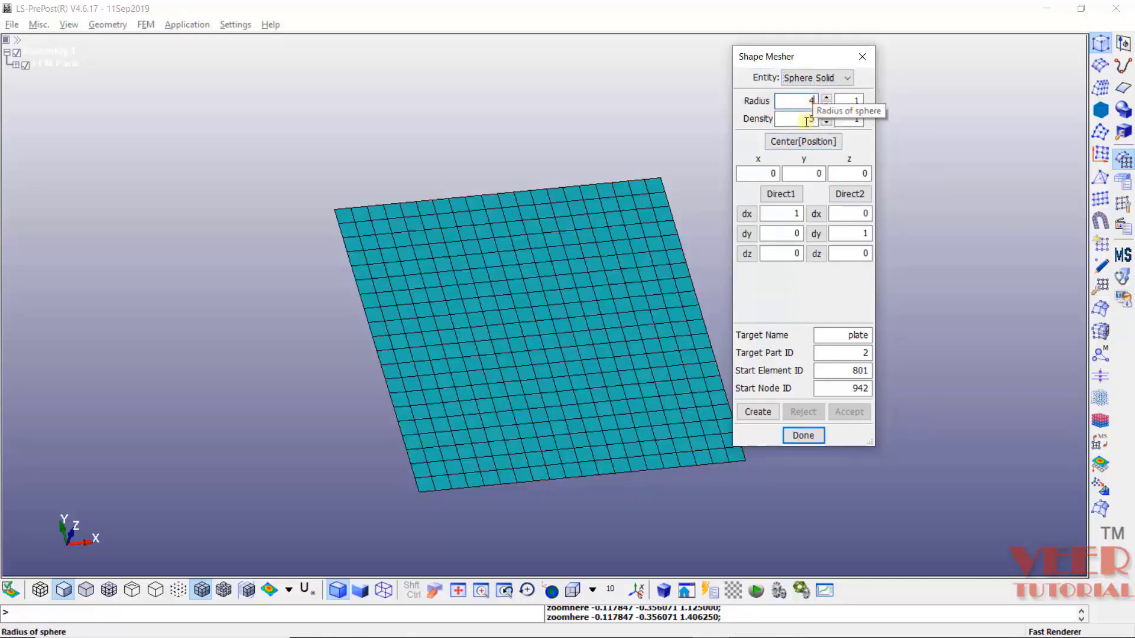
{"action": "double_click", "coordinate": [794, 117]}
{"action": "type", "text": "5"}
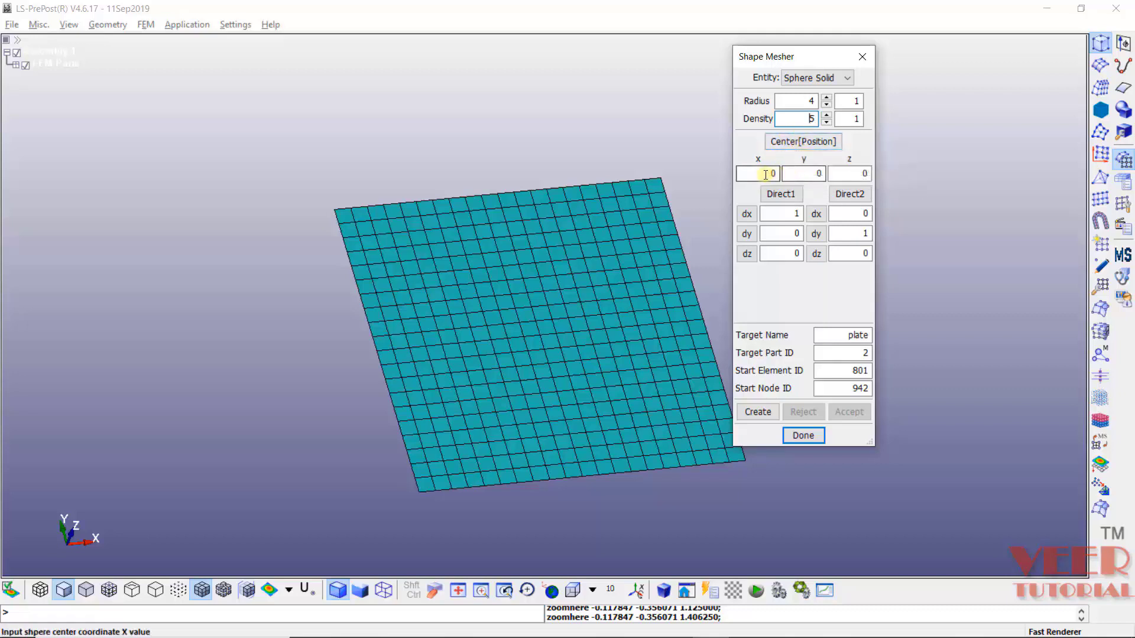
- Set the sphere centre's Z coordinate to 5 and the second direction's Y component to 1
{"action": "left_click", "coordinate": [850, 175]}
{"action": "double_click", "coordinate": [850, 175]}
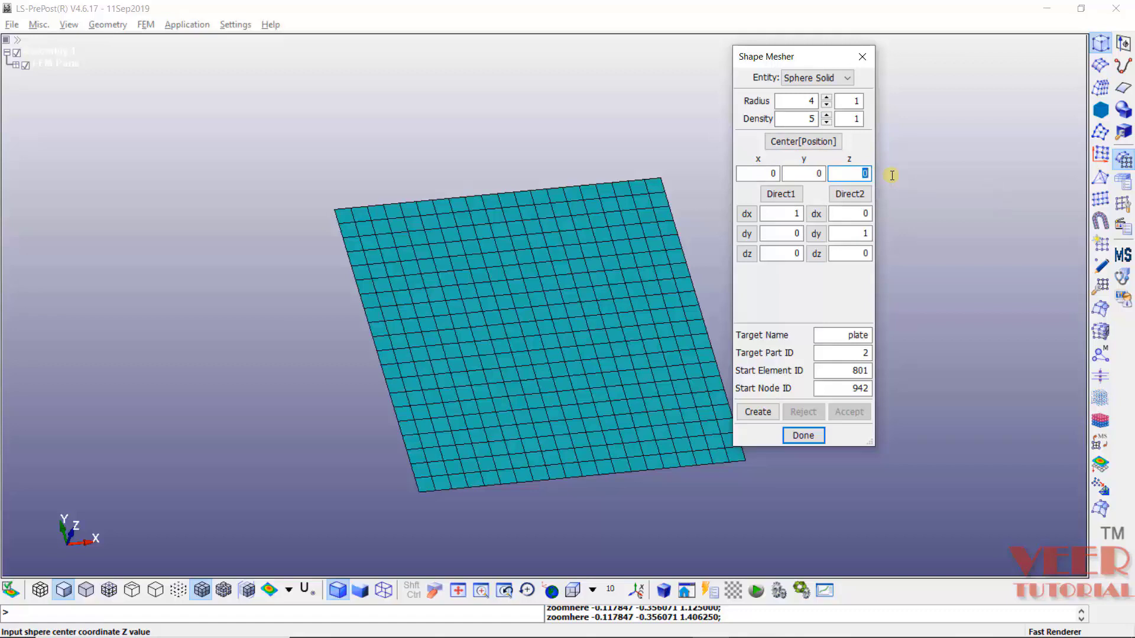
{"action": "type", "text": "5"}
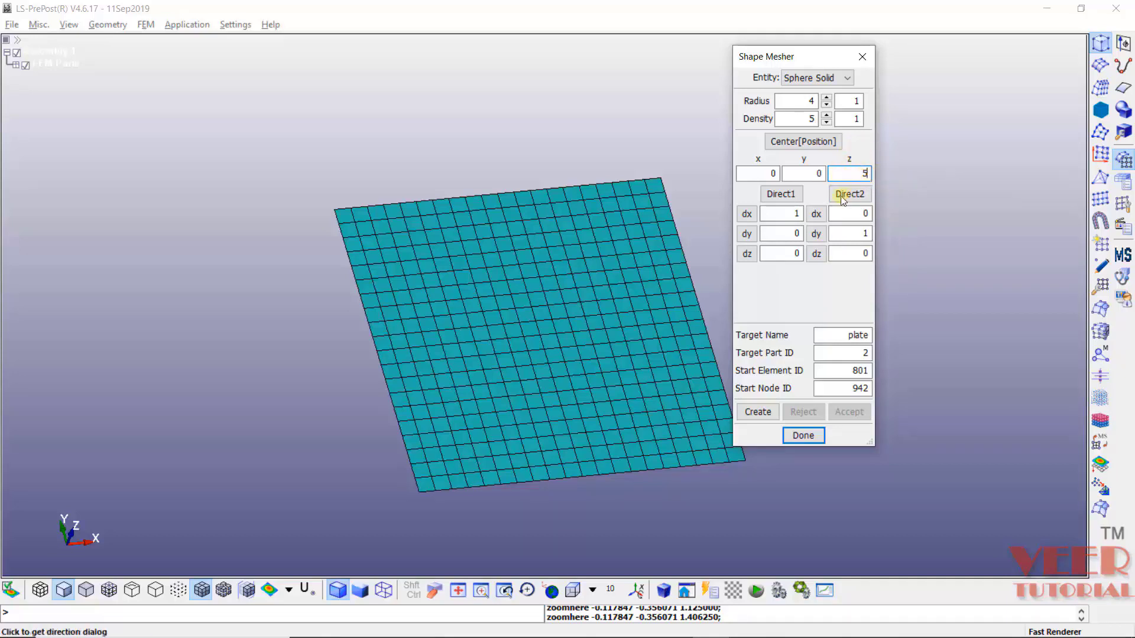
{"action": "left_click", "coordinate": [764, 215]}
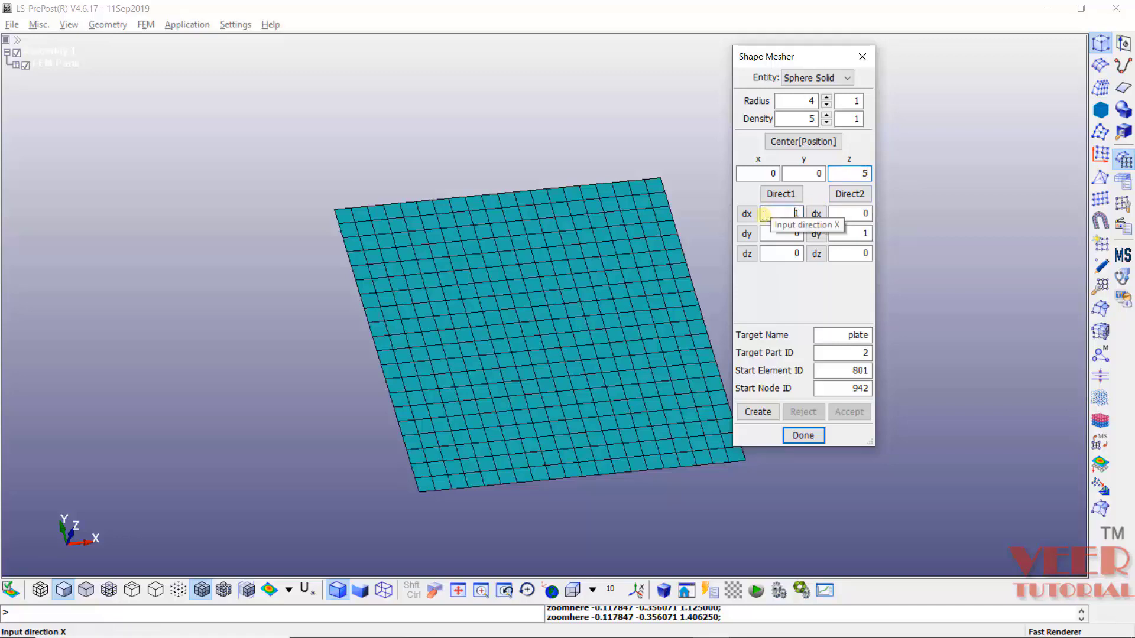
{"action": "left_click", "coordinate": [855, 235]}
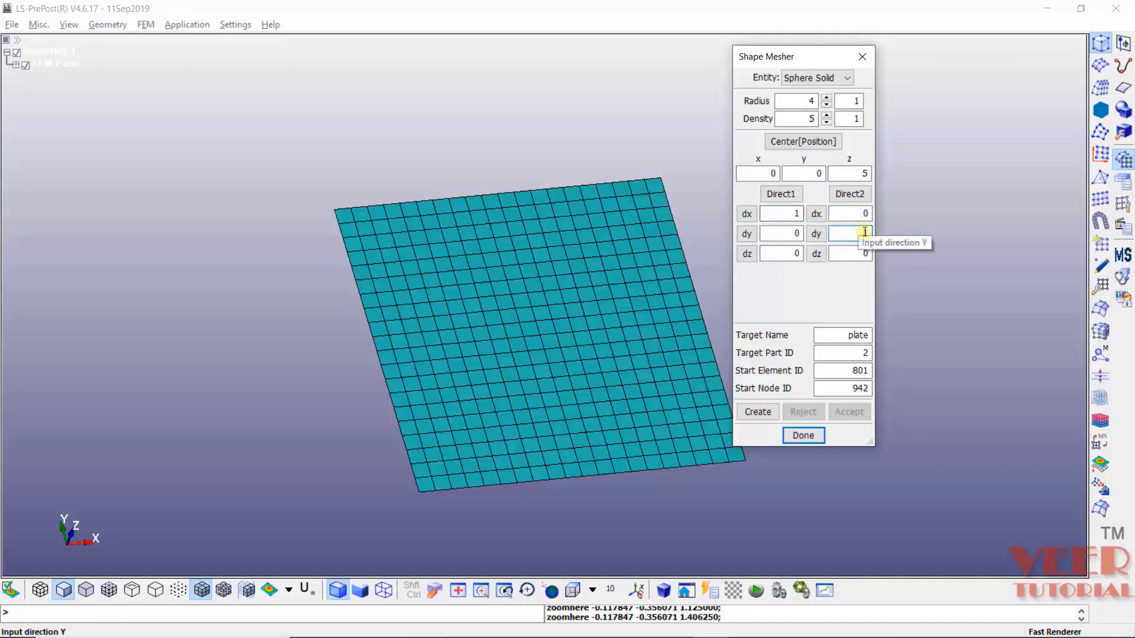
{"action": "type", "text": "1"}
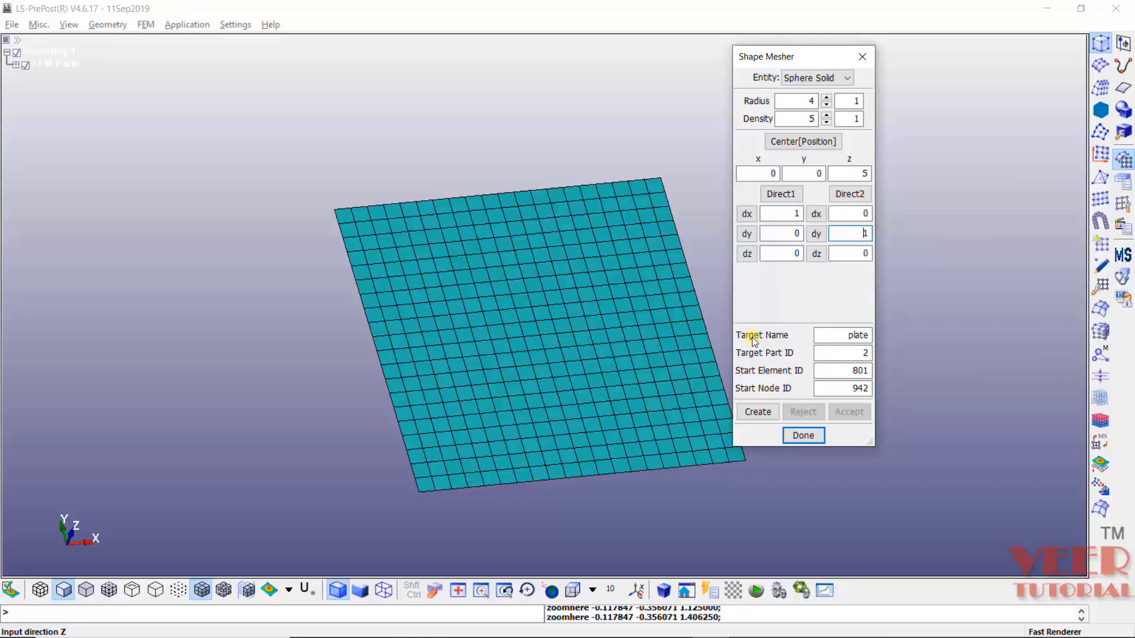
- Name the target part ball and check its part ID, start element ID and start node ID
{"action": "double_click", "coordinate": [826, 336]}
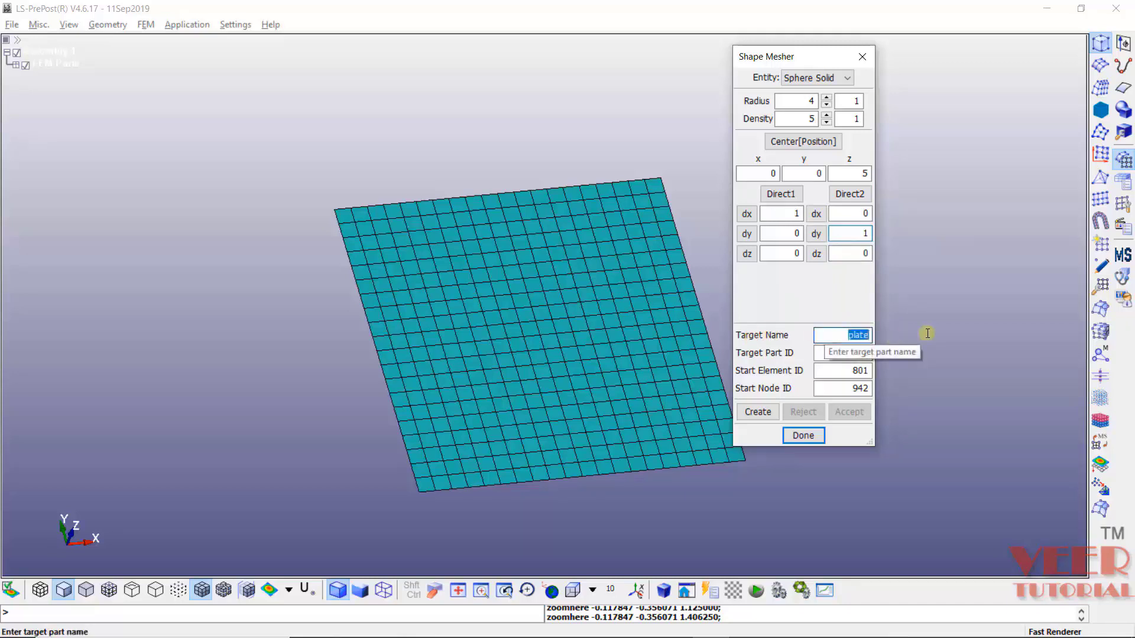
{"action": "type", "text": "ball"}
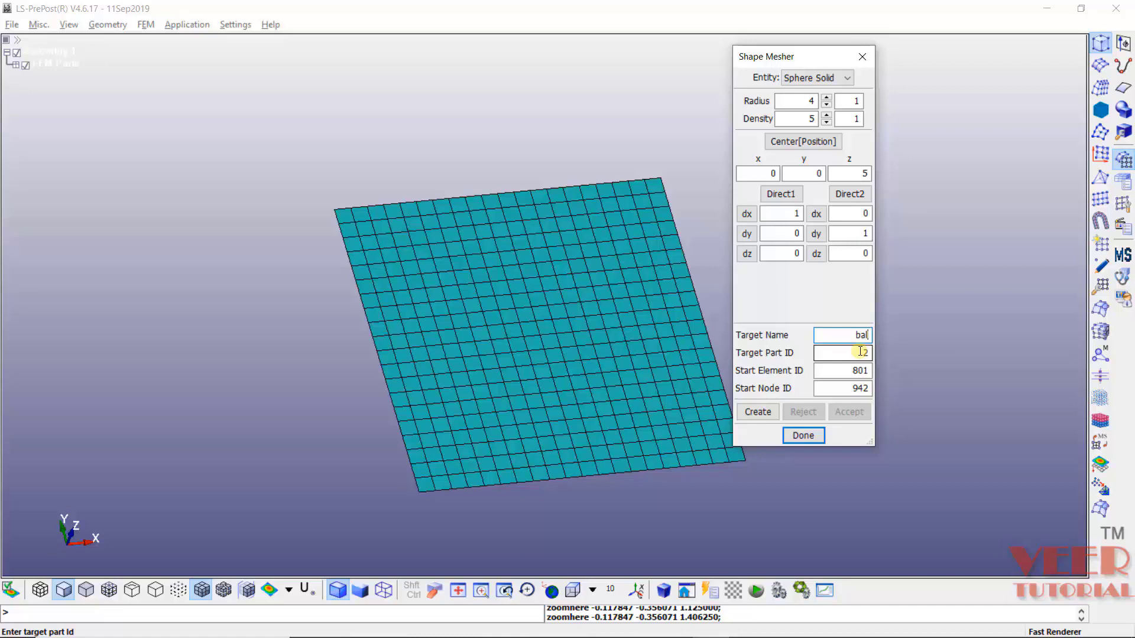
{"action": "type", "text": "l"}
{"action": "left_click", "coordinate": [861, 352]}
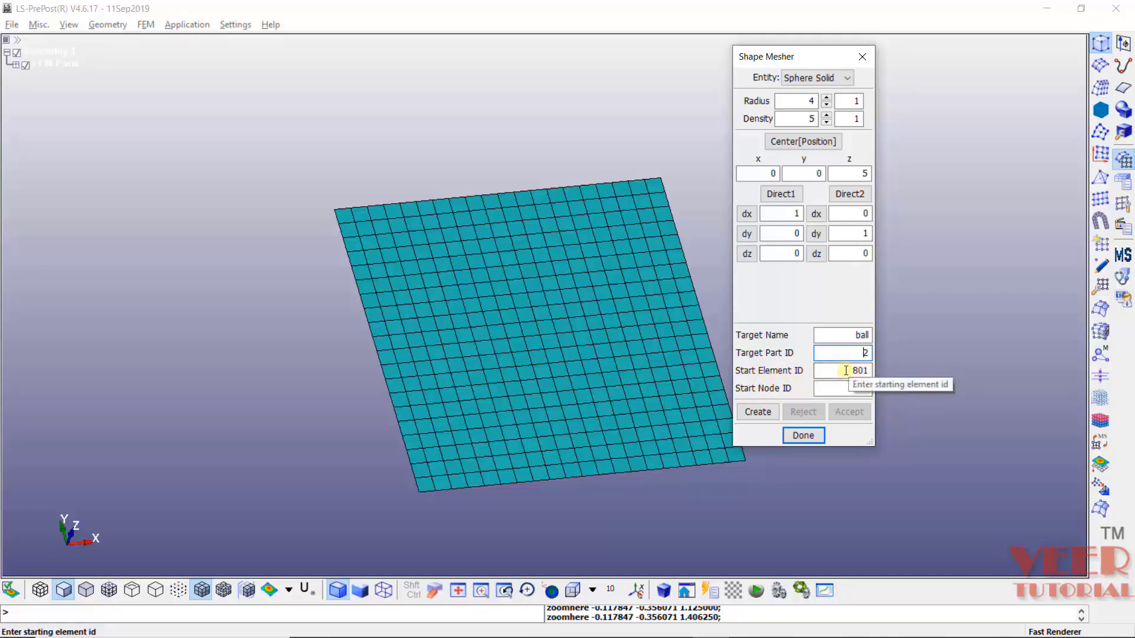
{"action": "left_click", "coordinate": [854, 370]}
{"action": "double_click", "coordinate": [857, 370]}
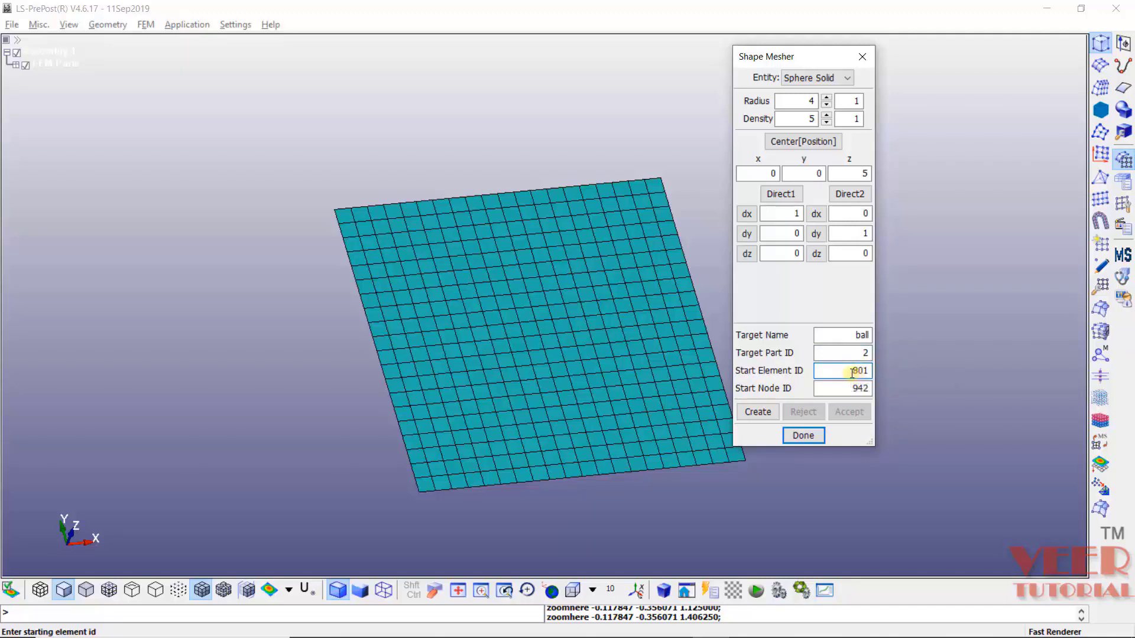
{"action": "left_click", "coordinate": [857, 389]}
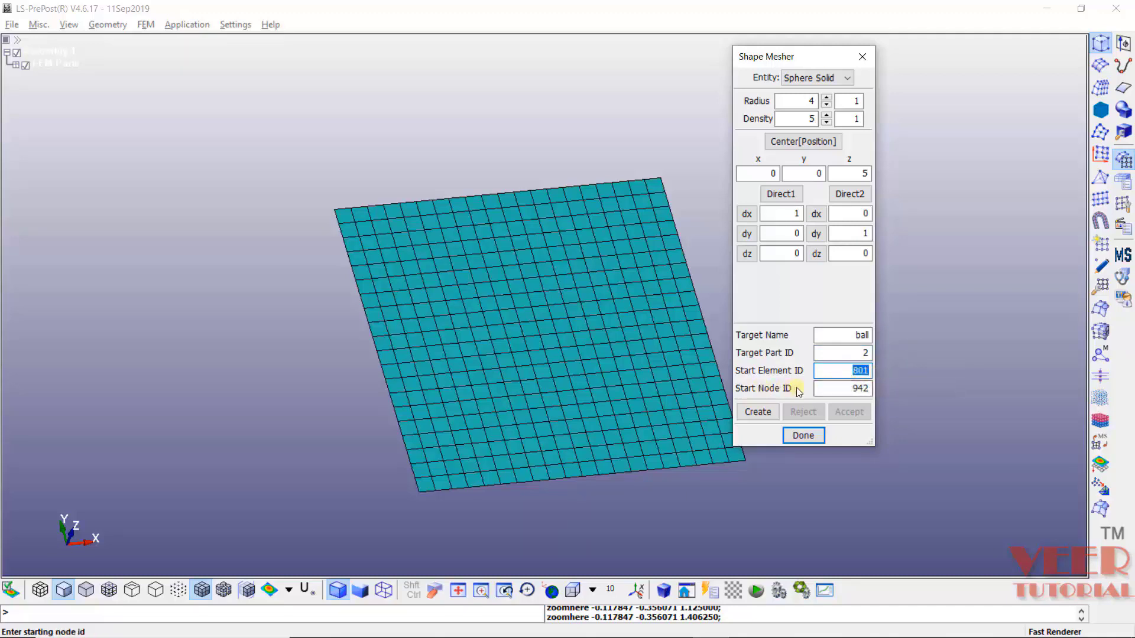
{"action": "double_click", "coordinate": [851, 389]}
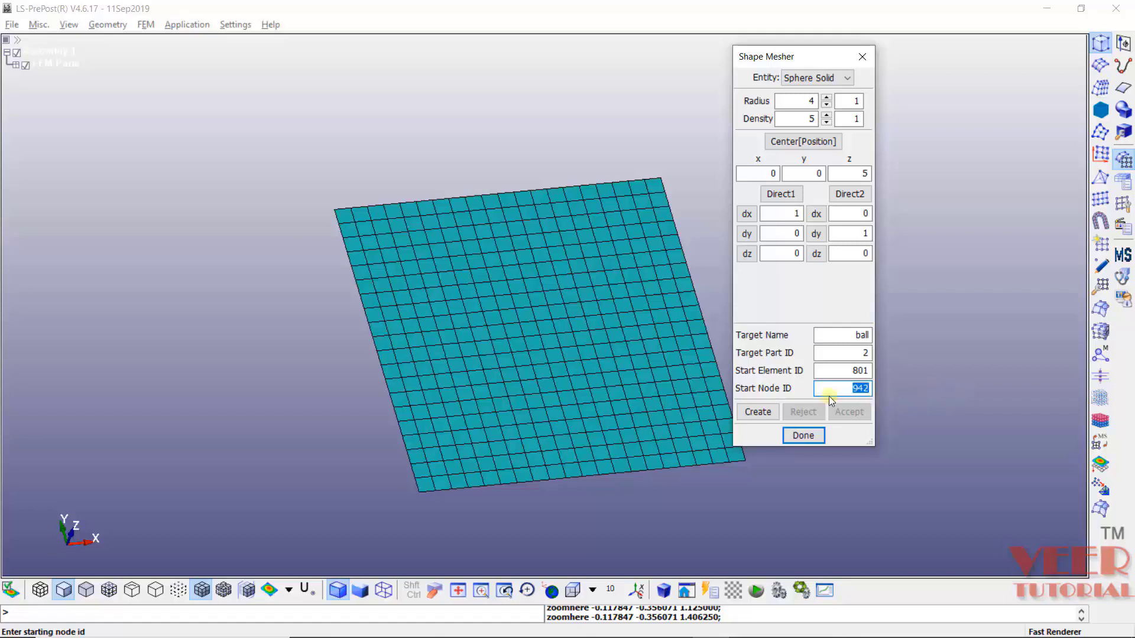
- Create the ball's solid mesh, accept it and close the Shape Mesher
{"action": "left_click", "coordinate": [771, 413]}
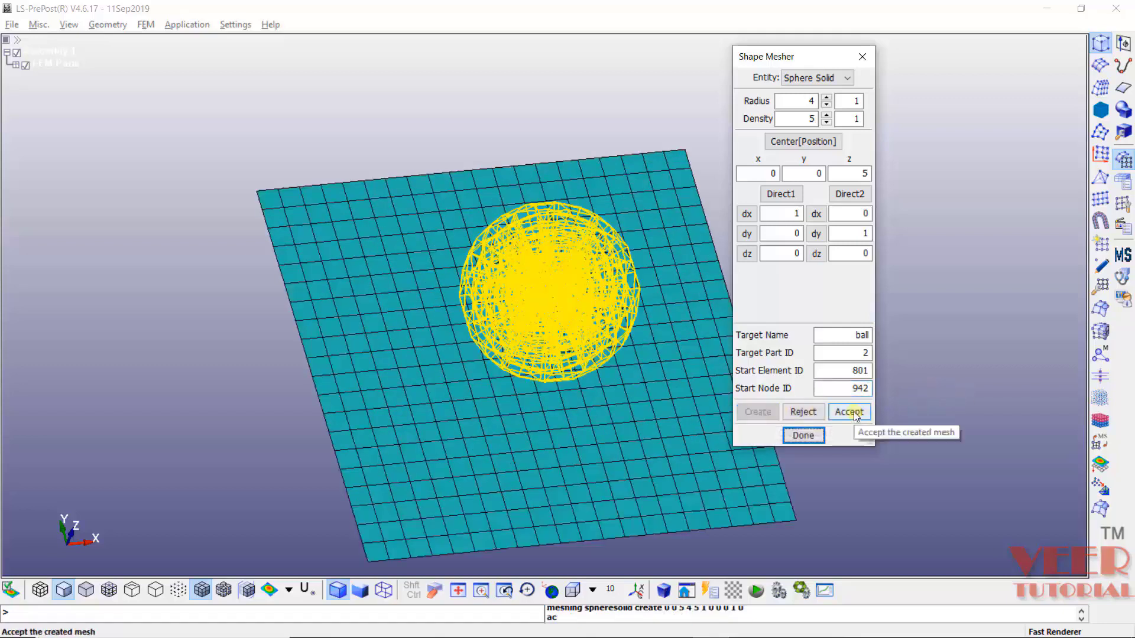
{"action": "left_click", "coordinate": [851, 413]}
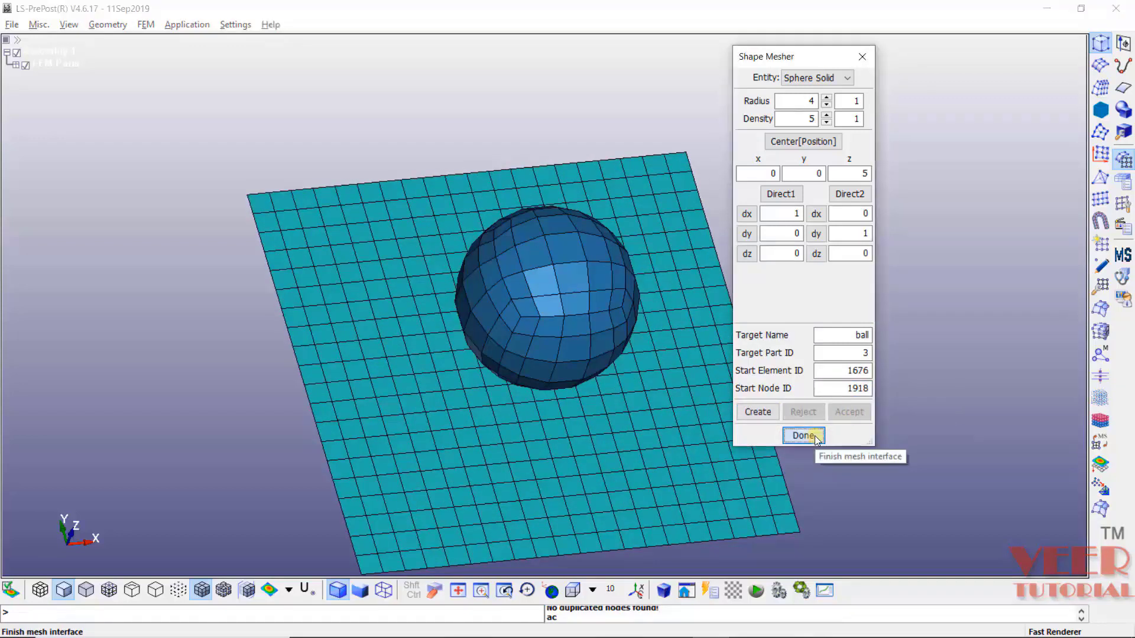
{"action": "left_click", "coordinate": [816, 436]}
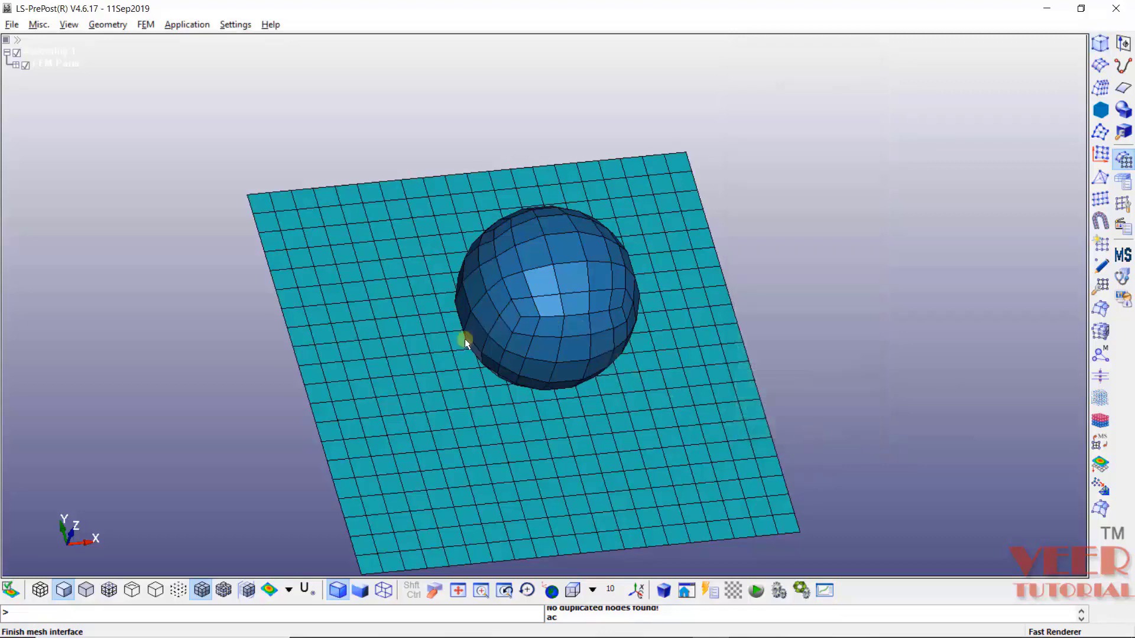
- Examine the meshed ball and its position above the plate from several angles
{"action": "left_click_drag", "start_coordinate": [465, 339], "coordinate": [674, 327]}
{"action": "scroll", "coordinate": [595, 301], "scroll_direction": "down", "scroll_amount": 5}
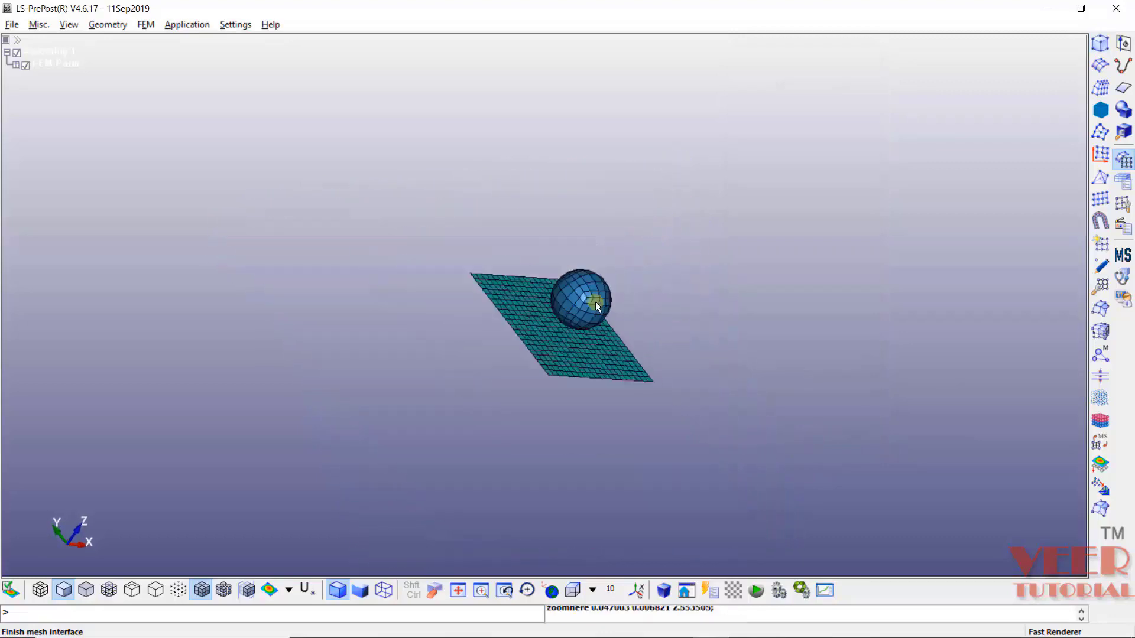
{"action": "mouse_move", "coordinate": [595, 302]}
{"action": "left_mouse_down"}
{"action": "mouse_move", "coordinate": [522, 393]}
{"action": "mouse_move", "coordinate": [579, 305]}
{"action": "mouse_move", "coordinate": [647, 287]}
{"action": "mouse_move", "coordinate": [606, 293]}
{"action": "left_mouse_up"}
{"action": "scroll", "coordinate": [569, 311], "scroll_direction": "up", "scroll_amount": 3}
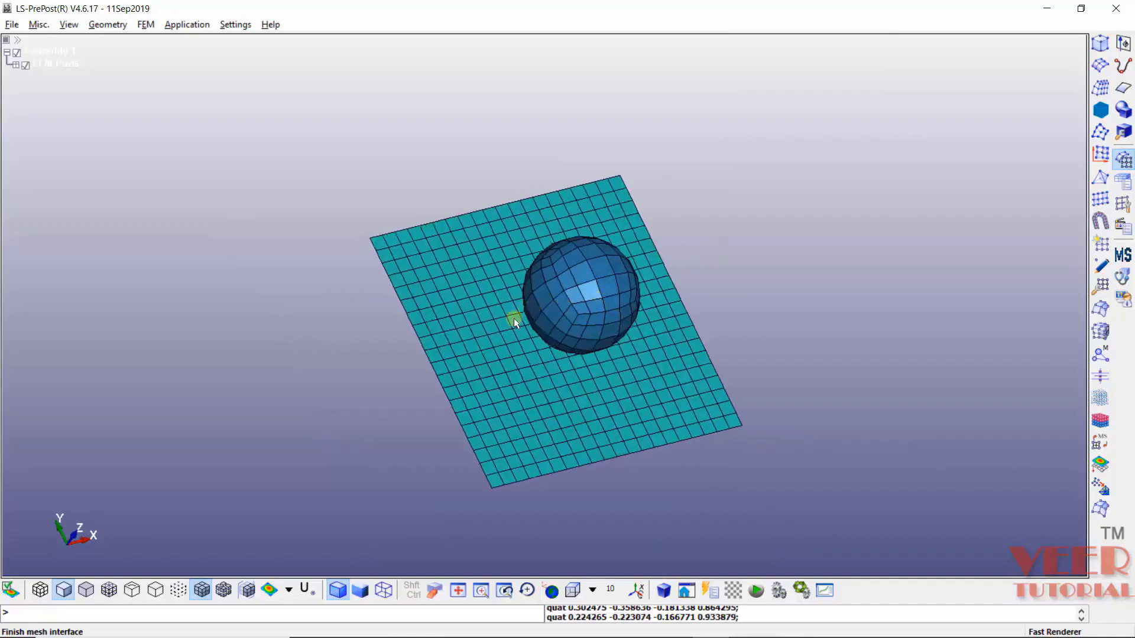
{"action": "left_click_drag", "start_coordinate": [513, 318], "coordinate": [590, 248]}
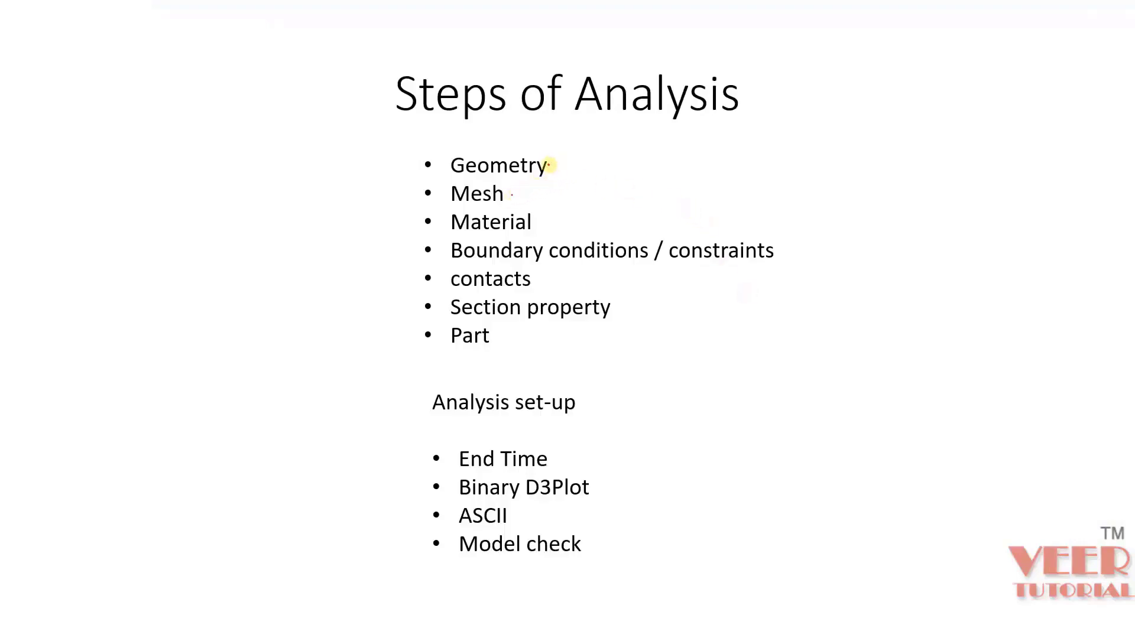
{"action": "left_click_drag", "start_coordinate": [562, 165], "coordinate": [601, 155]}
{"action": "left_click_drag", "start_coordinate": [536, 196], "coordinate": [584, 198]}
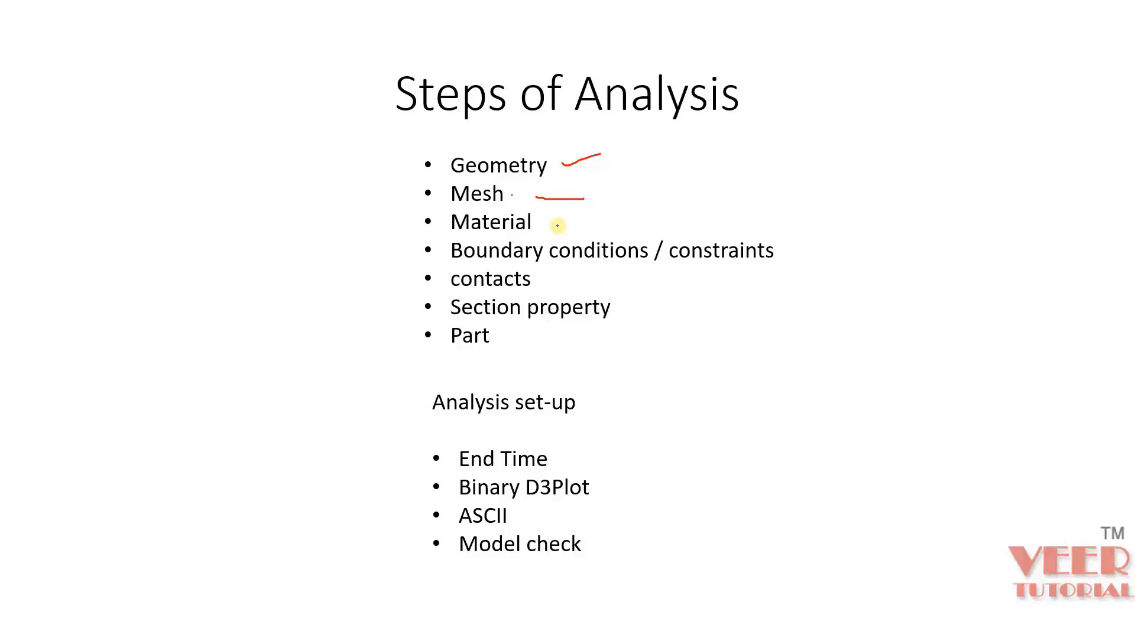
- In LS-PrePost, start saving the model as a new keyword file and browse to C:\LSDYNA\Project Files LS DYNA
{"action": "key", "text": "alt+Tab"}
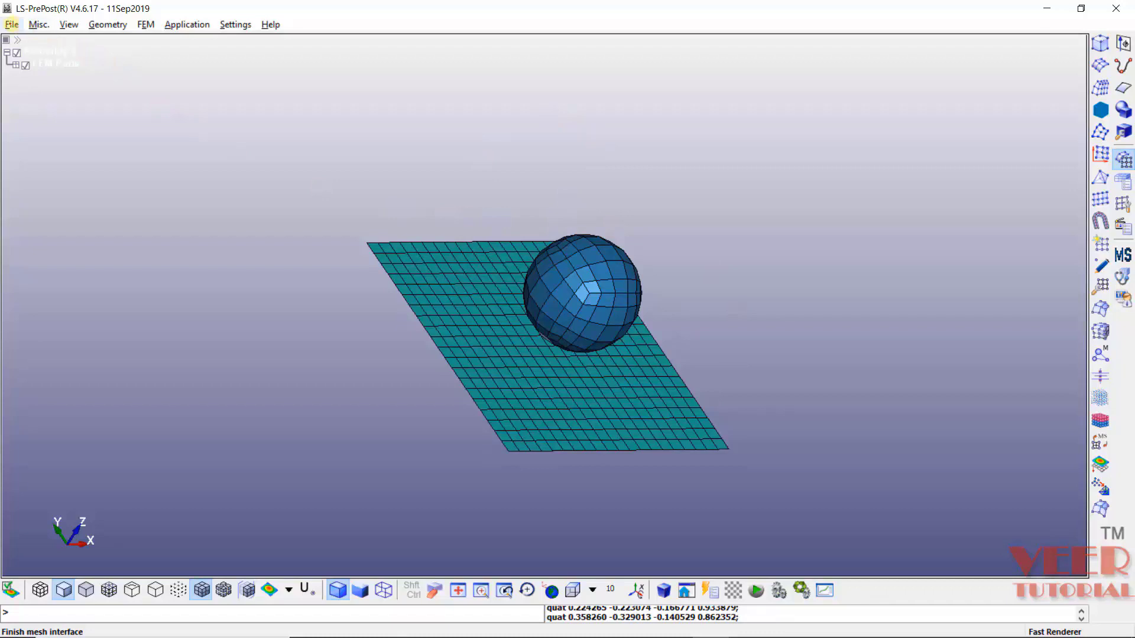
{"action": "left_click", "coordinate": [11, 25]}
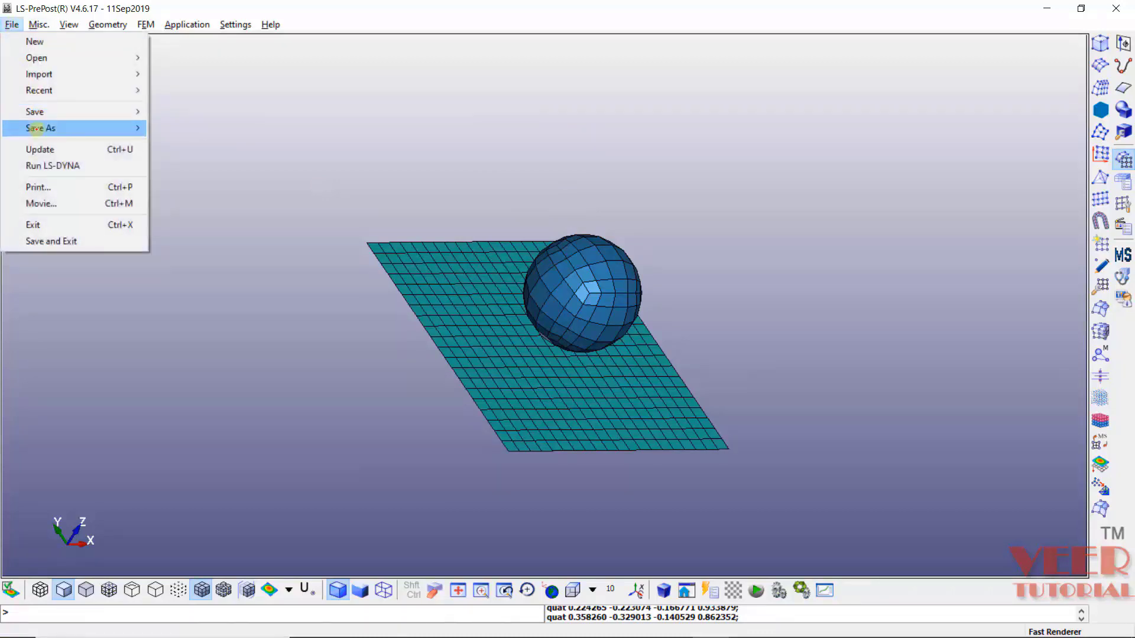
{"action": "mouse_move", "coordinate": [52, 127]}
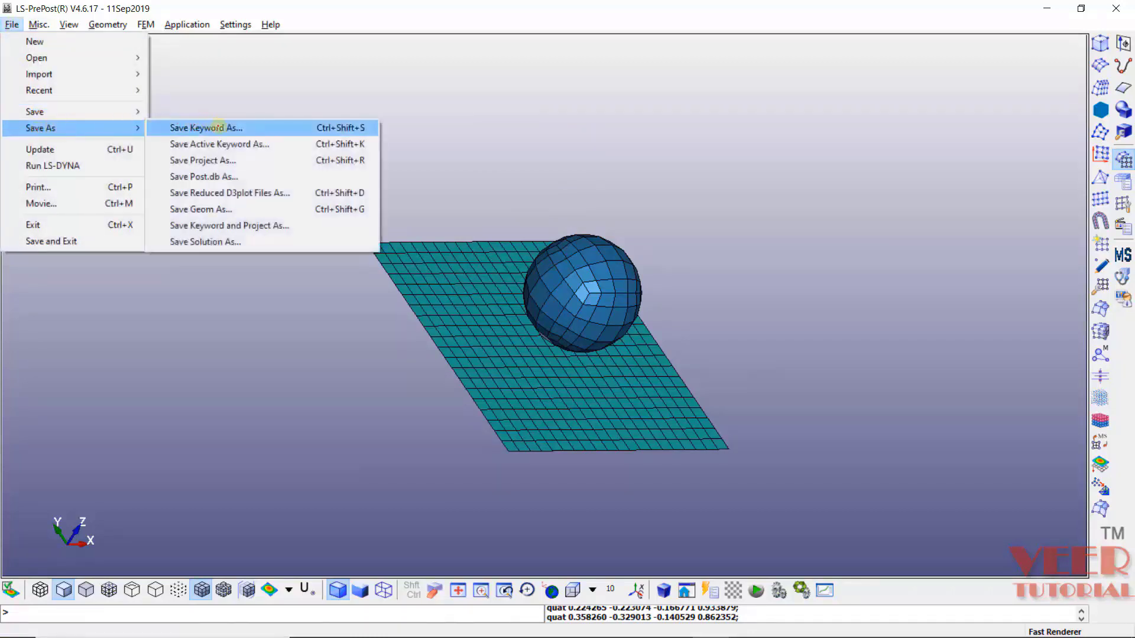
{"action": "left_click", "coordinate": [219, 127]}
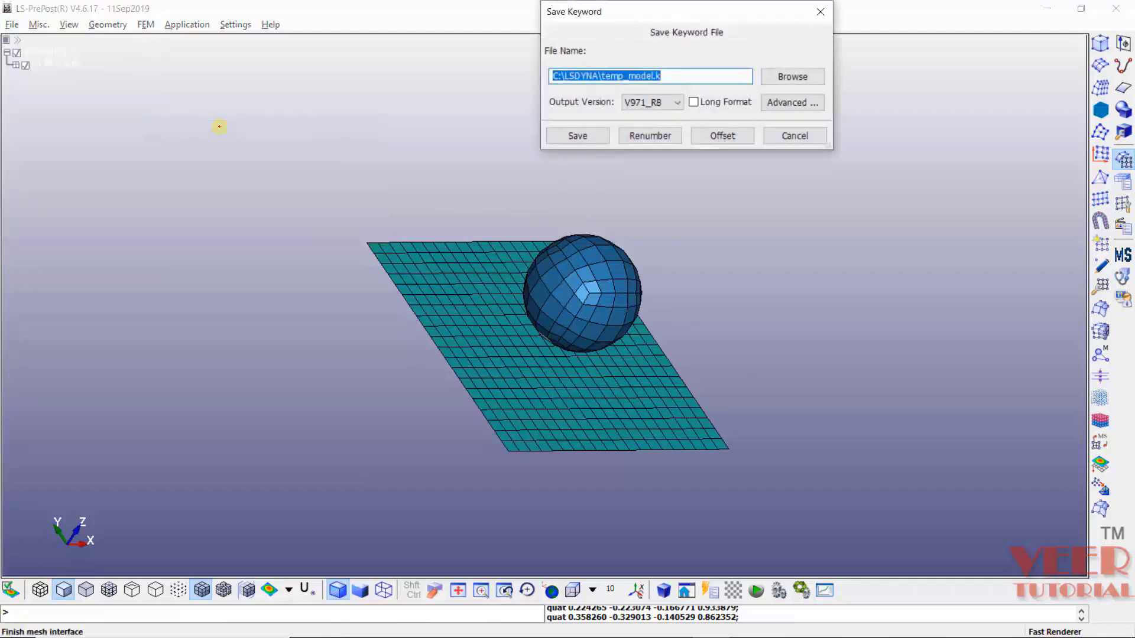
{"action": "left_click_drag", "start_coordinate": [642, 16], "coordinate": [373, 106]}
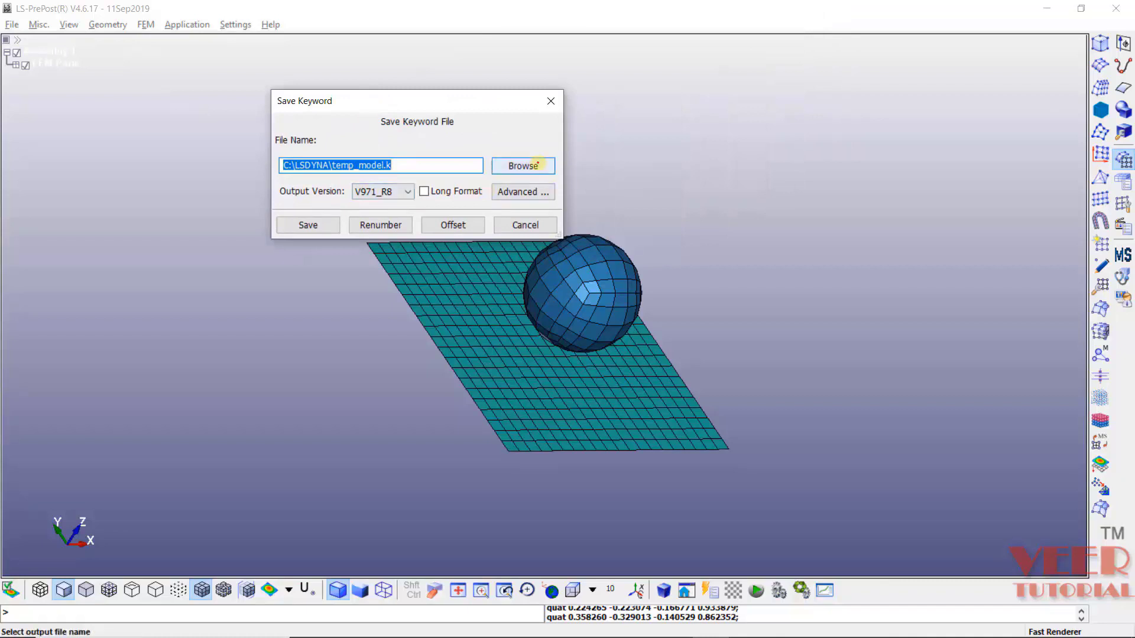
{"action": "left_click", "coordinate": [538, 163]}
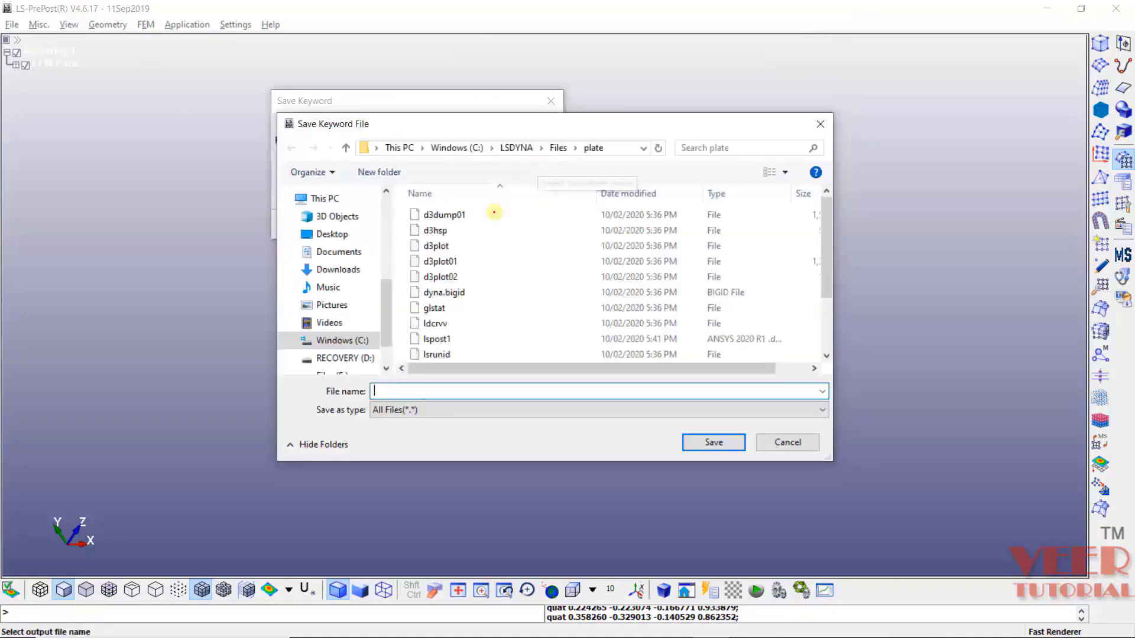
{"action": "left_click", "coordinate": [345, 341]}
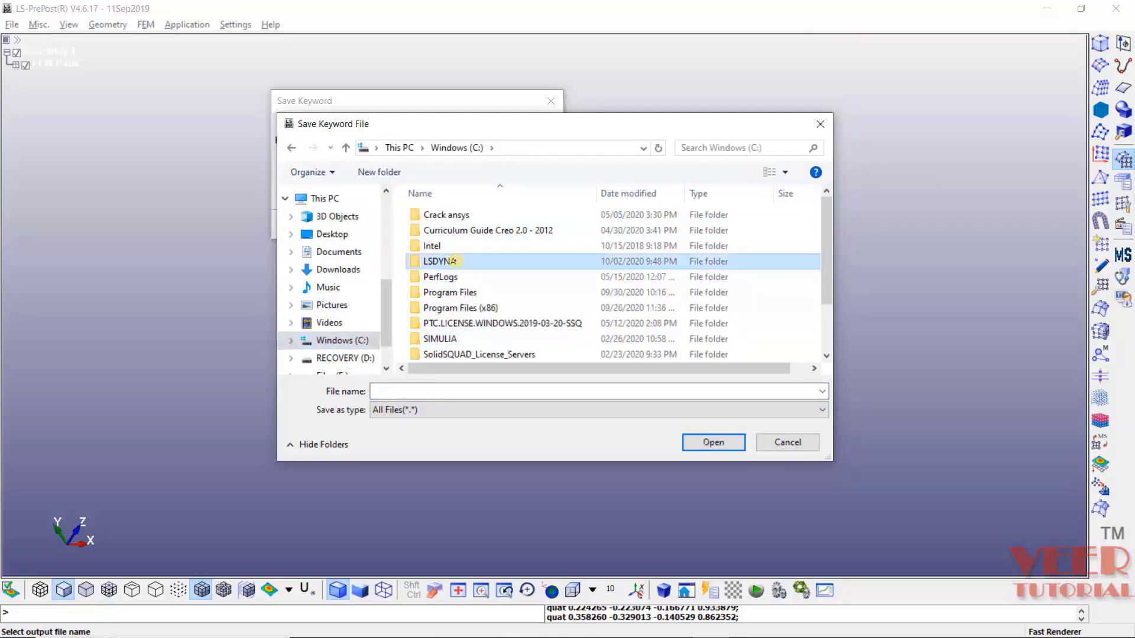
{"action": "double_click", "coordinate": [453, 261]}
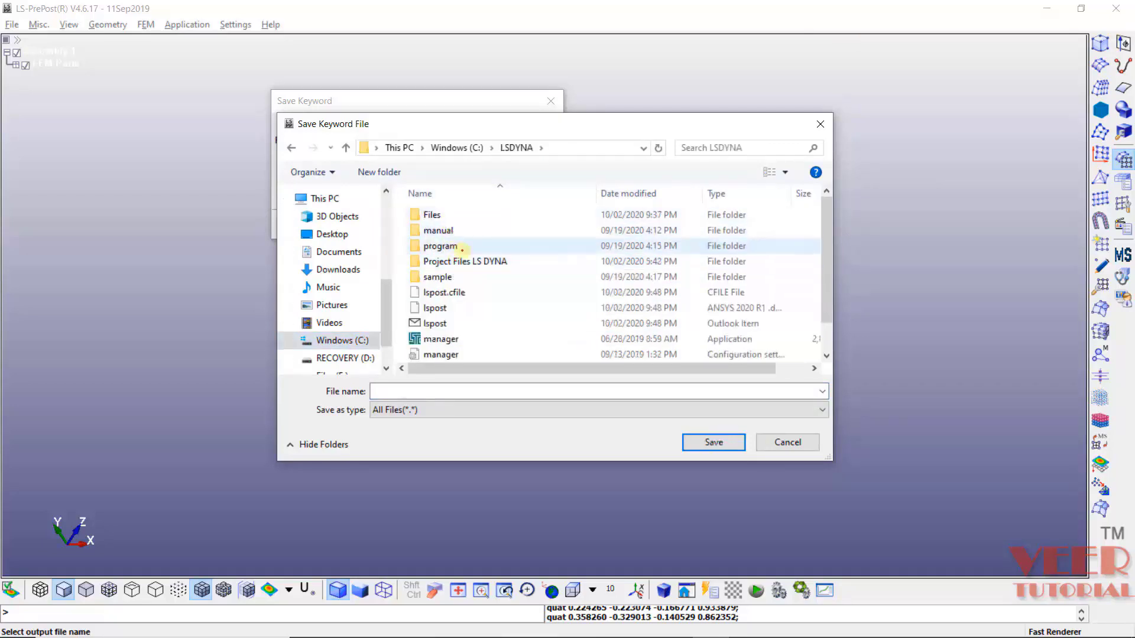
{"action": "double_click", "coordinate": [494, 261]}
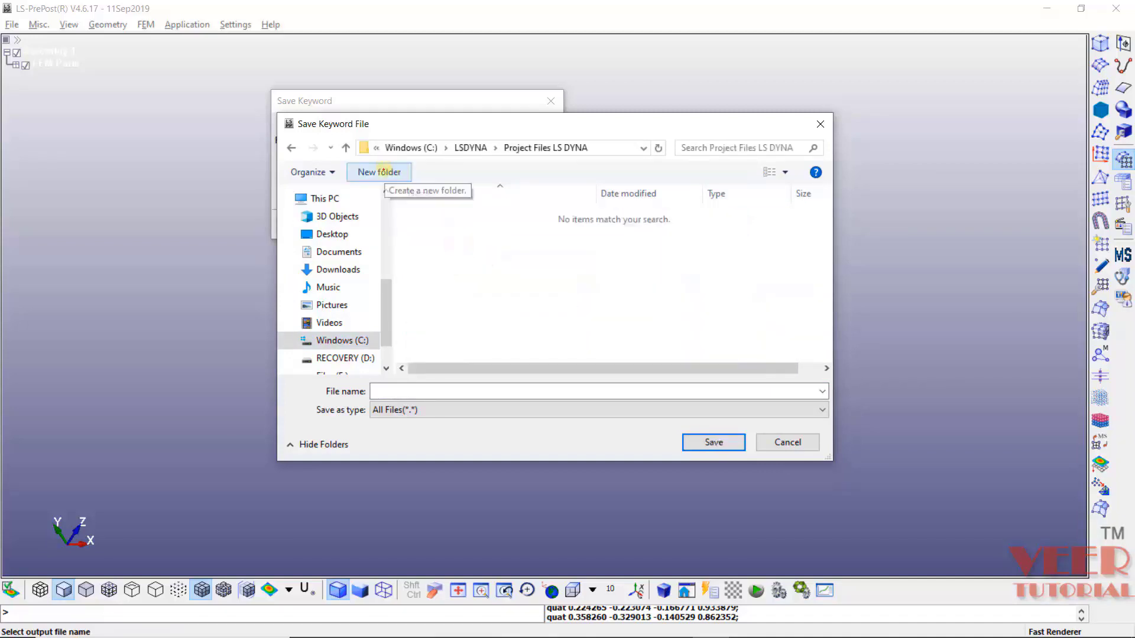
- Create a folder named plate ball impact in Project Files LS DYNA and open it as the save location
{"action": "left_click", "coordinate": [381, 172]}
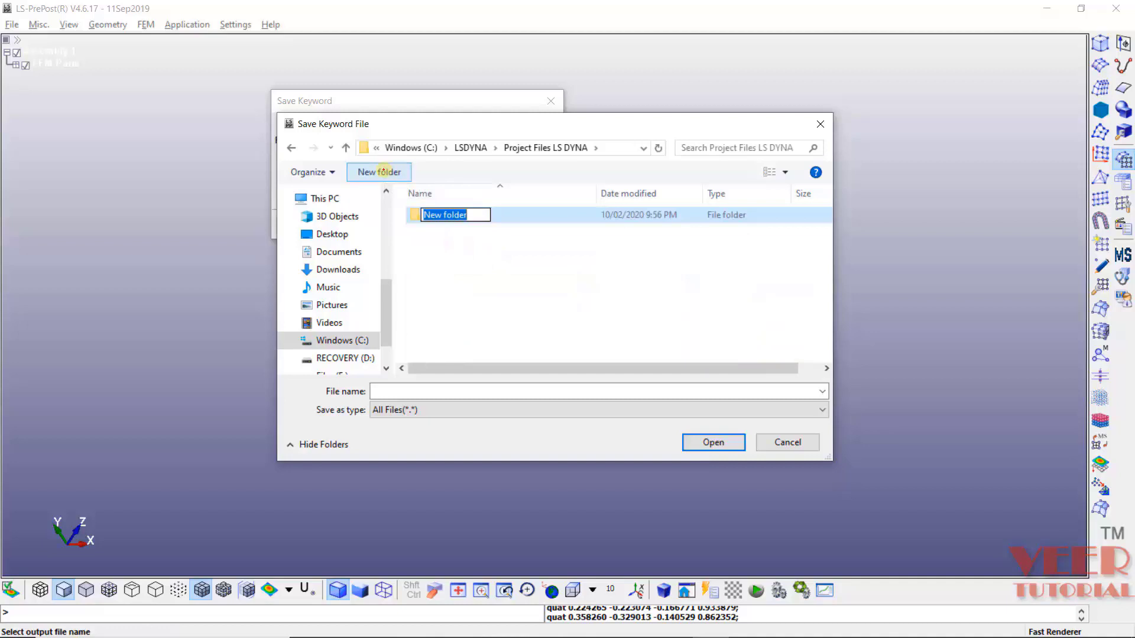
{"action": "type", "text": "pl"}
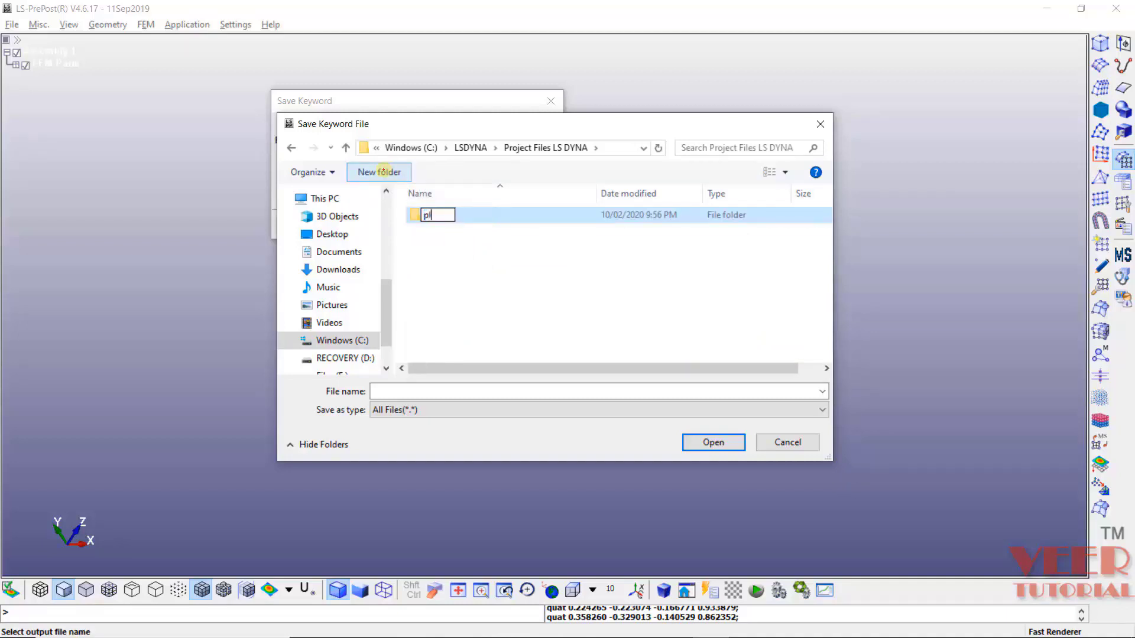
{"action": "type", "text": "ate ball impact"}
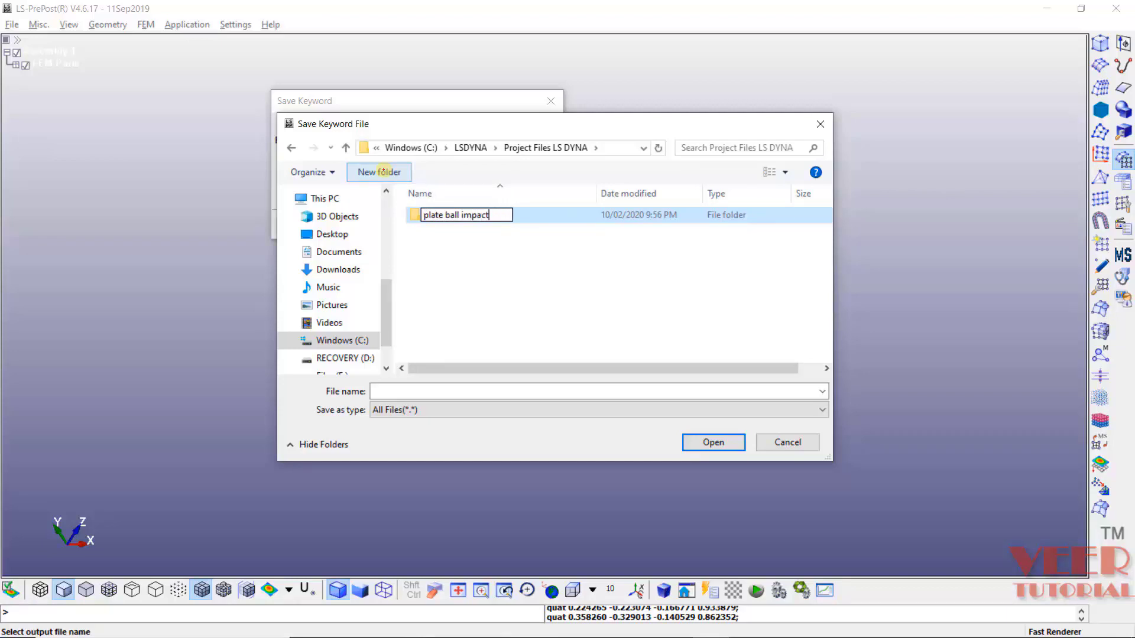
{"action": "left_click", "coordinate": [481, 256]}
{"action": "left_click", "coordinate": [494, 213]}
{"action": "double_click", "coordinate": [494, 214]}
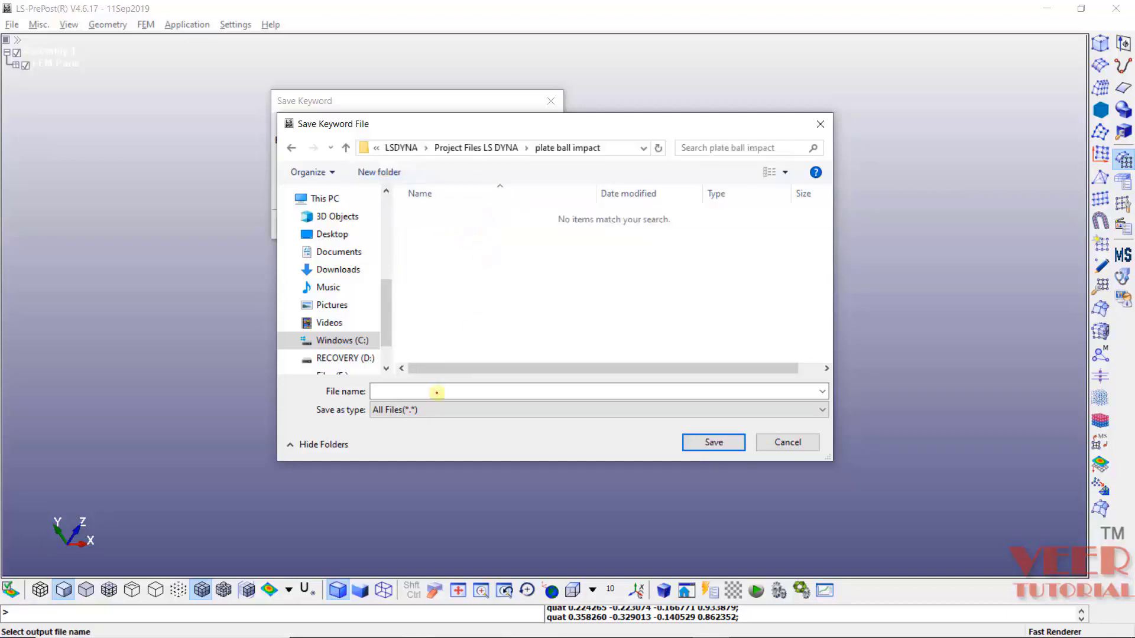
- Name the keyword file ball_plate_impact_1.k, choose output version V971_R8 and save it
{"action": "left_click", "coordinate": [431, 395]}
{"action": "type", "text": "b"}
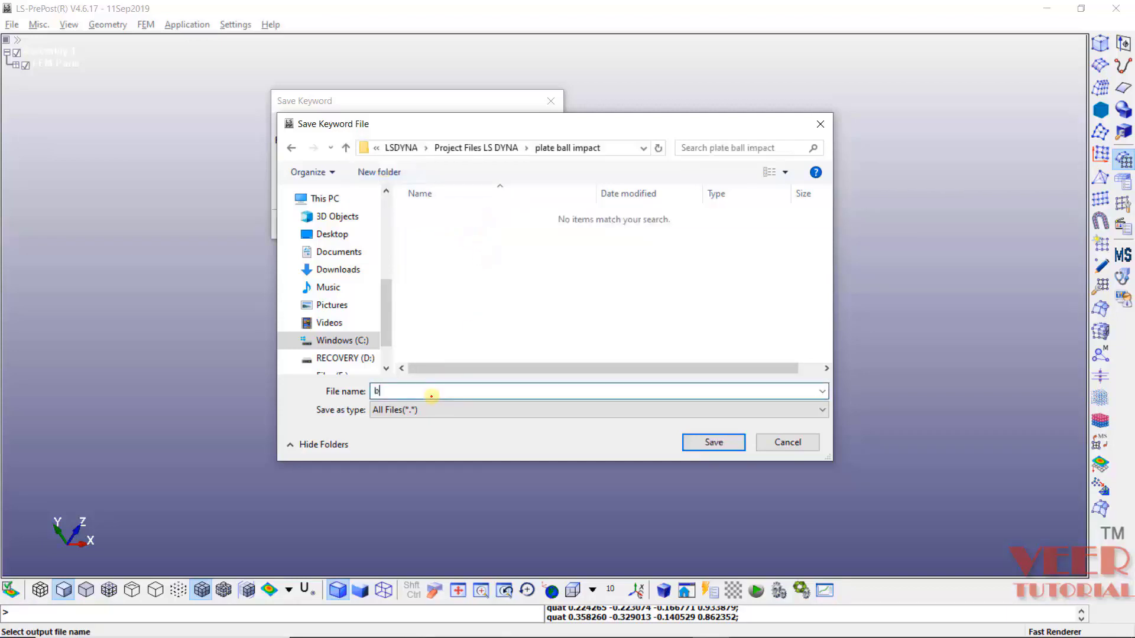
{"action": "type", "text": "all_plate_impact"}
{"action": "type", "text": "_1"}
{"action": "left_click", "coordinate": [712, 444]}
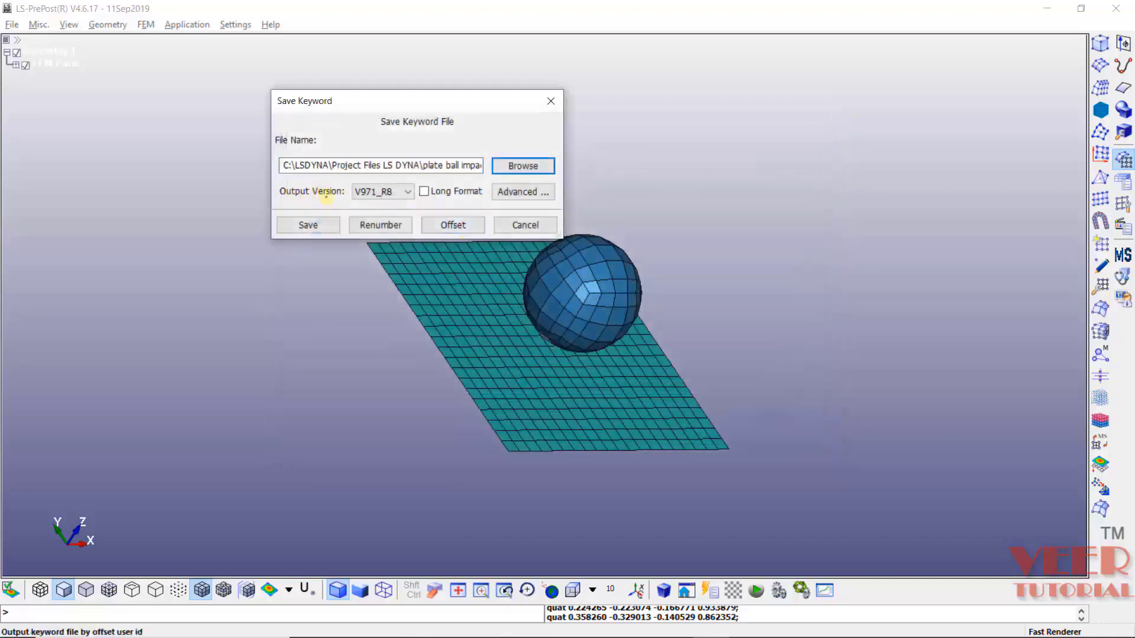
{"action": "left_click", "coordinate": [379, 192]}
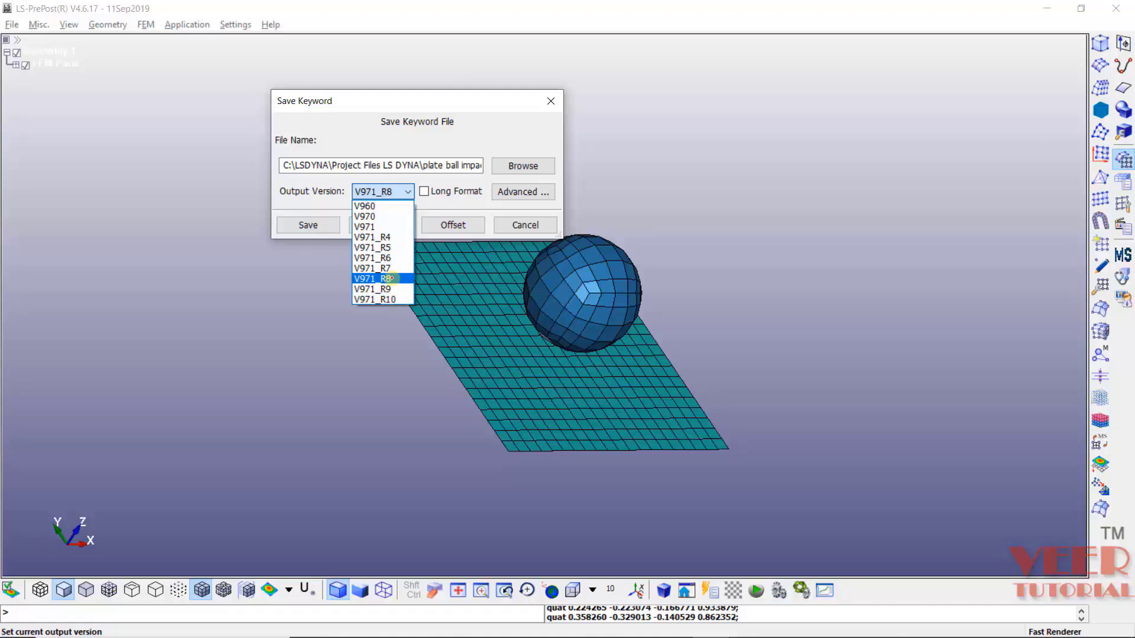
{"action": "left_click", "coordinate": [391, 278]}
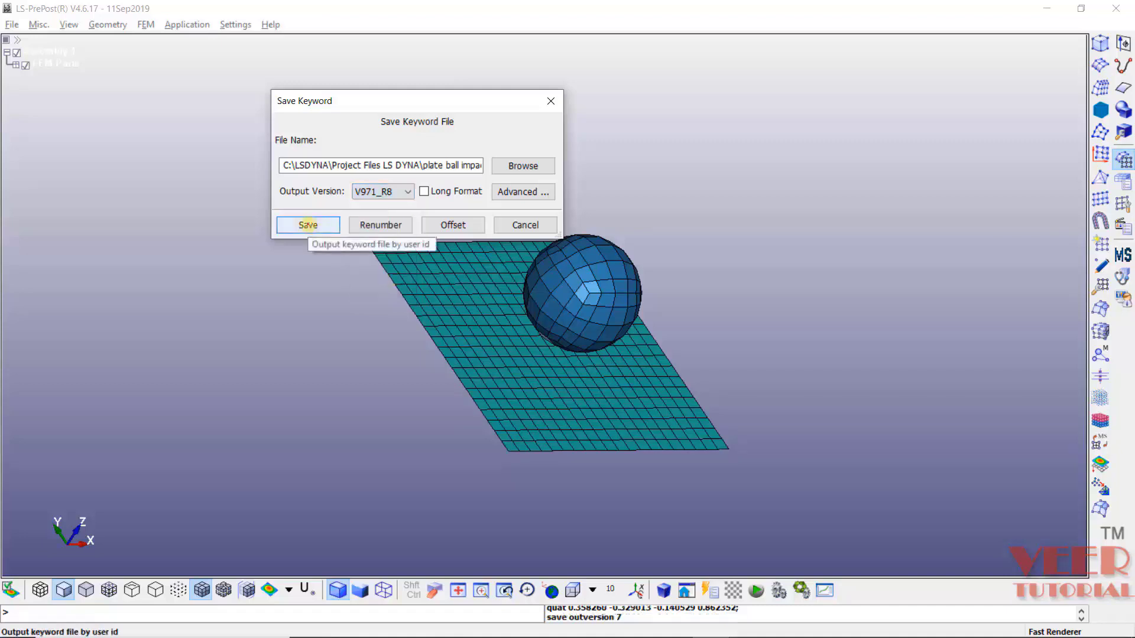
{"action": "left_click", "coordinate": [309, 225]}
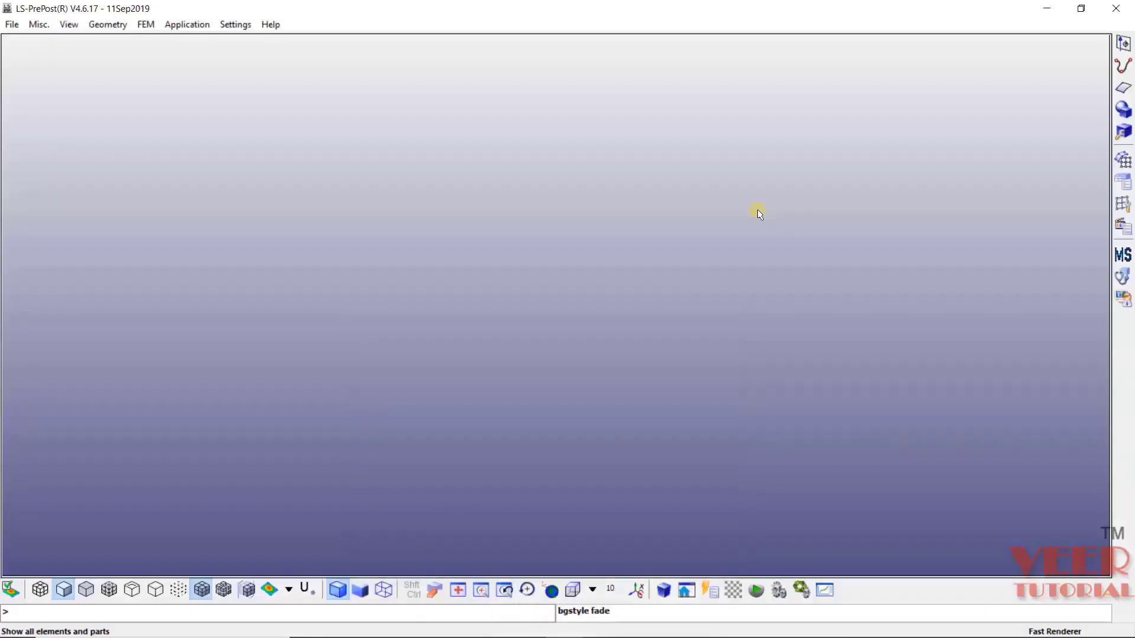
- Open the LS-DYNA keyword file ball_plate_impact_1.k from the plate ball impact folder and view the model at an angle
{"action": "left_click", "coordinate": [12, 25]}
{"action": "mouse_move", "coordinate": [37, 65]}
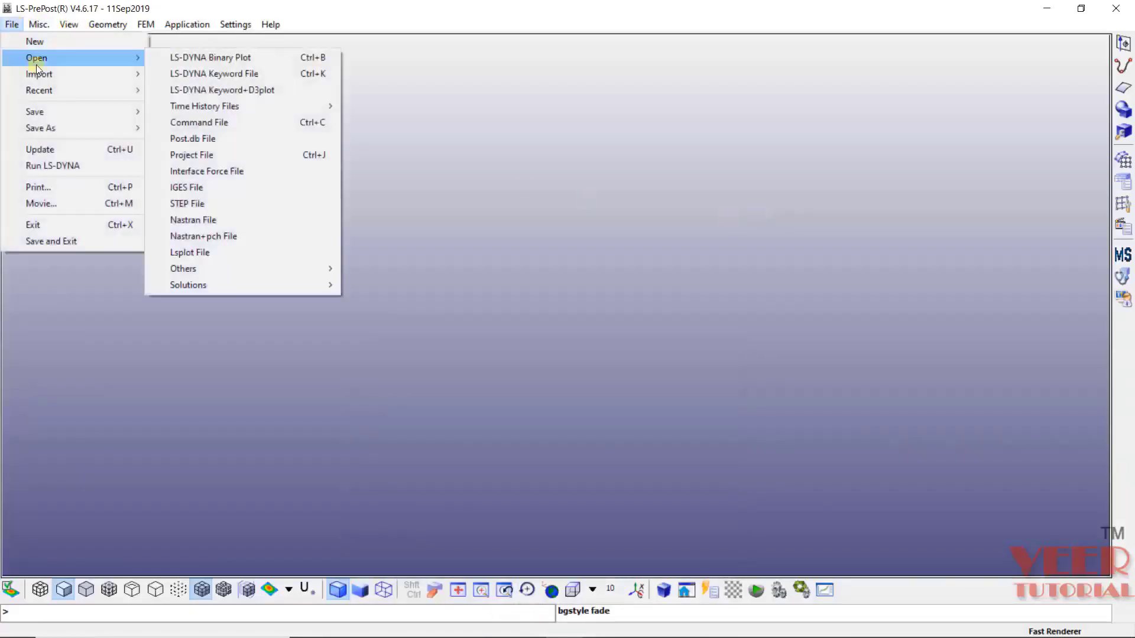
{"action": "left_click", "coordinate": [215, 74]}
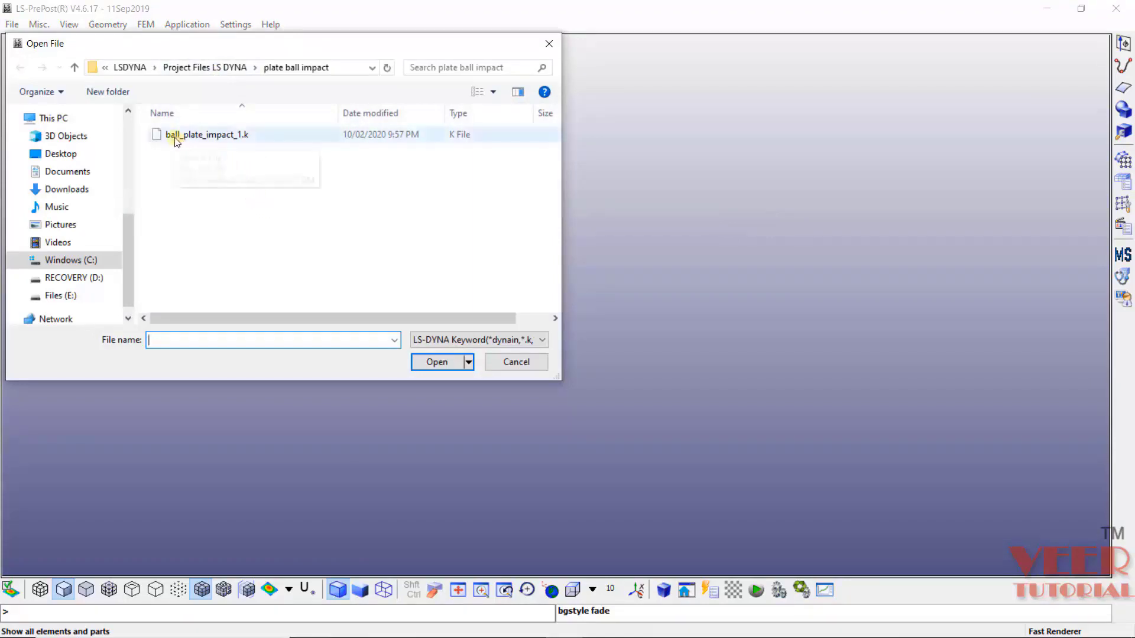
{"action": "left_click", "coordinate": [225, 140]}
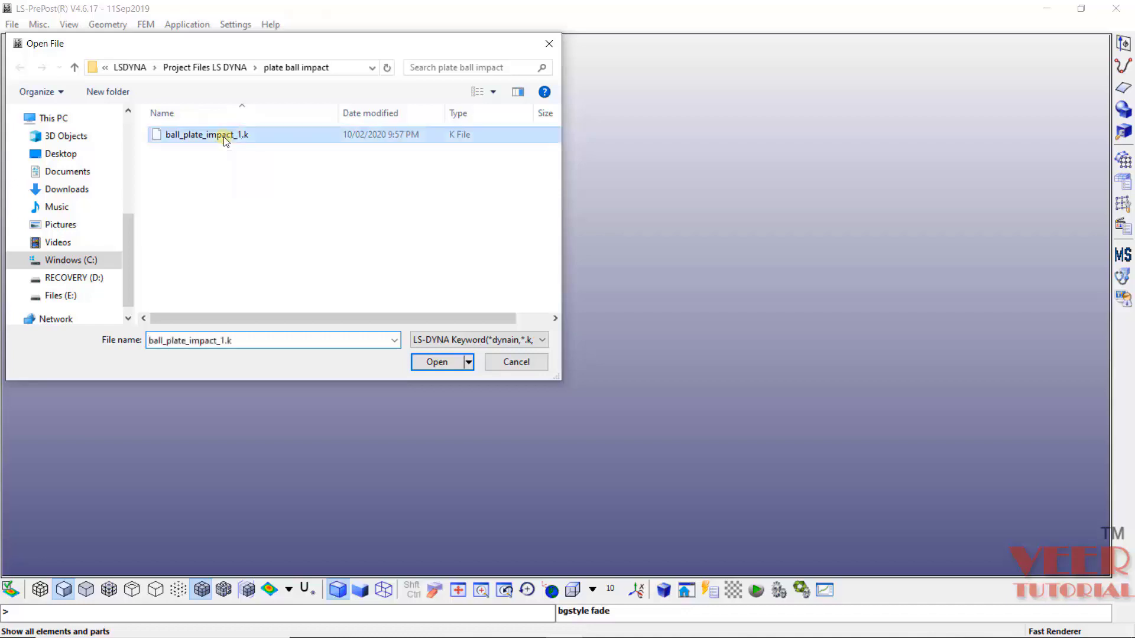
{"action": "left_click", "coordinate": [424, 357]}
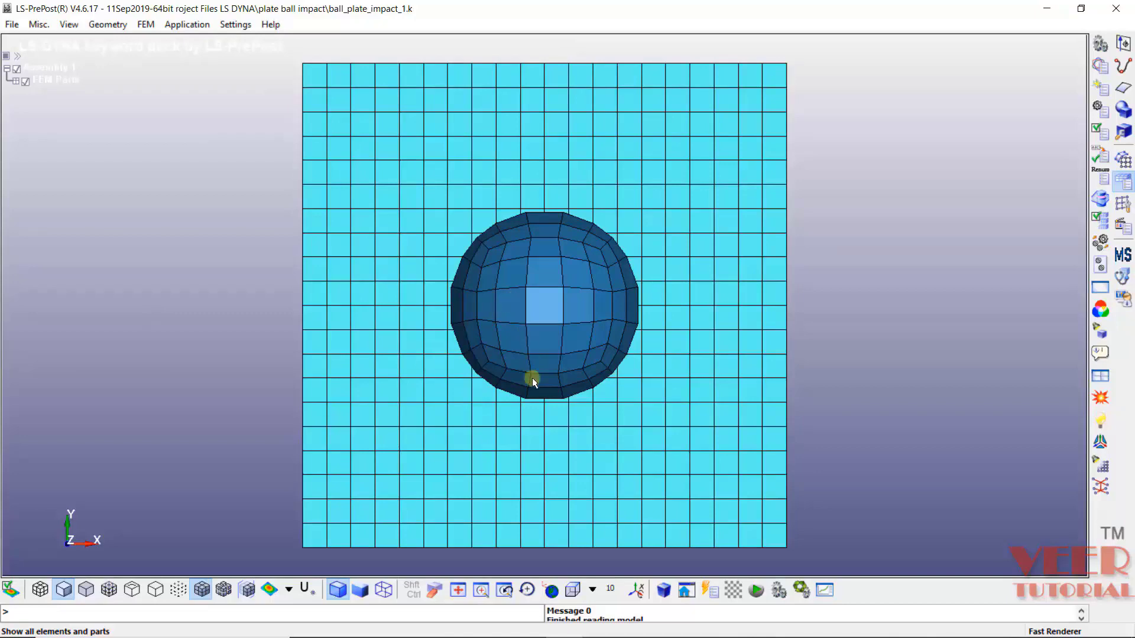
{"action": "left_click_drag", "start_coordinate": [532, 377], "coordinate": [702, 211]}
{"action": "scroll", "coordinate": [573, 214], "scroll_direction": "down", "scroll_amount": 3}
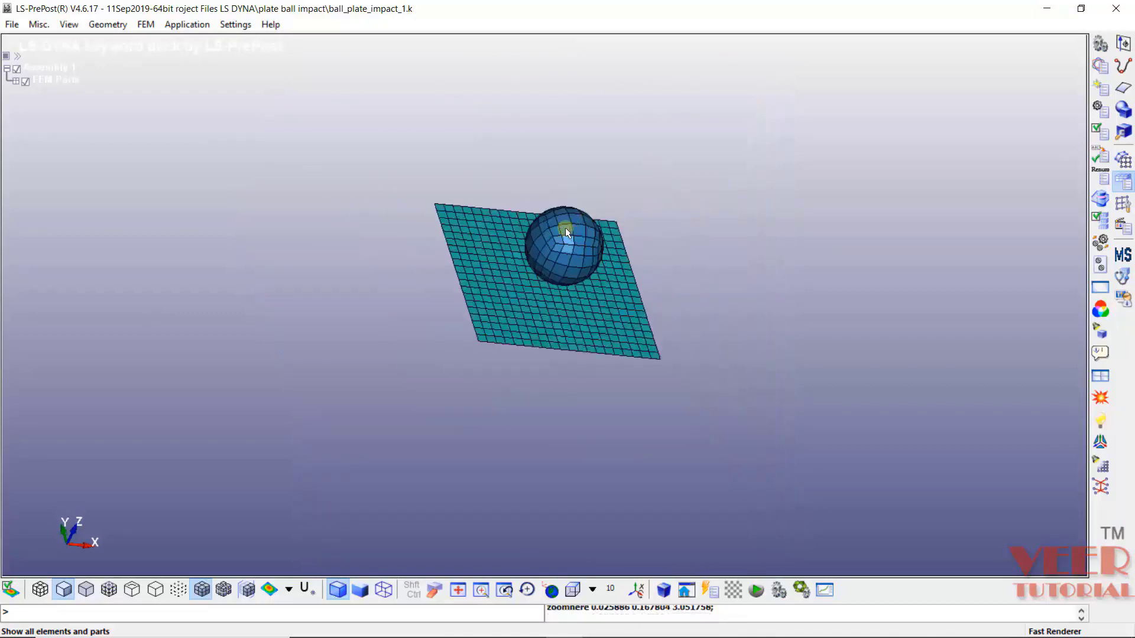
{"action": "scroll", "coordinate": [566, 228], "scroll_direction": "up", "scroll_amount": 2}
{"action": "left_click_drag", "start_coordinate": [566, 229], "coordinate": [489, 300]}
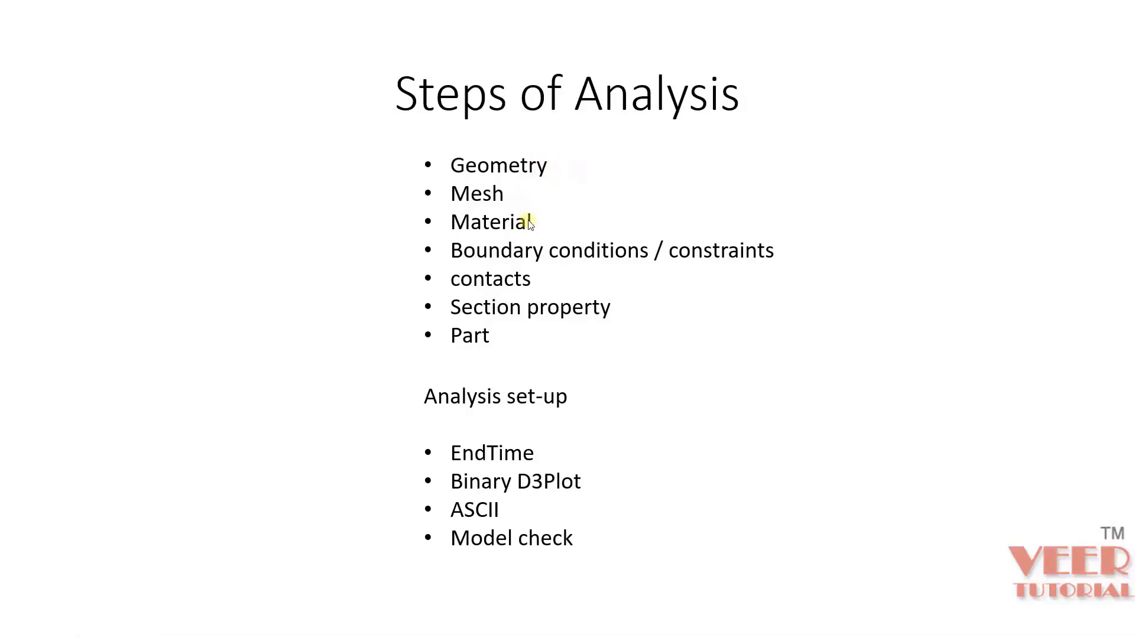
{"action": "key", "text": "Right"}
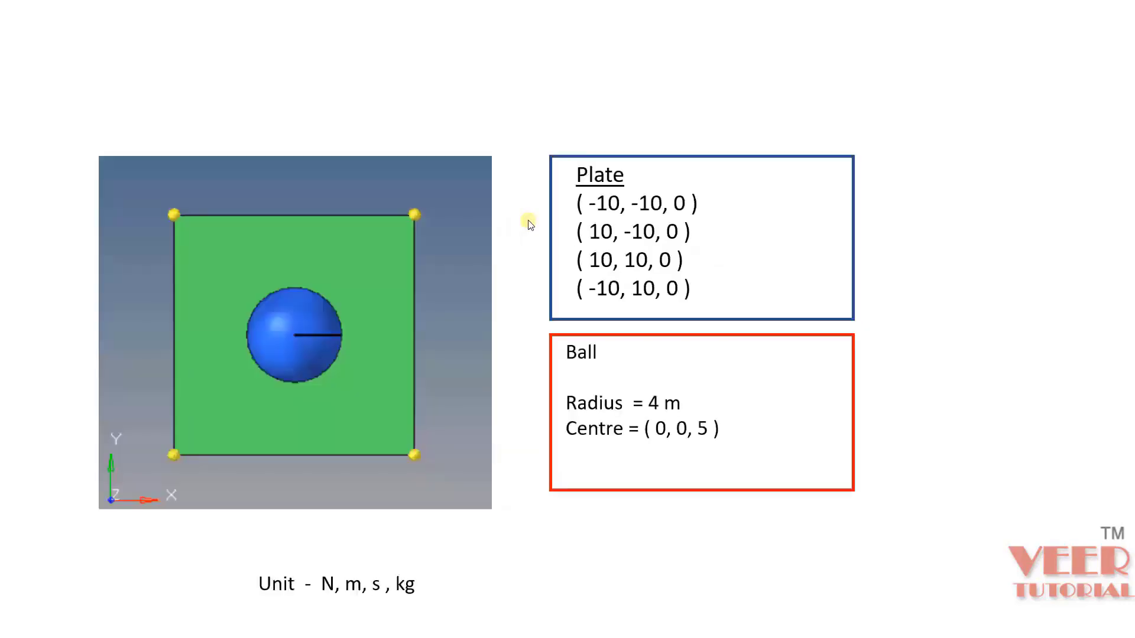
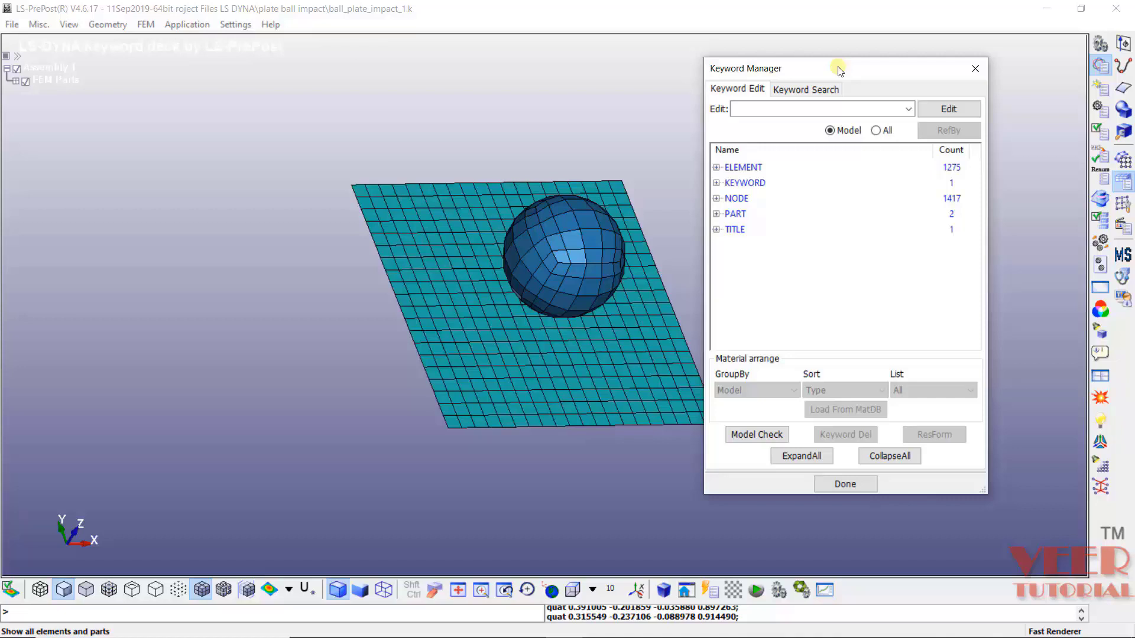
- Review the ELEMENT, KEYWORD, NODE, PART and TITLE entries among the model's keywords in the Keyword Manager
{"action": "left_click", "coordinate": [760, 170]}
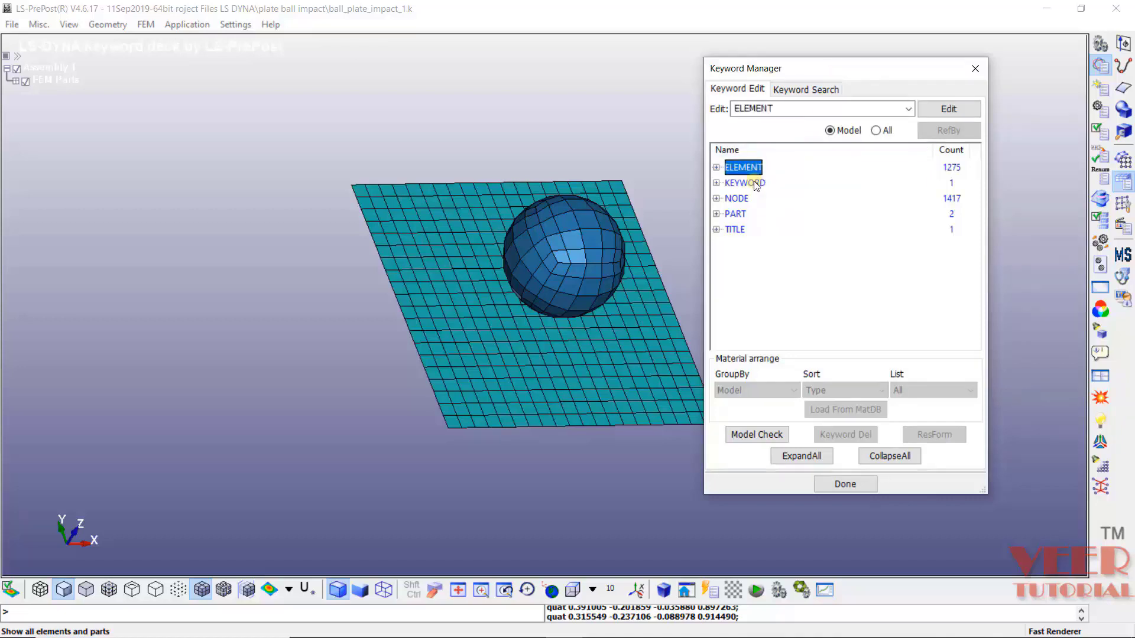
{"action": "left_click", "coordinate": [754, 184]}
{"action": "left_click", "coordinate": [746, 200]}
{"action": "left_click", "coordinate": [739, 214]}
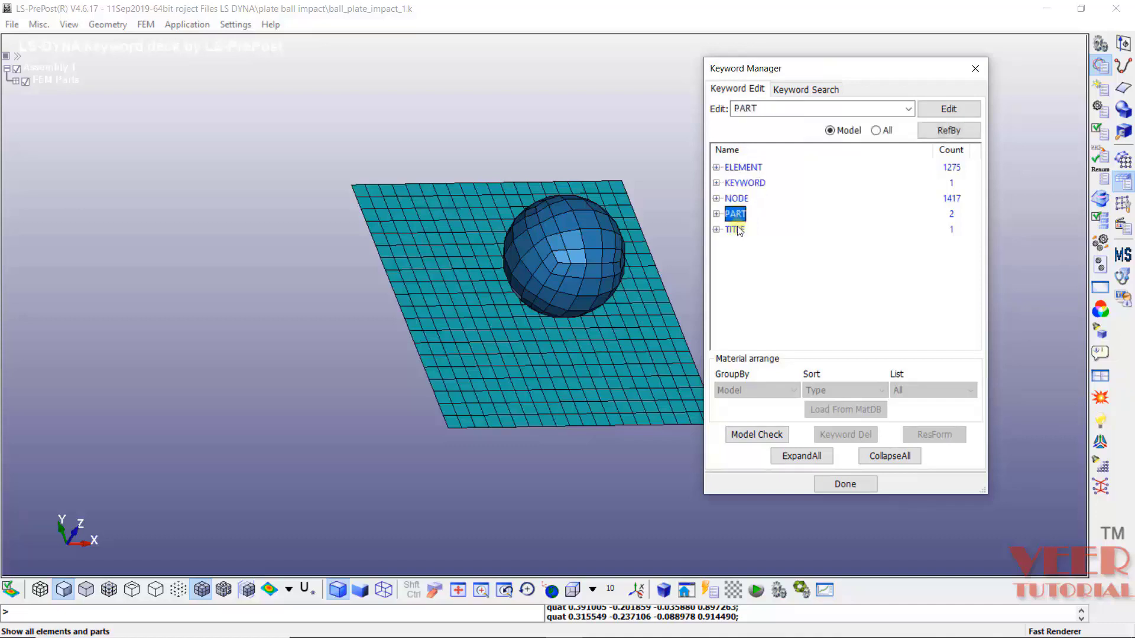
{"action": "left_click", "coordinate": [738, 230]}
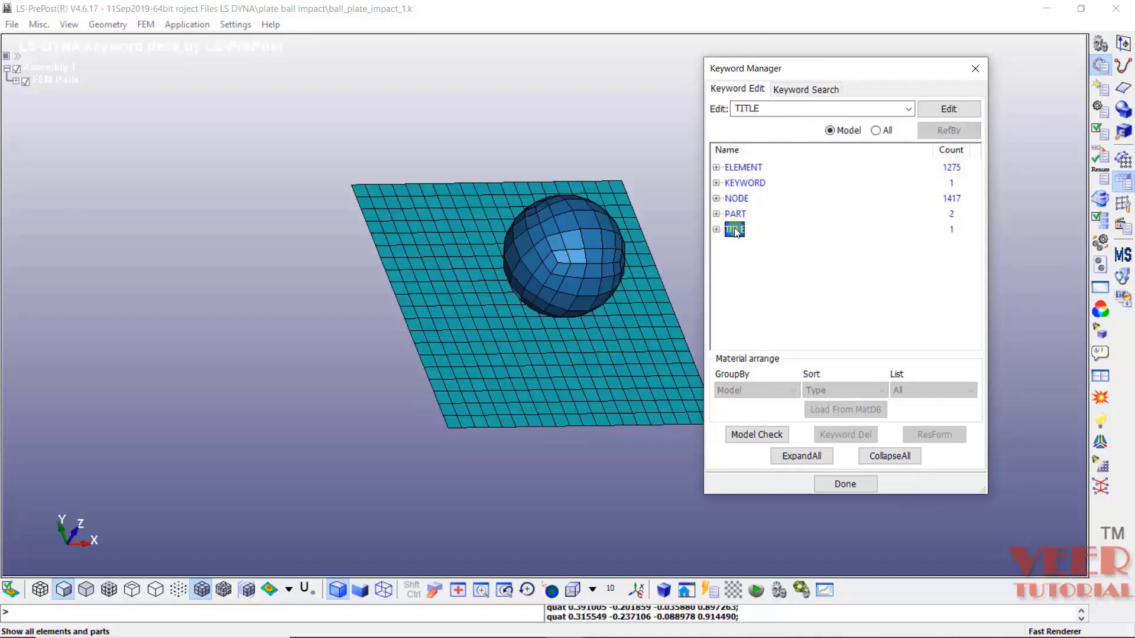
- List all available keywords instead of only the model's, and expand the MAT group
{"action": "left_click", "coordinate": [876, 131]}
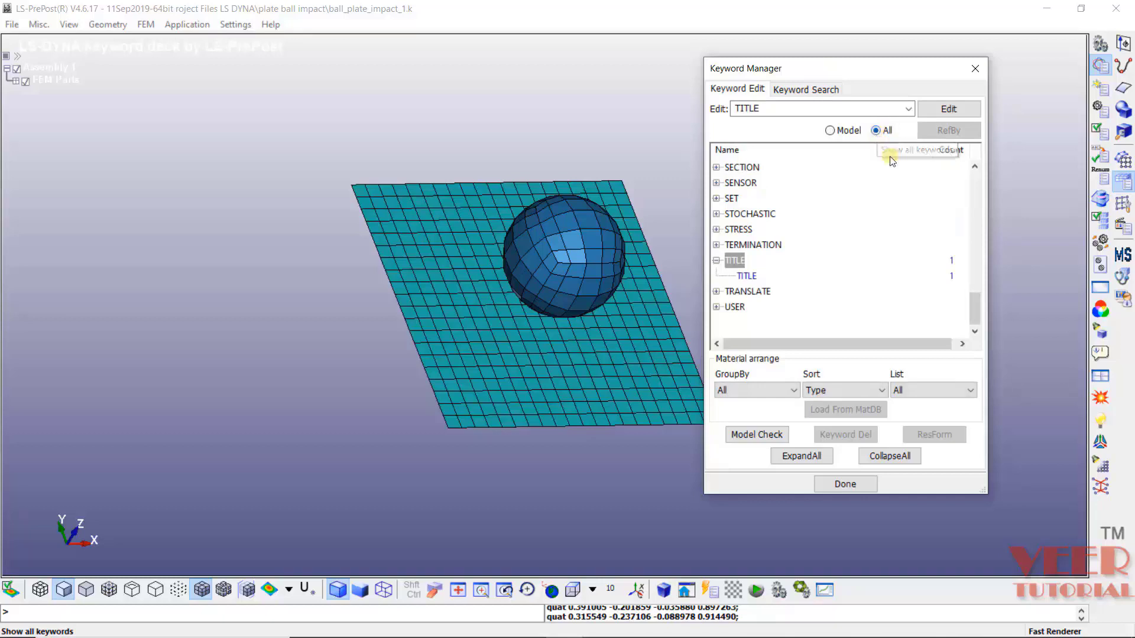
{"action": "left_click_drag", "start_coordinate": [978, 310], "coordinate": [979, 271]}
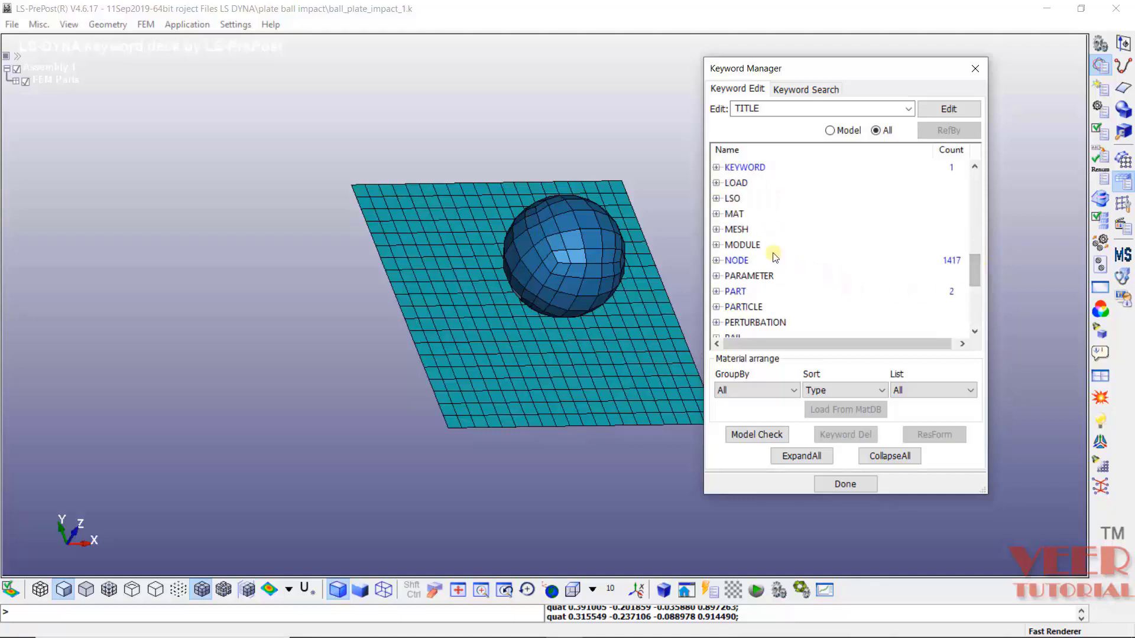
{"action": "left_click", "coordinate": [735, 214]}
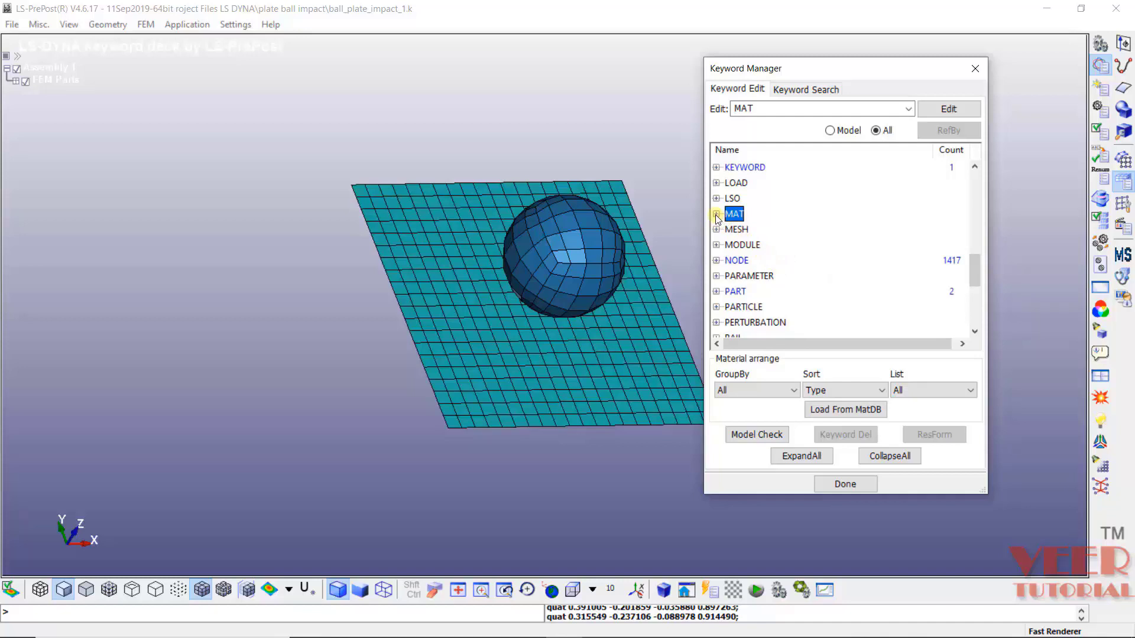
{"action": "left_click", "coordinate": [717, 215]}
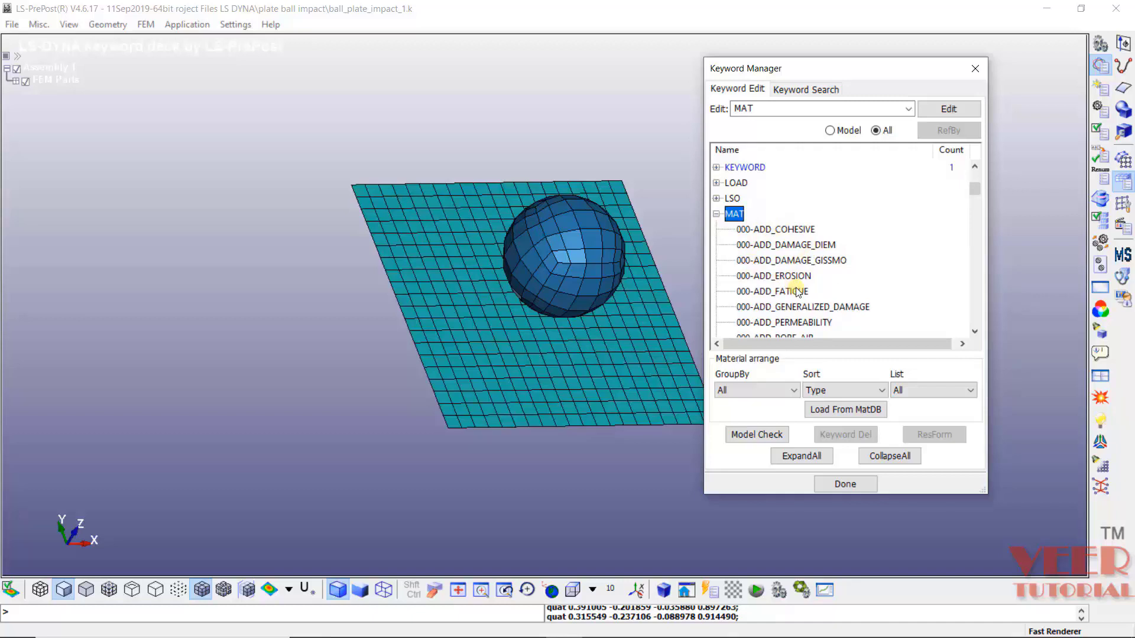
- Find the 024-PIECEWISE_LINEAR_PLASTICITY material model and open its input form
{"action": "scroll", "coordinate": [799, 292], "scroll_direction": "down", "scroll_amount": 2}
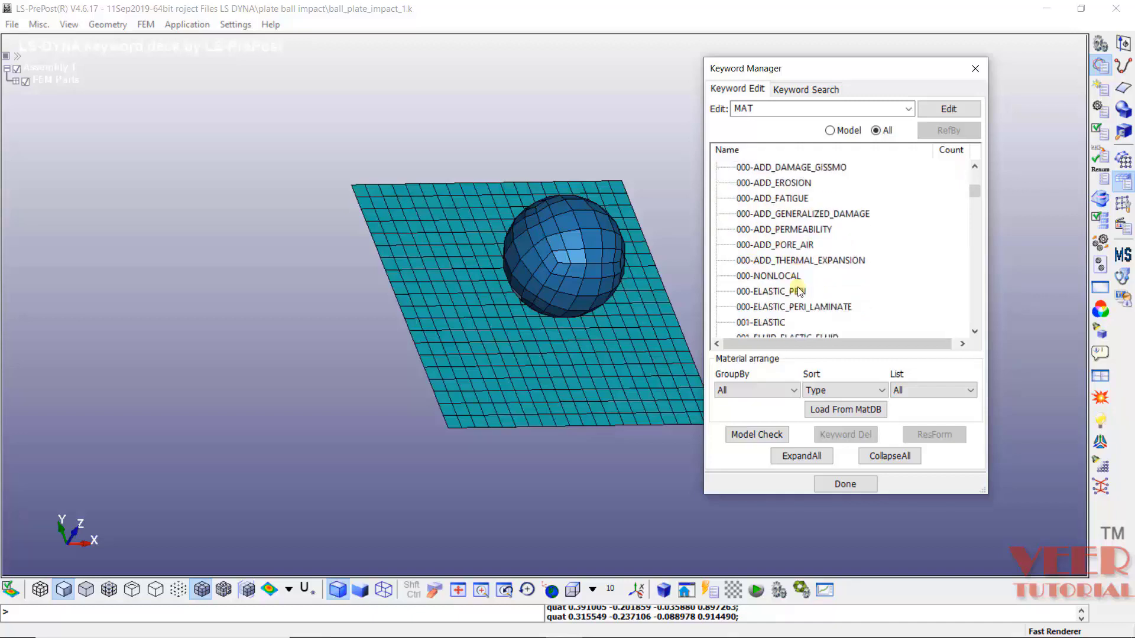
{"action": "scroll", "coordinate": [798, 291], "scroll_direction": "down", "scroll_amount": 2}
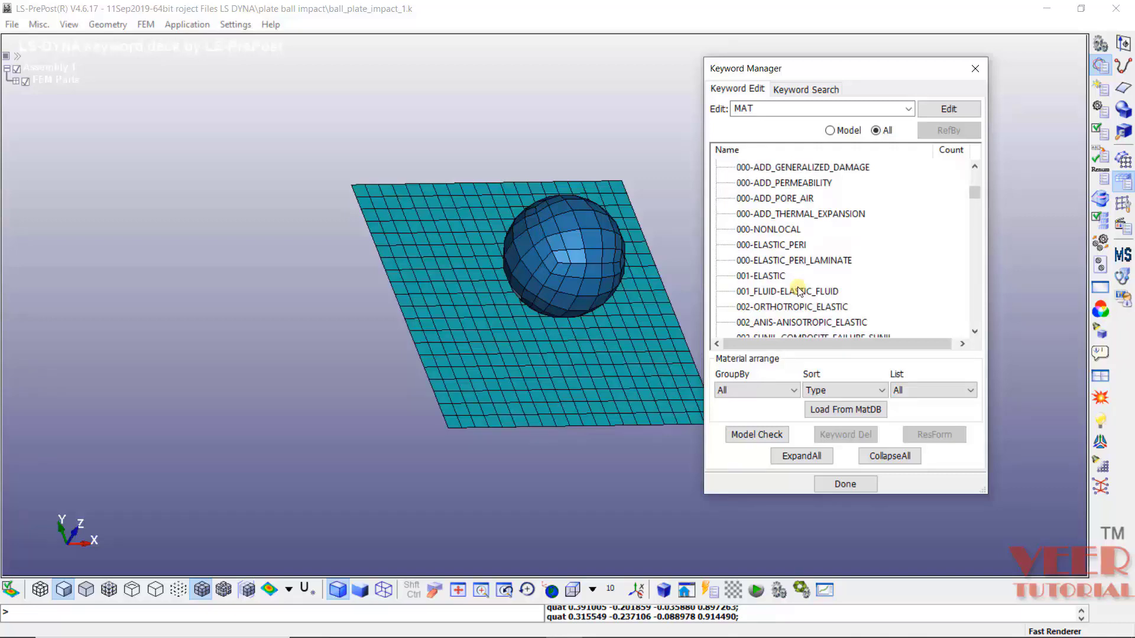
{"action": "scroll", "coordinate": [796, 293], "scroll_direction": "down", "scroll_amount": 2}
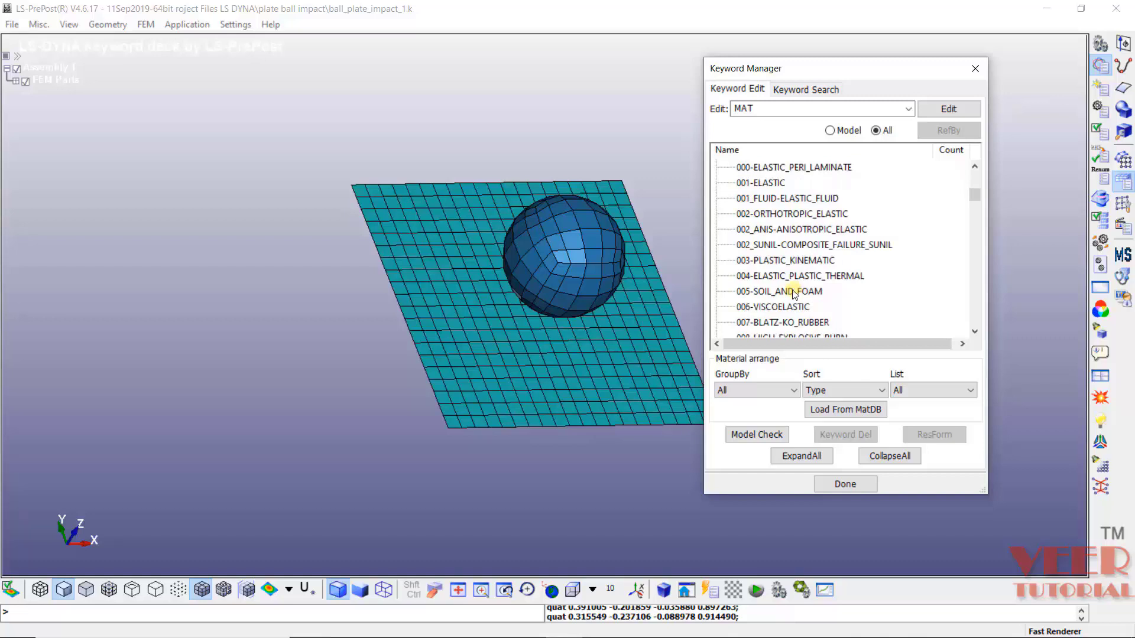
{"action": "scroll", "coordinate": [806, 234], "scroll_direction": "down", "scroll_amount": 4}
{"action": "scroll", "coordinate": [806, 234], "scroll_direction": "down", "scroll_amount": 6}
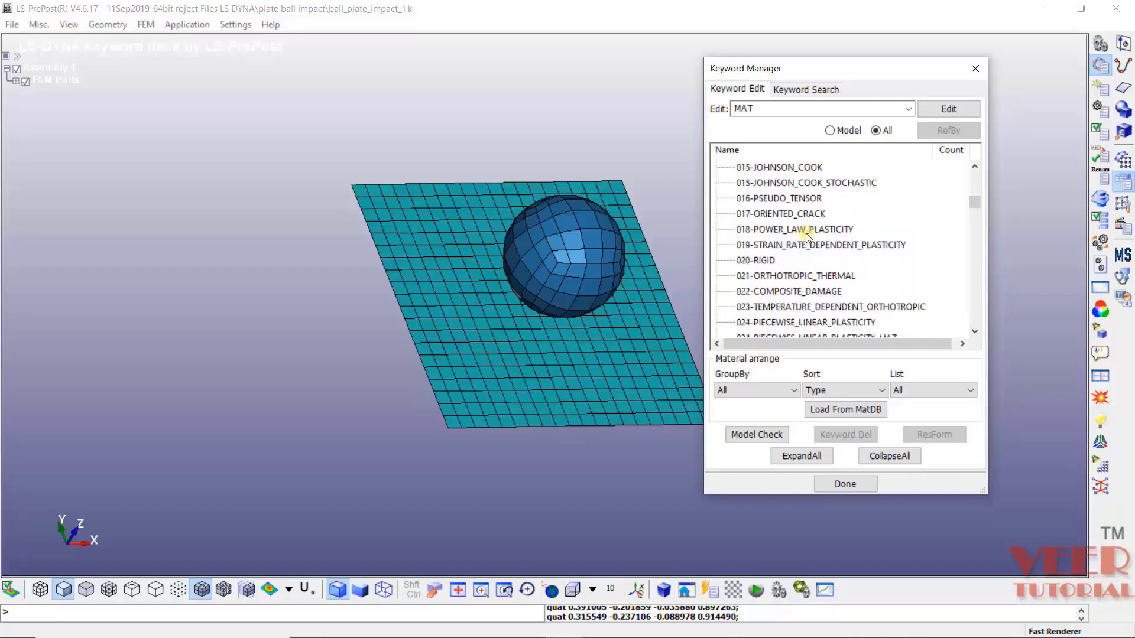
{"action": "scroll", "coordinate": [807, 234], "scroll_direction": "up", "scroll_amount": 1}
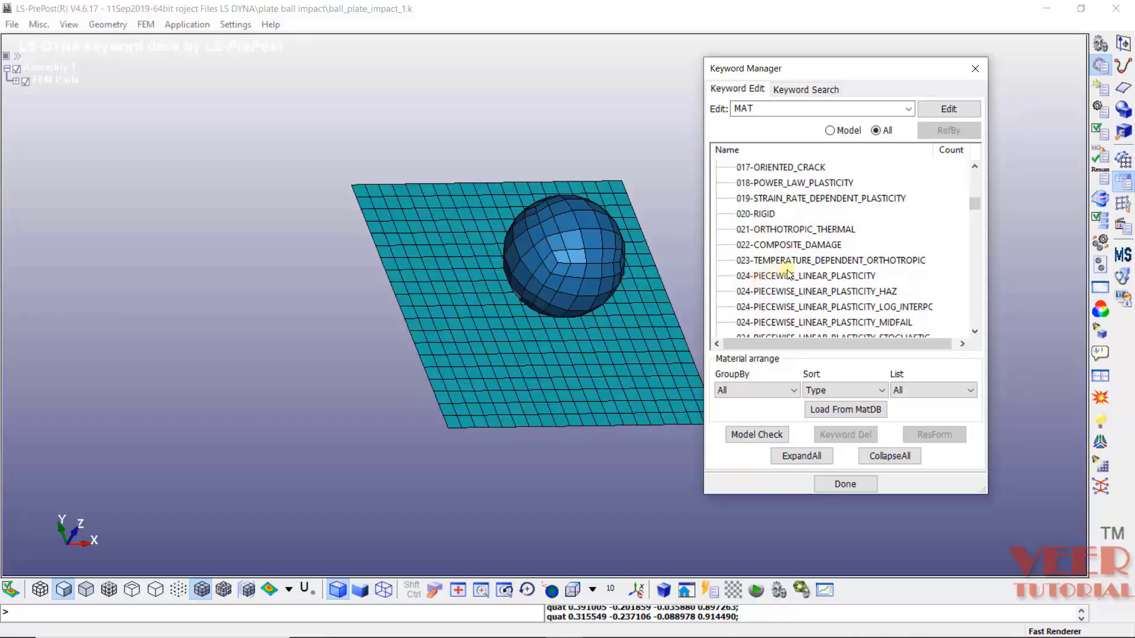
{"action": "left_click", "coordinate": [829, 277]}
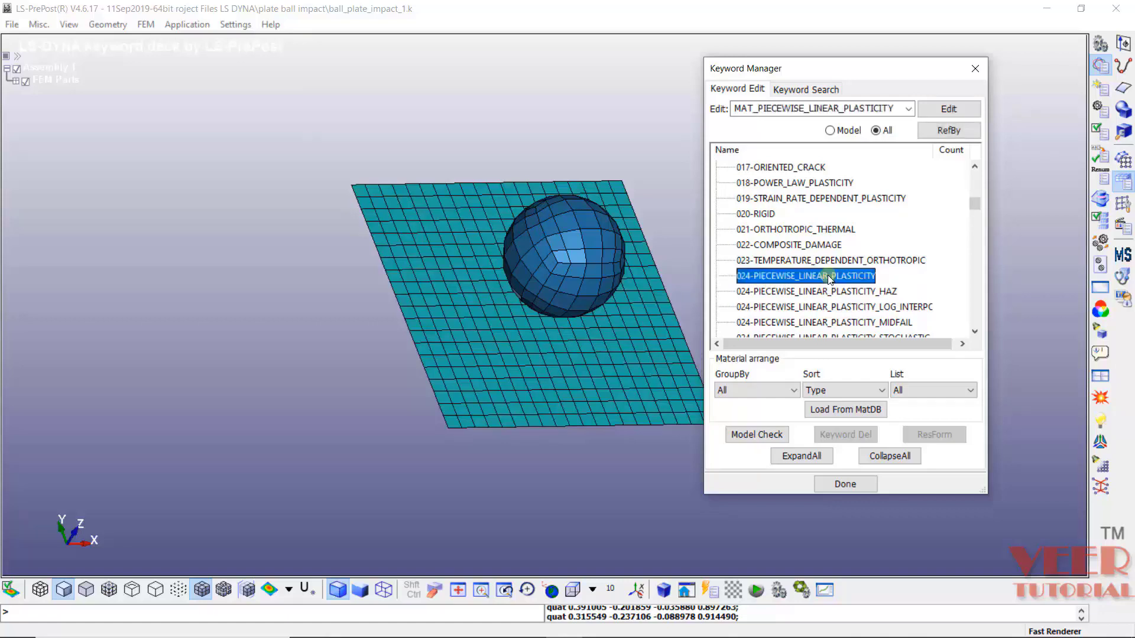
{"action": "double_click", "coordinate": [829, 277]}
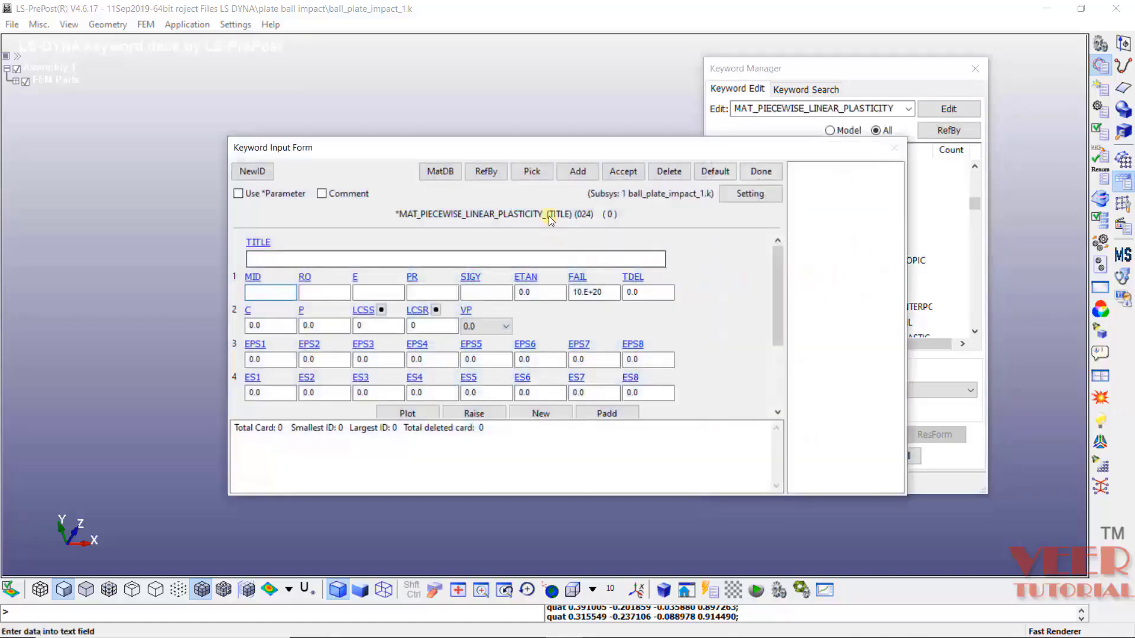
- Add a new material card with ID 1 and title it plate_plastic_mat
{"action": "left_click", "coordinate": [578, 171]}
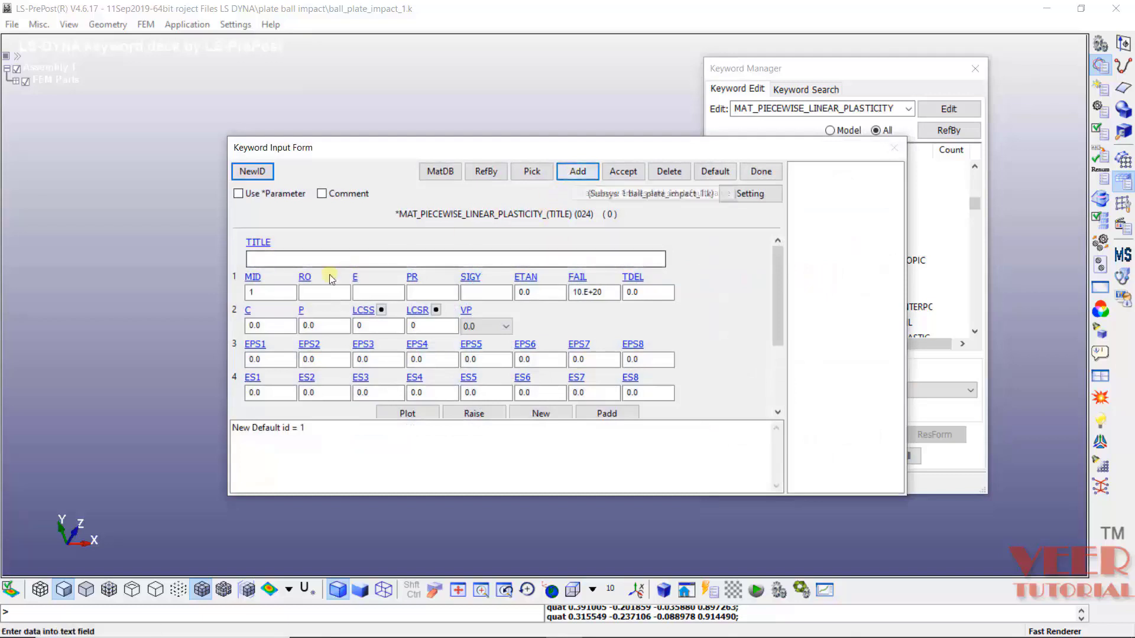
{"action": "left_click", "coordinate": [276, 257]}
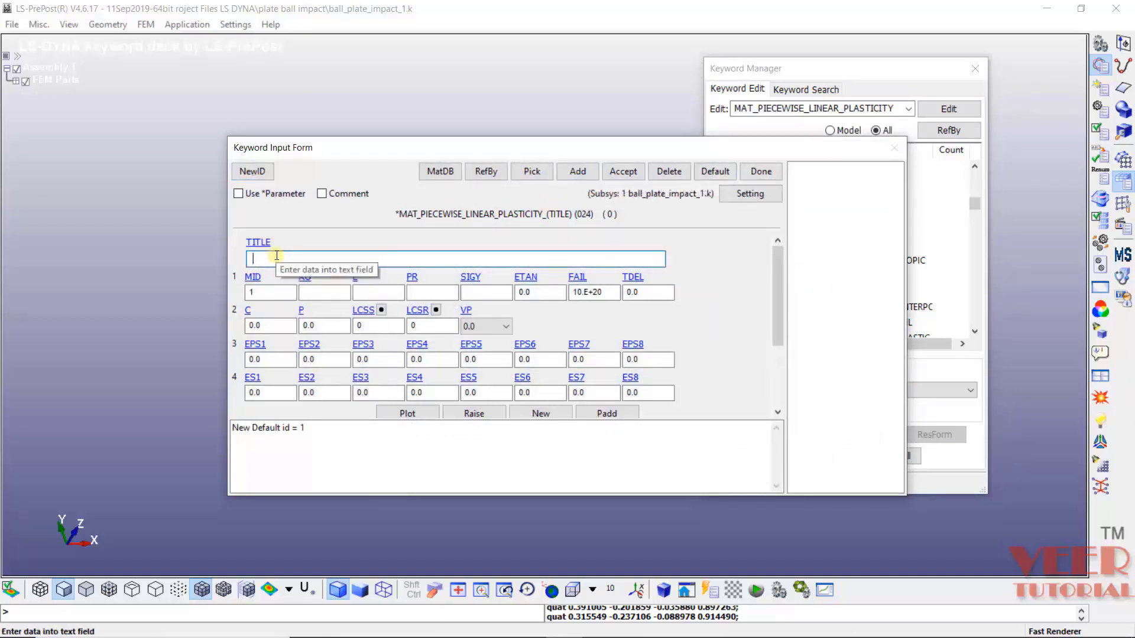
{"action": "type", "text": "plate_"}
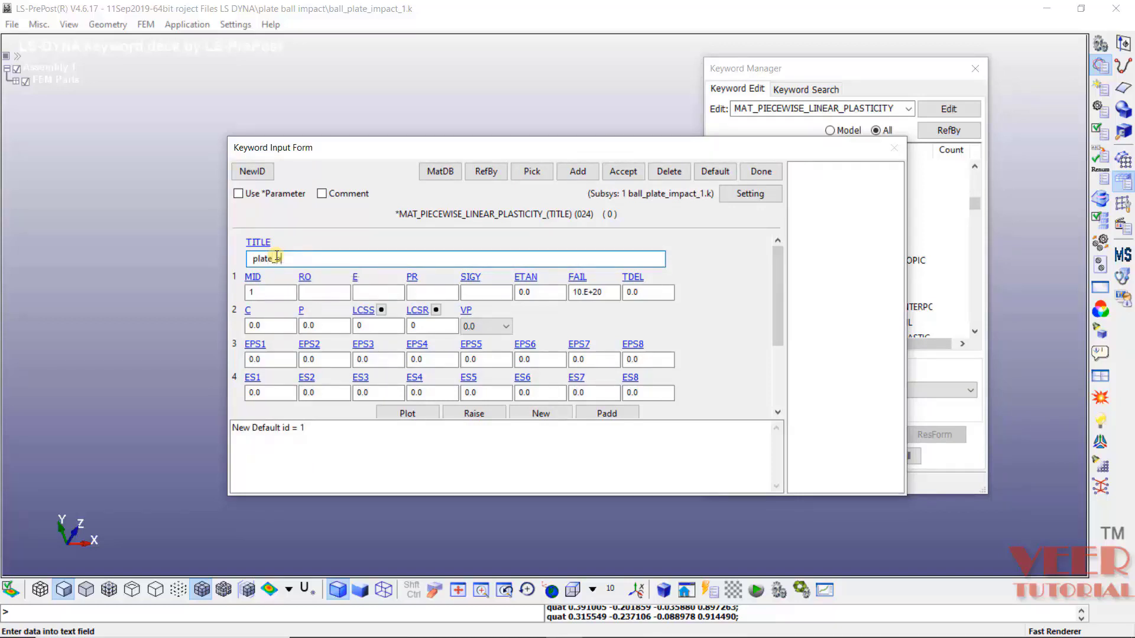
{"action": "type", "text": "plastic_mat"}
- Set the plate material's density to 7850, Young's modulus to 209e9 and Poisson's ratio to 0.29, checking the Material Properties slide
{"action": "left_click", "coordinate": [313, 290]}
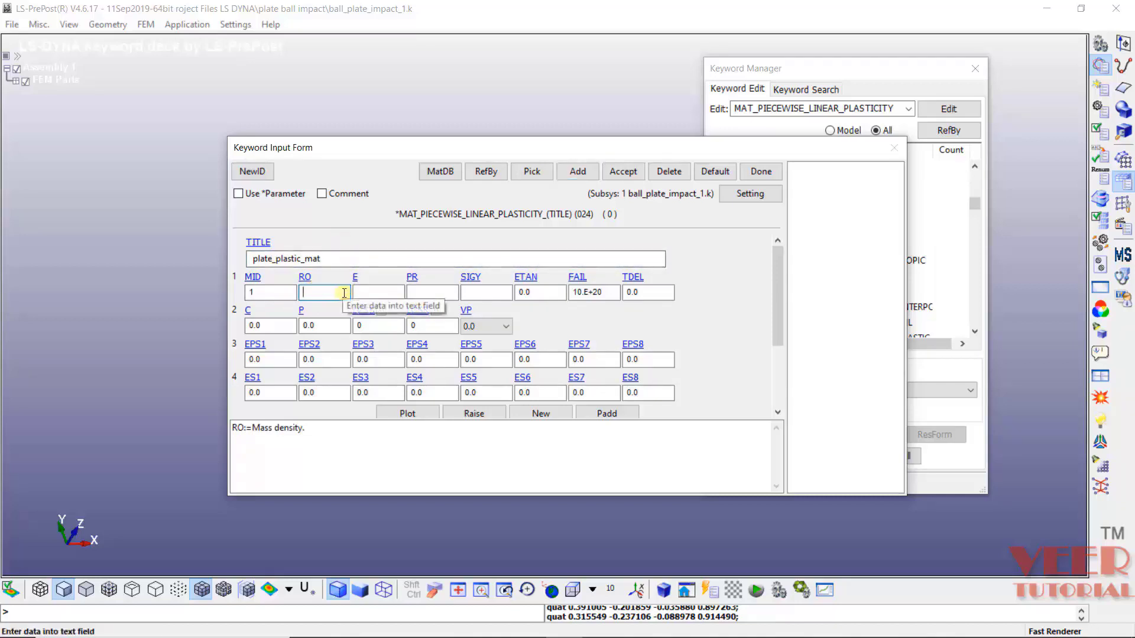
{"action": "type", "text": "7850"}
{"action": "left_click", "coordinate": [371, 291]}
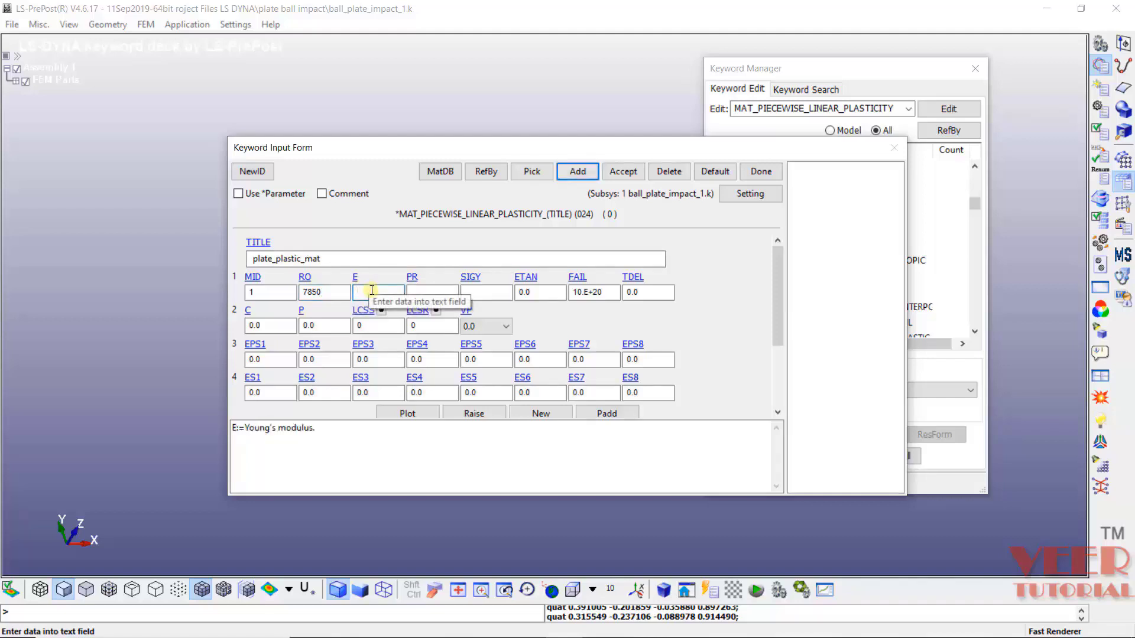
{"action": "type", "text": "200e9"}
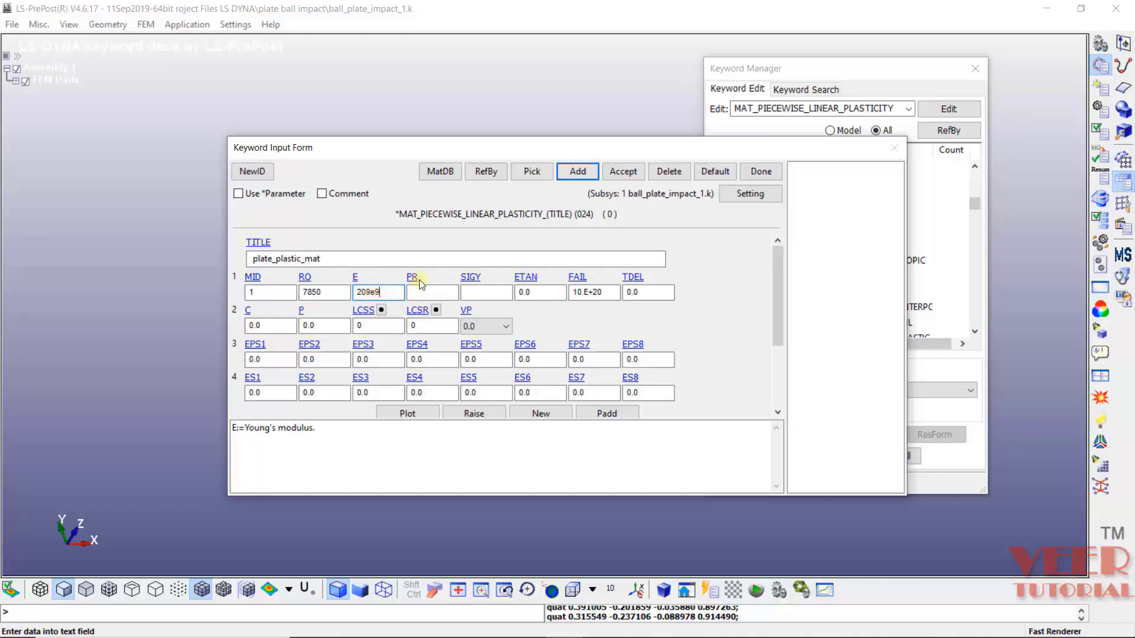
{"action": "key", "text": "alt+Tab"}
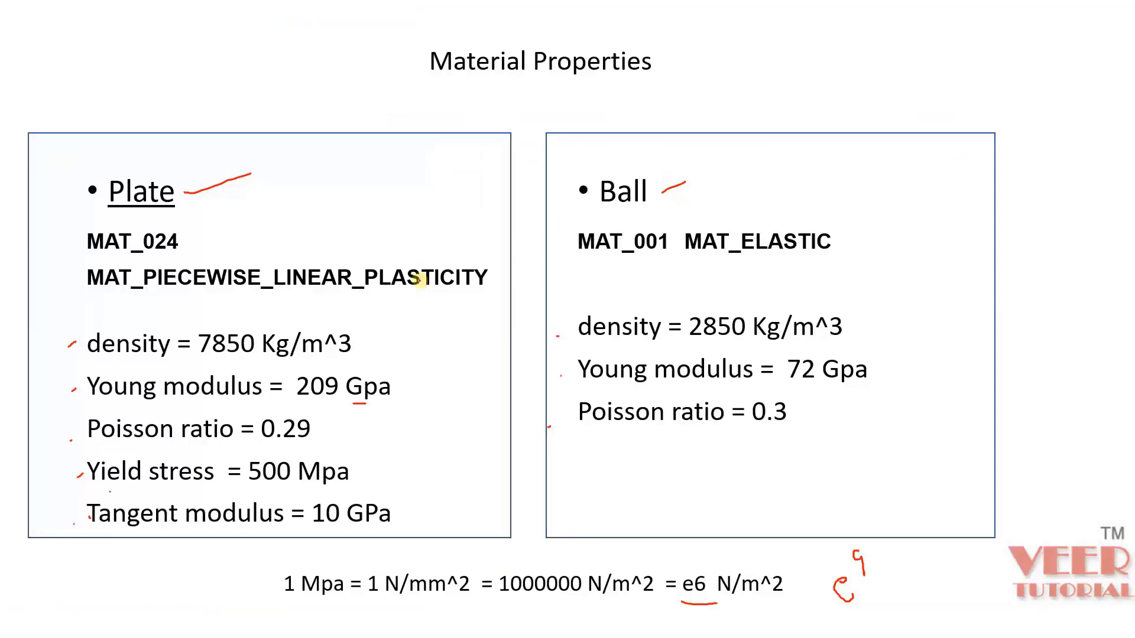
{"action": "key", "text": "alt+Tab"}
{"action": "left_click", "coordinate": [436, 293]}
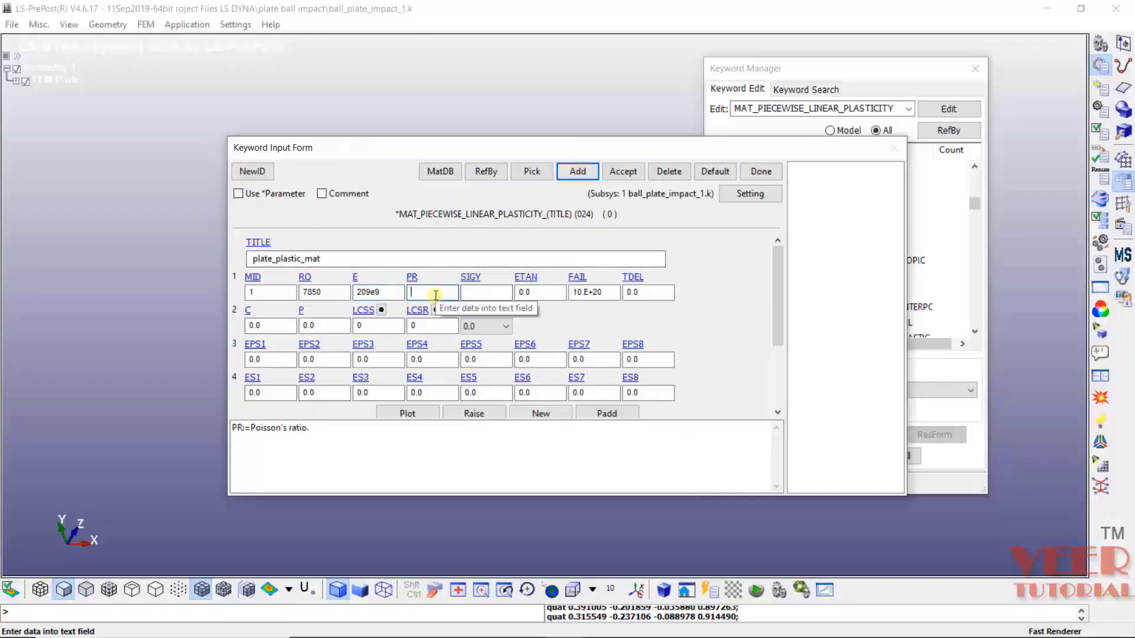
{"action": "type", "text": "0.29"}
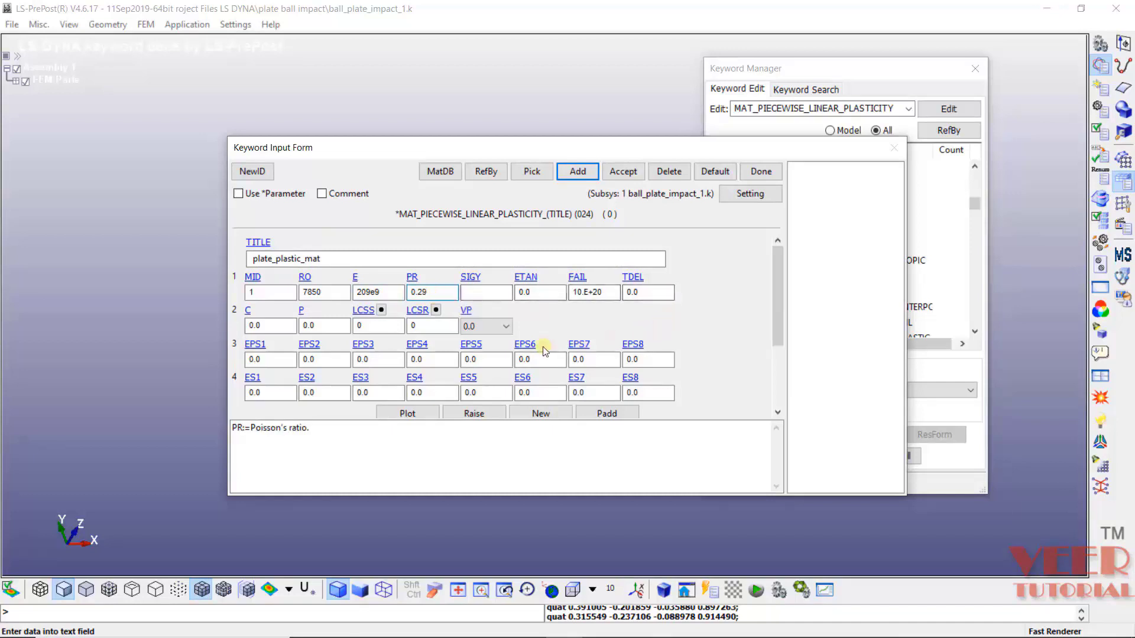
- Check the descriptions of the PR and SIGY parameters and set the plate material's yield stress to 500e6
{"action": "left_click", "coordinate": [474, 293]}
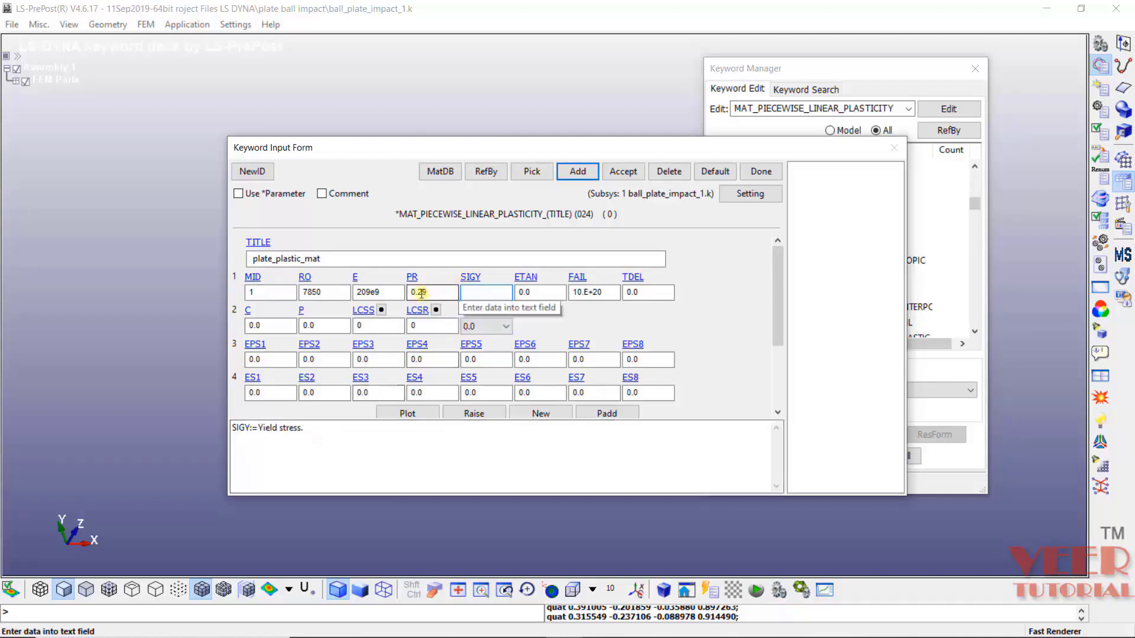
{"action": "left_click", "coordinate": [412, 278]}
{"action": "left_click", "coordinate": [312, 427]}
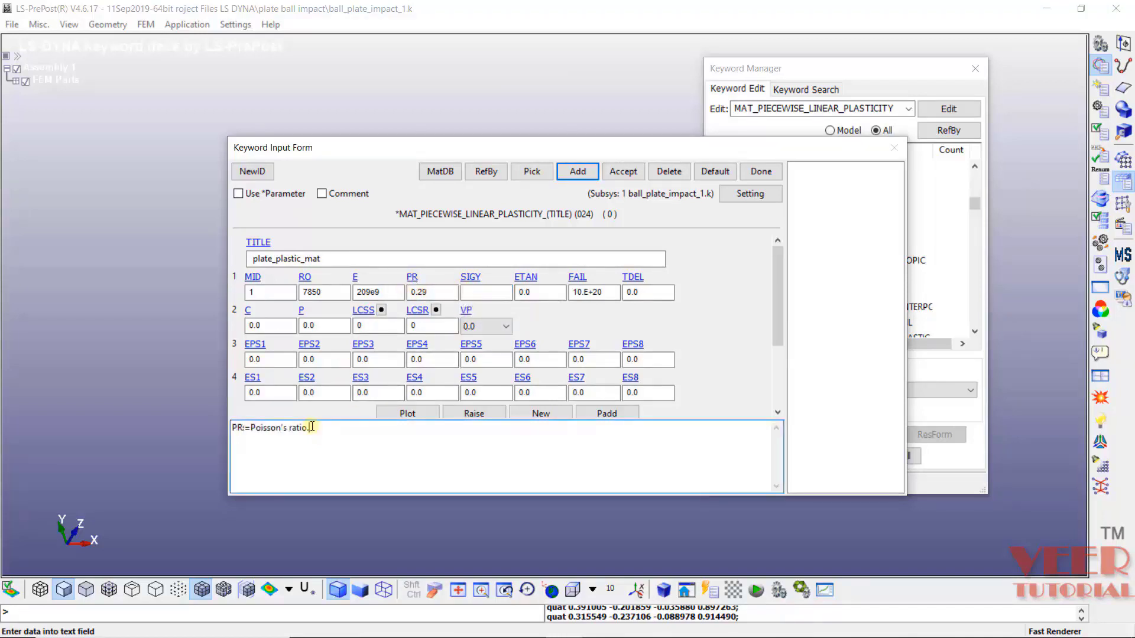
{"action": "left_click_drag", "start_coordinate": [312, 427], "coordinate": [234, 428]}
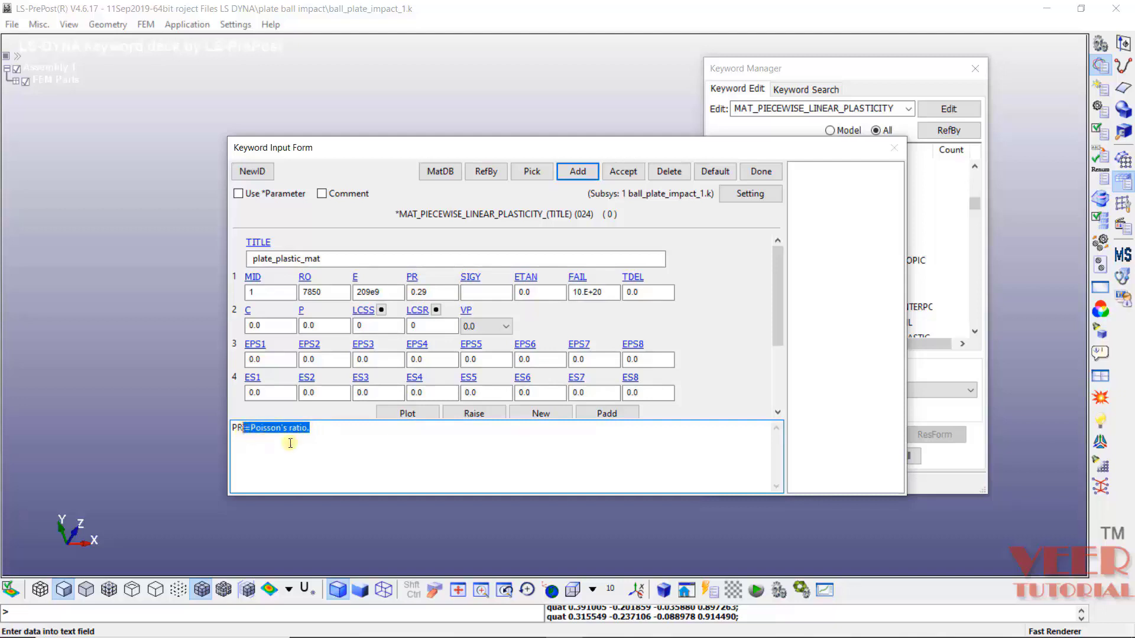
{"action": "left_click", "coordinate": [361, 441]}
{"action": "left_click", "coordinate": [471, 277]}
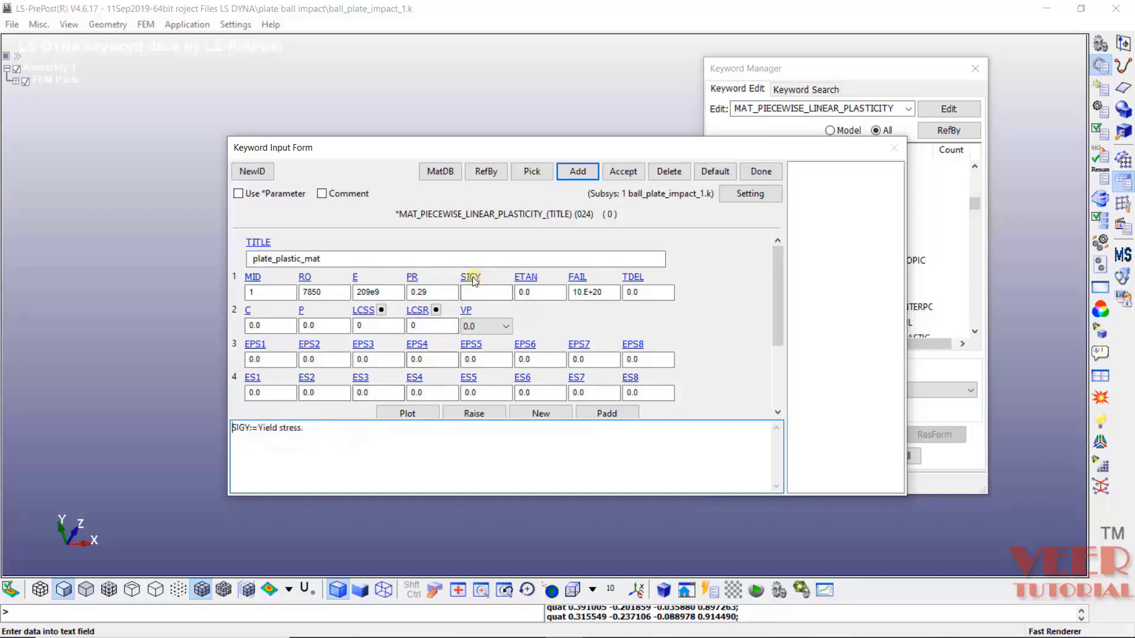
{"action": "left_click_drag", "start_coordinate": [305, 431], "coordinate": [256, 436]}
{"action": "left_click", "coordinate": [487, 292]}
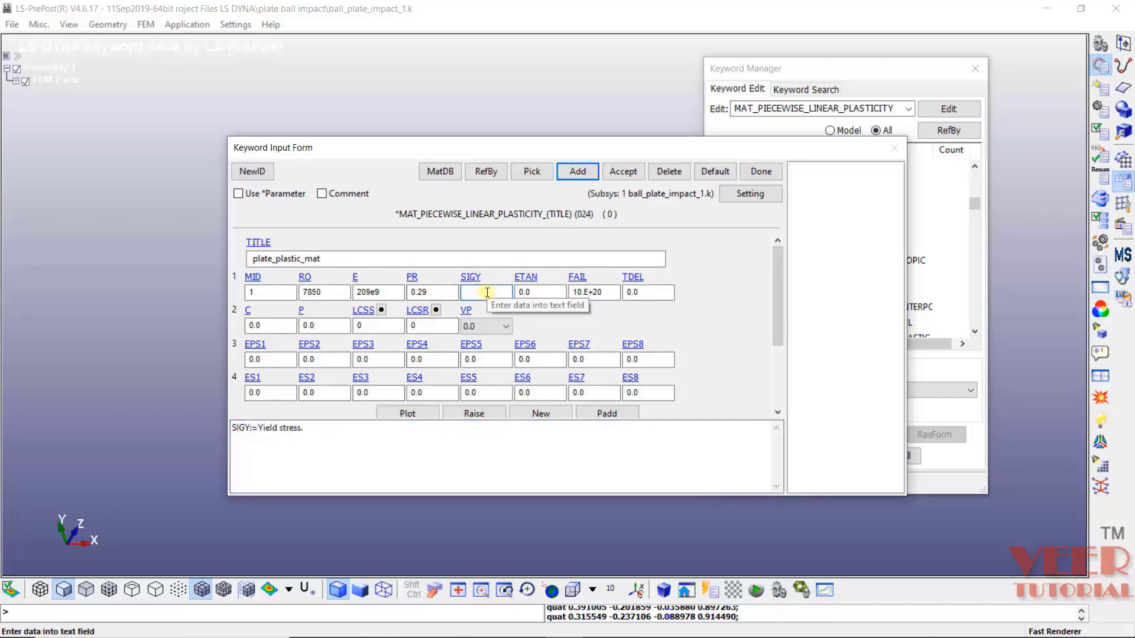
{"action": "type", "text": "500e6"}
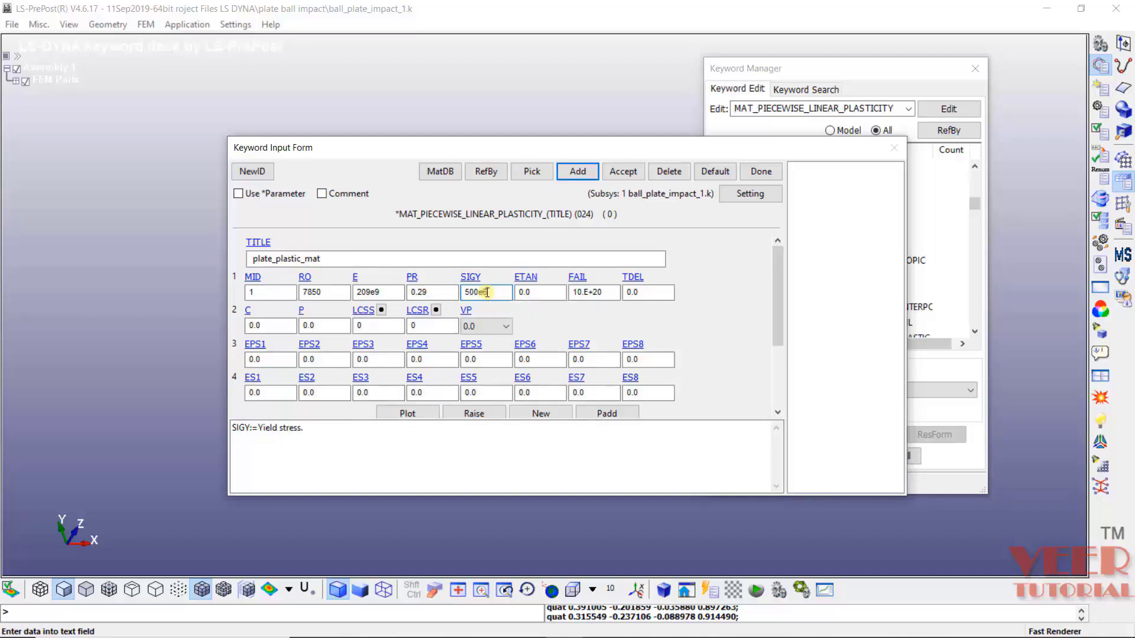
- Set the plate material's tangent modulus ETAN to 10e9, accept the card and close the input form
{"action": "left_click", "coordinate": [538, 292]}
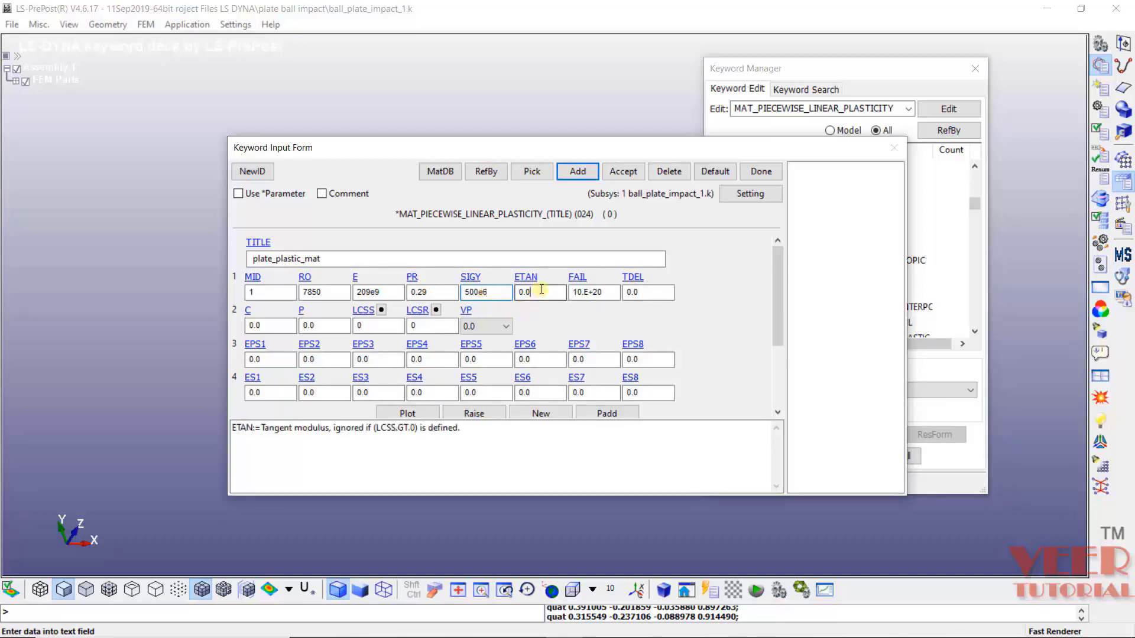
{"action": "left_click_drag", "start_coordinate": [260, 428], "coordinate": [329, 428]}
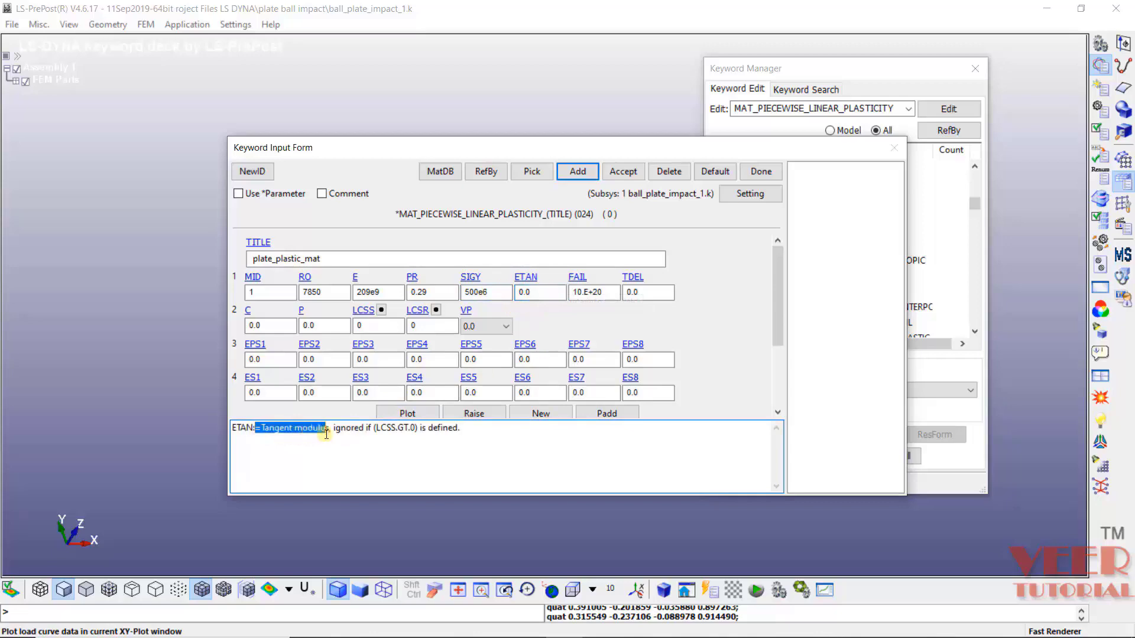
{"action": "left_click", "coordinate": [460, 450]}
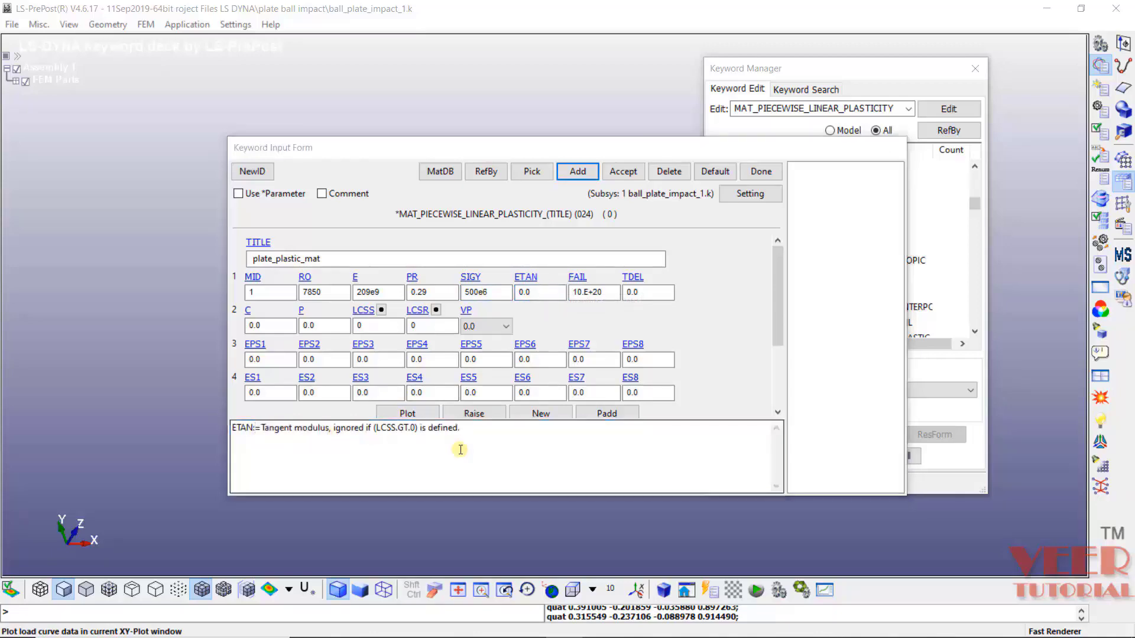
{"action": "key", "text": "alt+Tab"}
{"action": "key", "text": "alt+Tab"}
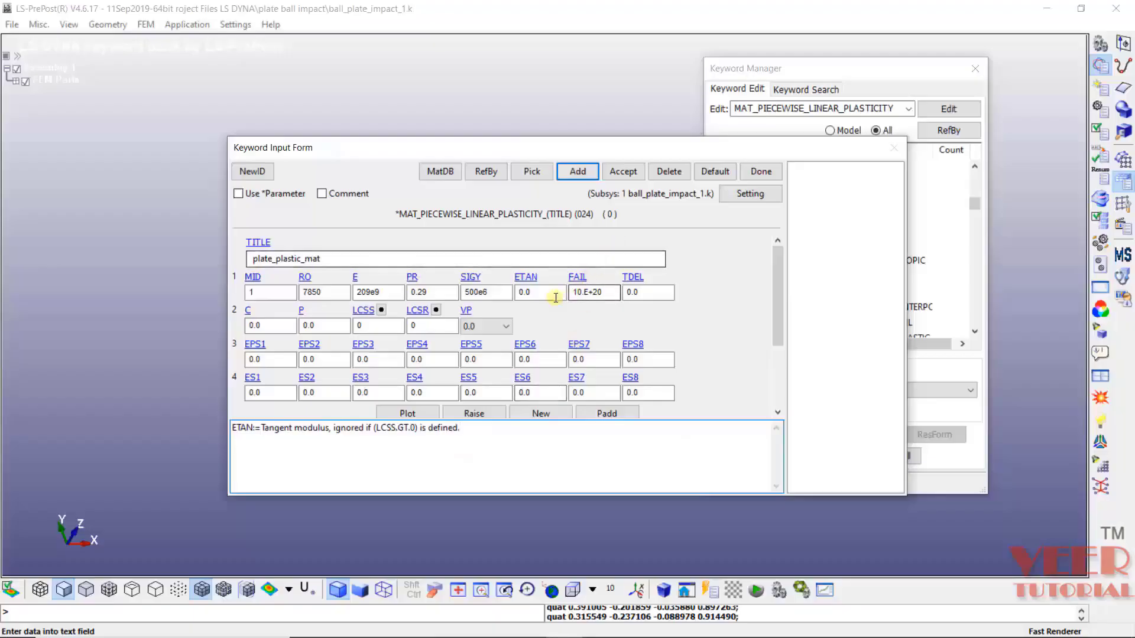
{"action": "left_click", "coordinate": [527, 292]}
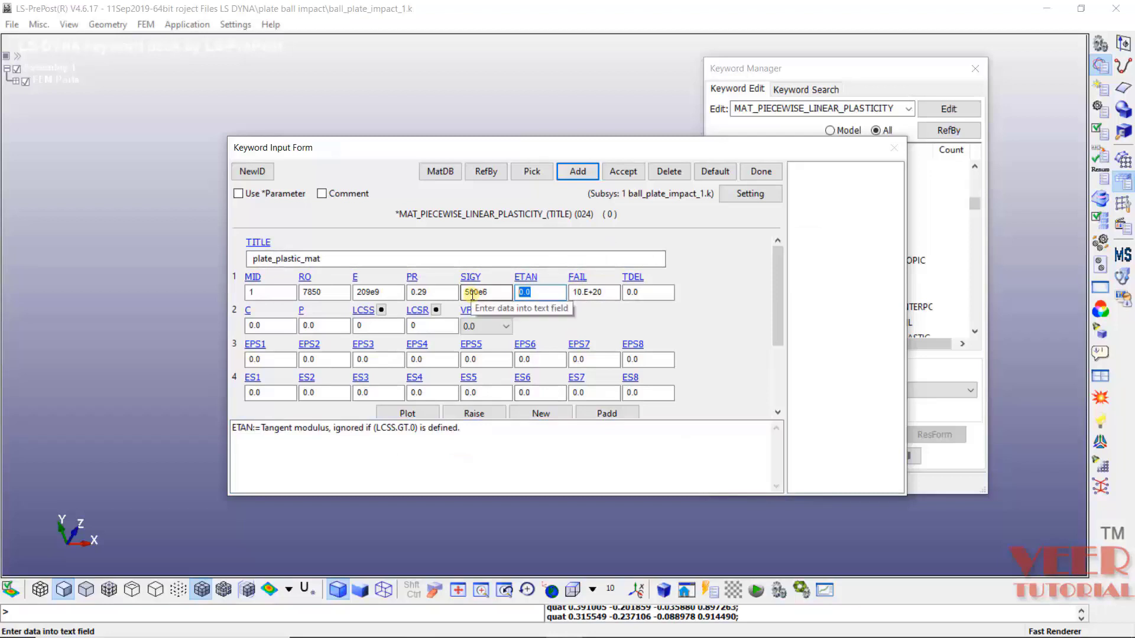
{"action": "type", "text": "10e9"}
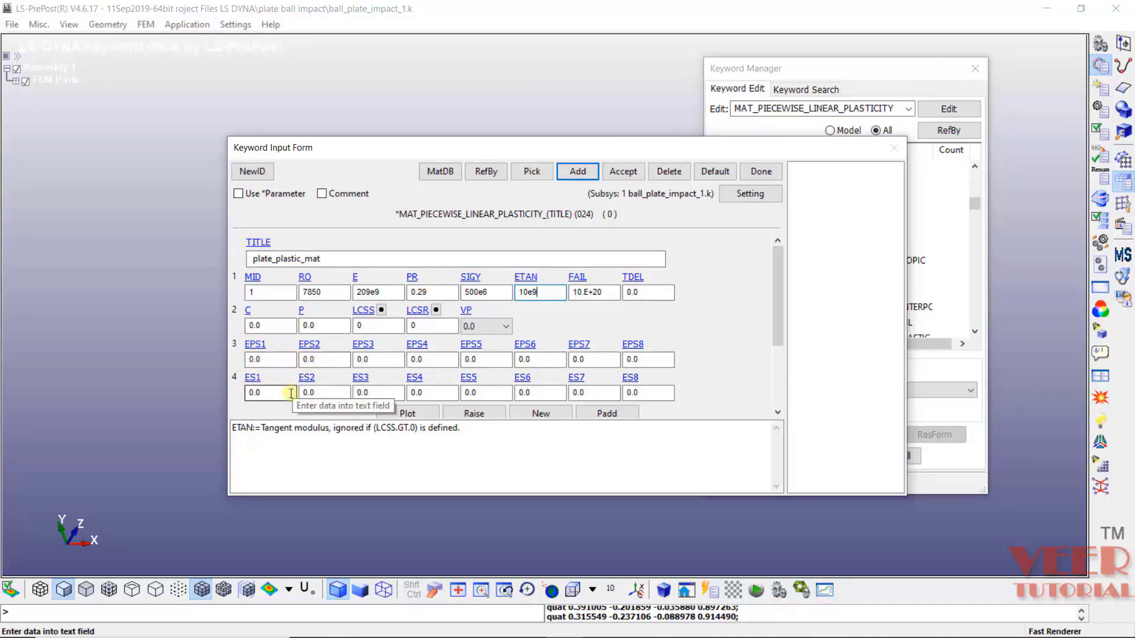
{"action": "left_click", "coordinate": [628, 172]}
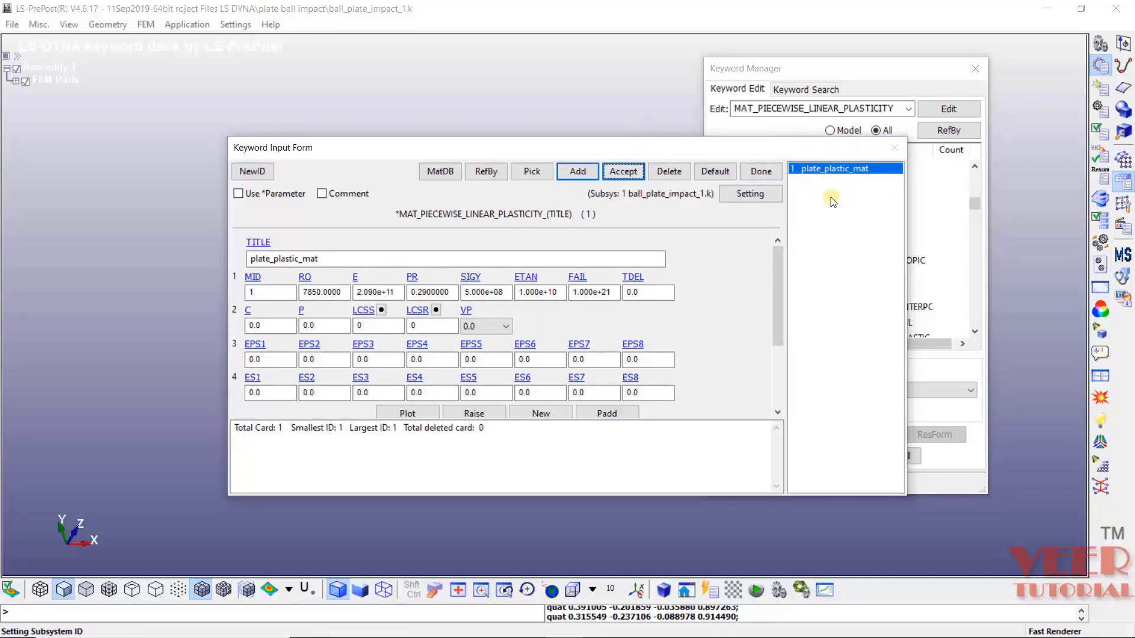
{"action": "left_click", "coordinate": [762, 172]}
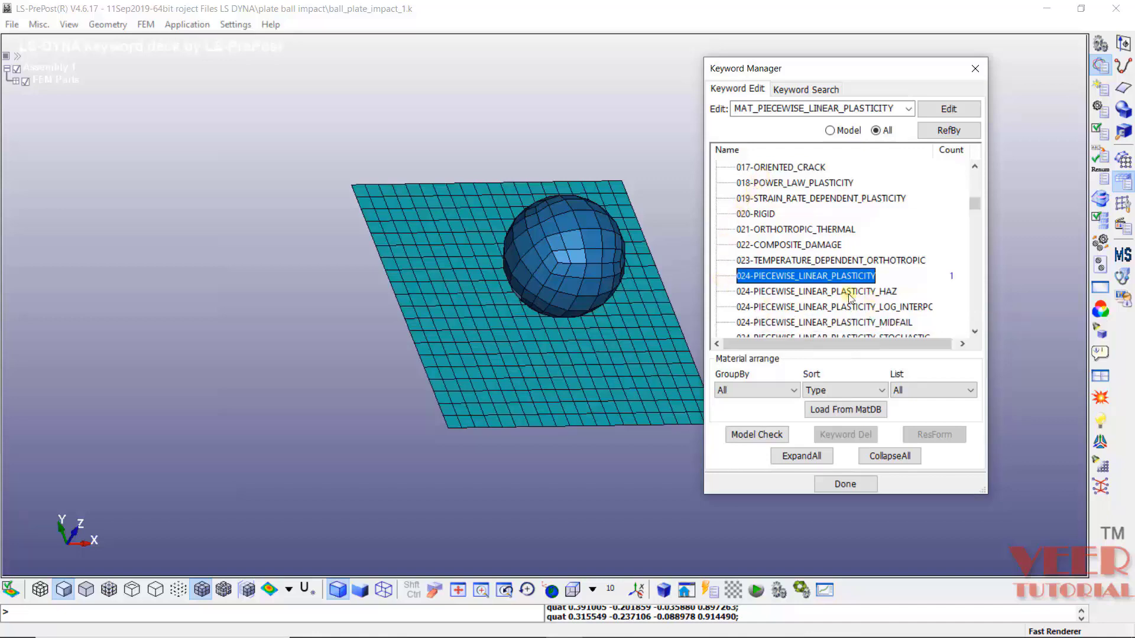
- Add a new 001-ELASTIC material card with ID 2 and title it ball_elastic
{"action": "scroll", "coordinate": [848, 297], "scroll_direction": "up", "scroll_amount": 8}
{"action": "scroll", "coordinate": [848, 297], "scroll_direction": "up", "scroll_amount": 4}
{"action": "scroll", "coordinate": [848, 297], "scroll_direction": "down", "scroll_amount": 2}
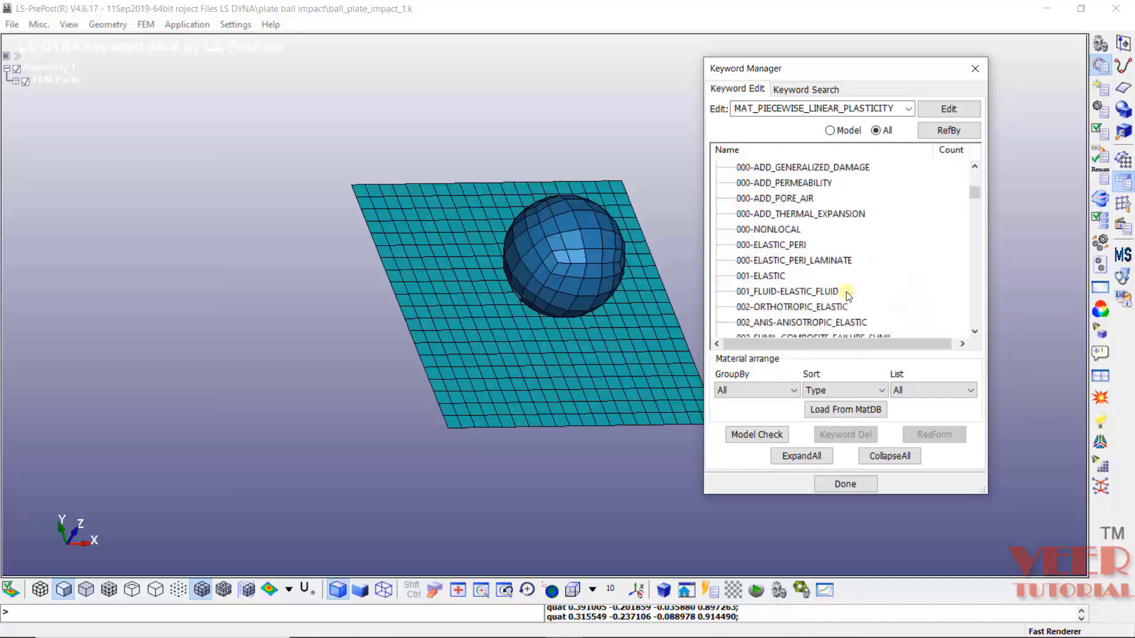
{"action": "left_click", "coordinate": [763, 277]}
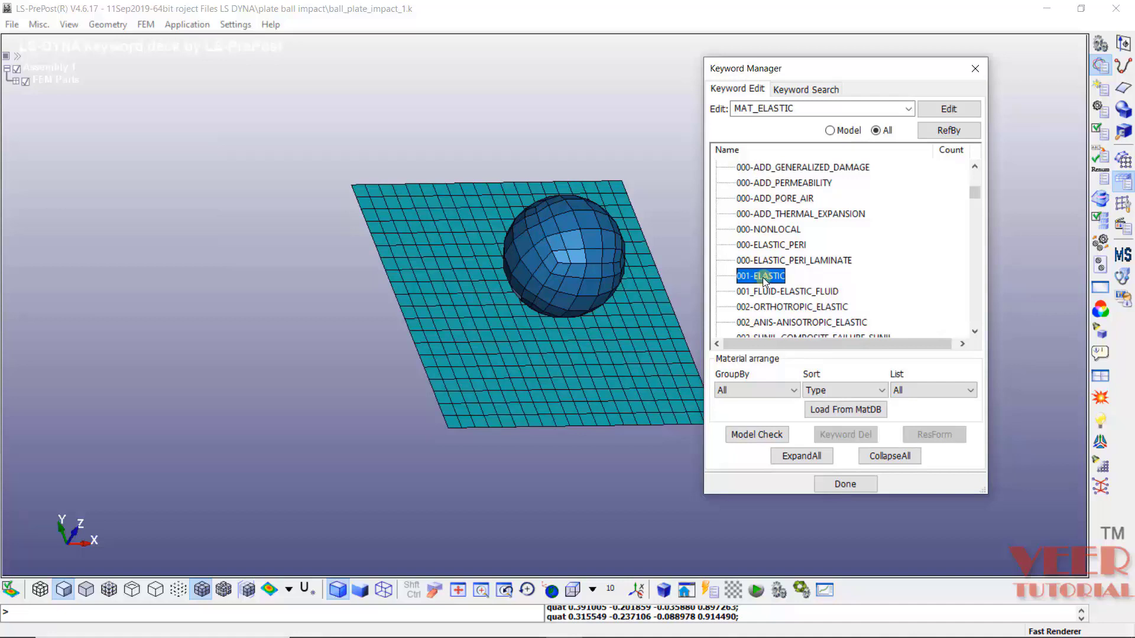
{"action": "double_click", "coordinate": [763, 277]}
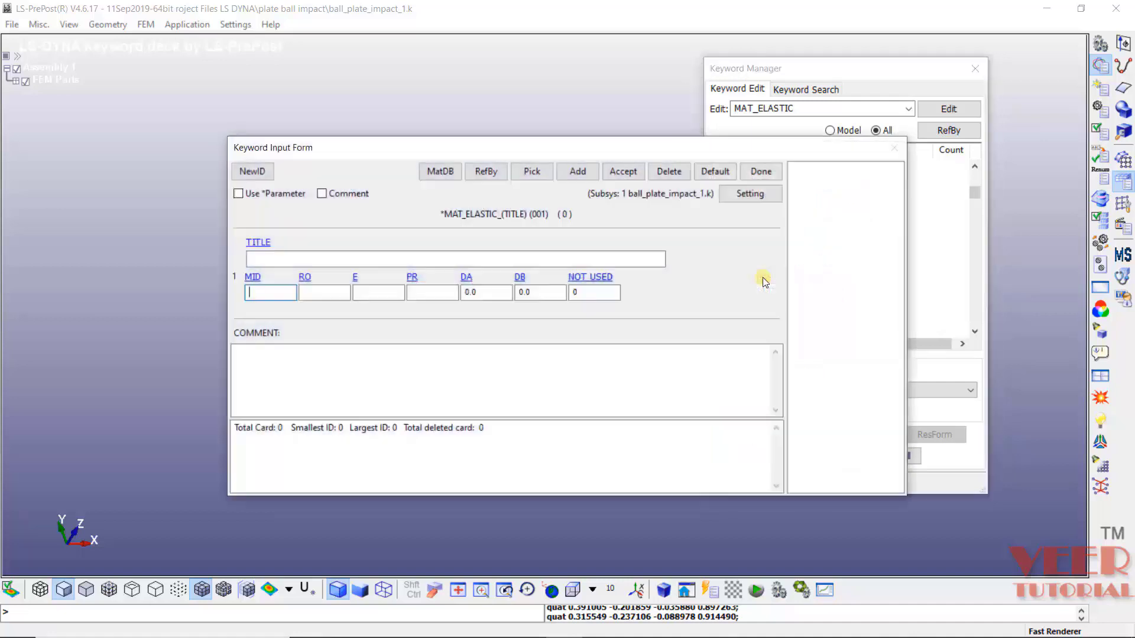
{"action": "left_click", "coordinate": [578, 173]}
{"action": "left_click", "coordinate": [287, 259]}
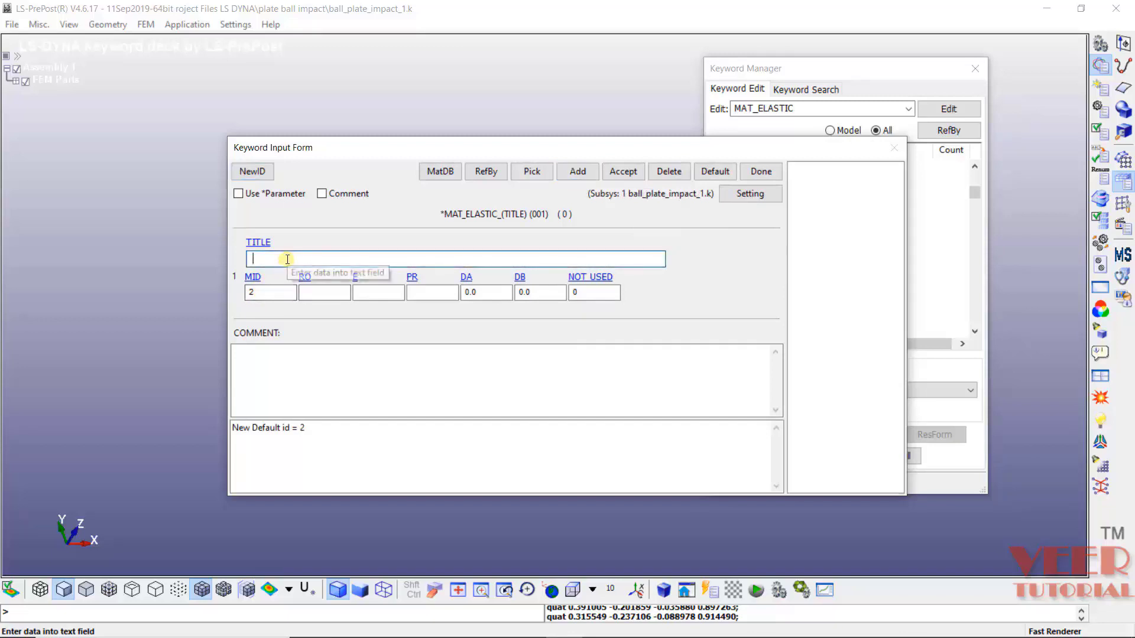
{"action": "type", "text": "ball"}
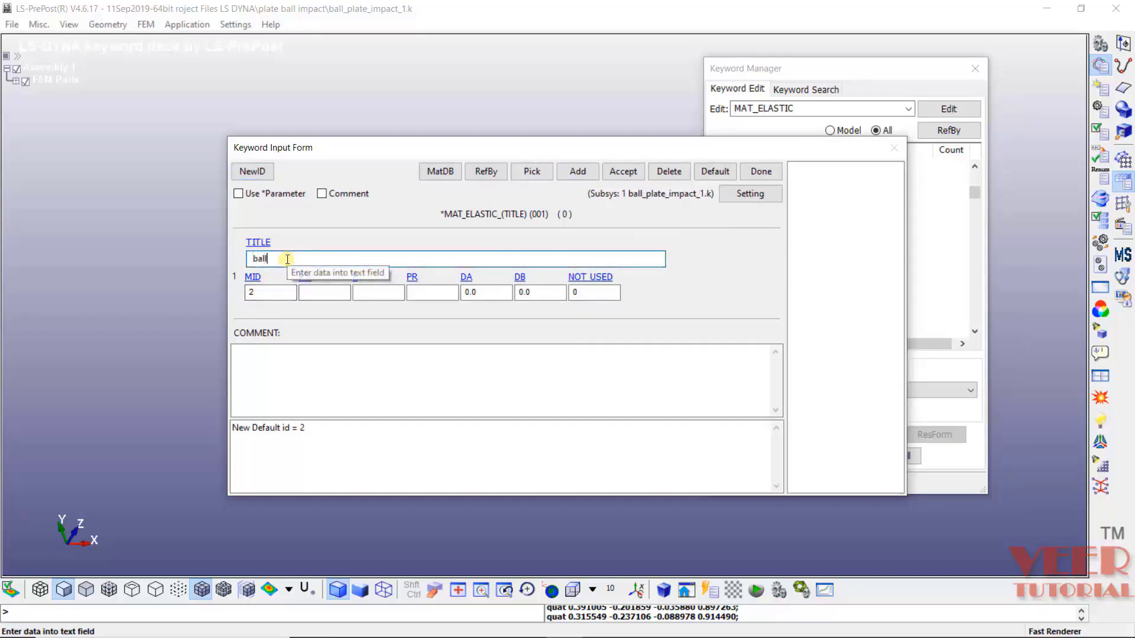
{"action": "type", "text": "_elastic"}
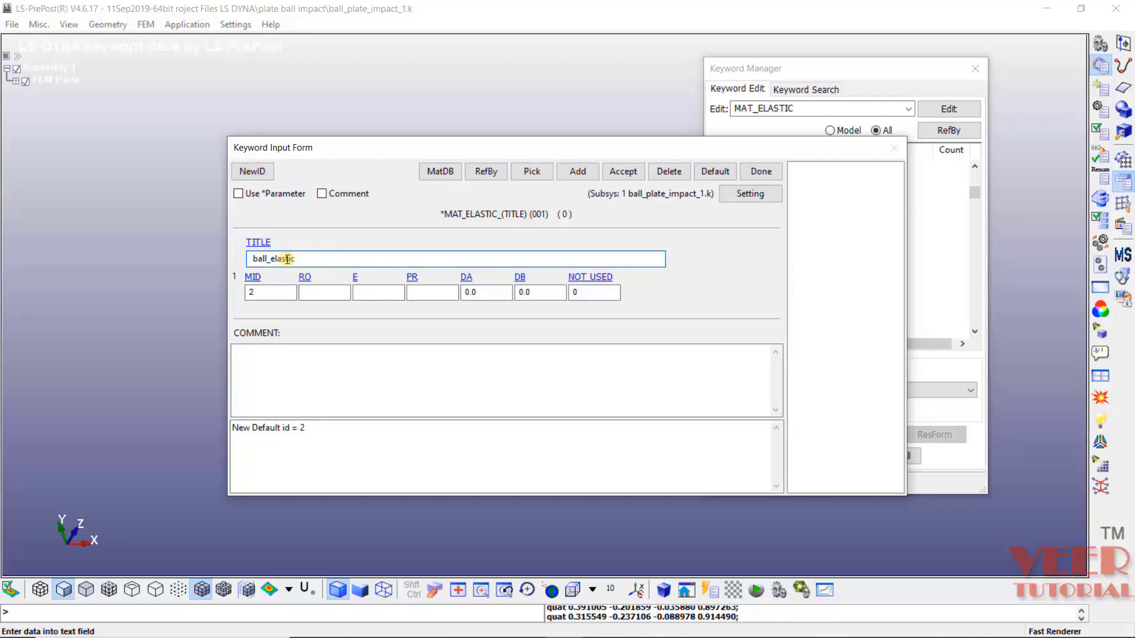
- Set the ball material's mass density RO to 2850 and Young's modulus E to 72e9
{"action": "left_click", "coordinate": [328, 294]}
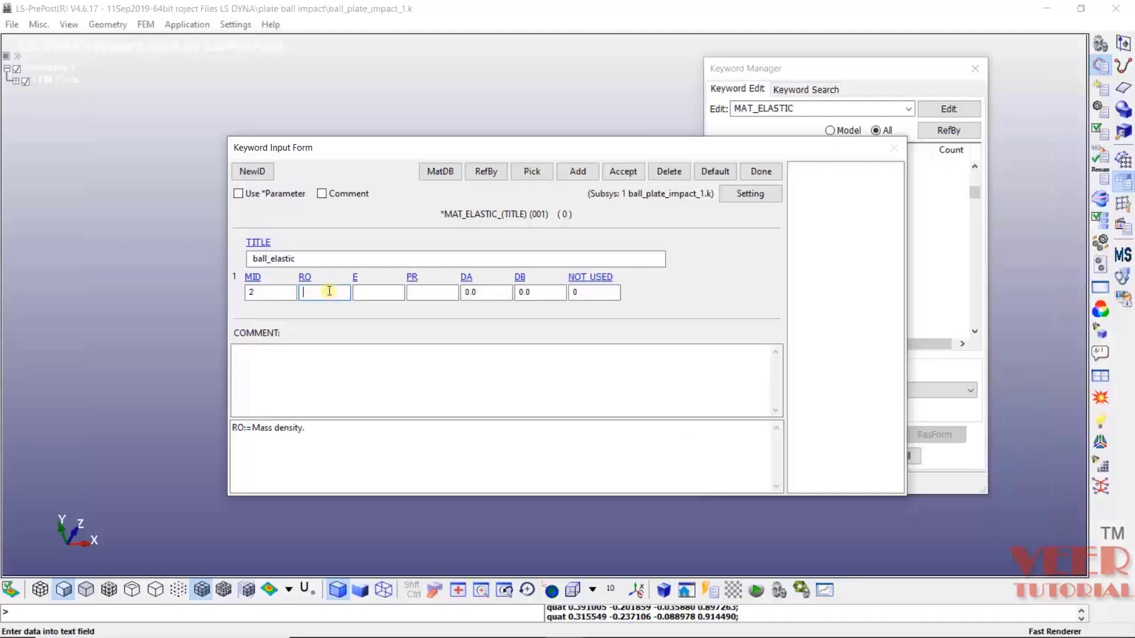
{"action": "type", "text": "2"}
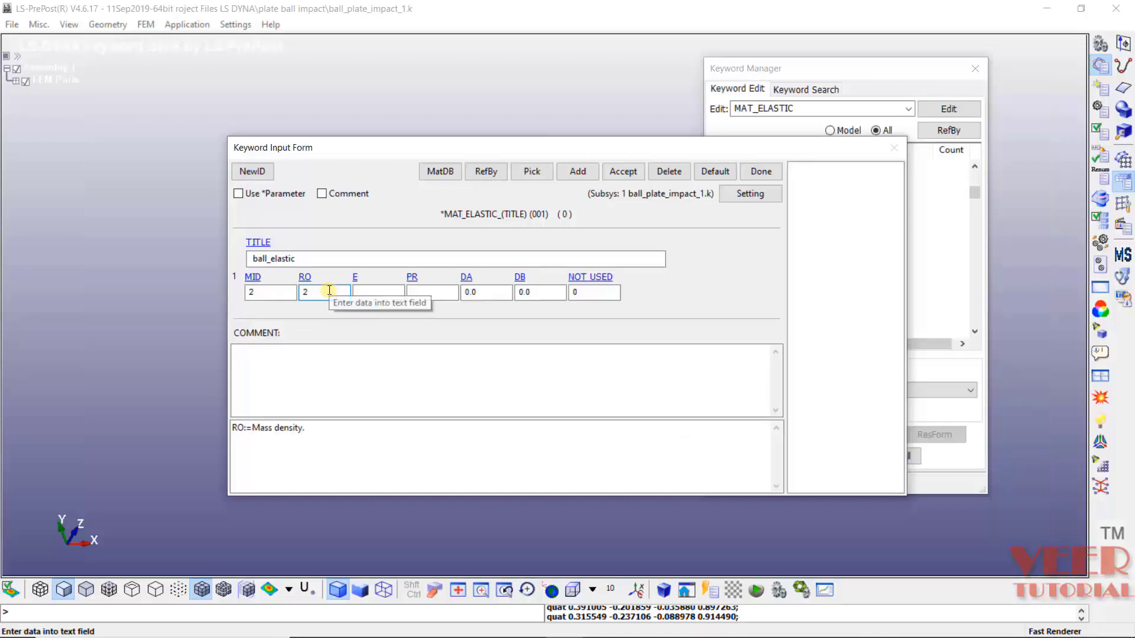
{"action": "type", "text": "850"}
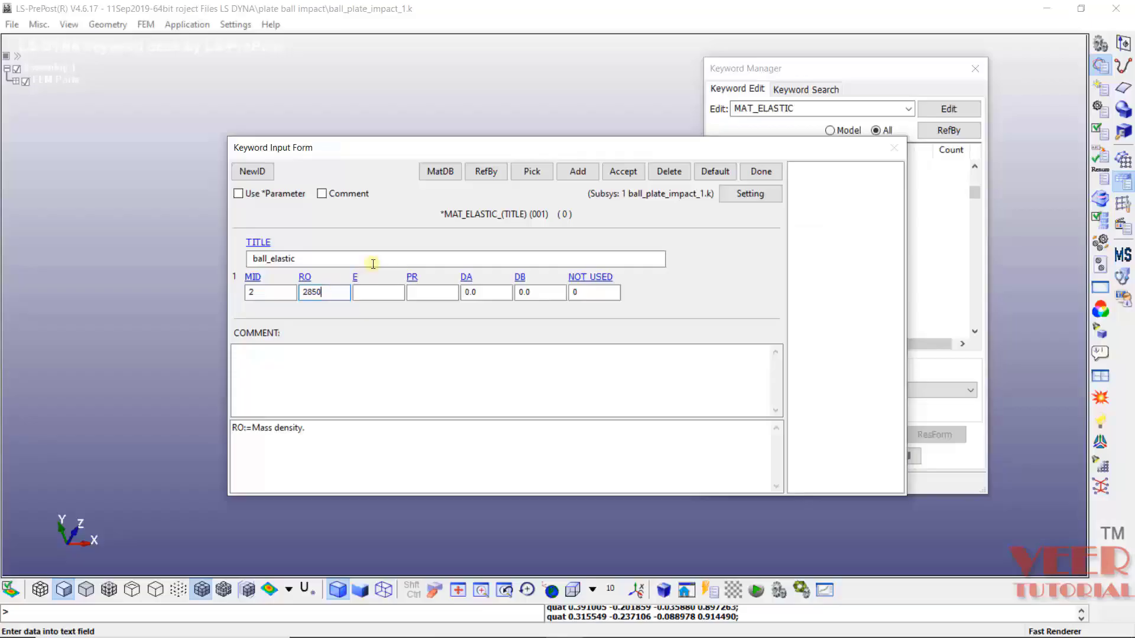
{"action": "left_click", "coordinate": [367, 296]}
{"action": "type", "text": "72"}
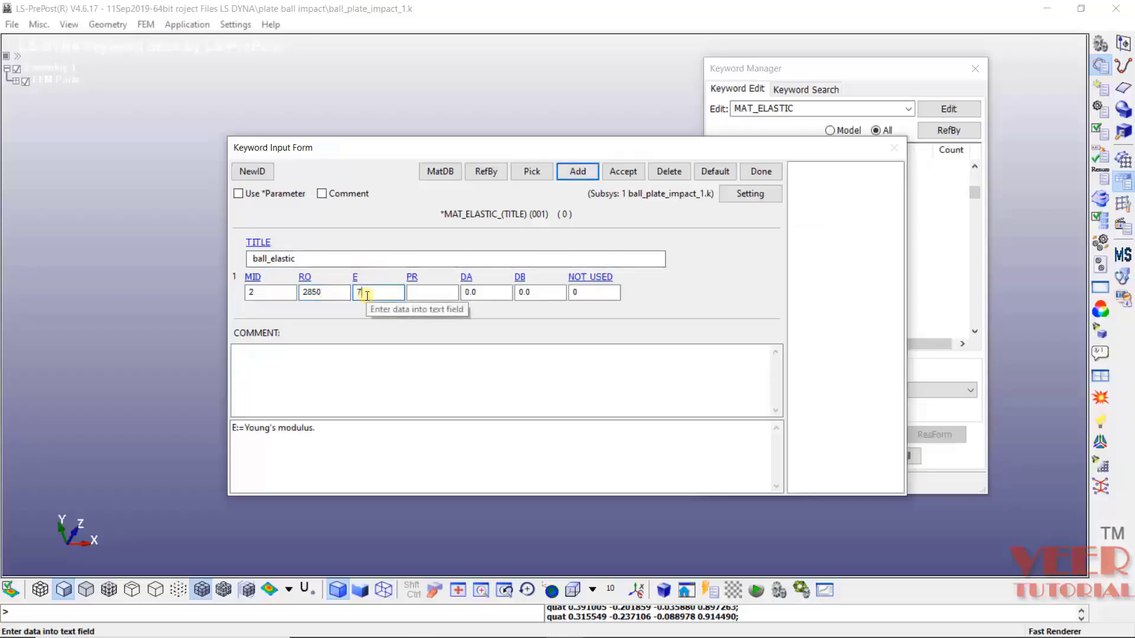
{"action": "type", "text": "e9"}
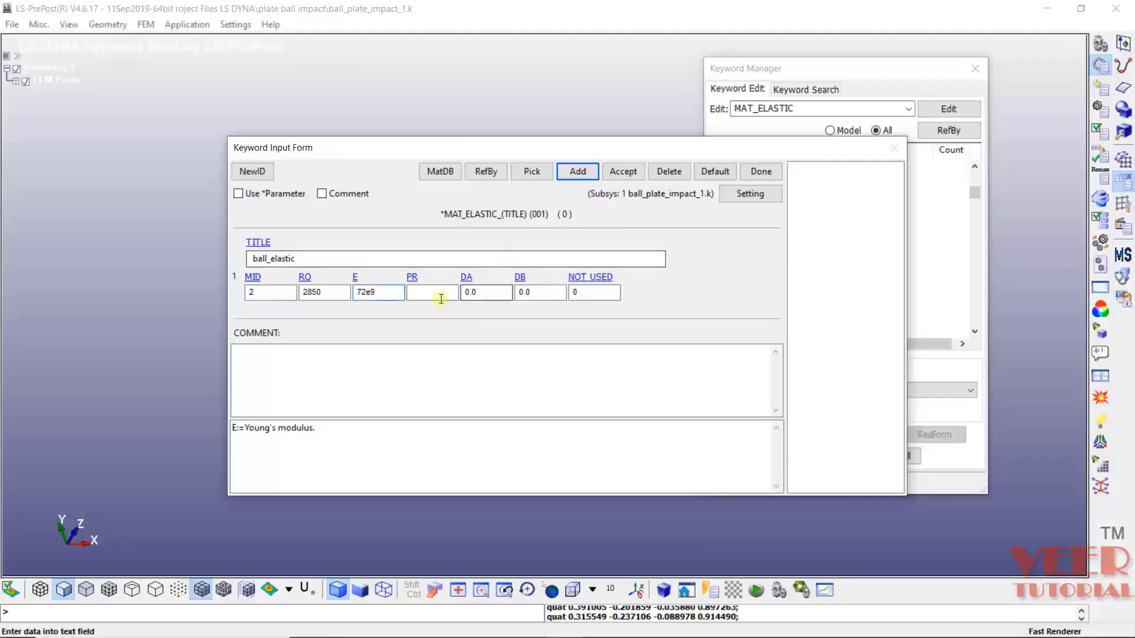
- Set the ball material's Poisson's ratio to 0.3, accept the card and close the input form
{"action": "left_click", "coordinate": [441, 296]}
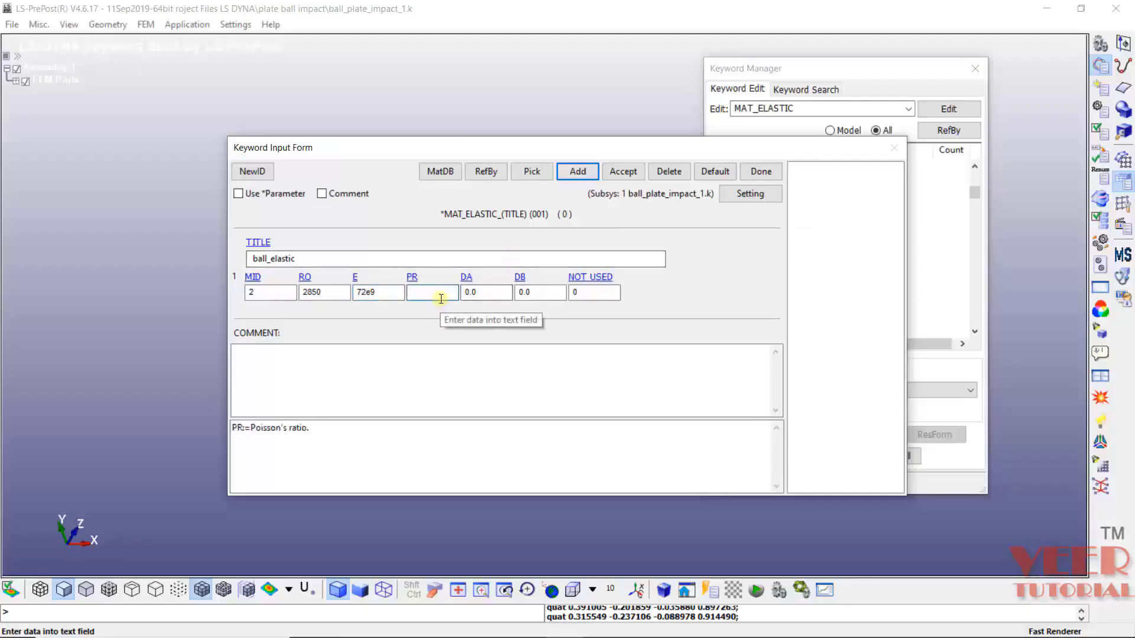
{"action": "type", "text": "0.3"}
{"action": "left_click", "coordinate": [536, 379]}
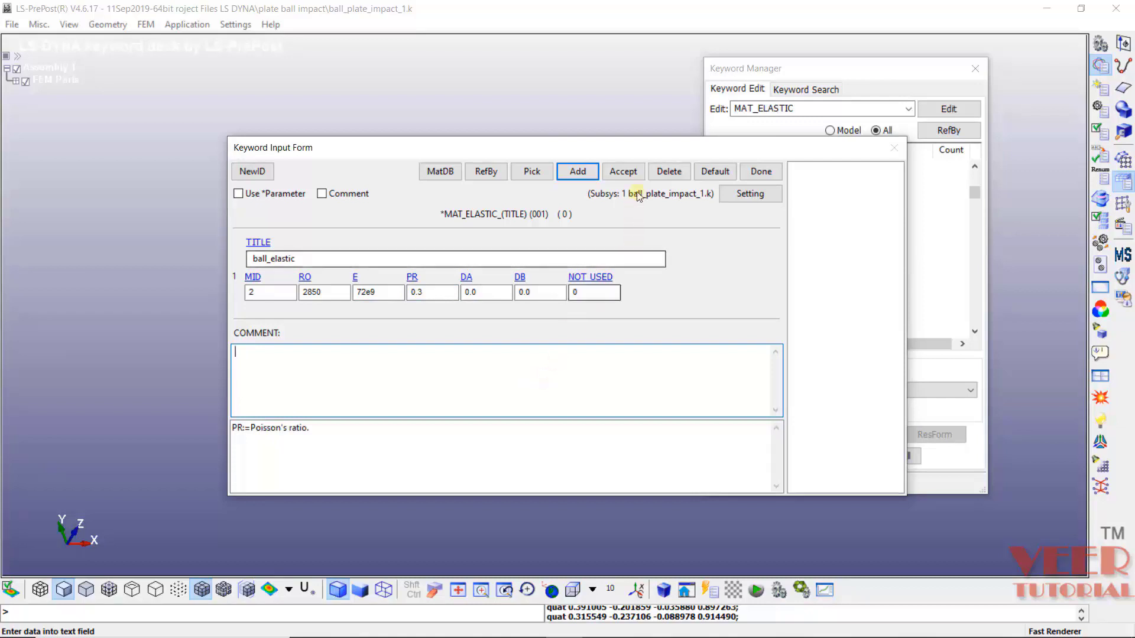
{"action": "left_click", "coordinate": [623, 172]}
{"action": "left_click", "coordinate": [760, 172]}
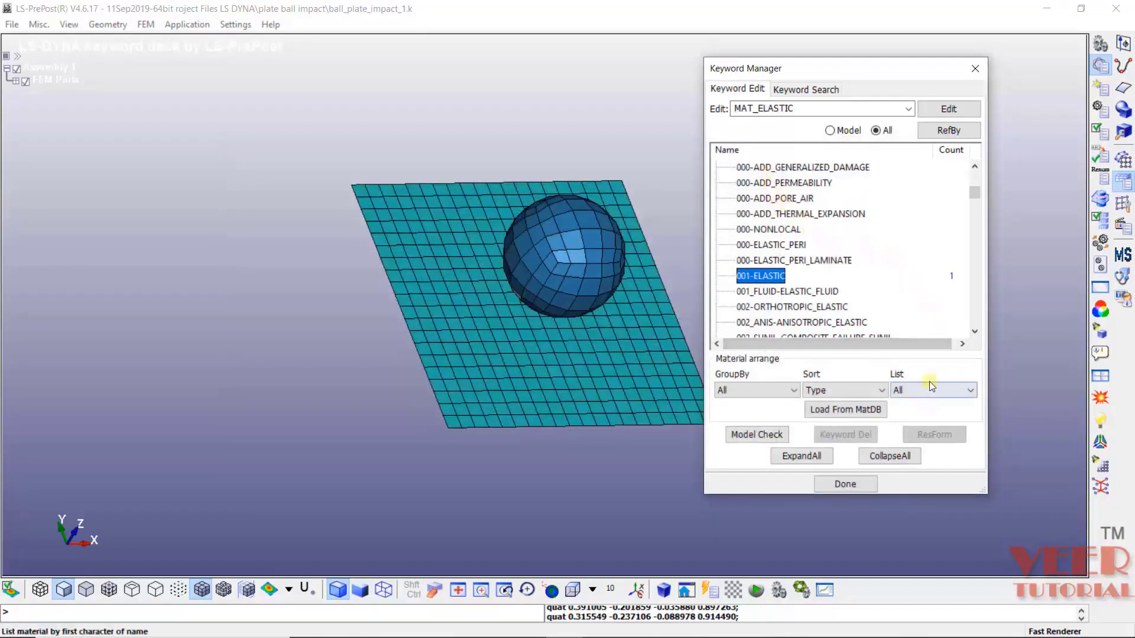
- Review the 001-ELASTIC and 024-PIECEWISE_LINEAR_PLASTICITY entries in the material list and close the Keyword Manager
{"action": "left_click", "coordinate": [831, 308]}
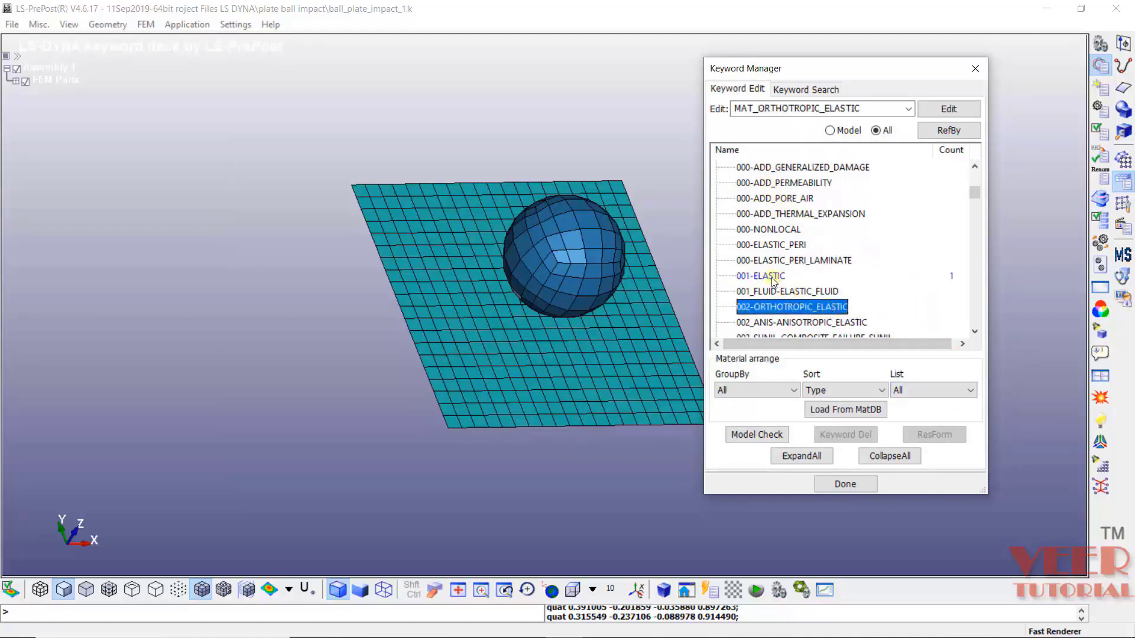
{"action": "left_click", "coordinate": [772, 279]}
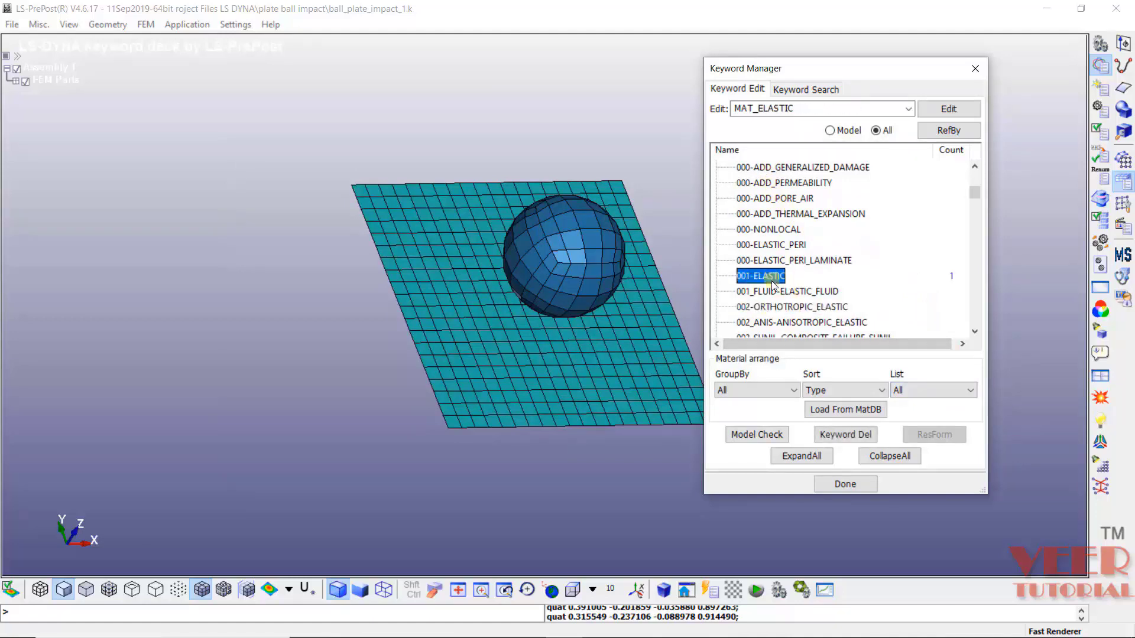
{"action": "scroll", "coordinate": [771, 283], "scroll_direction": "down", "scroll_amount": 12}
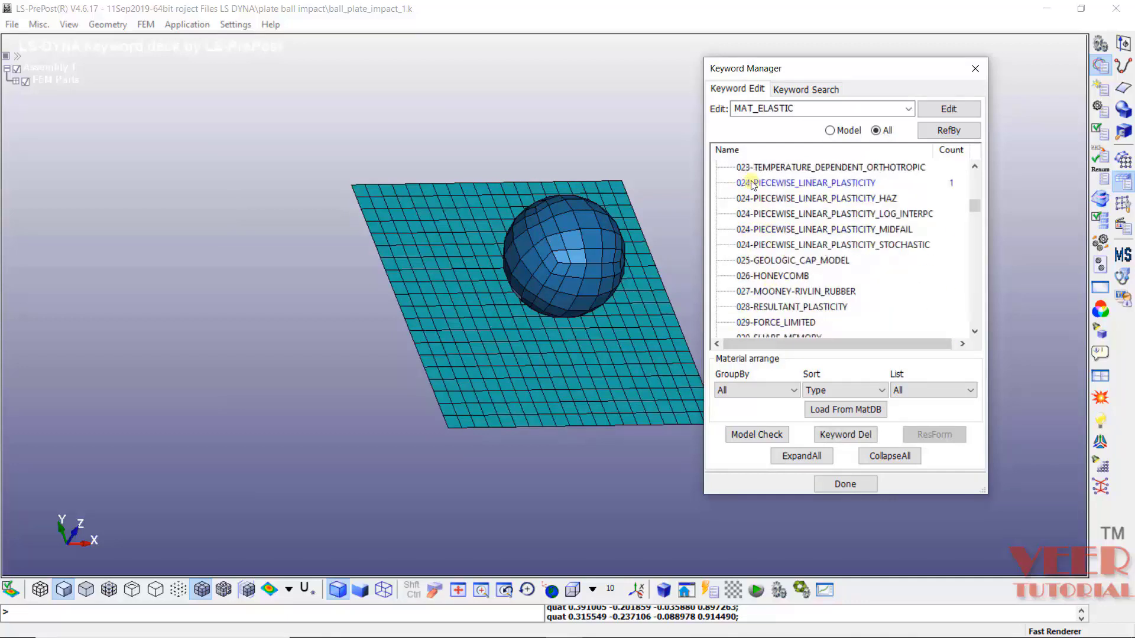
{"action": "scroll", "coordinate": [754, 187], "scroll_direction": "up", "scroll_amount": 2}
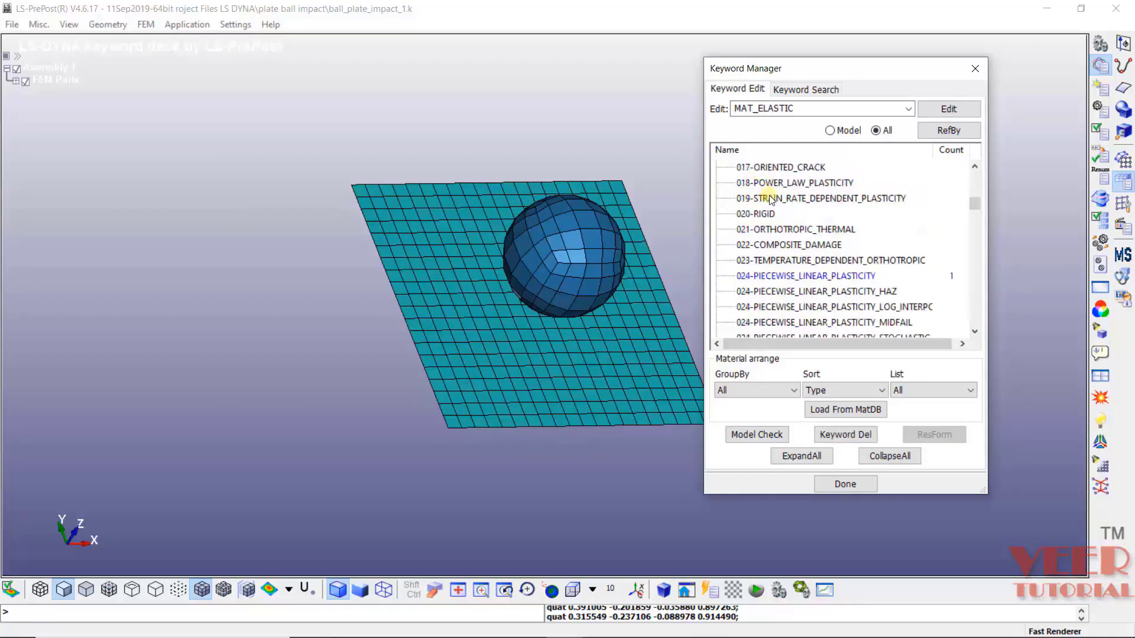
{"action": "left_click", "coordinate": [773, 276]}
{"action": "left_click", "coordinate": [828, 322]}
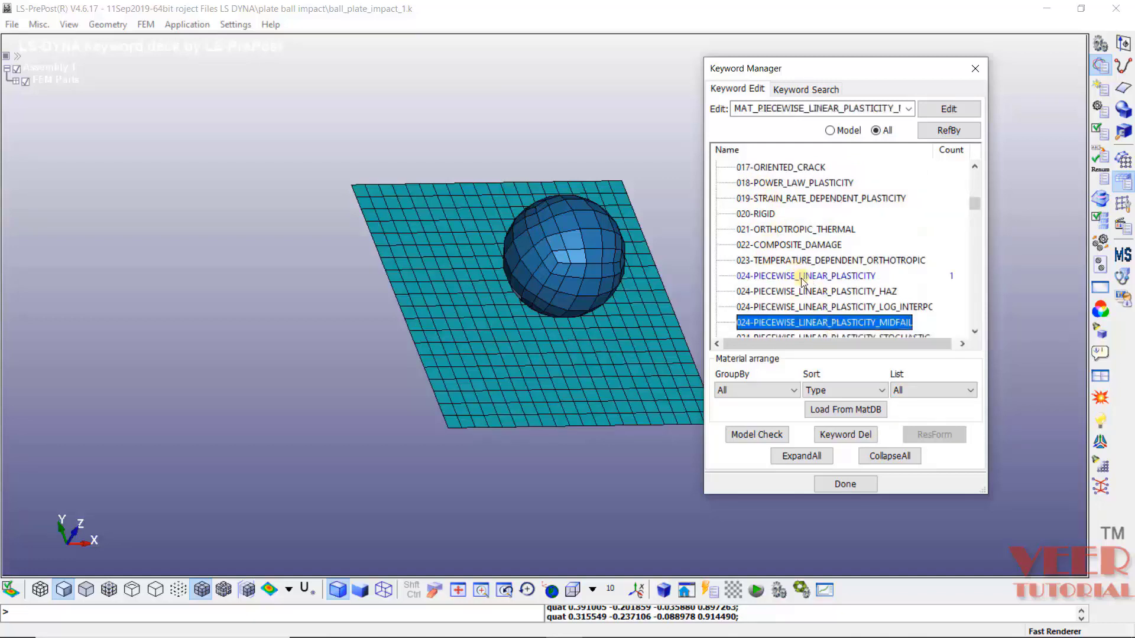
{"action": "left_click", "coordinate": [845, 484]}
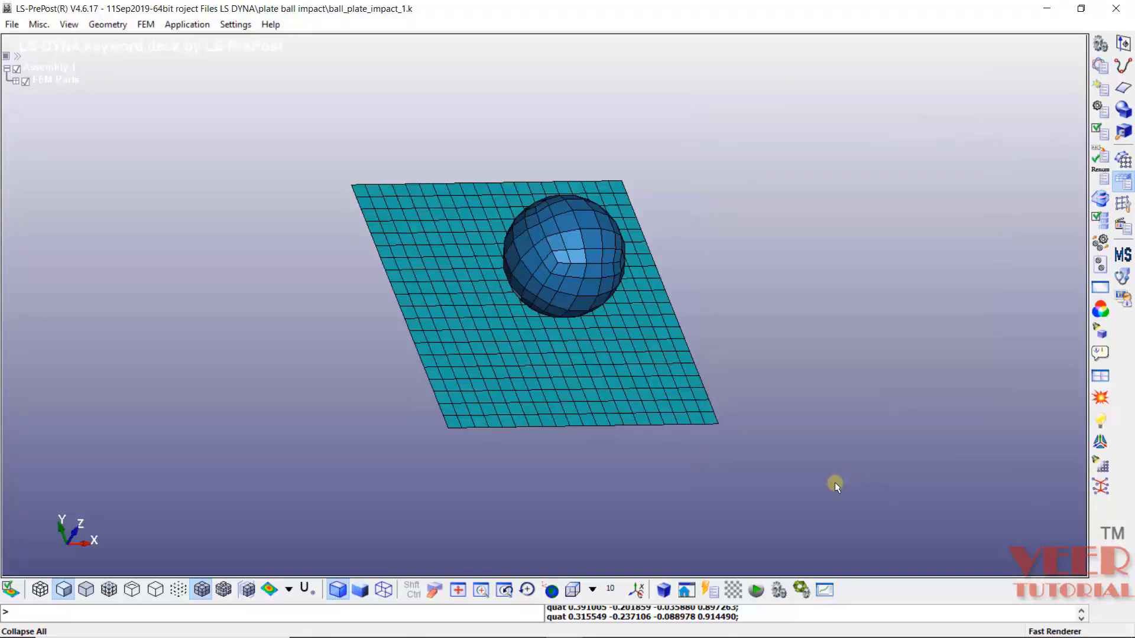
- Switch to File Explorer and open the manual folder inside LSDYNA on the C: drive
{"action": "key", "text": "super"}
{"action": "left_click", "coordinate": [406, 608]}
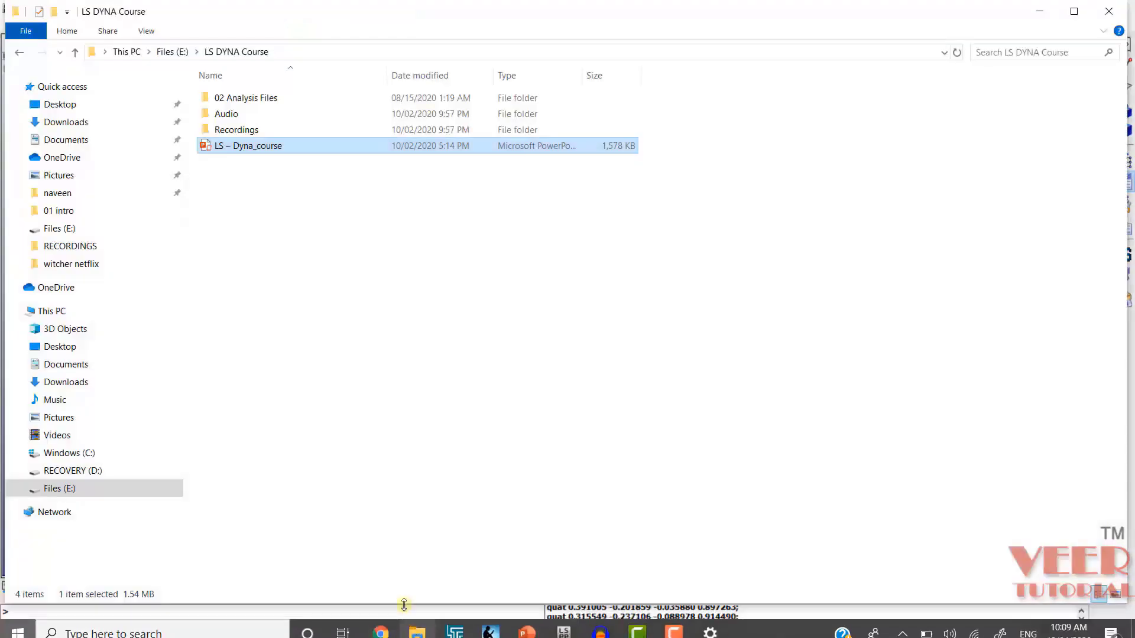
{"action": "left_click", "coordinate": [93, 453]}
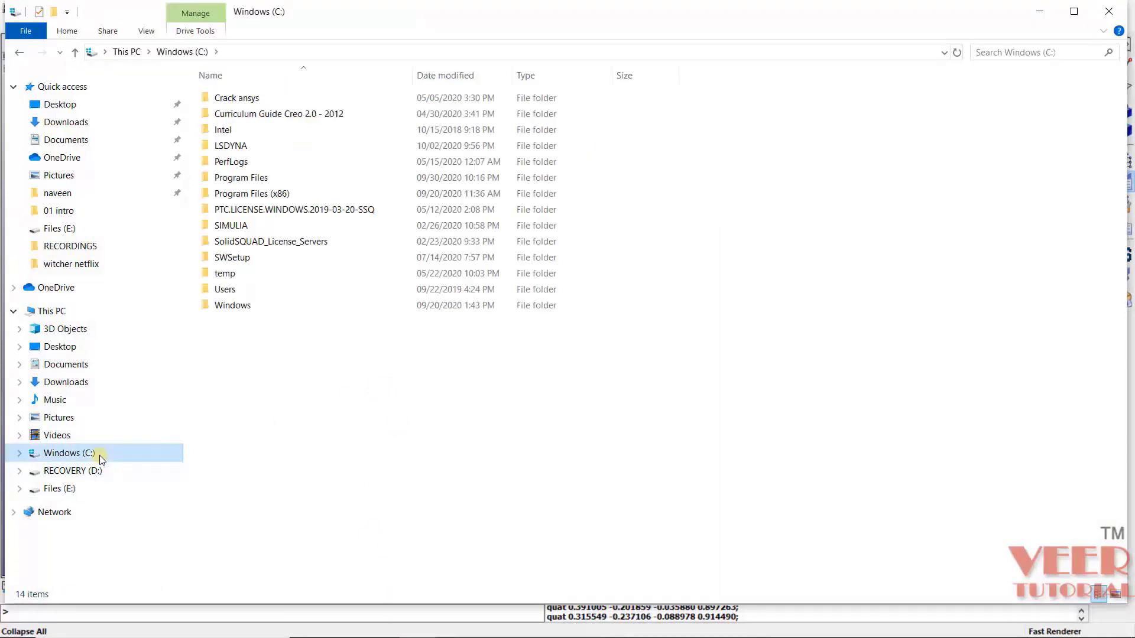
{"action": "double_click", "coordinate": [257, 148]}
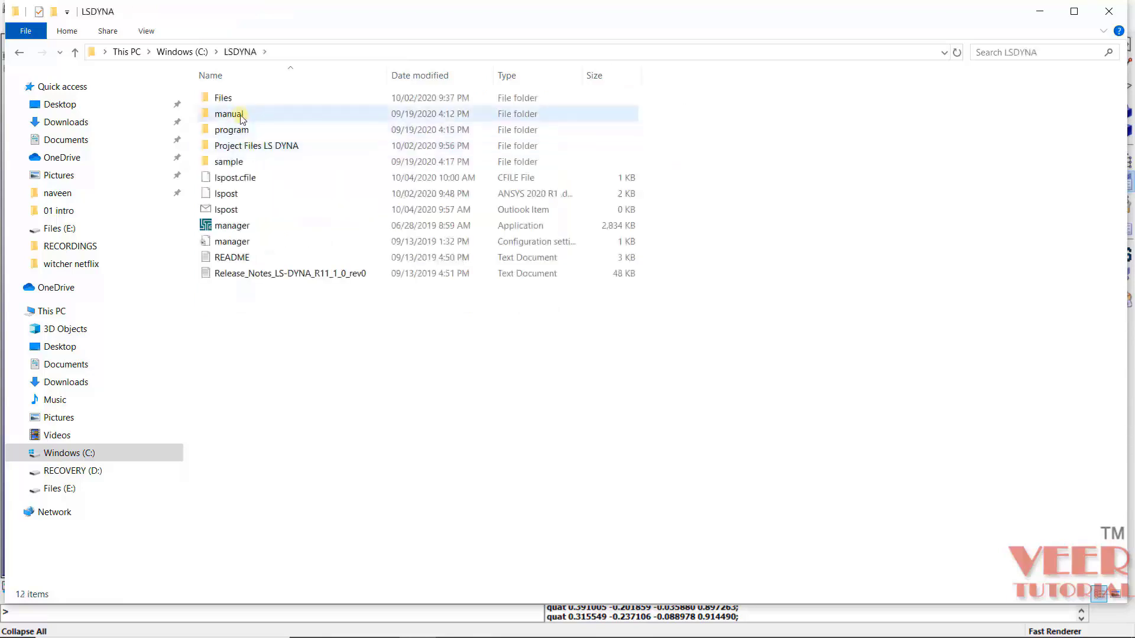
{"action": "double_click", "coordinate": [241, 118]}
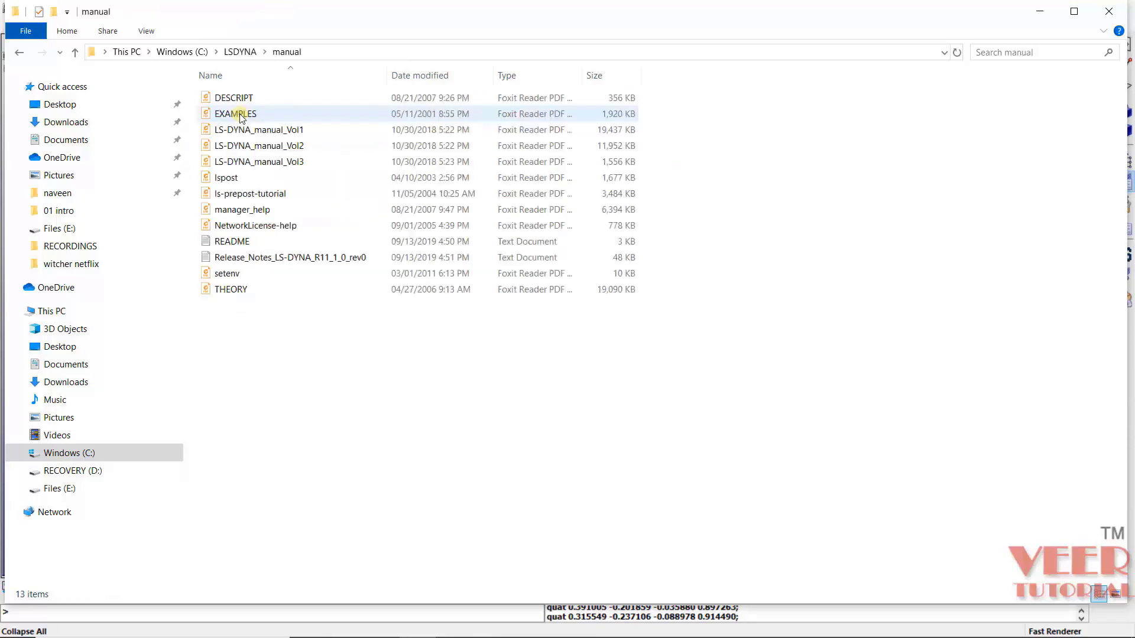
- Look over the three LS-DYNA manual volumes, view LS-DYNA_manual_Vol1 and its keyword bookmarks, and return to the manual folder
{"action": "left_click", "coordinate": [264, 130]}
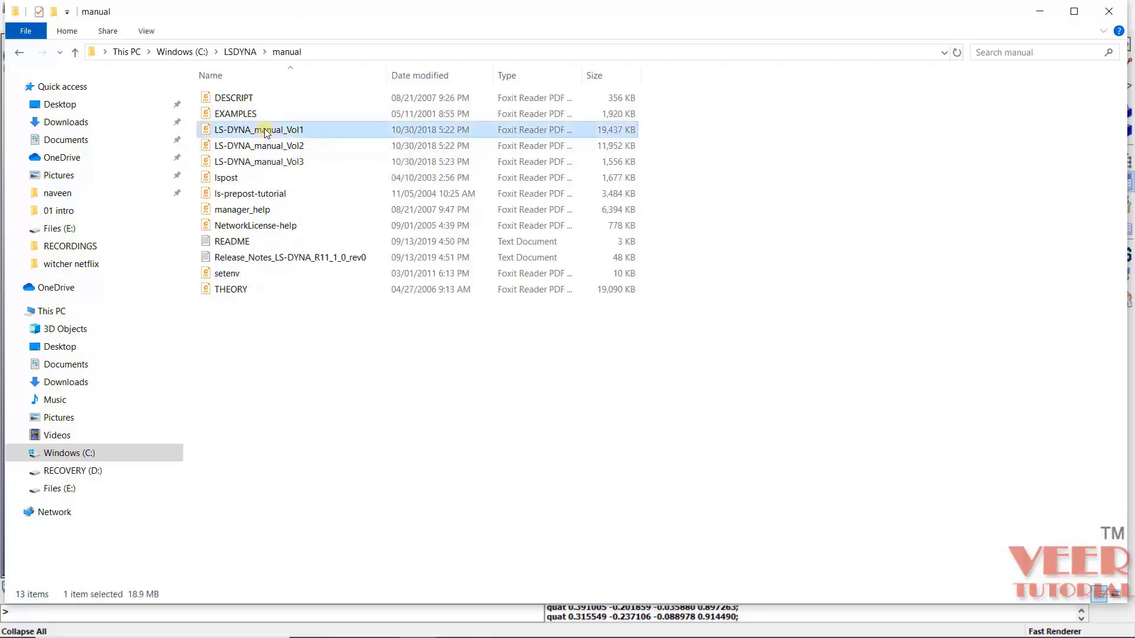
{"action": "left_click", "coordinate": [261, 148]}
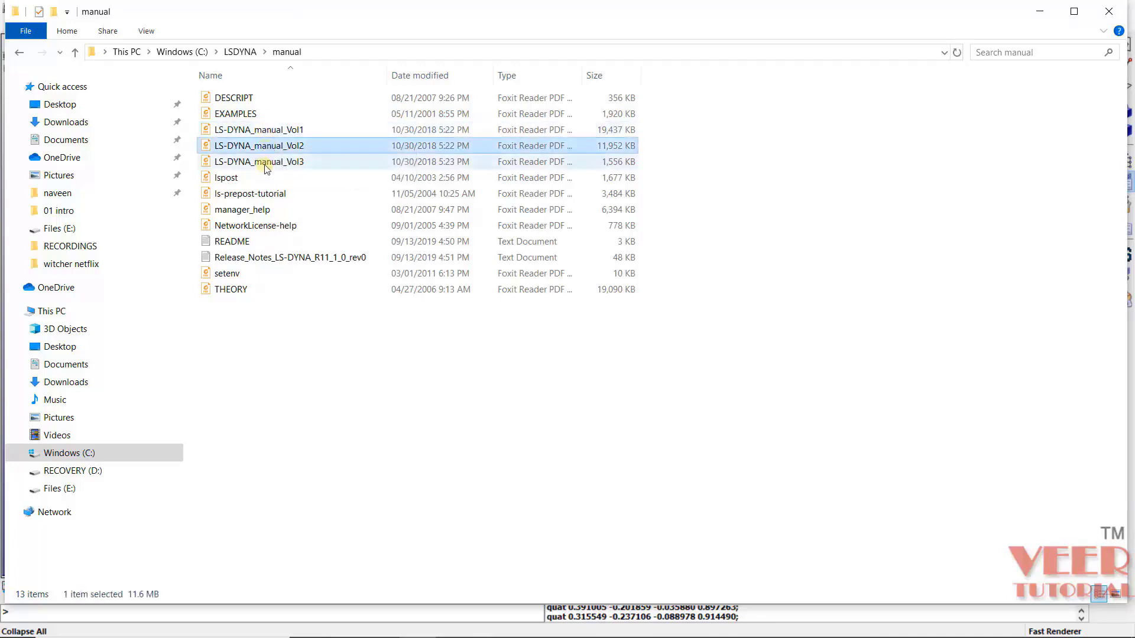
{"action": "left_click", "coordinate": [262, 161]}
{"action": "left_click", "coordinate": [269, 130]}
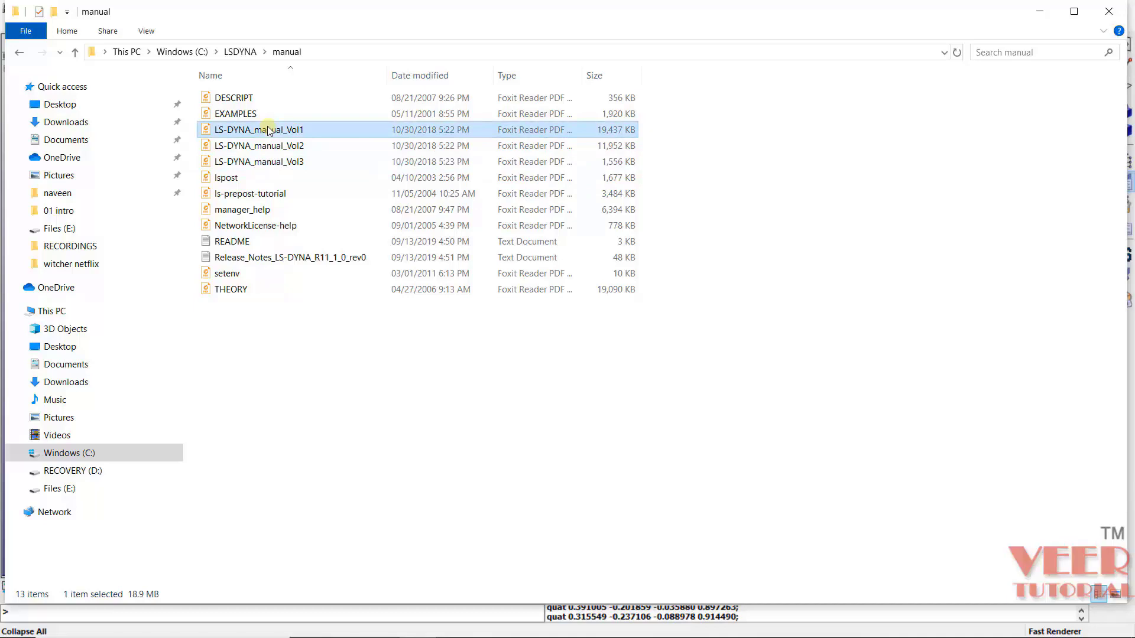
{"action": "double_click", "coordinate": [268, 130]}
{"action": "left_click", "coordinate": [1111, 9]}
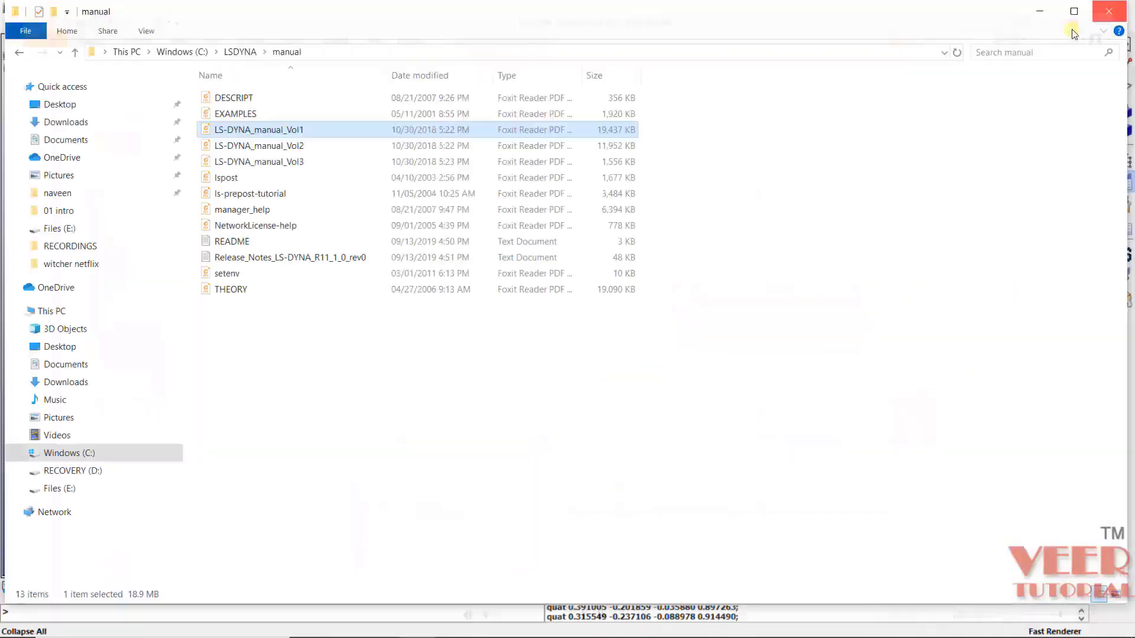
{"action": "double_click", "coordinate": [275, 130]}
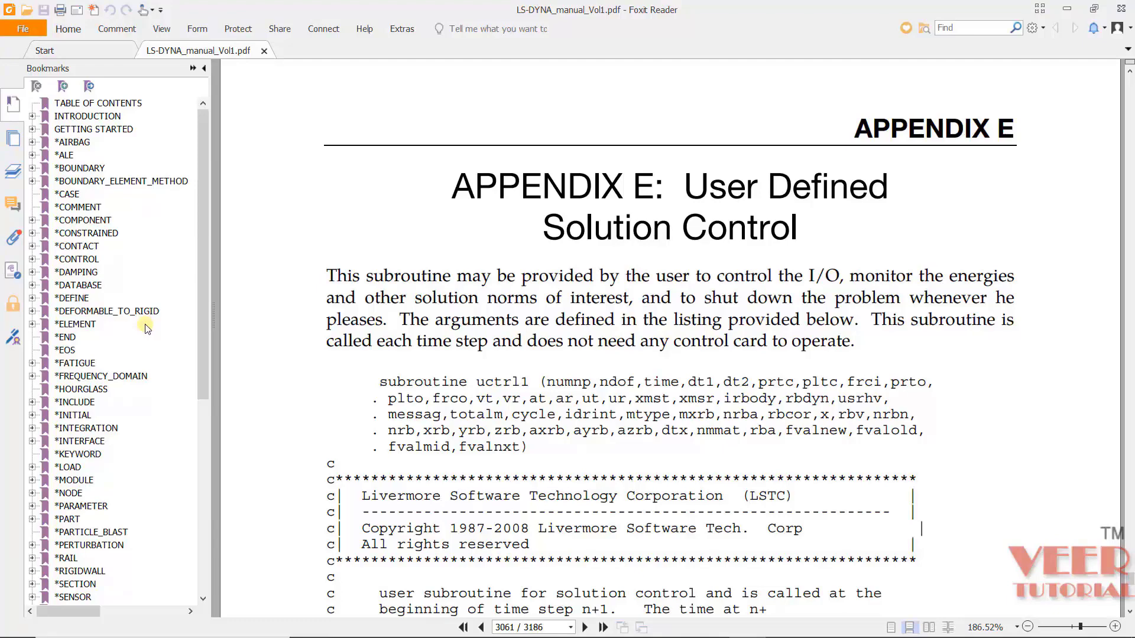
{"action": "left_click", "coordinate": [1070, 9]}
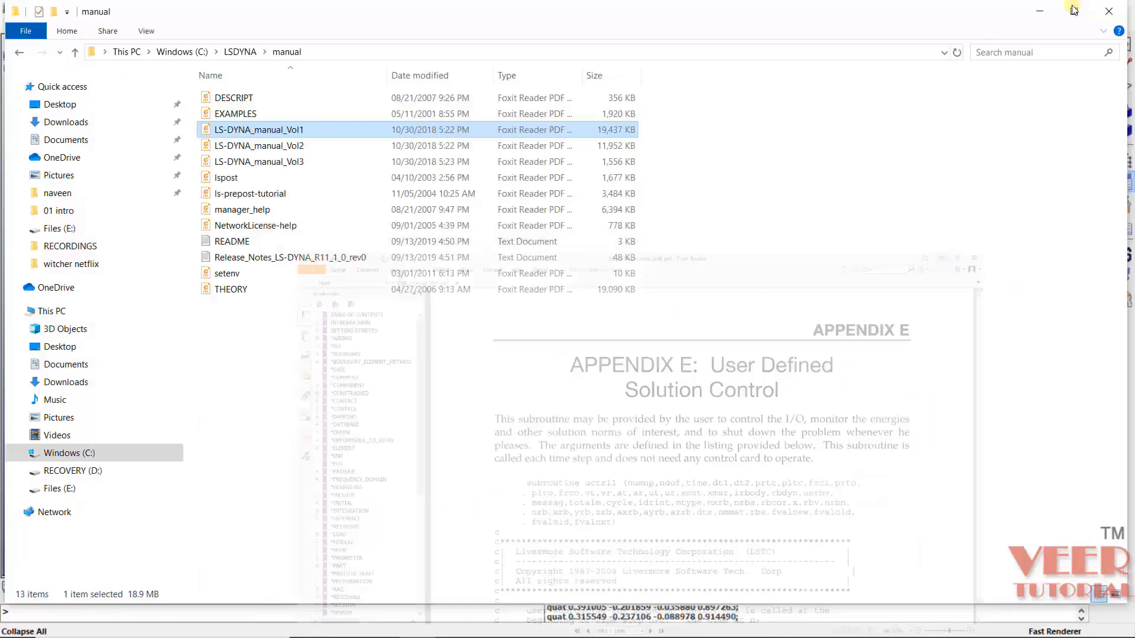
- Open LS-DYNA_manual_Vol2 and look up the *MAT_024 piecewise linear plasticity page under the *MAT bookmarks
{"action": "double_click", "coordinate": [278, 149]}
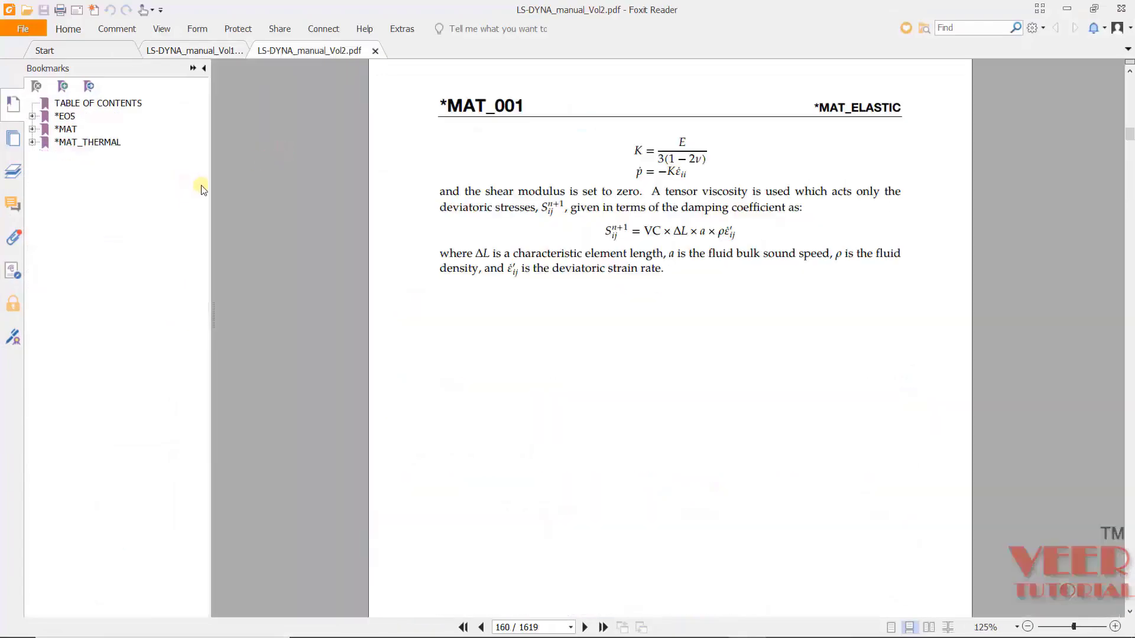
{"action": "left_click", "coordinate": [66, 129]}
{"action": "left_click", "coordinate": [32, 129]}
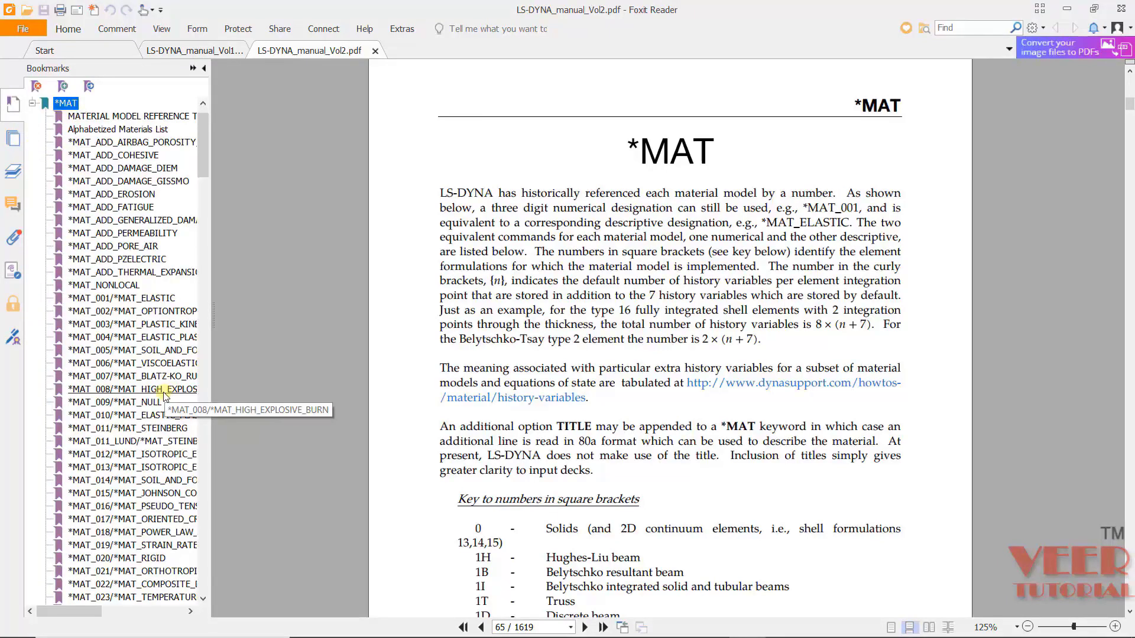
{"action": "scroll", "coordinate": [164, 392], "scroll_direction": "down", "scroll_amount": 1}
{"action": "scroll", "coordinate": [164, 394], "scroll_direction": "down", "scroll_amount": 2}
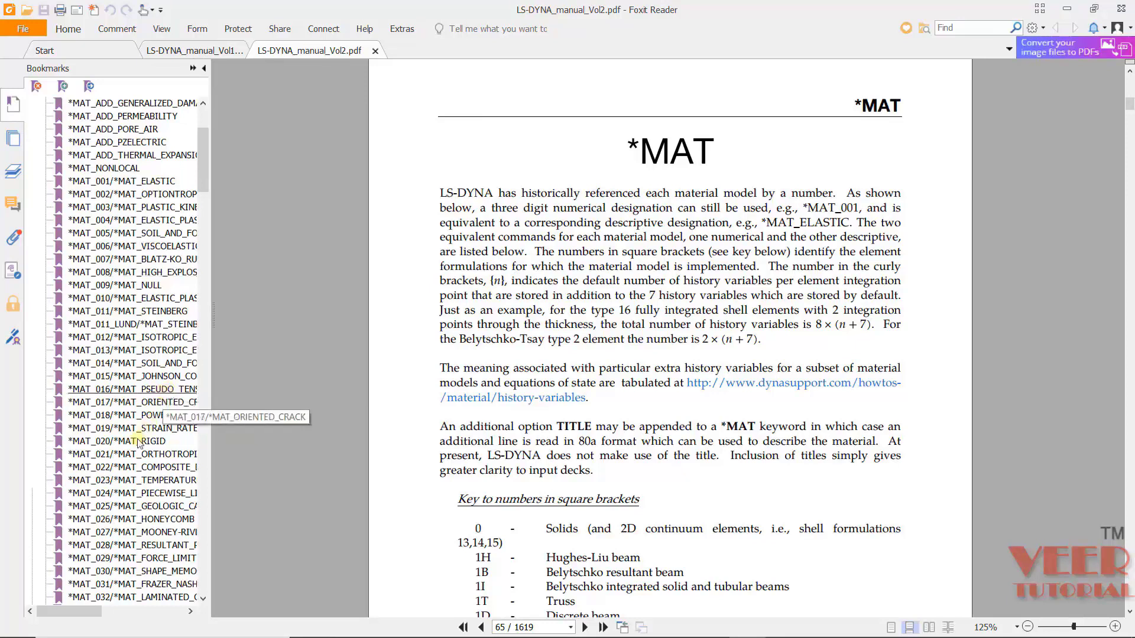
{"action": "left_click", "coordinate": [106, 494]}
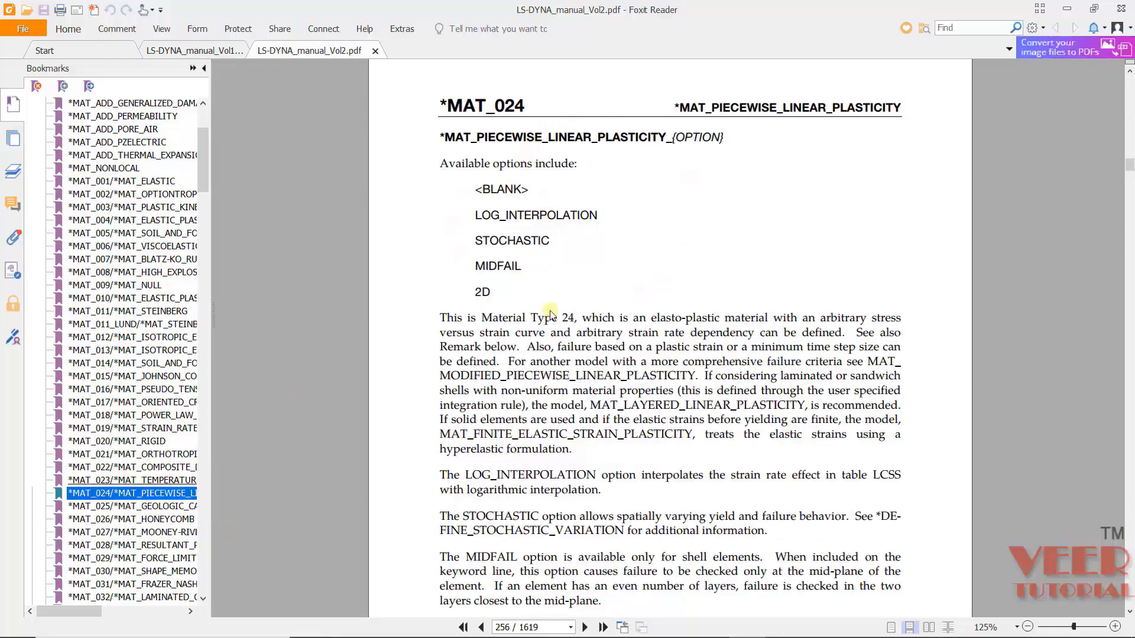
{"action": "left_click", "coordinate": [453, 105]}
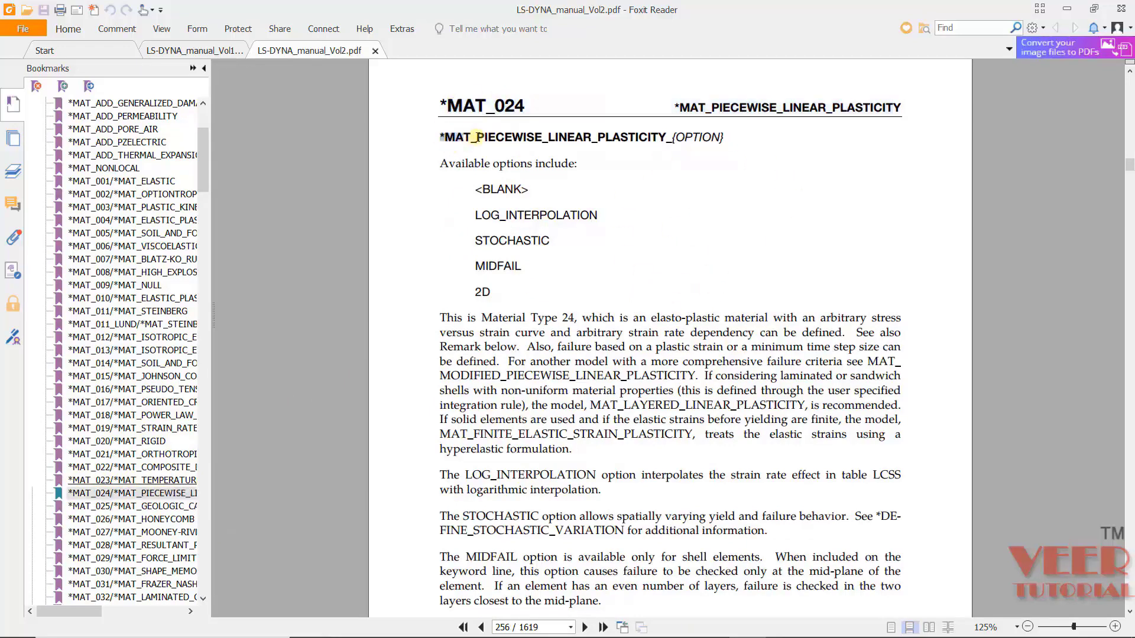
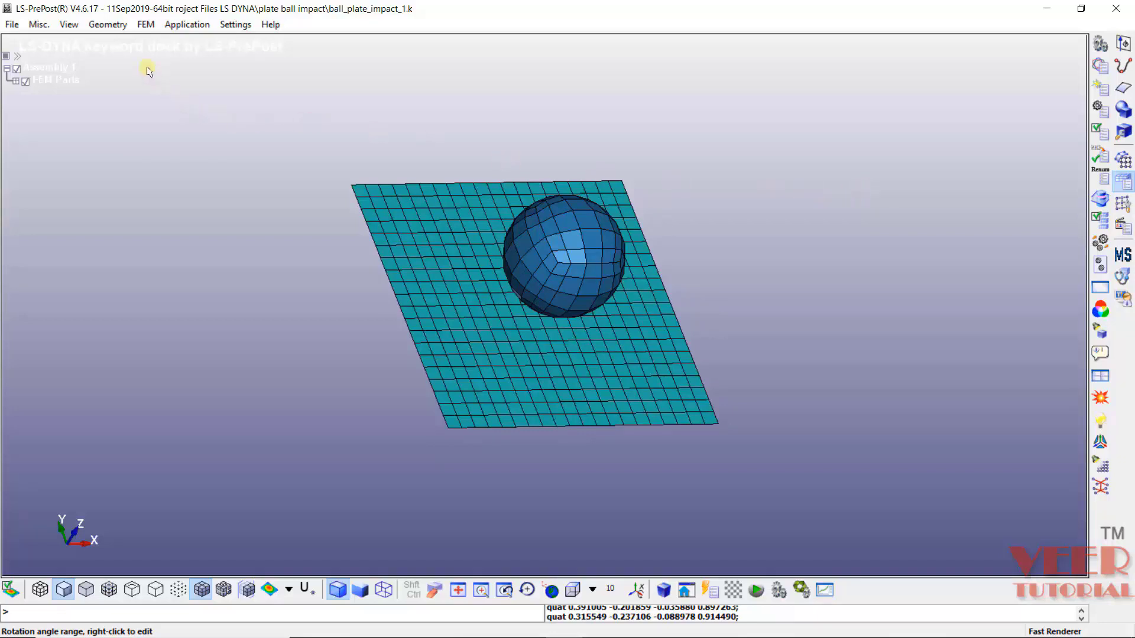
- Switch to LS-PrePost and start creating a Boundary SPC entity
{"action": "left_click", "coordinate": [146, 24]}
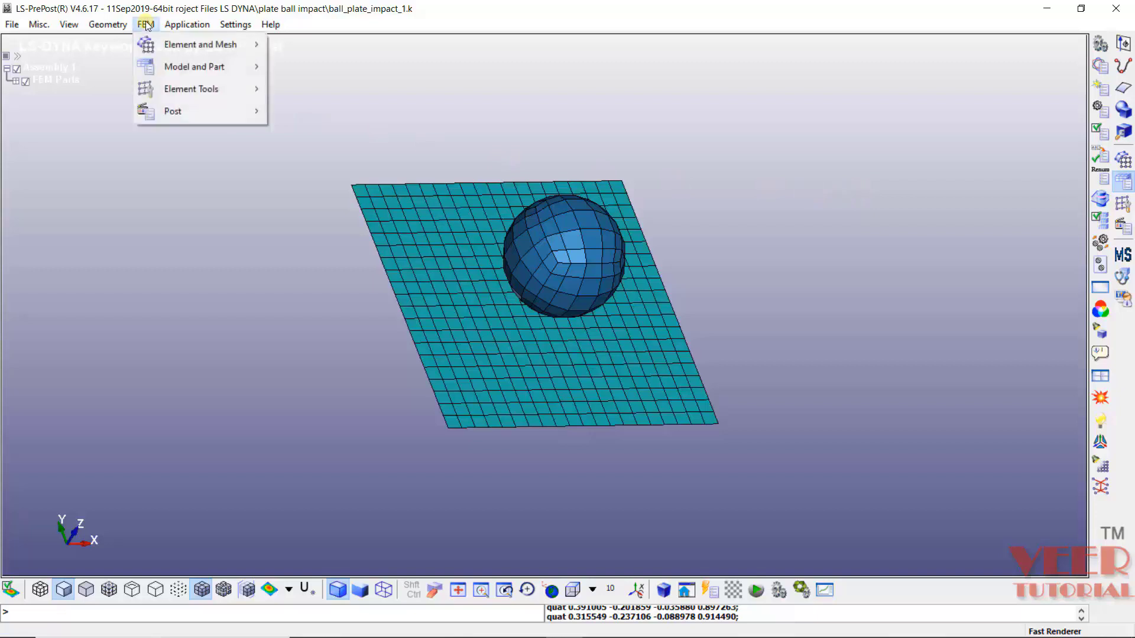
{"action": "mouse_move", "coordinate": [195, 66]}
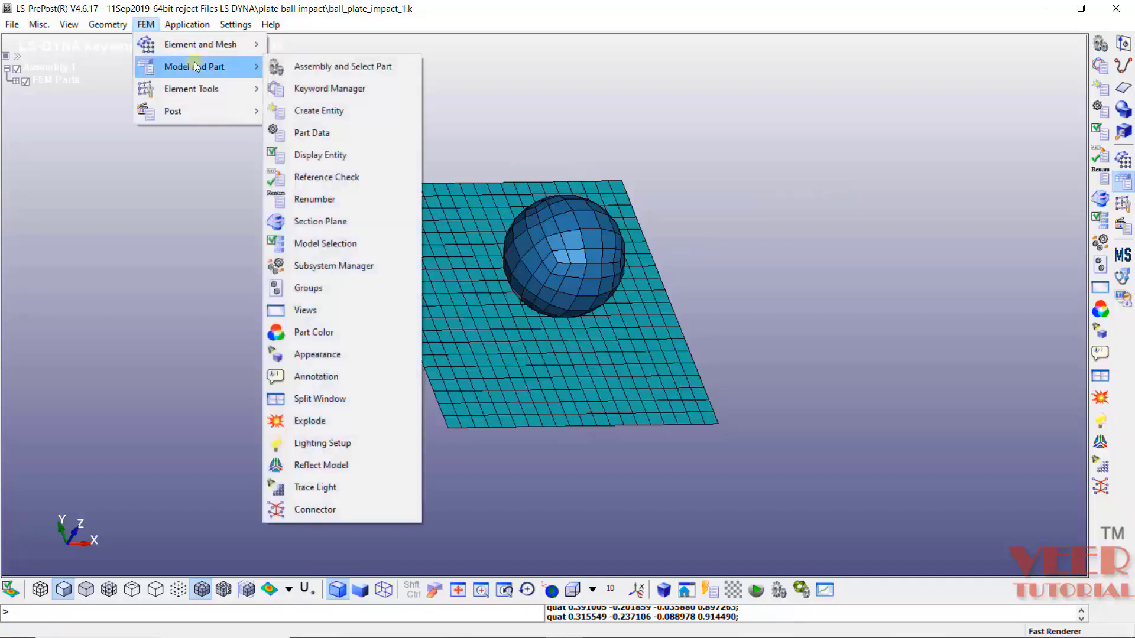
{"action": "left_click", "coordinate": [346, 121]}
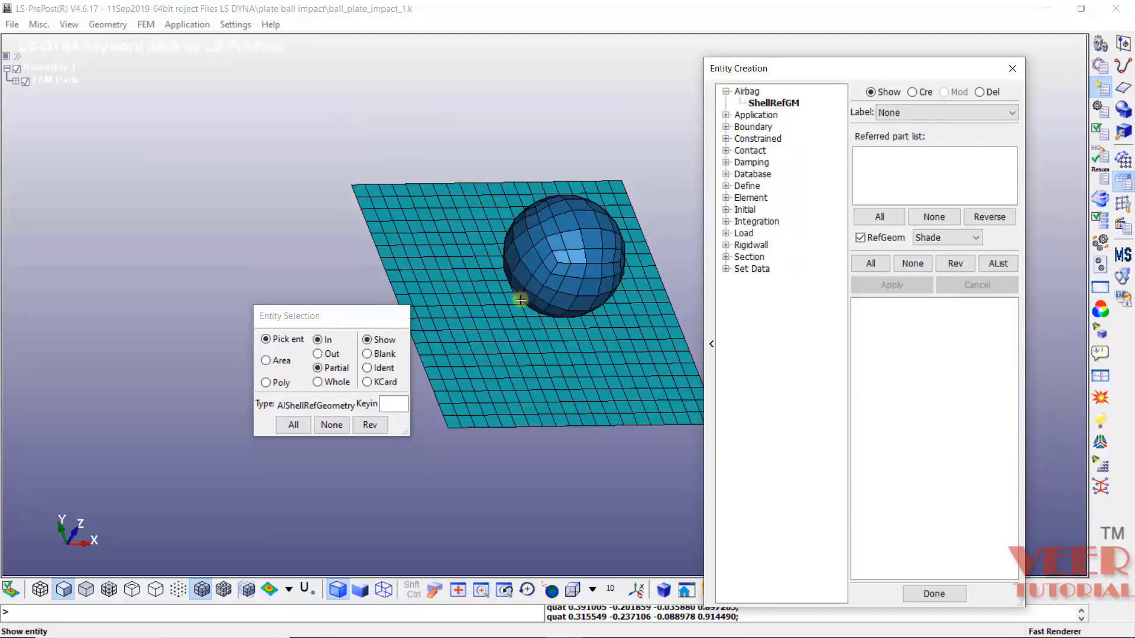
{"action": "left_click", "coordinate": [726, 127]}
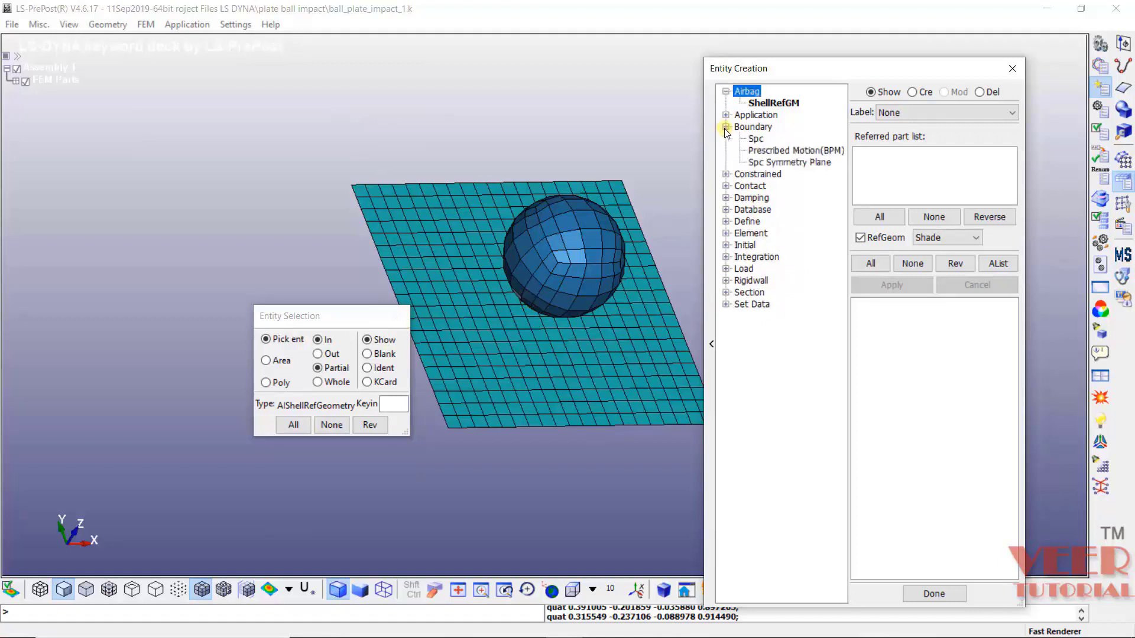
{"action": "left_click", "coordinate": [756, 139]}
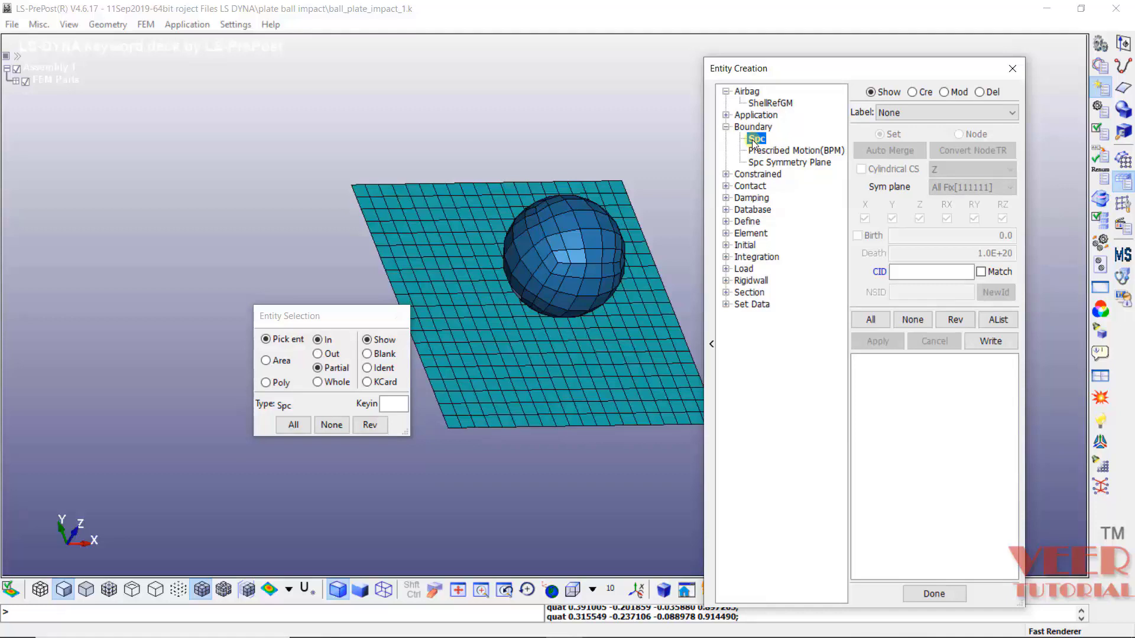
{"action": "left_click", "coordinate": [916, 93]}
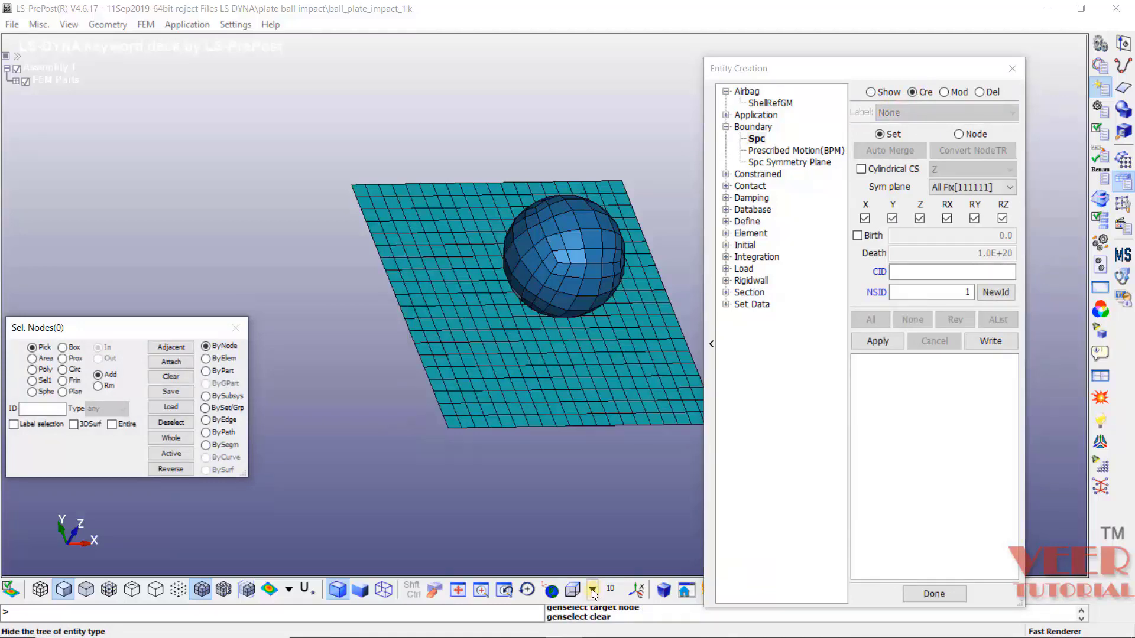
- Show the model in top view and pick individual nodes along the upper half of the plate's +X edge
{"action": "left_click", "coordinate": [592, 590]}
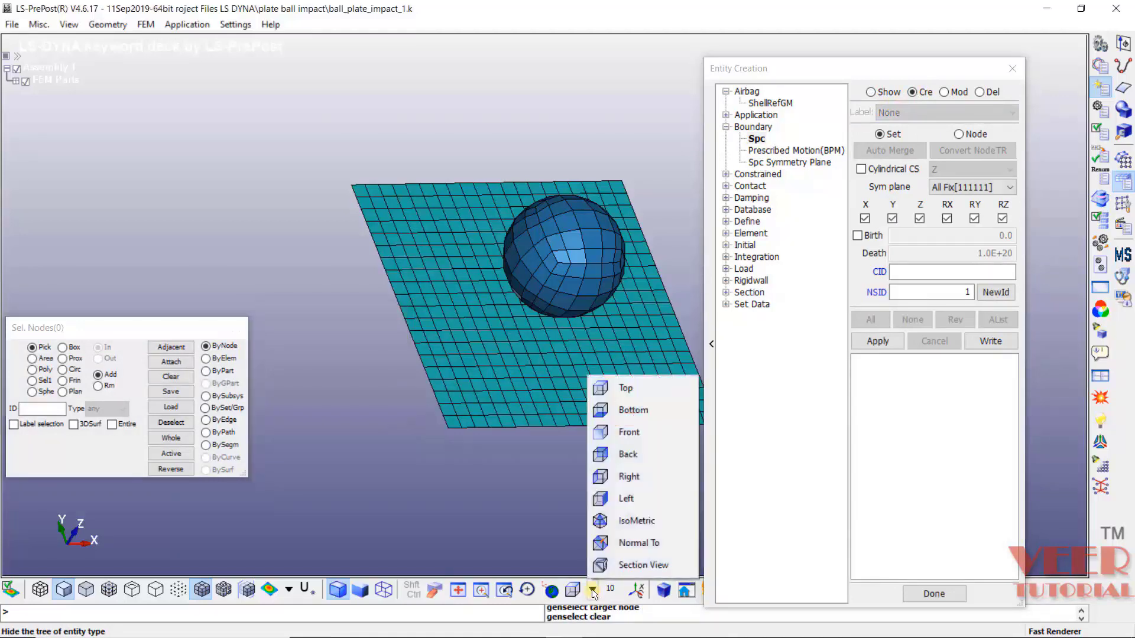
{"action": "left_click", "coordinate": [638, 387]}
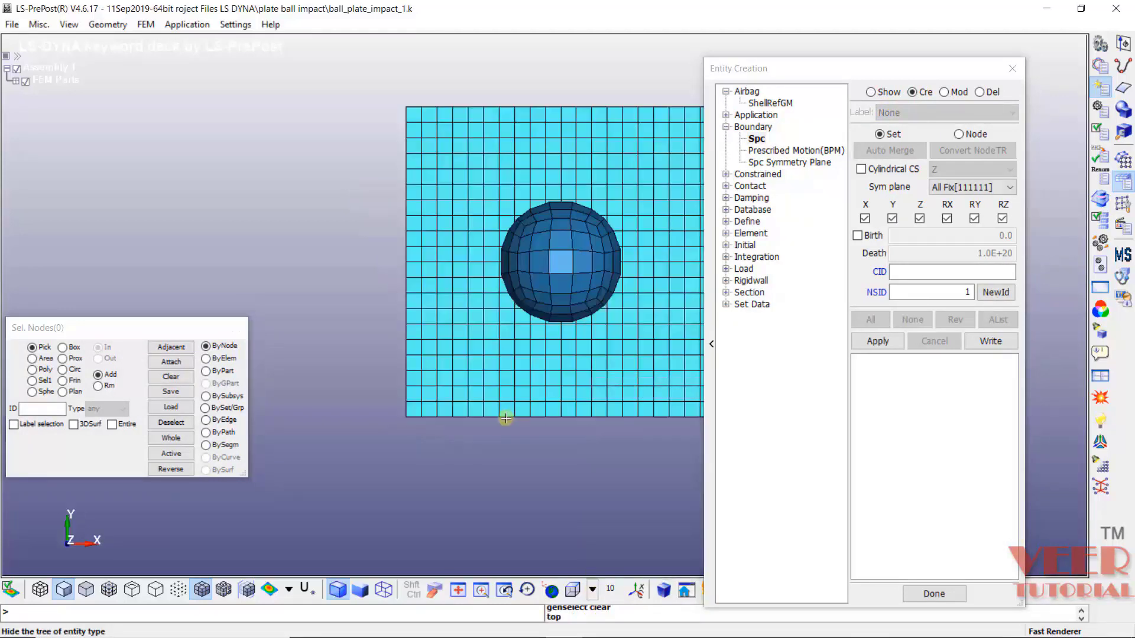
{"action": "scroll", "coordinate": [395, 477], "scroll_direction": "down", "scroll_amount": 2}
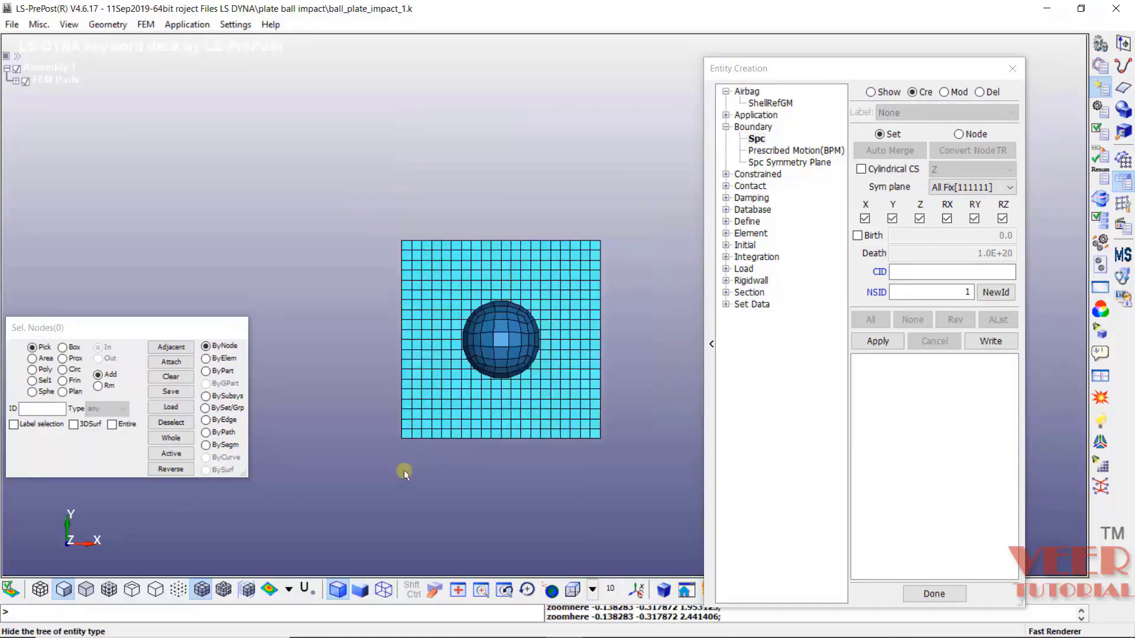
{"action": "scroll", "coordinate": [557, 378], "scroll_direction": "up", "scroll_amount": 2}
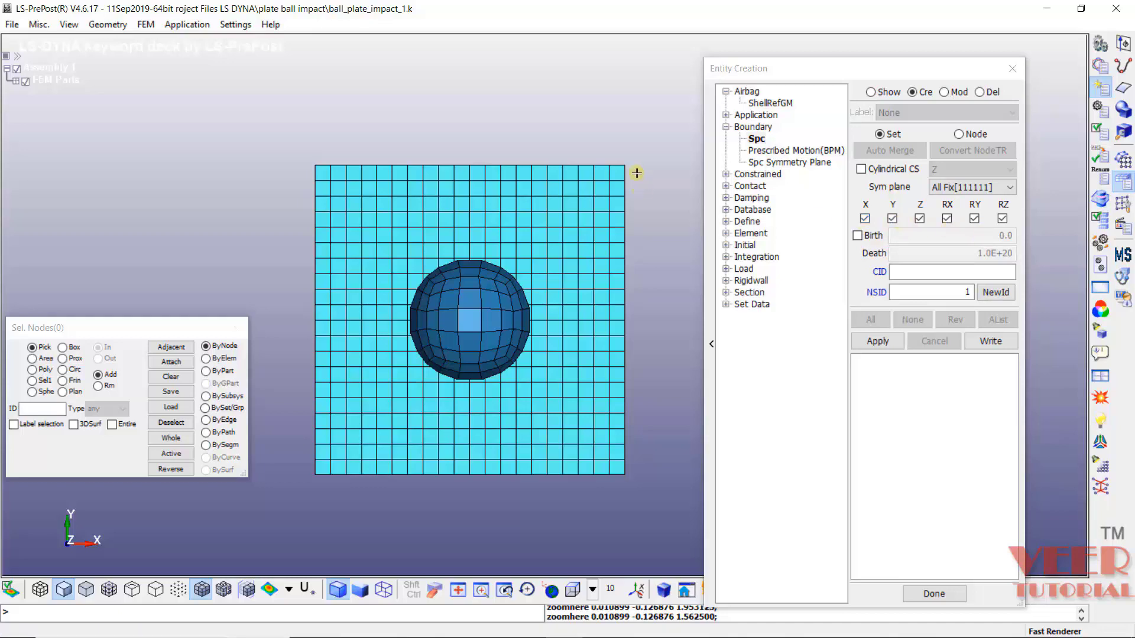
{"action": "left_click", "coordinate": [33, 348]}
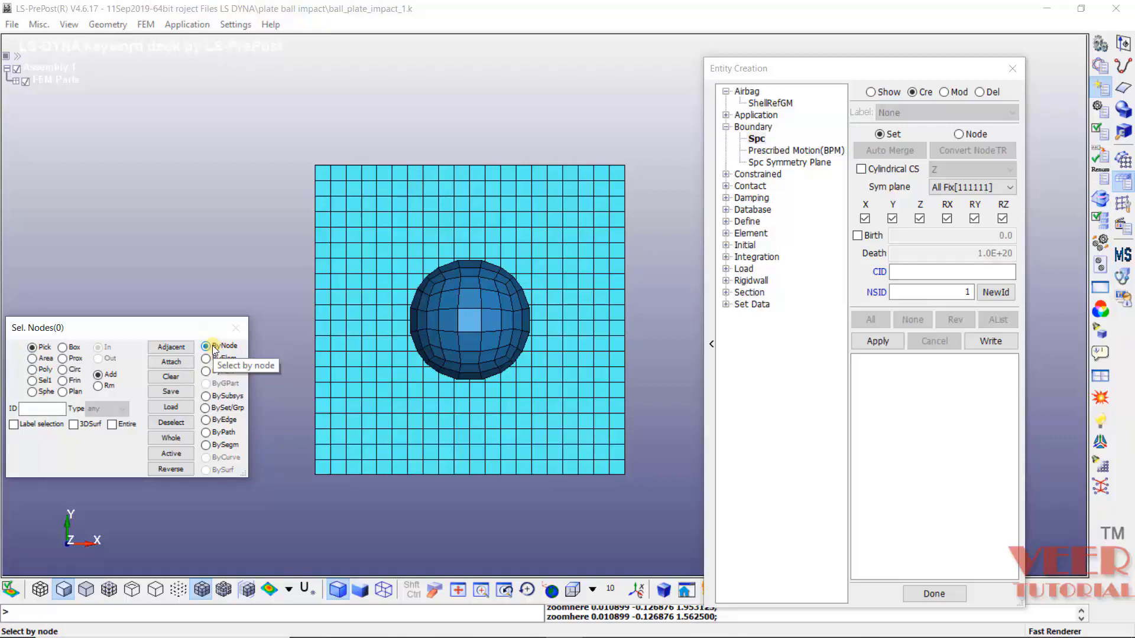
{"action": "left_click", "coordinate": [623, 168]}
{"action": "left_click", "coordinate": [624, 180]}
{"action": "left_click", "coordinate": [624, 196]}
{"action": "left_click", "coordinate": [625, 212]}
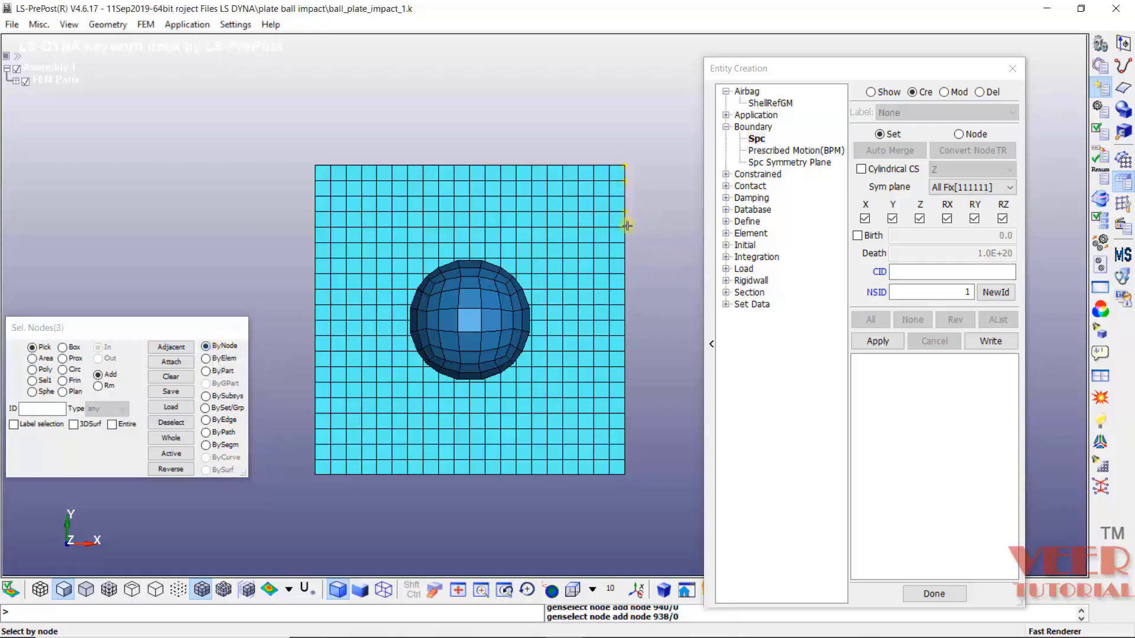
{"action": "left_click", "coordinate": [625, 227]}
{"action": "left_click", "coordinate": [625, 243]}
{"action": "left_click", "coordinate": [624, 258]}
{"action": "left_click", "coordinate": [625, 273]}
{"action": "left_click", "coordinate": [624, 289]}
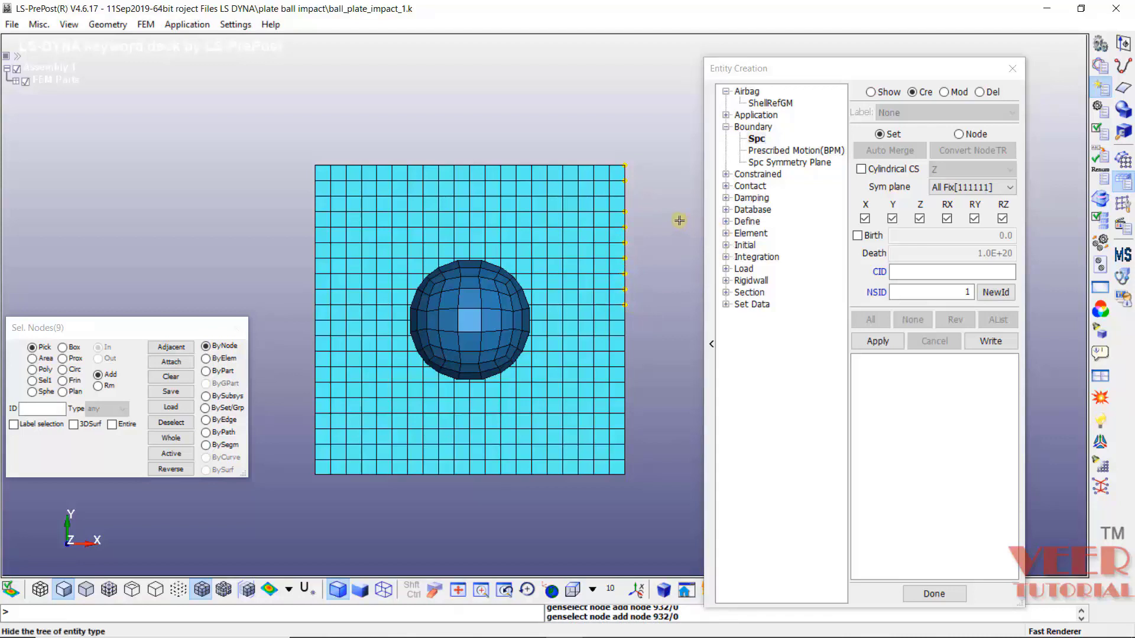
- Area-select the nodes along all four plate edges, apply the All Fix [111111] SPC to them as node set 1, and finish entity creation
{"action": "left_click", "coordinate": [32, 359]}
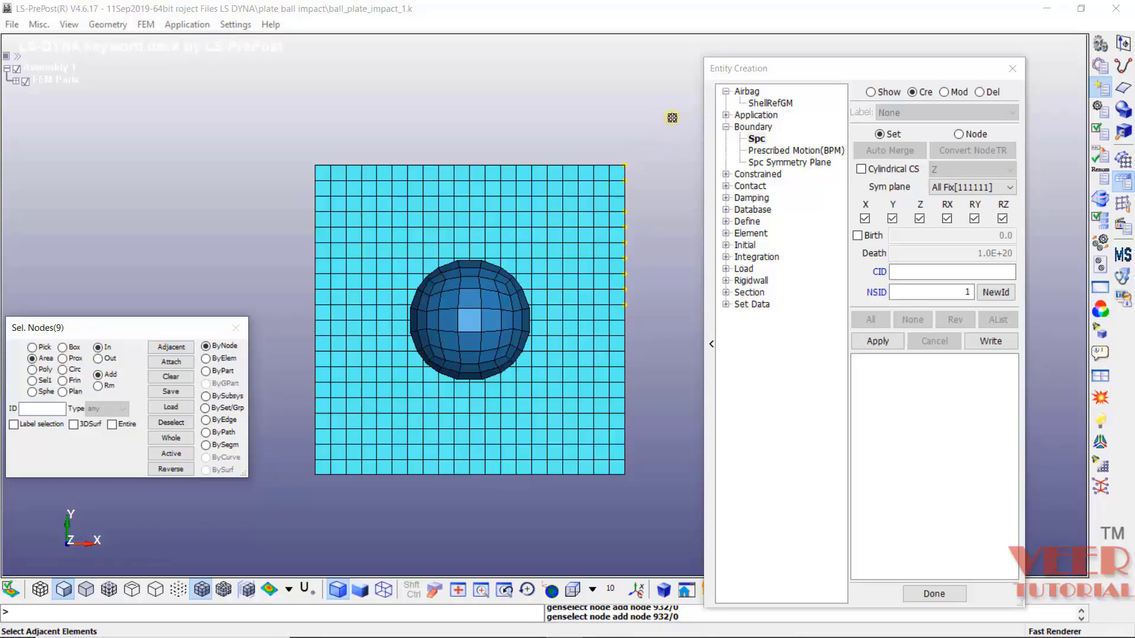
{"action": "left_click_drag", "start_coordinate": [672, 118], "coordinate": [615, 530]}
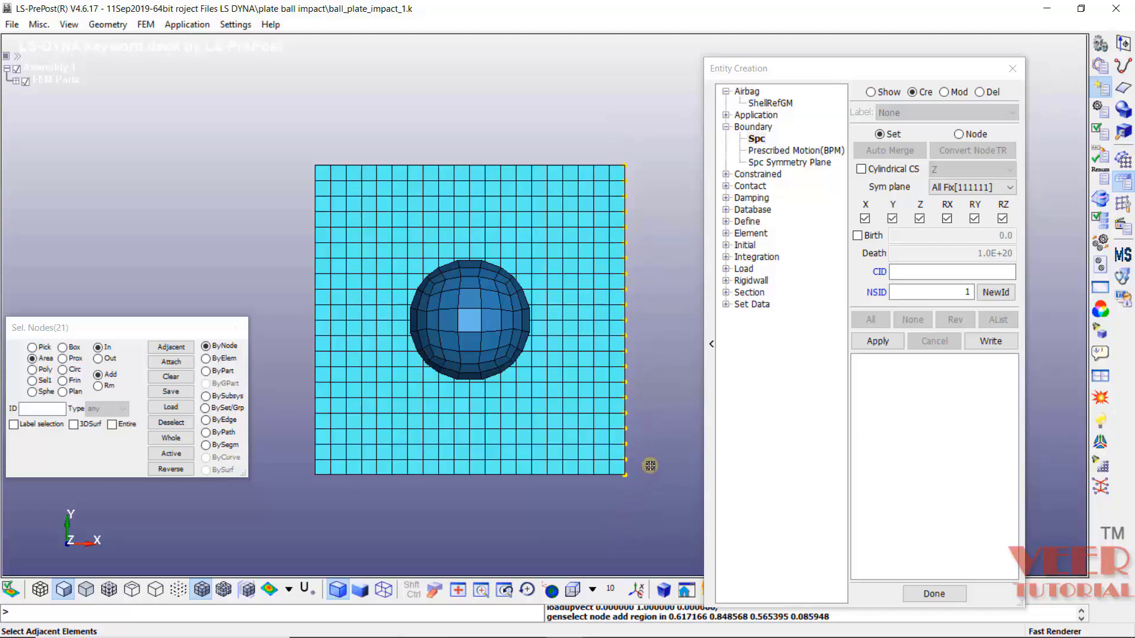
{"action": "left_click_drag", "start_coordinate": [636, 476], "coordinate": [287, 551]}
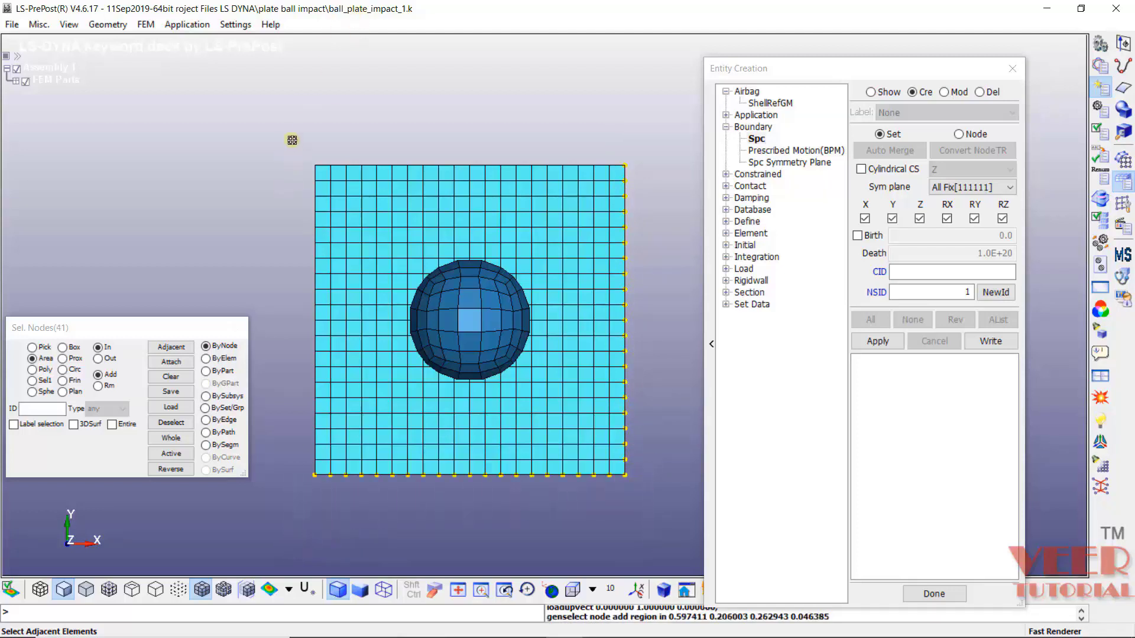
{"action": "left_click_drag", "start_coordinate": [255, 124], "coordinate": [324, 508]}
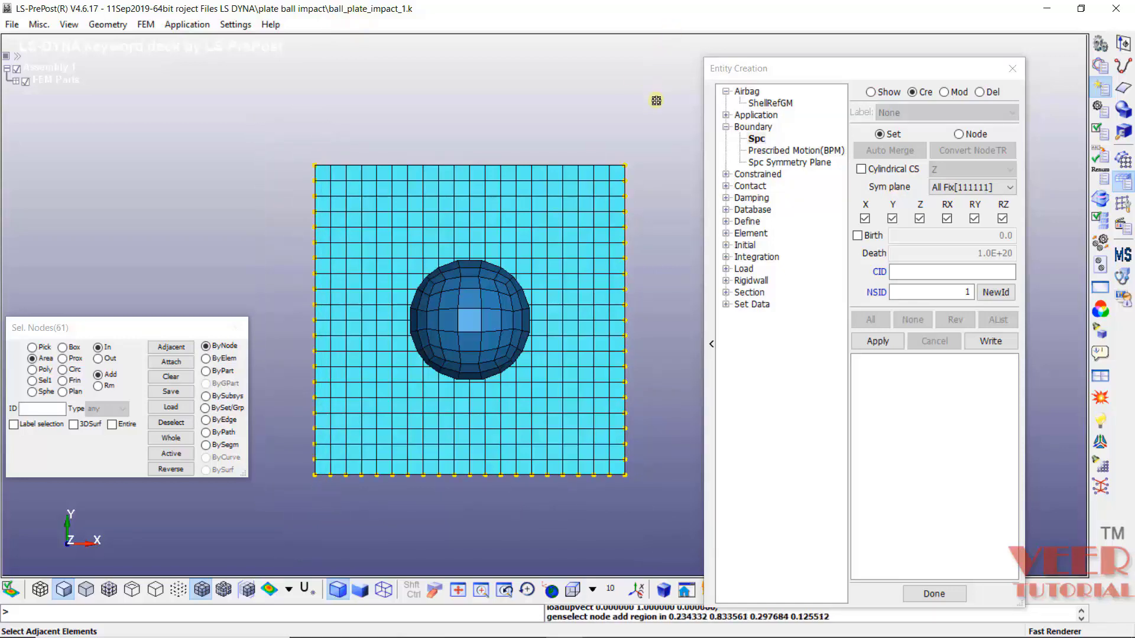
{"action": "left_click_drag", "start_coordinate": [657, 99], "coordinate": [296, 173]}
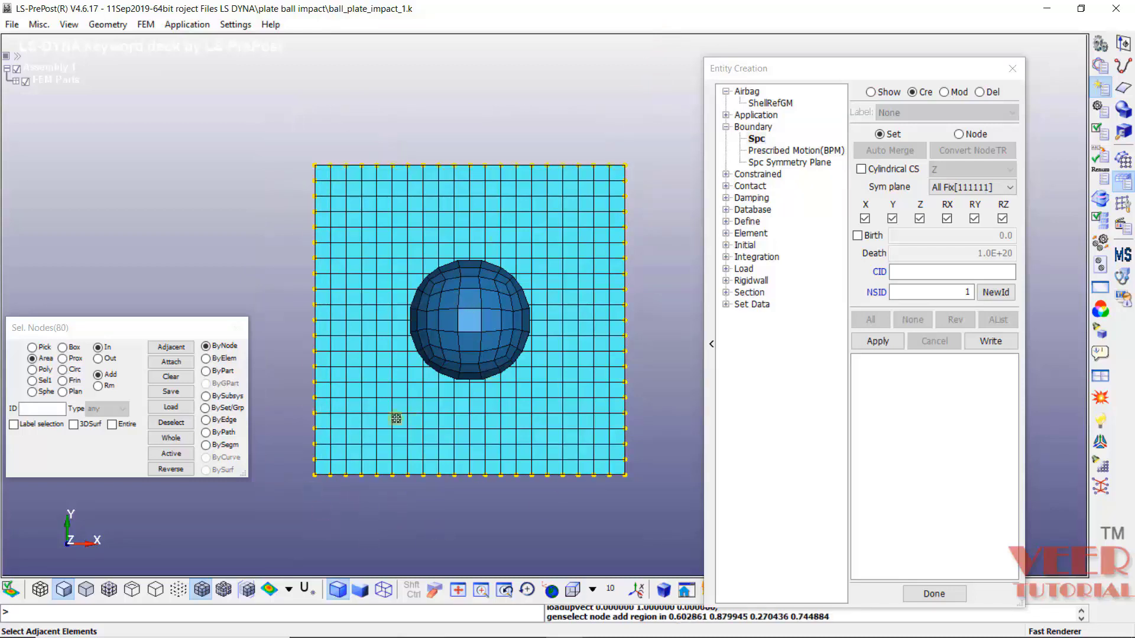
{"action": "left_click", "coordinate": [877, 342]}
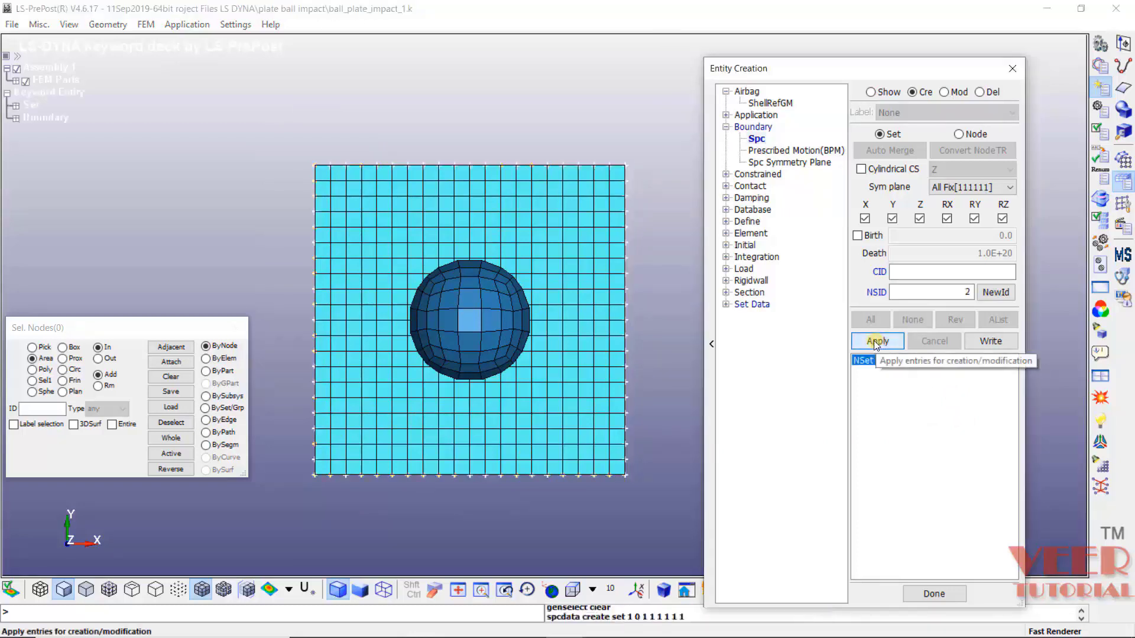
{"action": "left_click", "coordinate": [937, 594]}
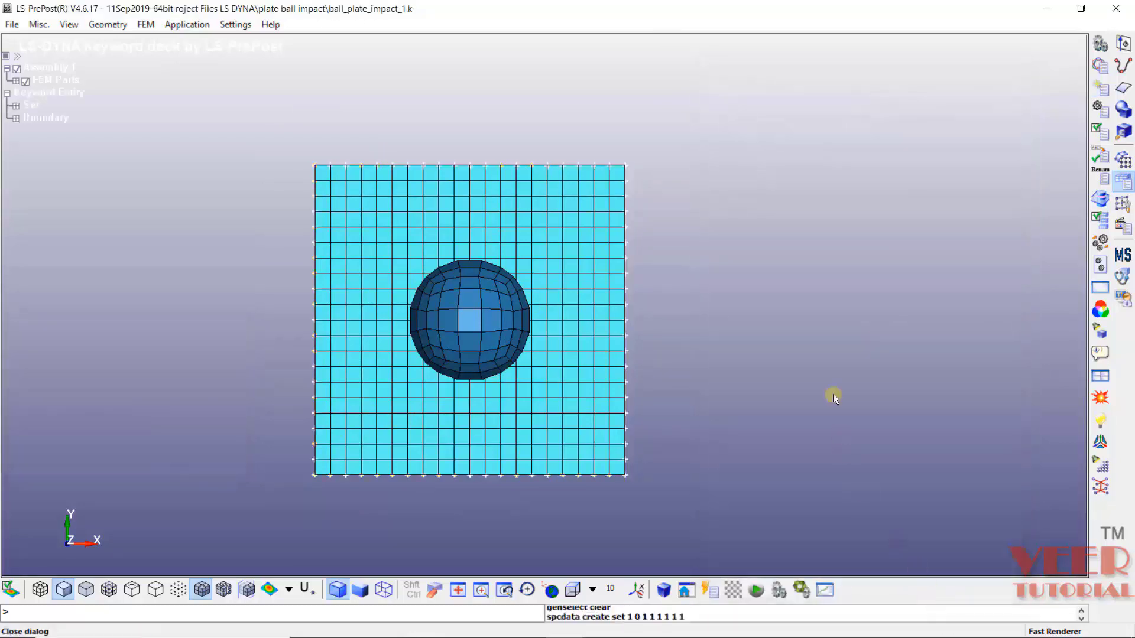
- Inspect the constrained nodes around the plate's edges and expand the Boundary branch of the model tree
{"action": "left_click_drag", "start_coordinate": [704, 414], "coordinate": [238, 351], "text": "shift"}
{"action": "scroll", "coordinate": [235, 279], "scroll_direction": "up", "scroll_amount": 1}
{"action": "scroll", "coordinate": [235, 279], "scroll_direction": "up", "scroll_amount": 1}
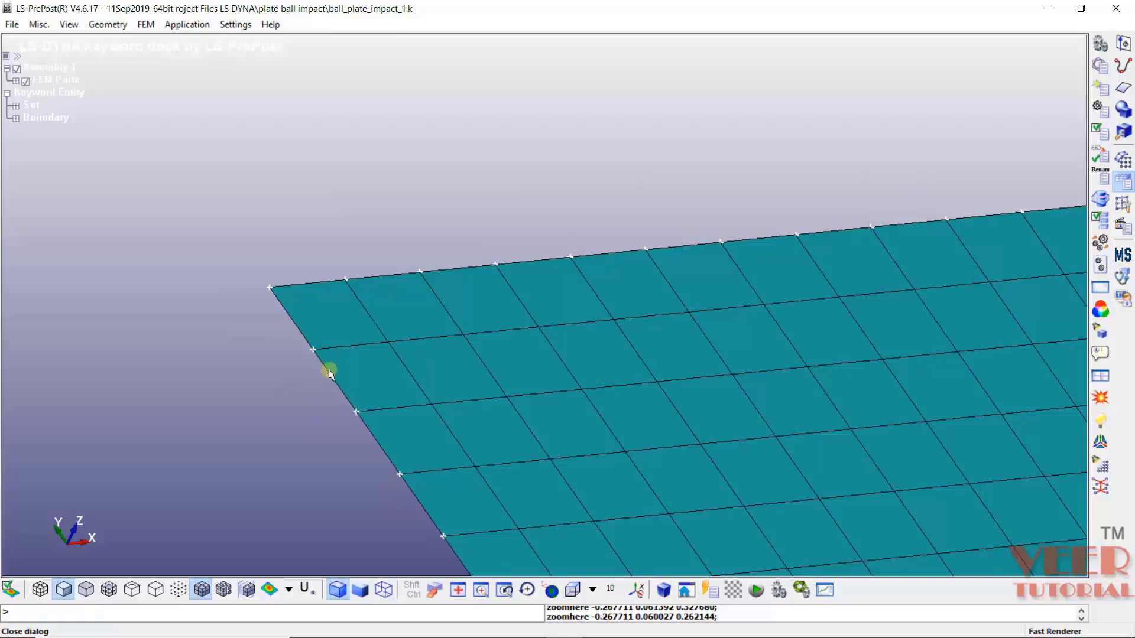
{"action": "scroll", "coordinate": [287, 227], "scroll_direction": "down", "scroll_amount": 10}
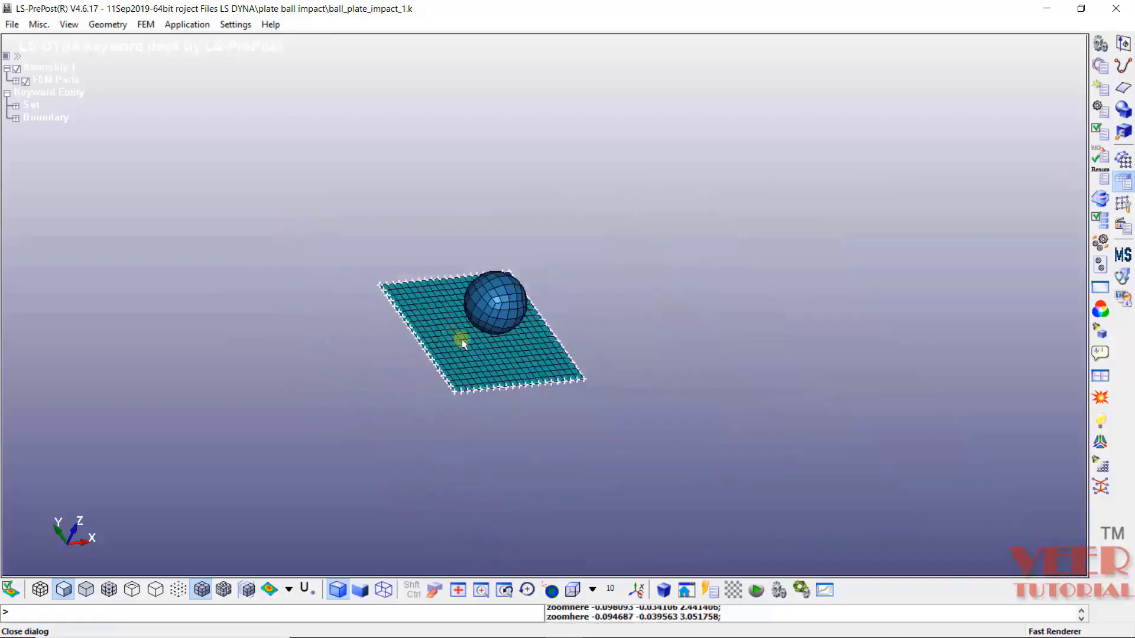
{"action": "scroll", "coordinate": [291, 288], "scroll_direction": "up", "scroll_amount": 1}
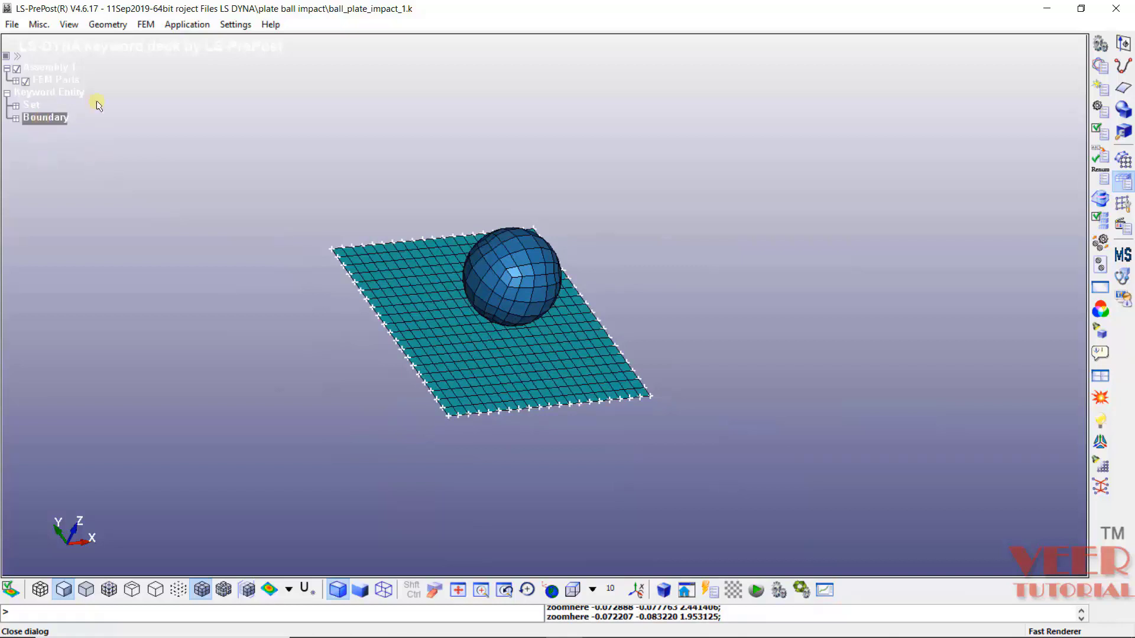
{"action": "left_click", "coordinate": [16, 120]}
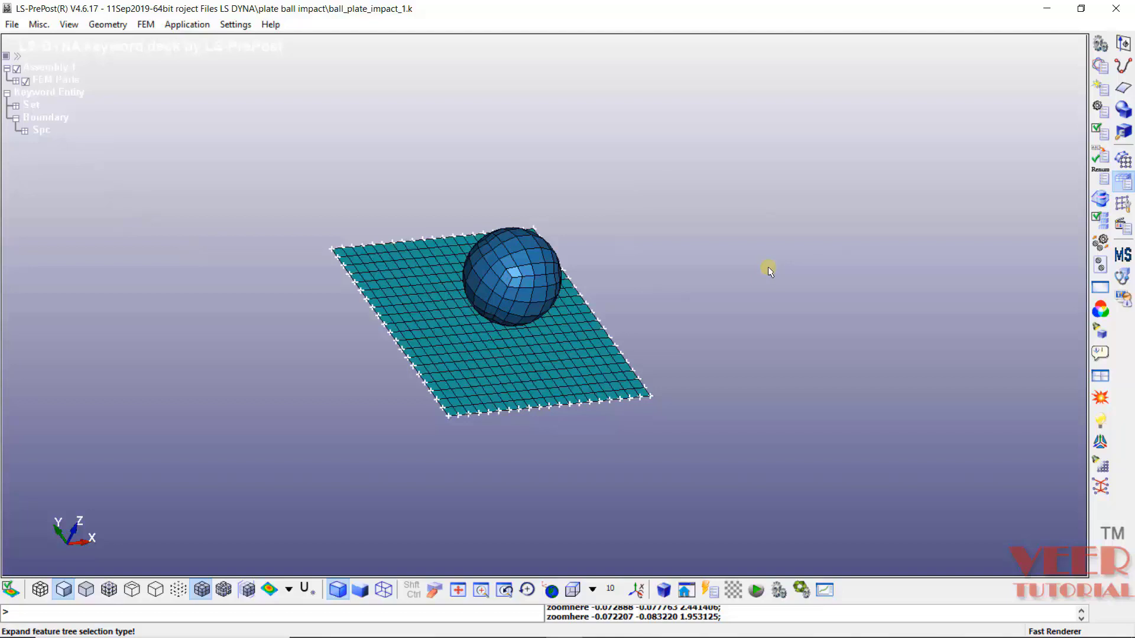
- Reopen entity creation and start creating an Initial Velocity entity
{"action": "left_click", "coordinate": [146, 24]}
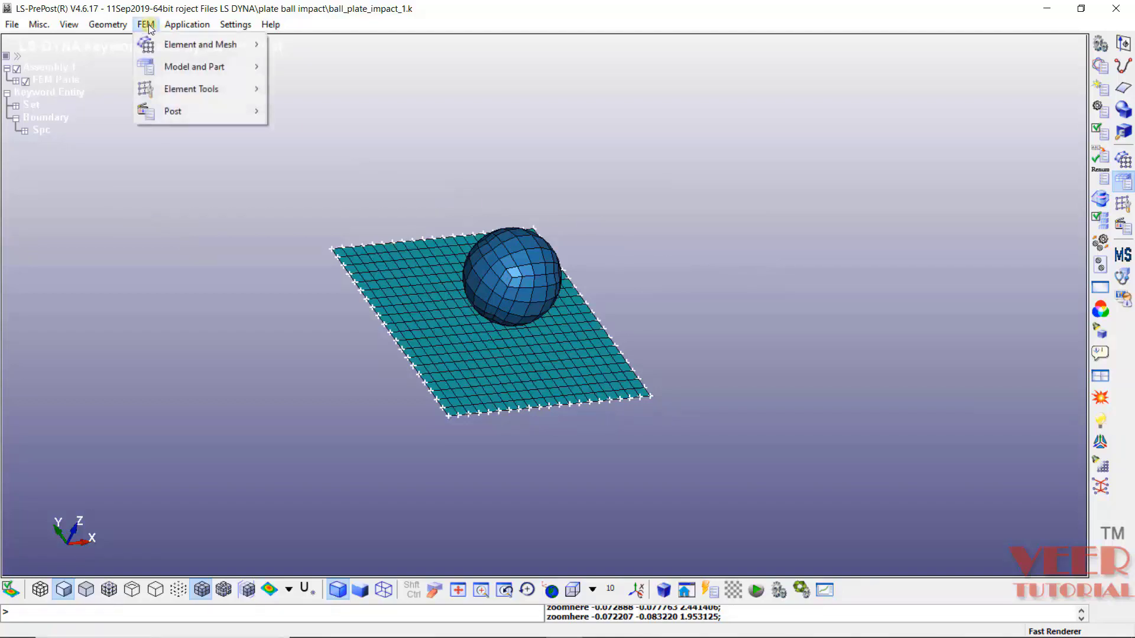
{"action": "mouse_move", "coordinate": [197, 75]}
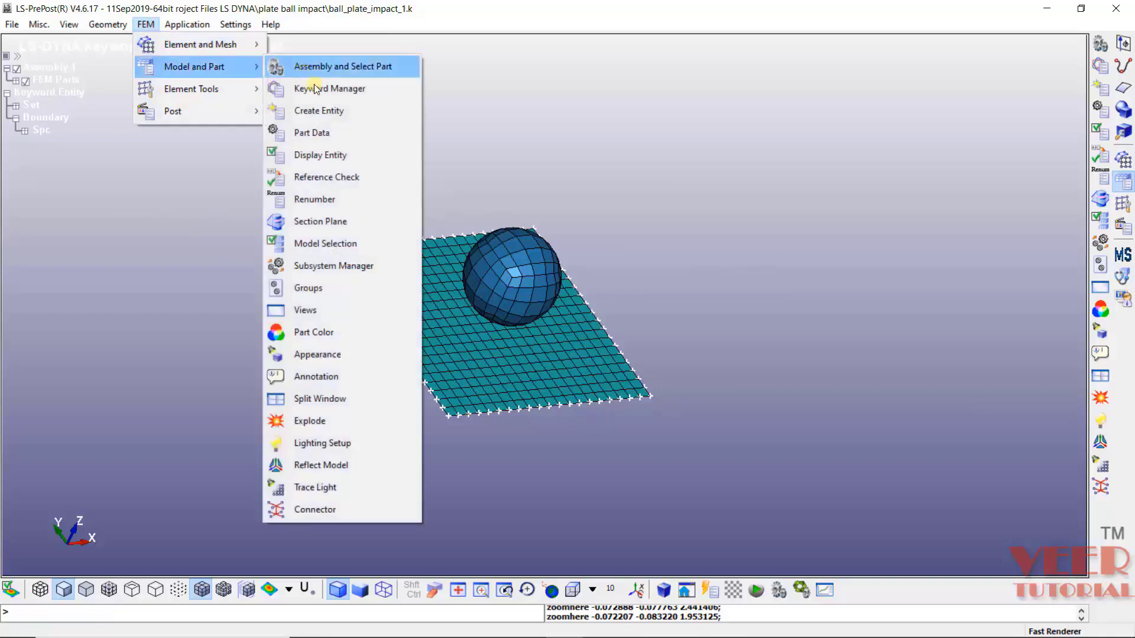
{"action": "left_click", "coordinate": [320, 114]}
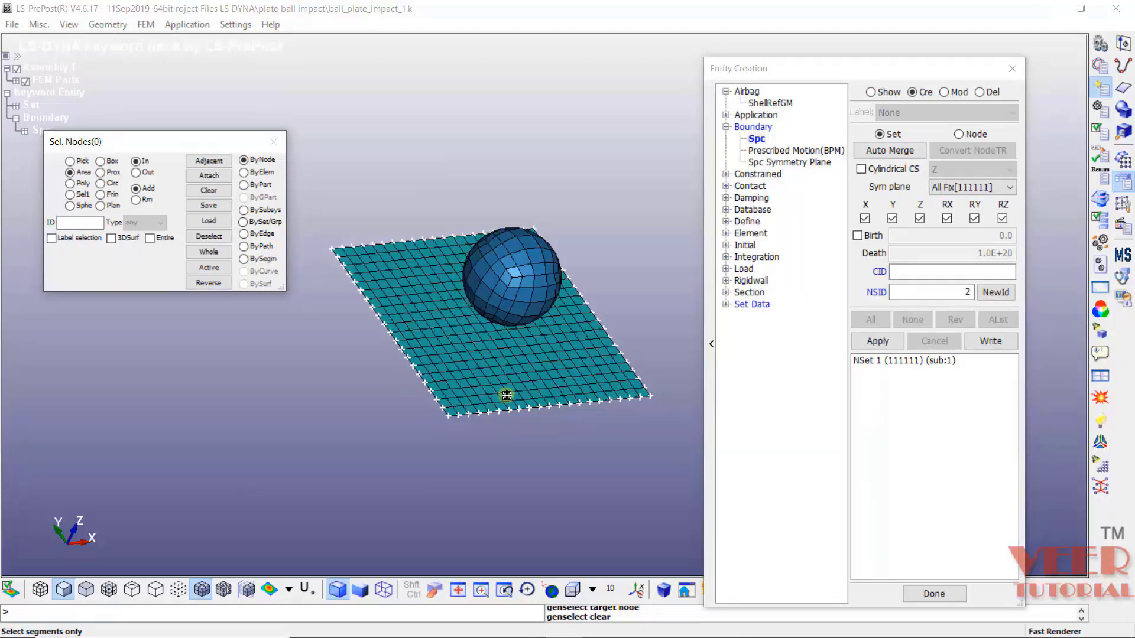
{"action": "left_click", "coordinate": [462, 269]}
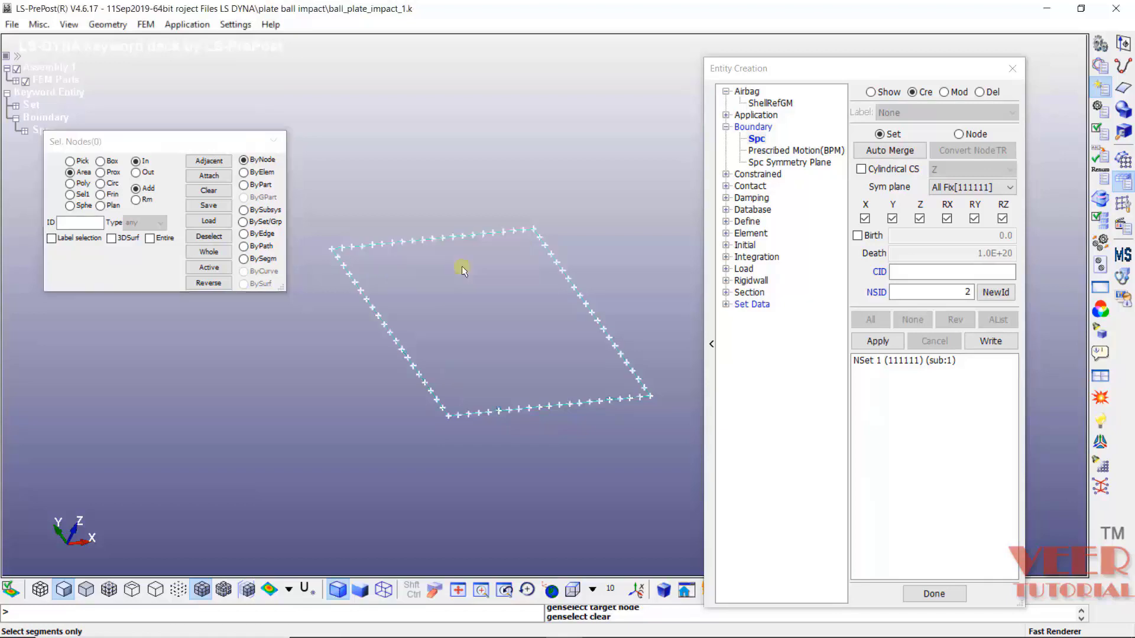
{"action": "mouse_move", "coordinate": [463, 269]}
{"action": "left_mouse_down", "text": "ctrl"}
{"action": "mouse_move", "coordinate": [396, 388]}
{"action": "mouse_move", "coordinate": [273, 350]}
{"action": "mouse_move", "coordinate": [462, 311]}
{"action": "left_mouse_up", "text": "ctrl"}
{"action": "scroll", "coordinate": [70, 553], "scroll_direction": "up", "scroll_amount": 3}
{"action": "scroll", "coordinate": [71, 554], "scroll_direction": "down", "scroll_amount": 3}
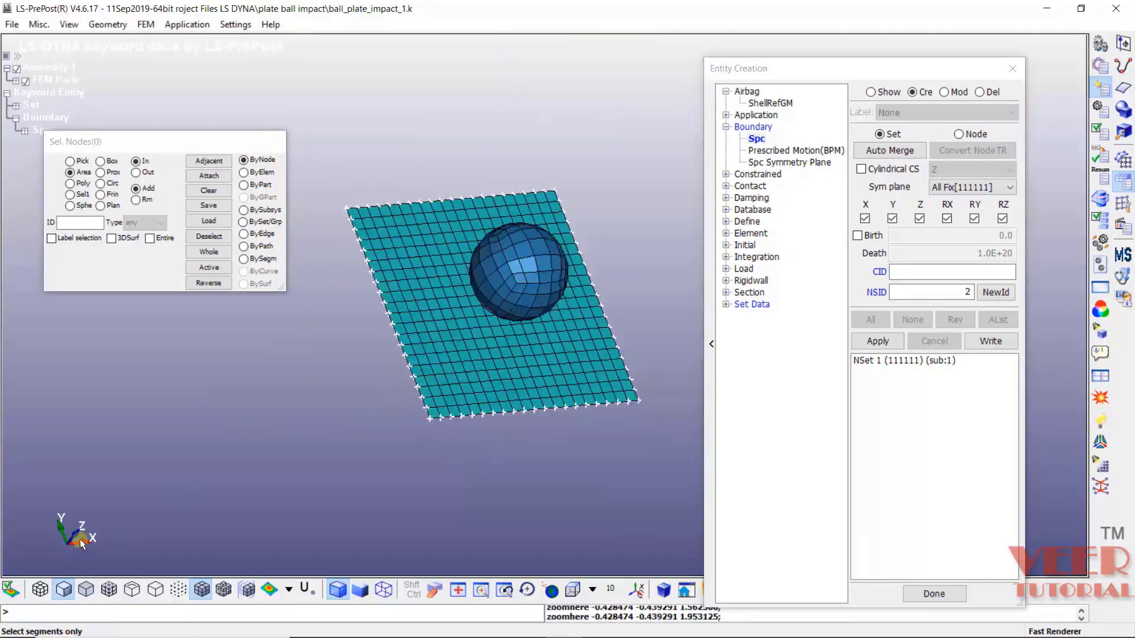
{"action": "scroll", "coordinate": [73, 555], "scroll_direction": "down", "scroll_amount": 2}
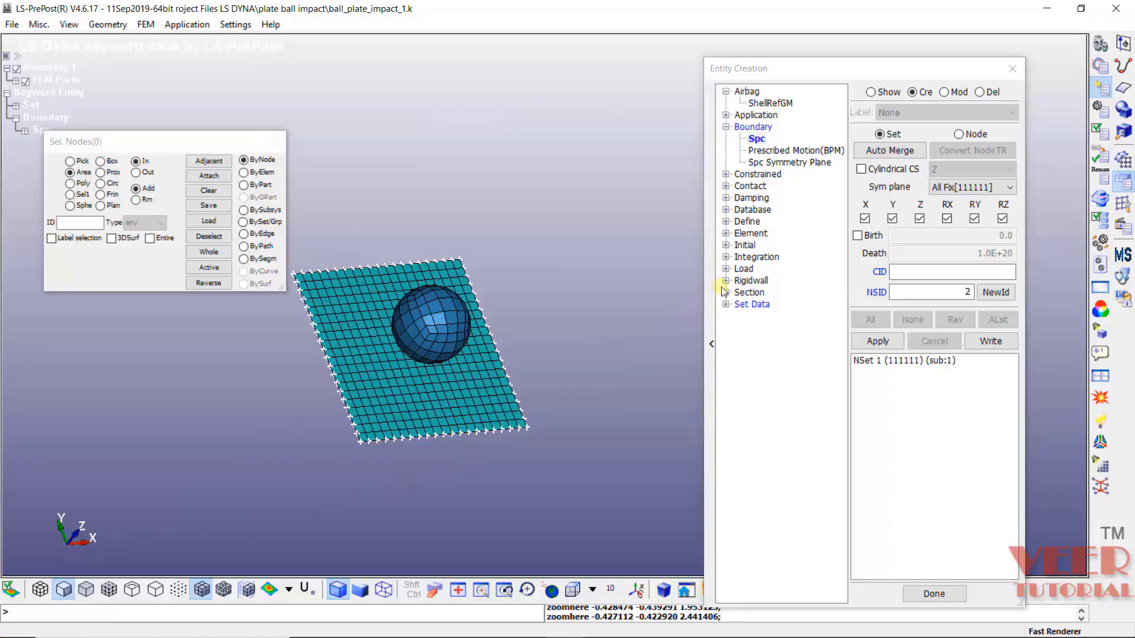
{"action": "left_click", "coordinate": [726, 245]}
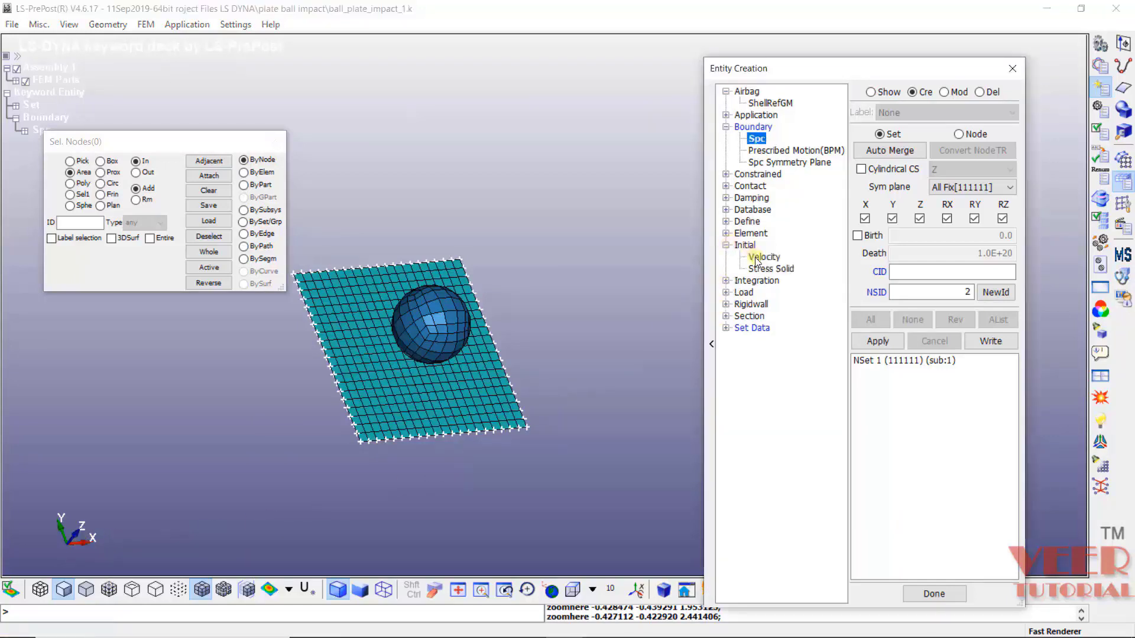
{"action": "left_click", "coordinate": [759, 257]}
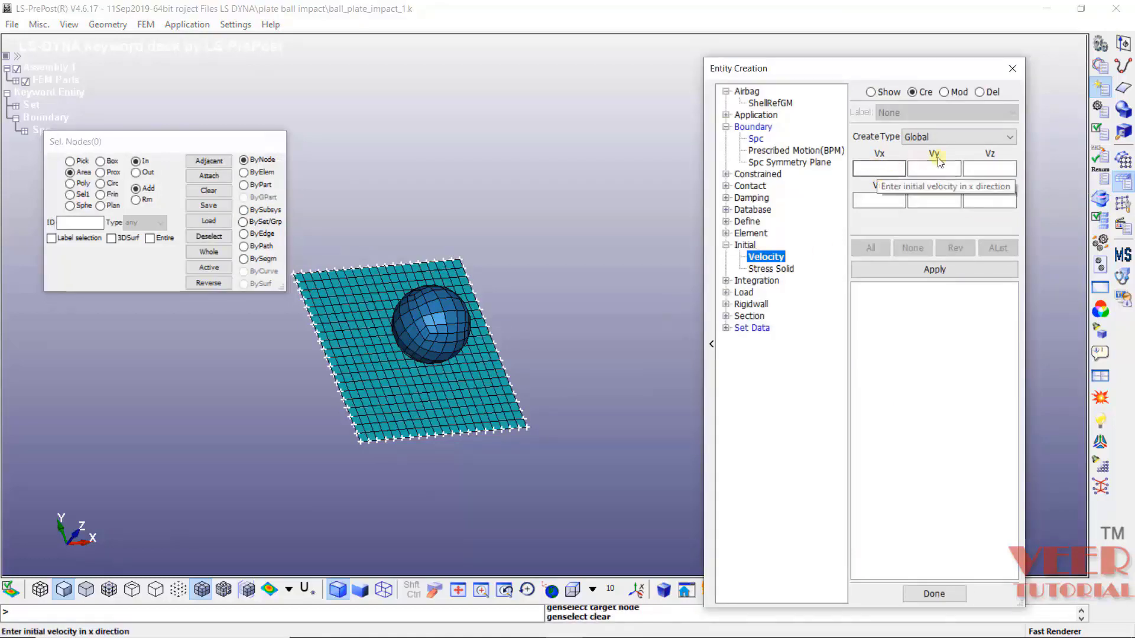
- Define the initial velocity components as Vx 0, Vy 0 and Vz -10
{"action": "left_click", "coordinate": [886, 197]}
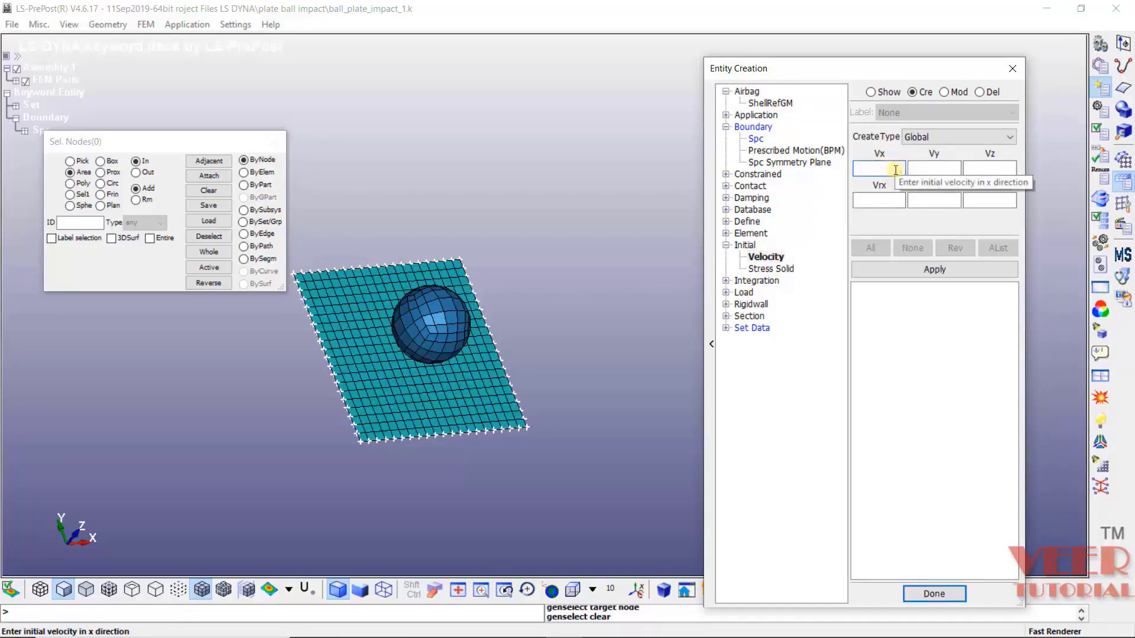
{"action": "left_click", "coordinate": [895, 170]}
{"action": "type", "text": "00"}
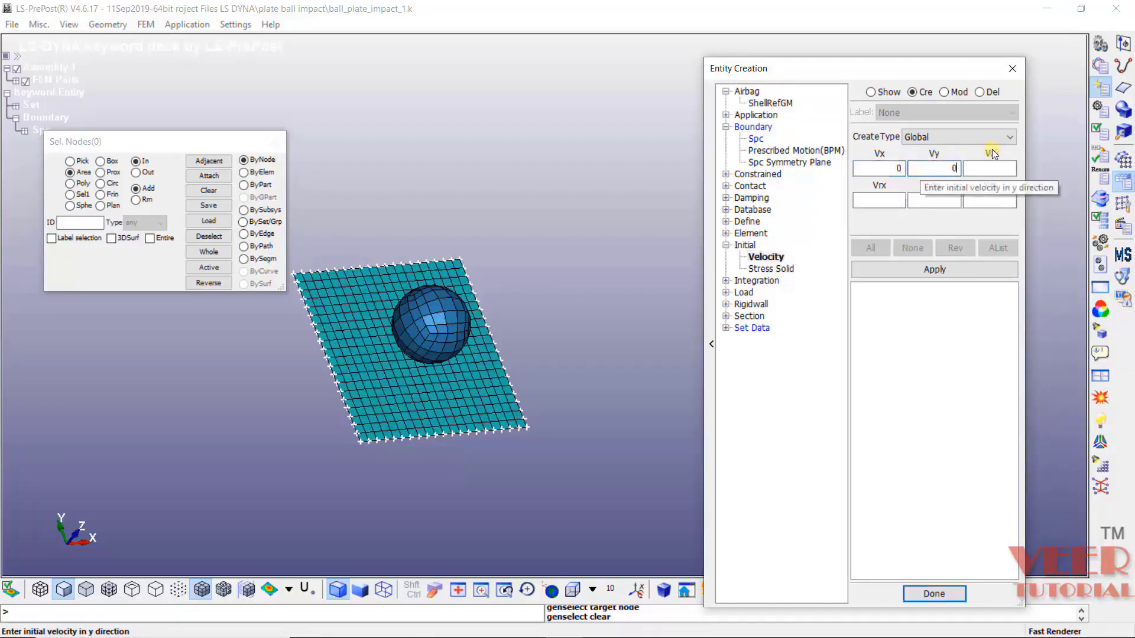
{"action": "left_click", "coordinate": [999, 168]}
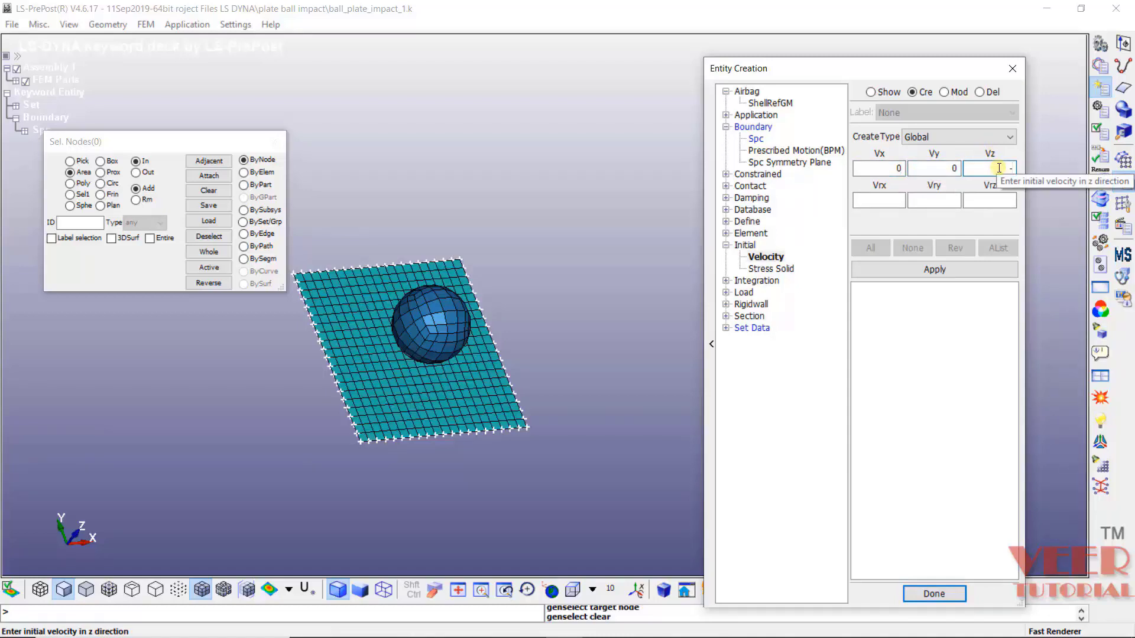
{"action": "type", "text": "-10"}
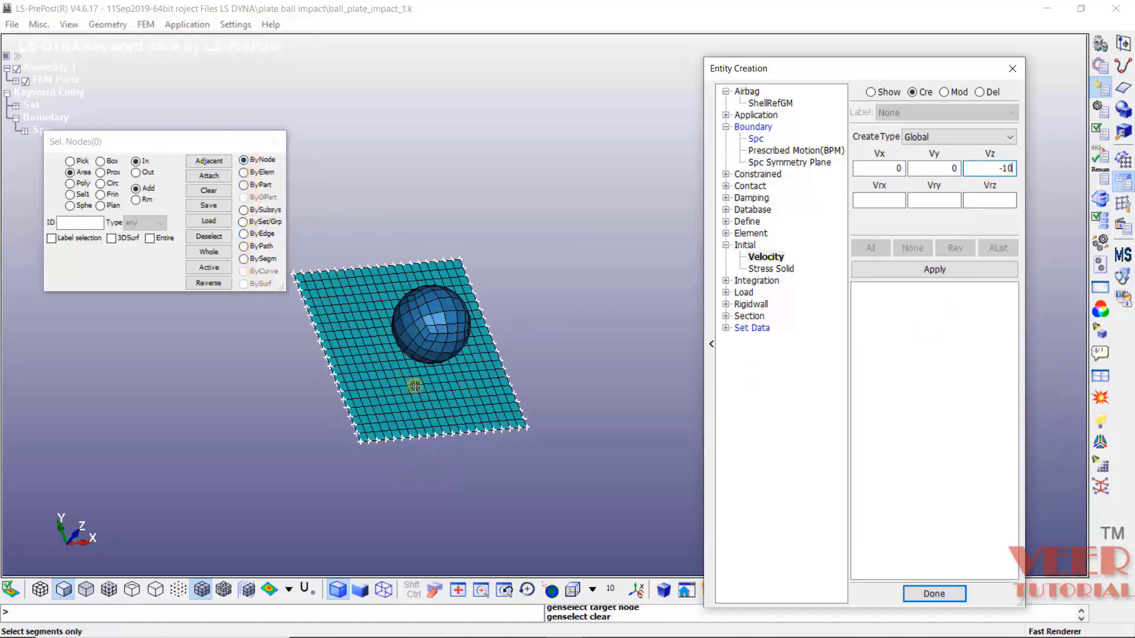
- Select all nodes of the ball by part, apply the initial velocity to them, and finish entity creation
{"action": "left_click", "coordinate": [244, 186]}
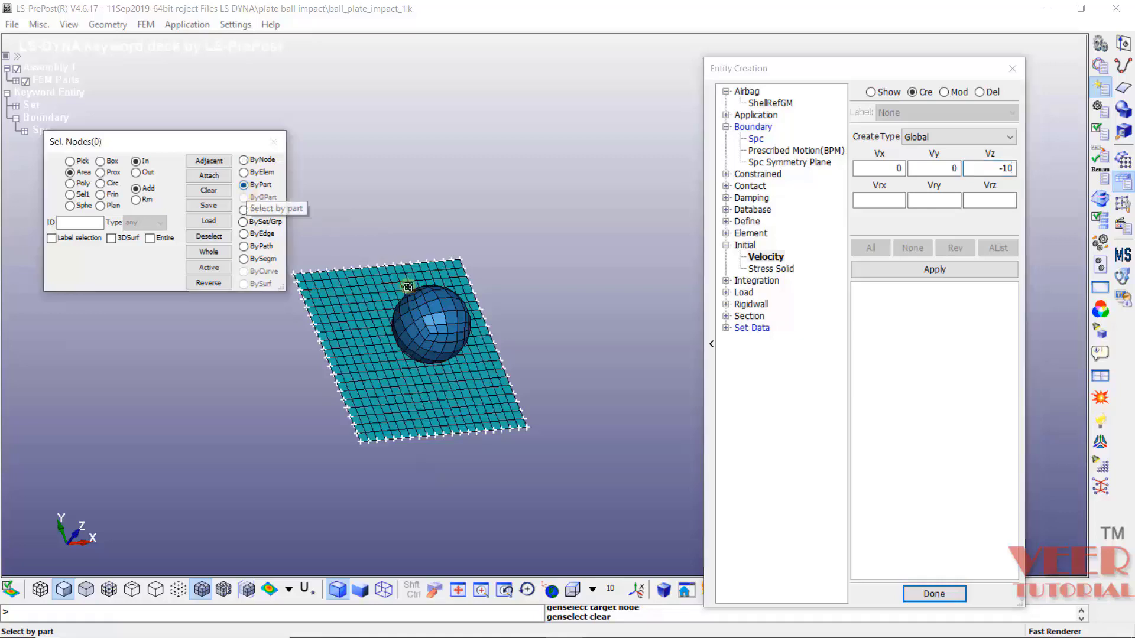
{"action": "left_click", "coordinate": [433, 330]}
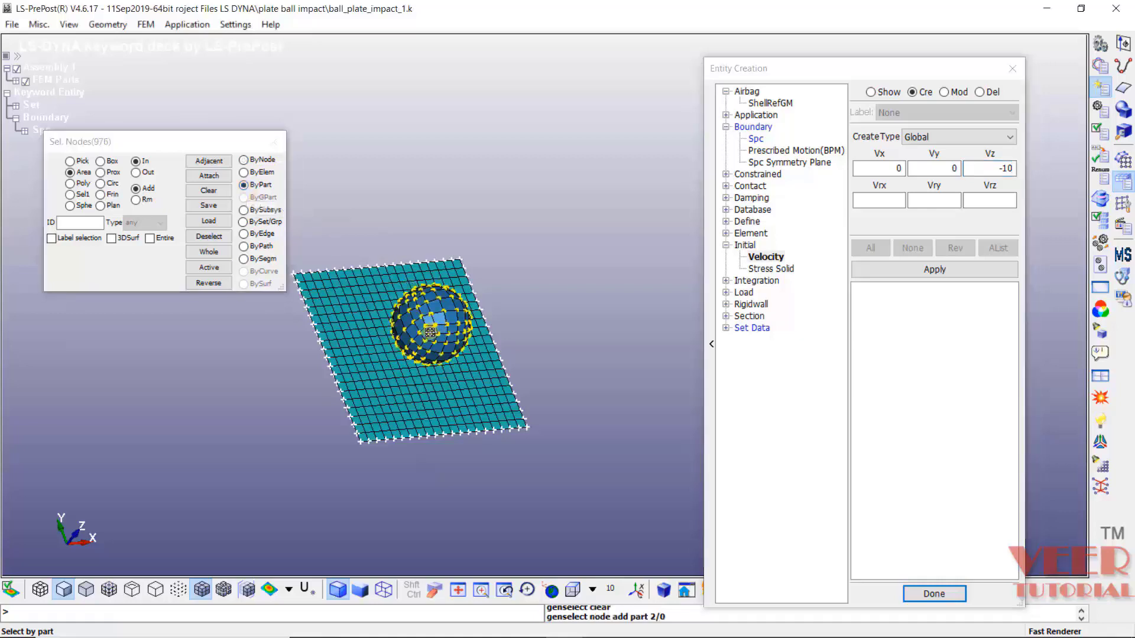
{"action": "left_click", "coordinate": [948, 273]}
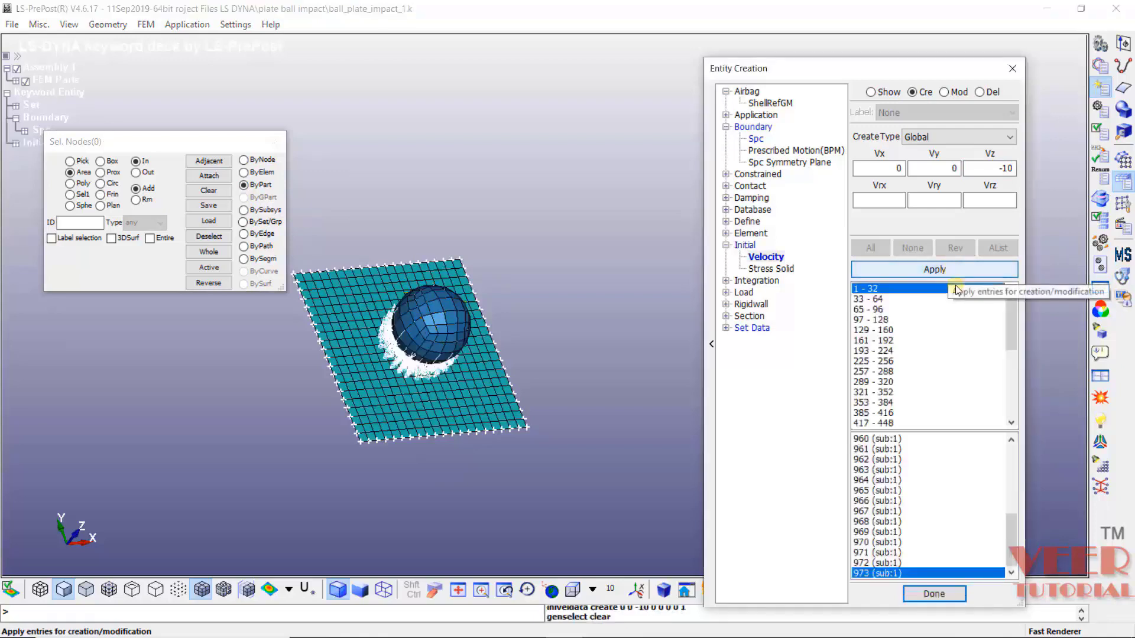
{"action": "left_click_drag", "start_coordinate": [498, 422], "coordinate": [379, 375], "text": "shift"}
{"action": "scroll", "coordinate": [379, 375], "scroll_direction": "up", "scroll_amount": 5}
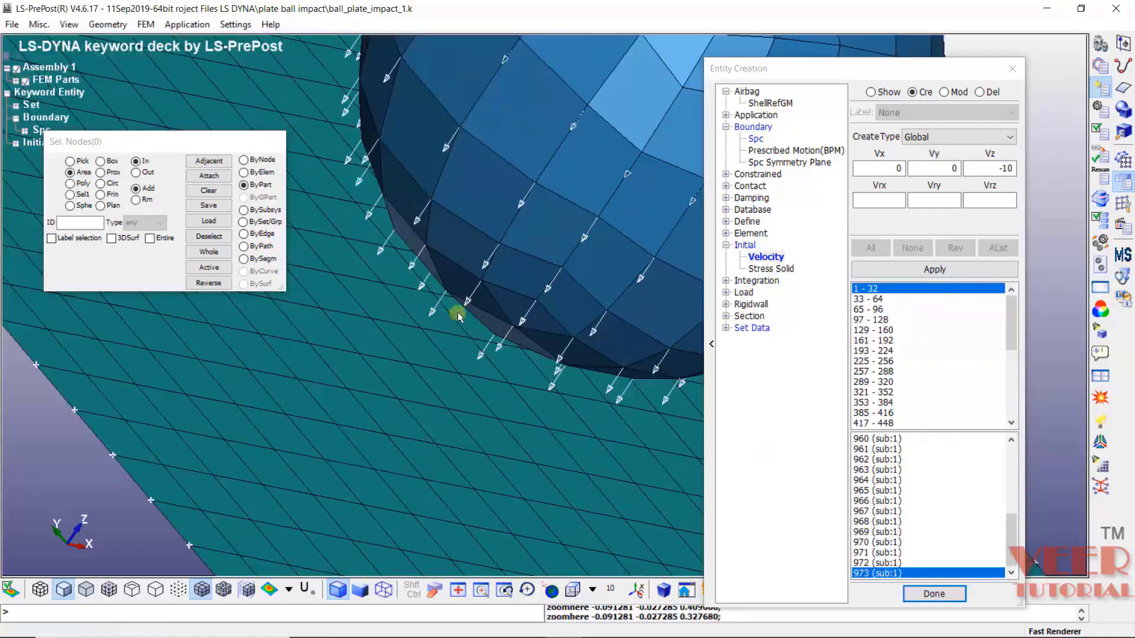
{"action": "scroll", "coordinate": [339, 340], "scroll_direction": "down", "scroll_amount": 5}
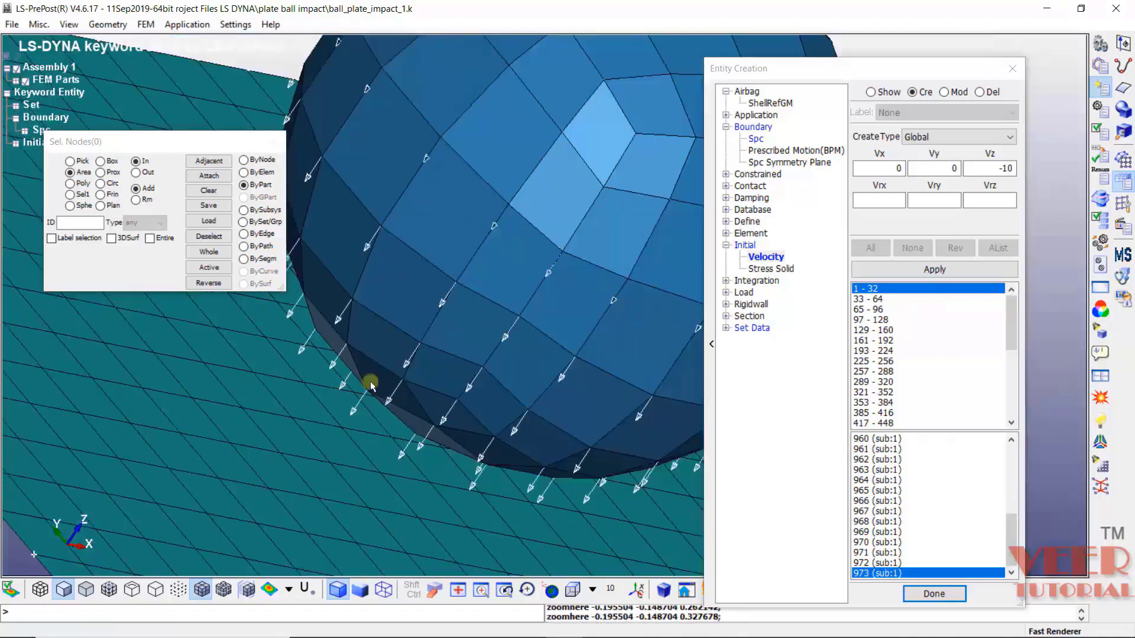
{"action": "left_click_drag", "start_coordinate": [318, 388], "coordinate": [487, 303], "text": "shift"}
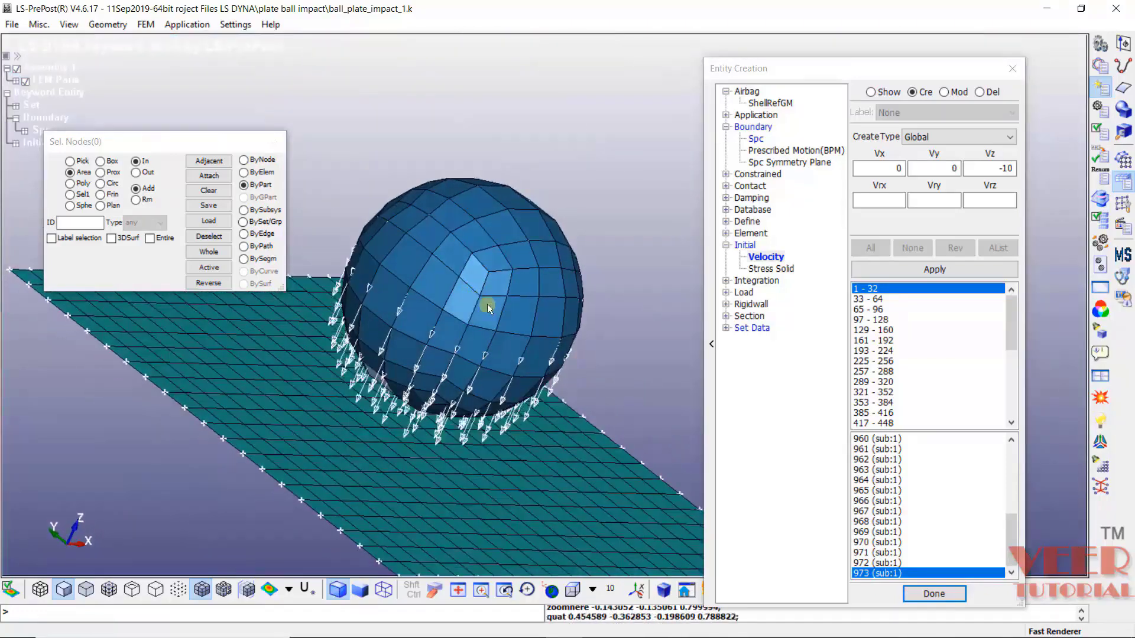
{"action": "left_click", "coordinate": [934, 594]}
{"action": "scroll", "coordinate": [679, 265], "scroll_direction": "down", "scroll_amount": 3}
{"action": "left_click_drag", "start_coordinate": [672, 263], "coordinate": [693, 309], "text": "shift"}
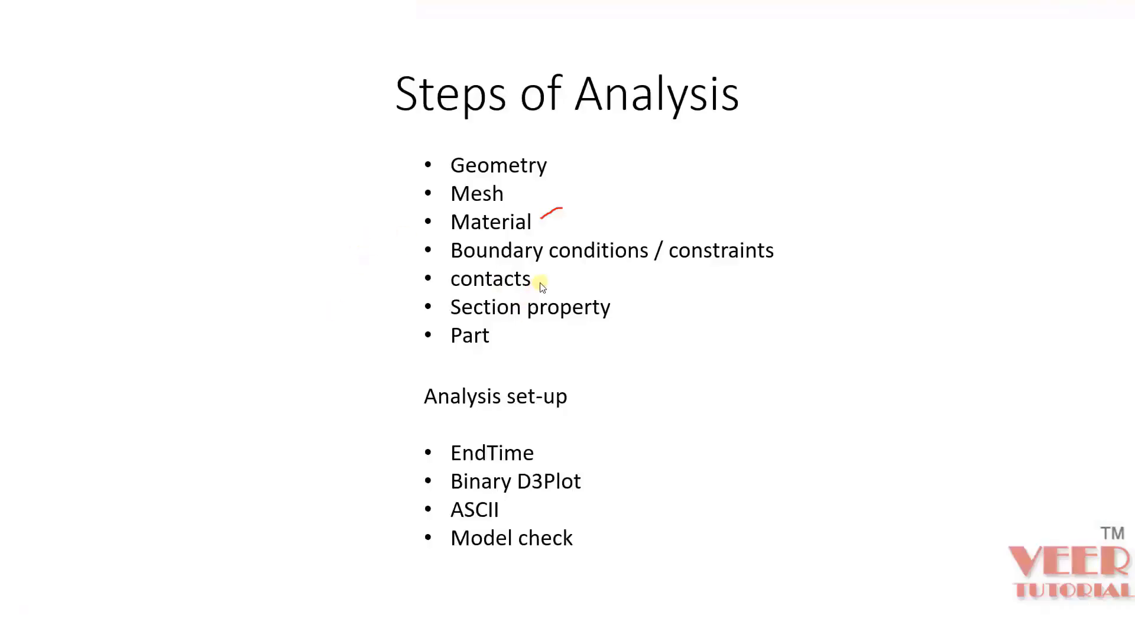
{"action": "left_click_drag", "start_coordinate": [539, 283], "coordinate": [554, 282]}
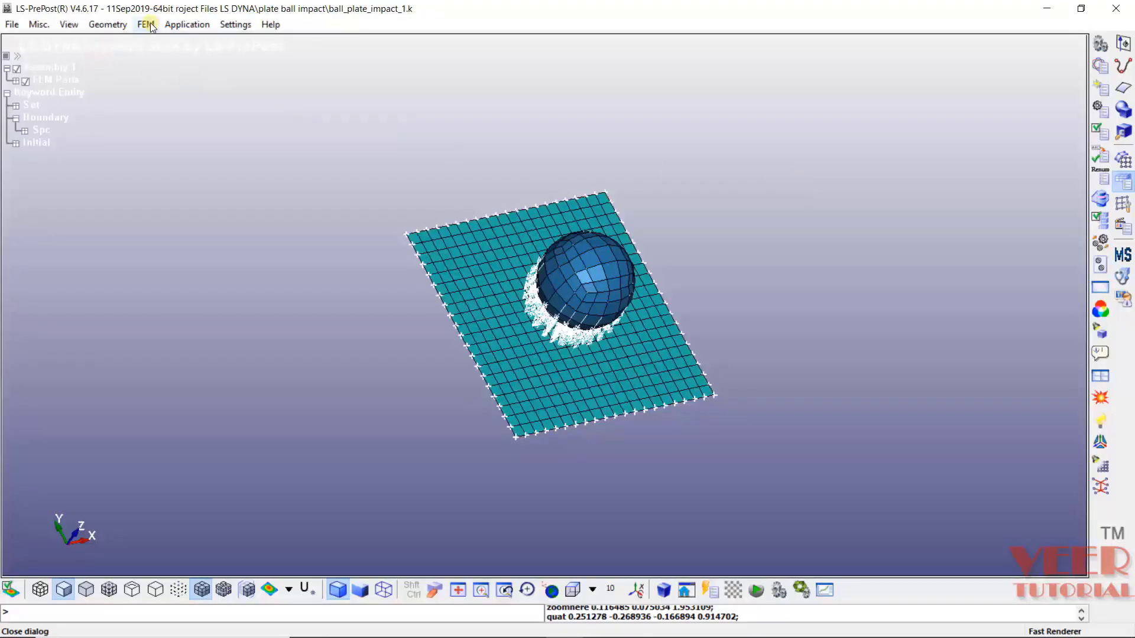
- Open the Keyword Manager and collapse its whole keyword tree
{"action": "left_click", "coordinate": [145, 25]}
{"action": "mouse_move", "coordinate": [201, 67]}
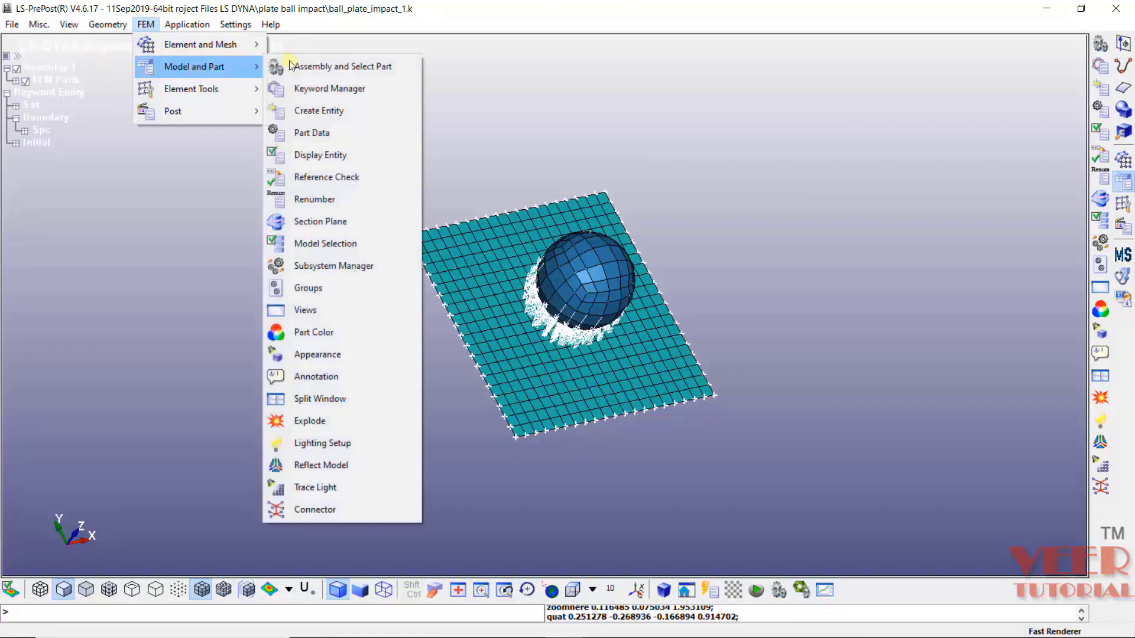
{"action": "left_click", "coordinate": [340, 93]}
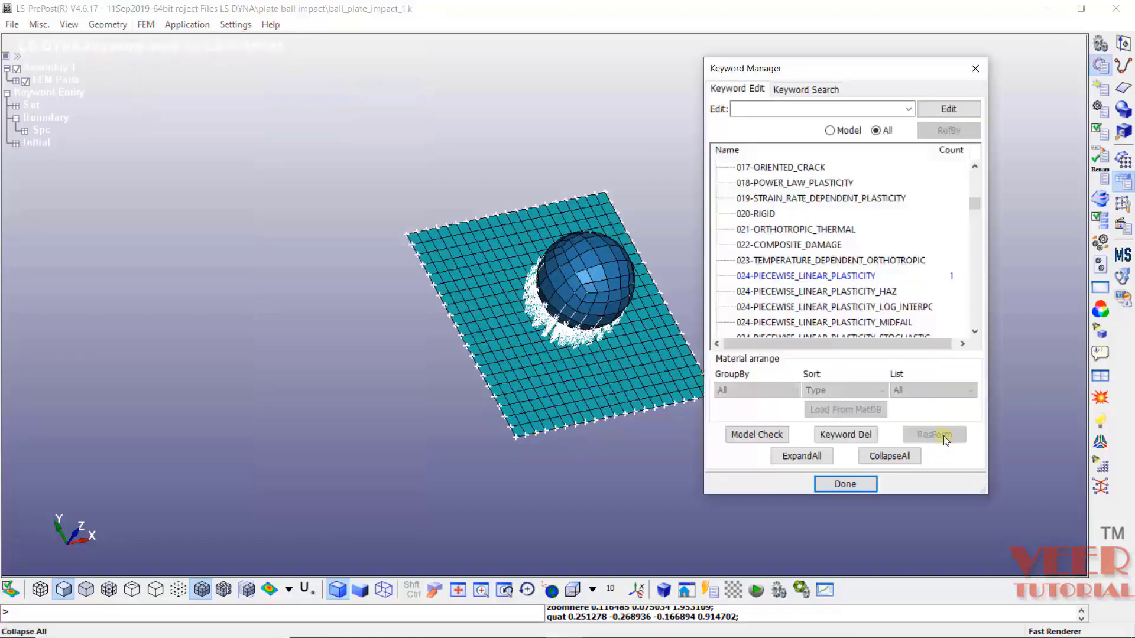
{"action": "left_click", "coordinate": [901, 458]}
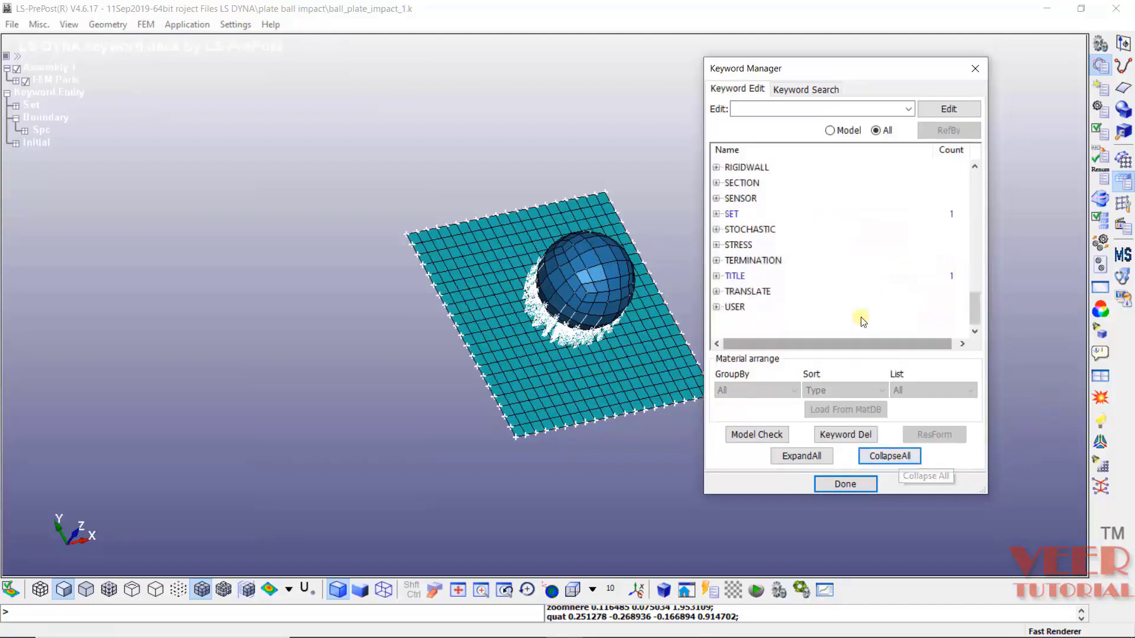
{"action": "left_click_drag", "start_coordinate": [976, 323], "coordinate": [989, 203]}
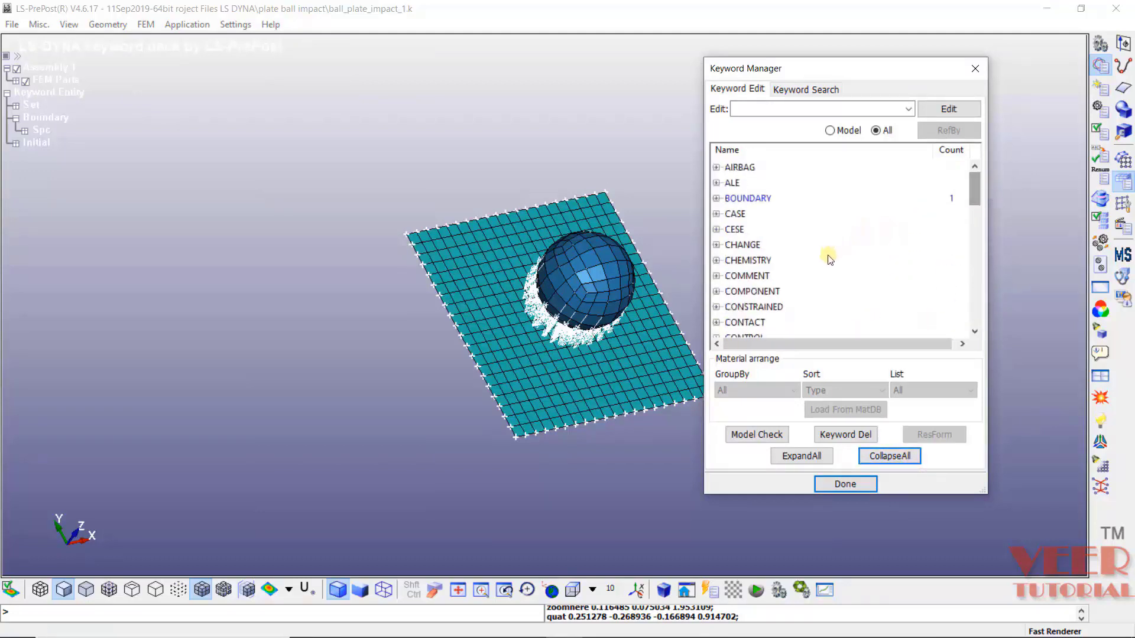
- Find AUTOMATIC_SURFACE_TO_SURFACE among the CONTACT keywords and open its input form
{"action": "scroll", "coordinate": [857, 248], "scroll_direction": "down", "scroll_amount": 2}
{"action": "left_click", "coordinate": [763, 230]}
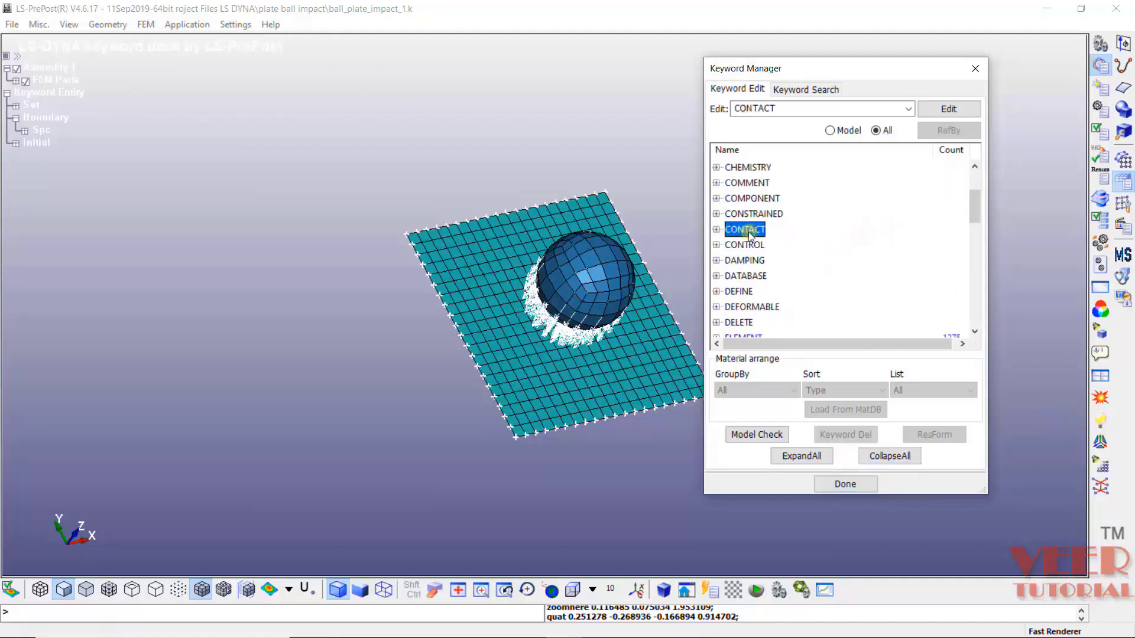
{"action": "left_click", "coordinate": [716, 230]}
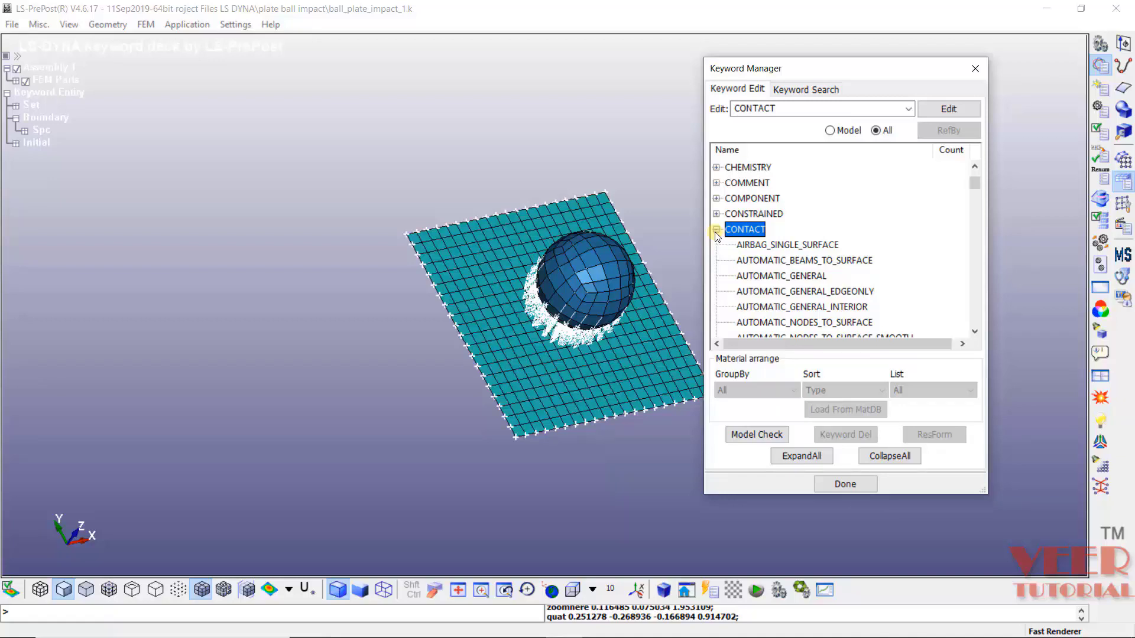
{"action": "scroll", "coordinate": [847, 291], "scroll_direction": "down", "scroll_amount": 3}
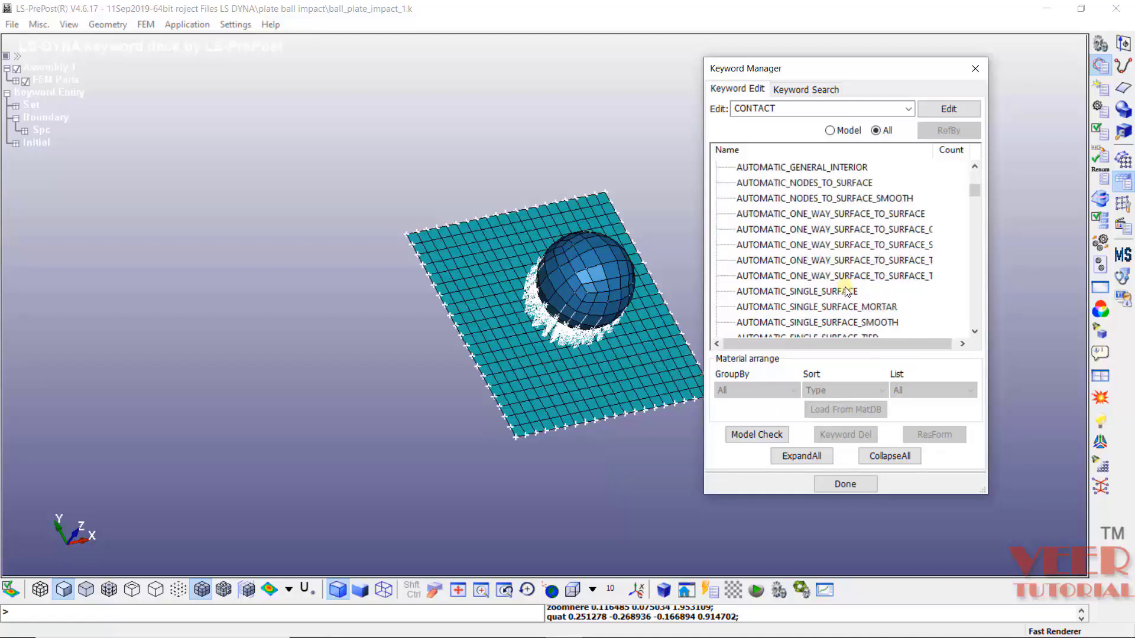
{"action": "scroll", "coordinate": [847, 291], "scroll_direction": "down", "scroll_amount": 1}
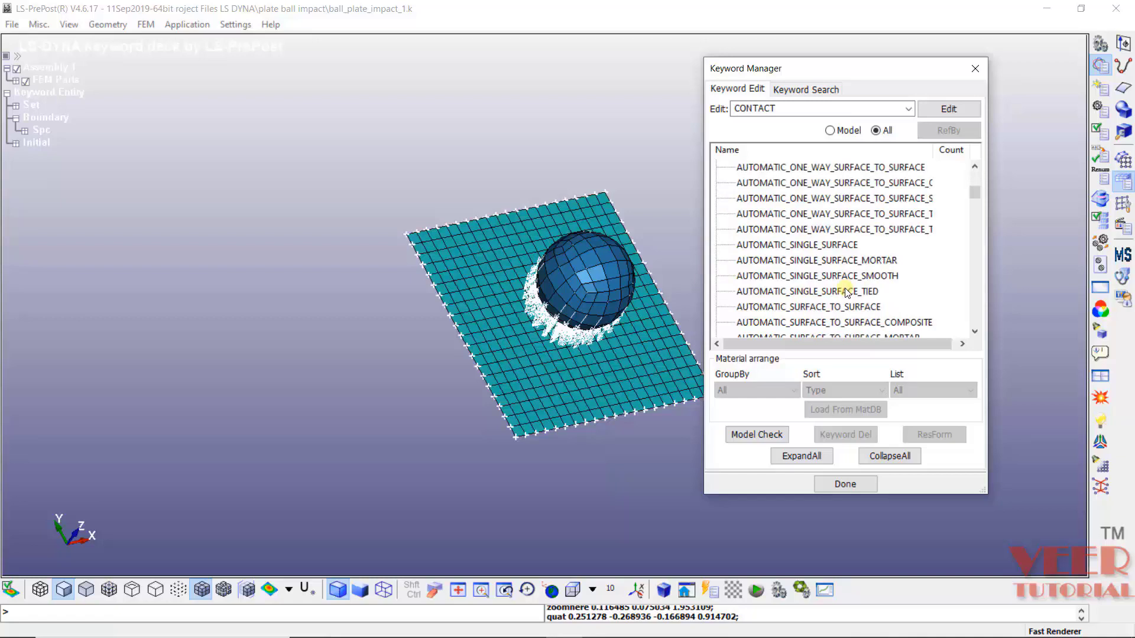
{"action": "scroll", "coordinate": [876, 276], "scroll_direction": "down", "scroll_amount": 1}
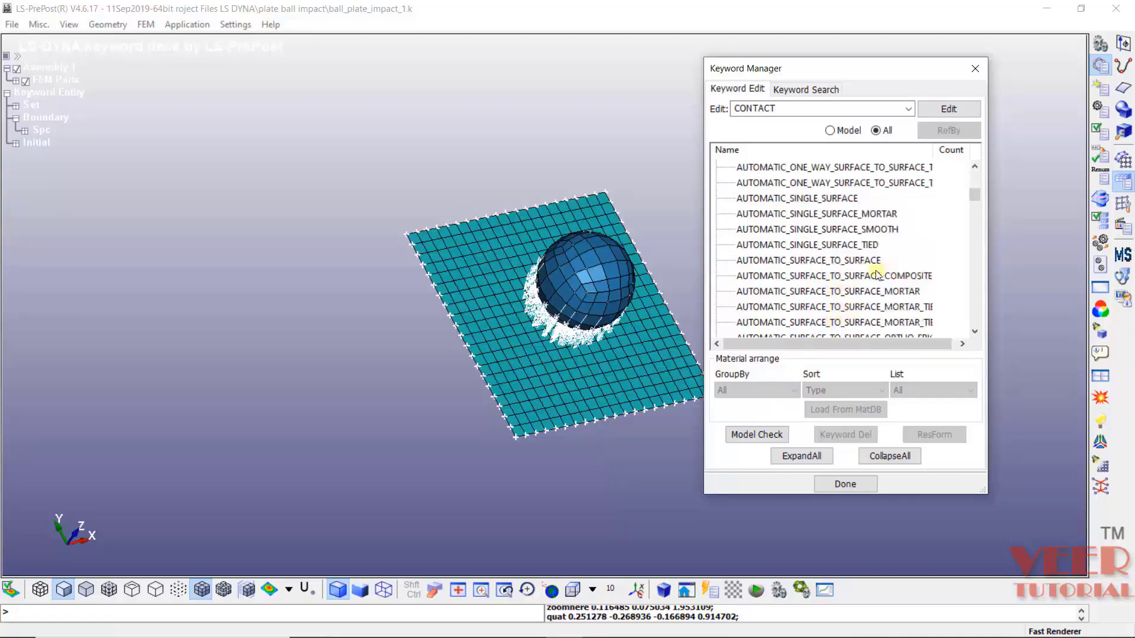
{"action": "left_click", "coordinate": [776, 261]}
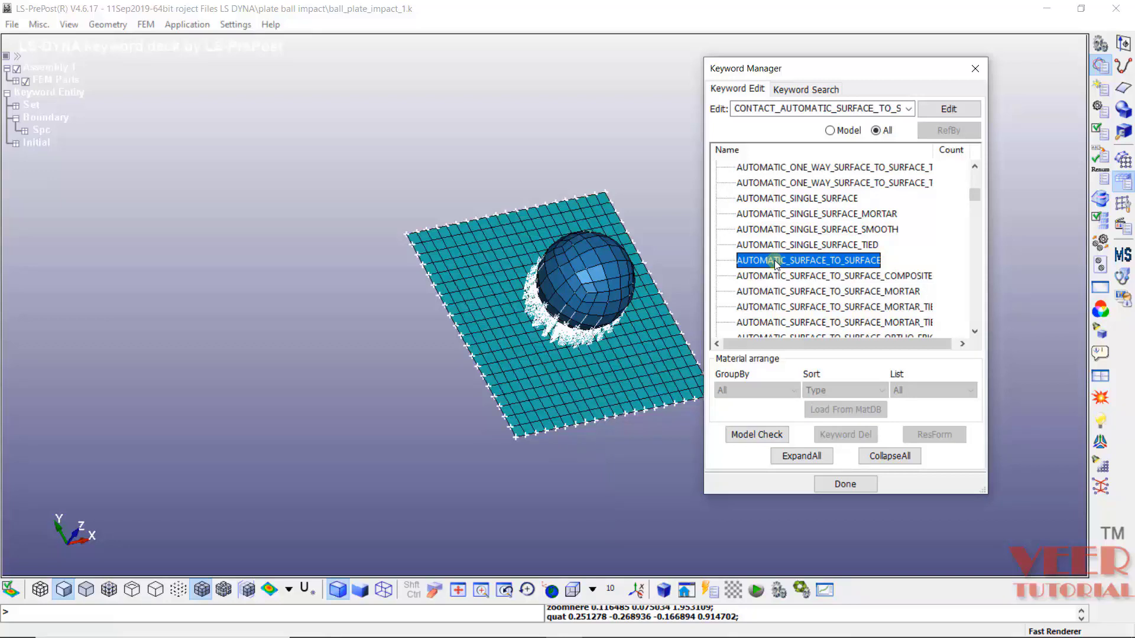
{"action": "double_click", "coordinate": [775, 261]}
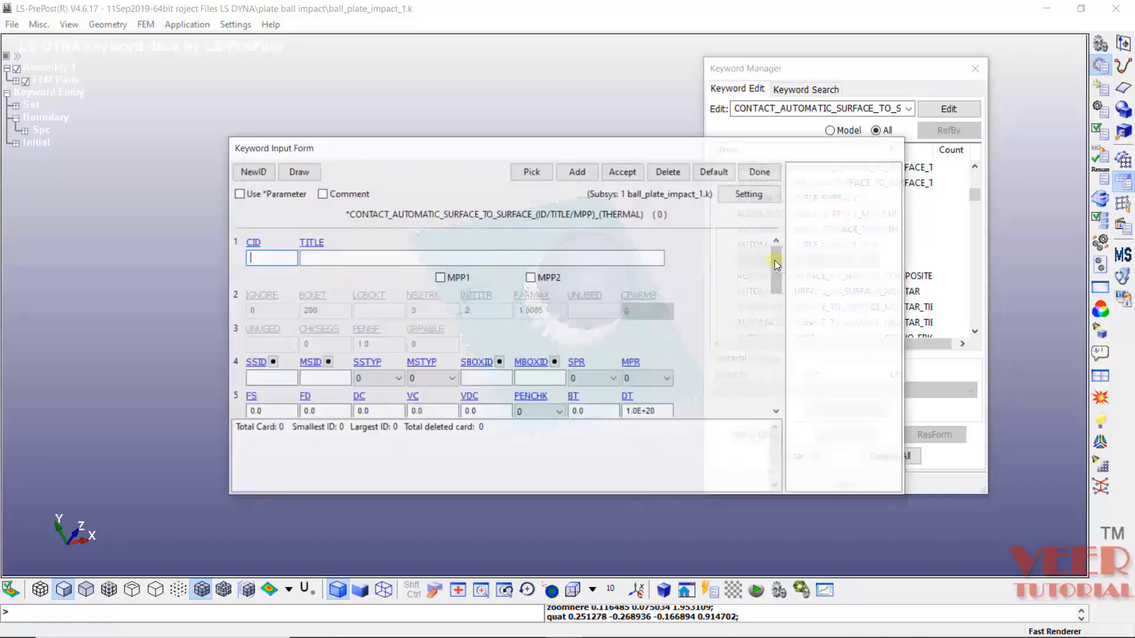
- Start a new contact entry with ID 1 and title it Plate_ball_contact
{"action": "left_click", "coordinate": [577, 171]}
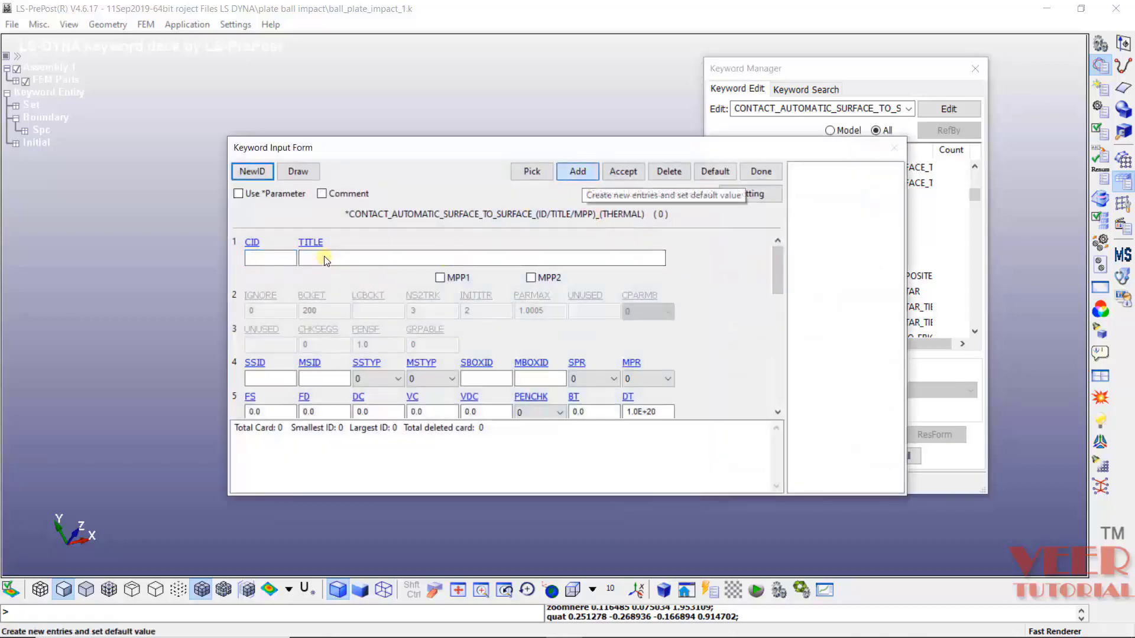
{"action": "left_click", "coordinate": [347, 256]}
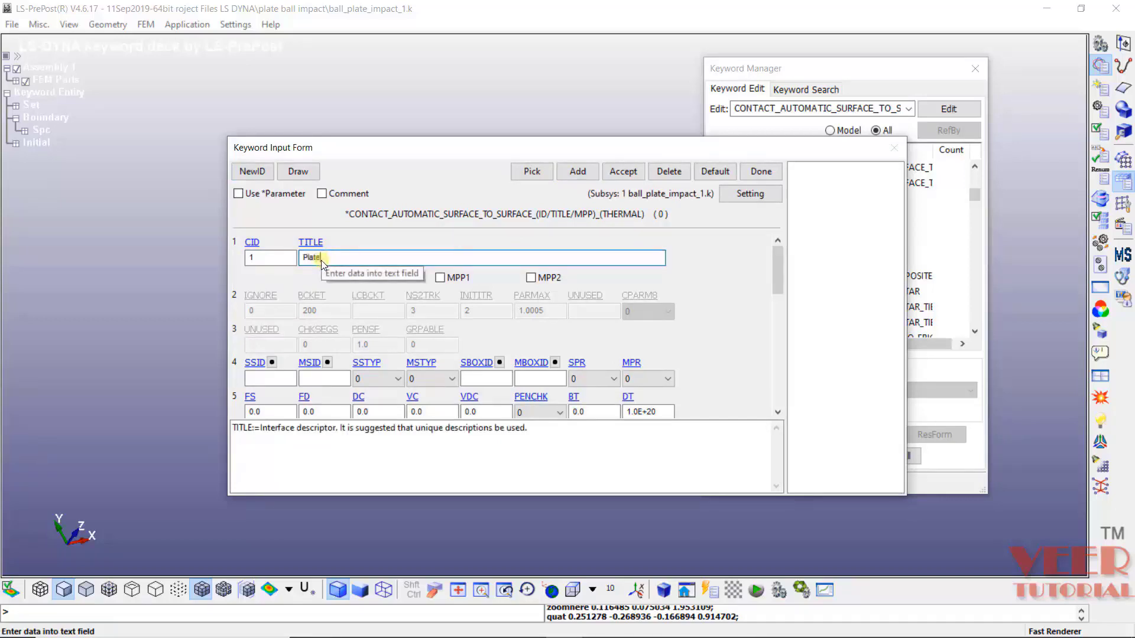
{"action": "type", "text": "Plate "}
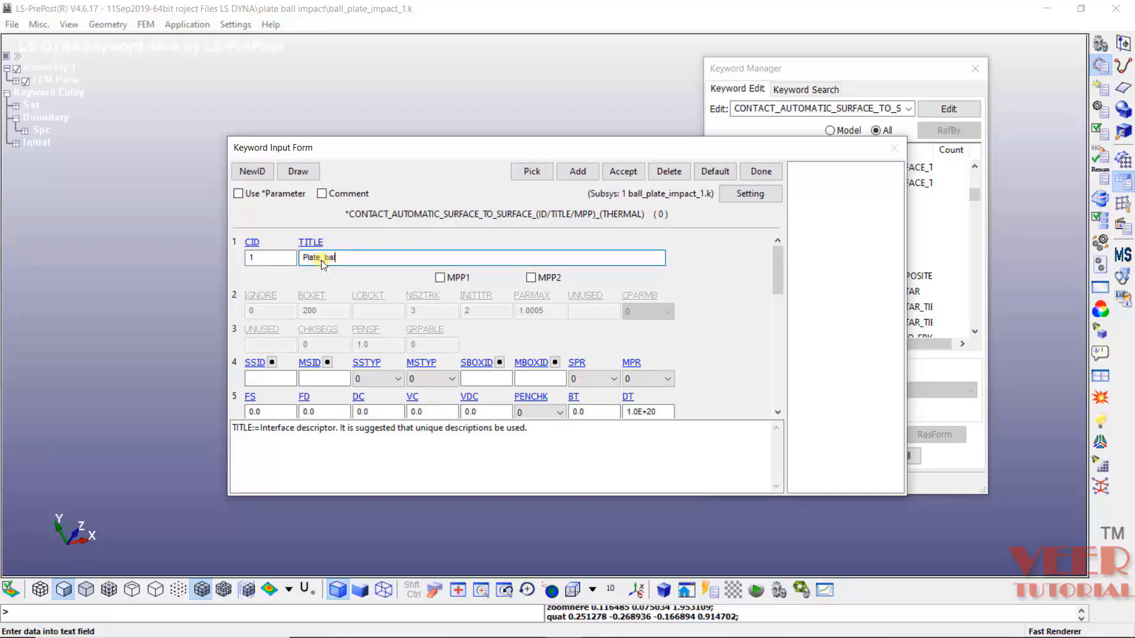
{"action": "type", "text": "ball_conatct"}
{"action": "key", "text": "BackSpace"}
{"action": "key", "text": "BackSpace"}
{"action": "key", "text": "BackSpace"}
{"action": "type", "text": "tact"}
- Read the descriptions of the contact's slave (SSID) and master (MSID) segment ID fields
{"action": "left_click", "coordinate": [269, 379]}
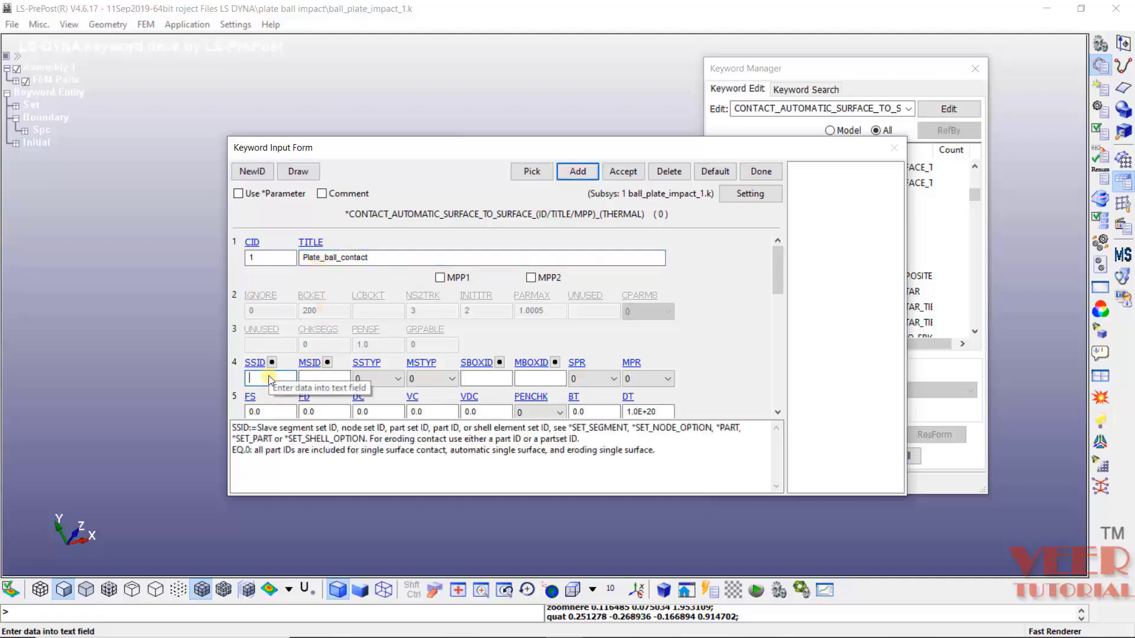
{"action": "left_click_drag", "start_coordinate": [257, 427], "coordinate": [325, 430]}
{"action": "left_click", "coordinate": [325, 379]}
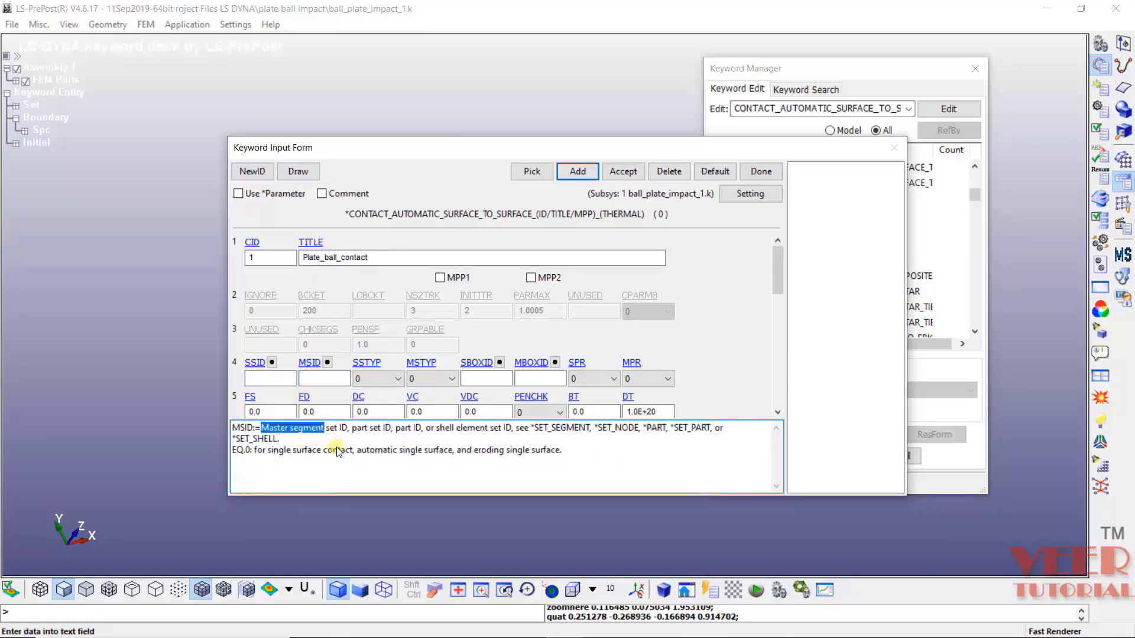
{"action": "left_click", "coordinate": [338, 453]}
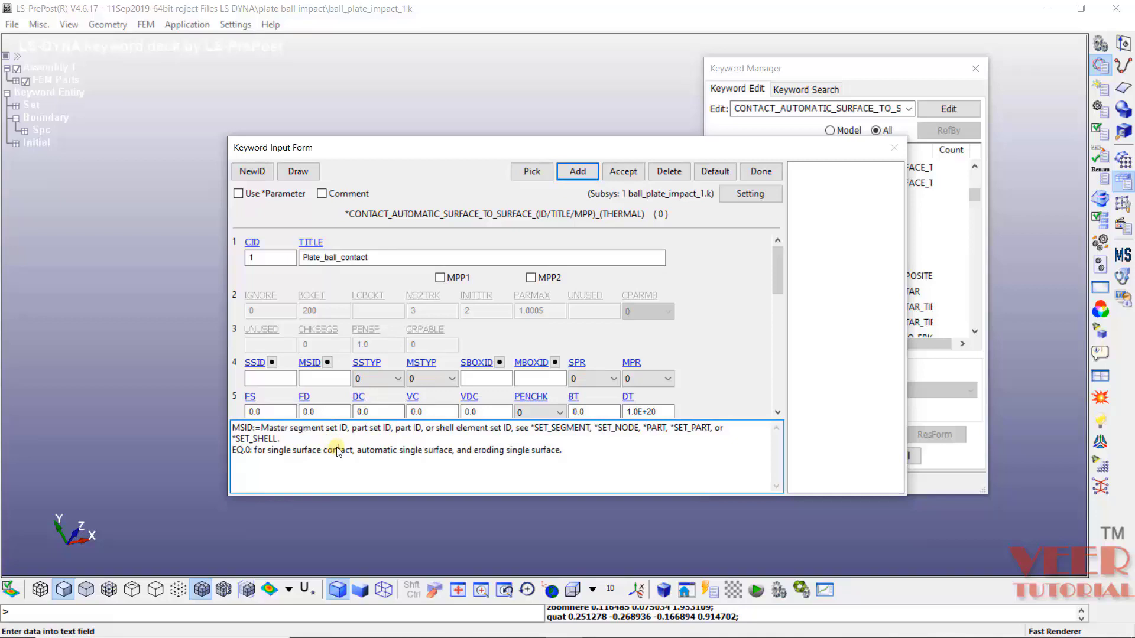
{"action": "triple_click", "coordinate": [269, 429]}
{"action": "left_click", "coordinate": [324, 450]}
{"action": "left_click", "coordinate": [282, 384]}
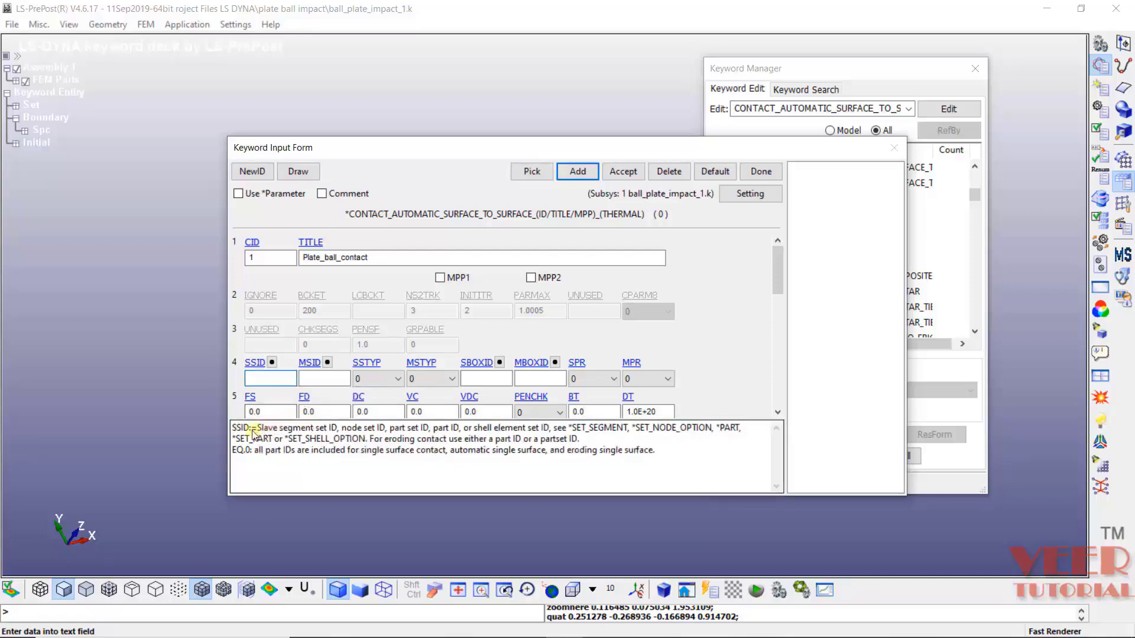
{"action": "left_click_drag", "start_coordinate": [252, 428], "coordinate": [326, 429]}
{"action": "left_click", "coordinate": [308, 441]}
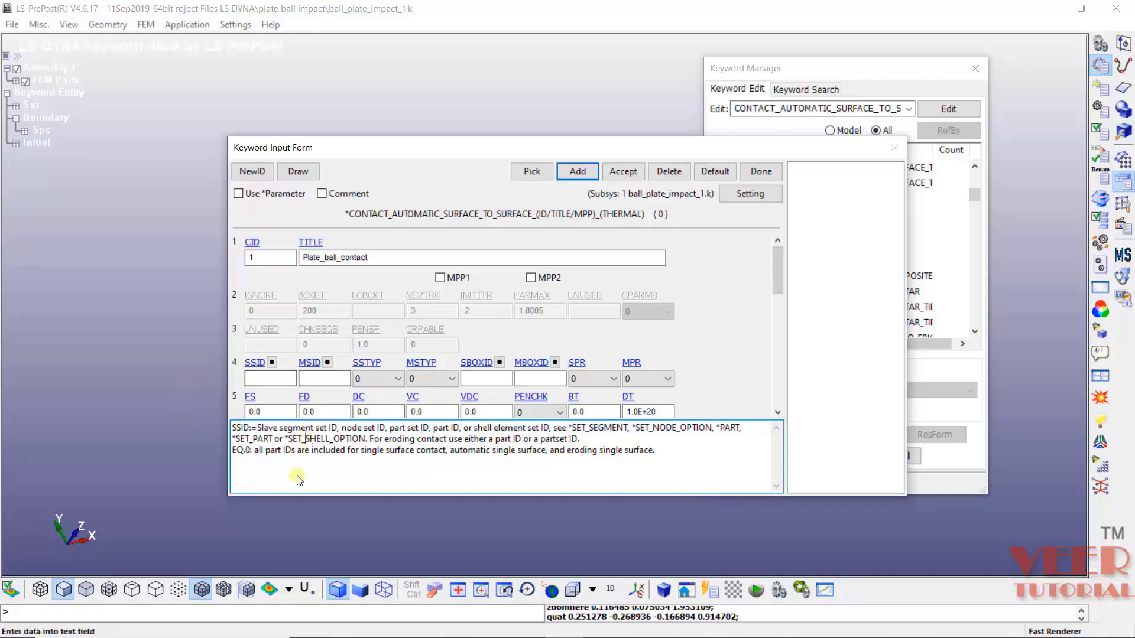
- Set the contact's slave and master segment types, SSTYP and MSTYP, to 3 for part ID
{"action": "left_click", "coordinate": [273, 363]}
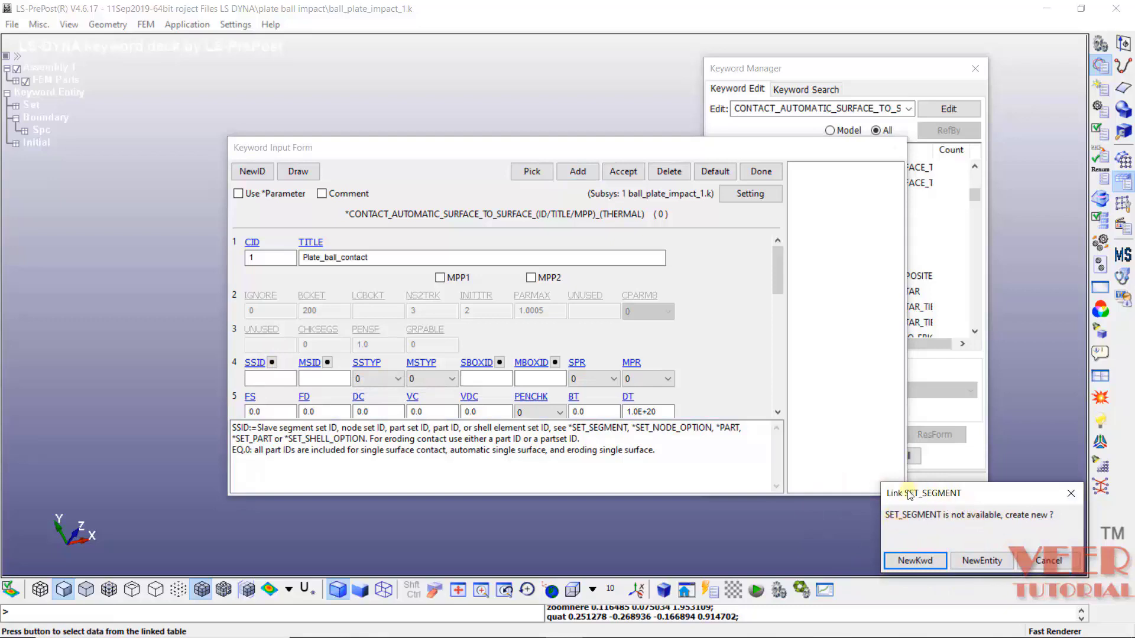
{"action": "left_click", "coordinate": [1049, 561]}
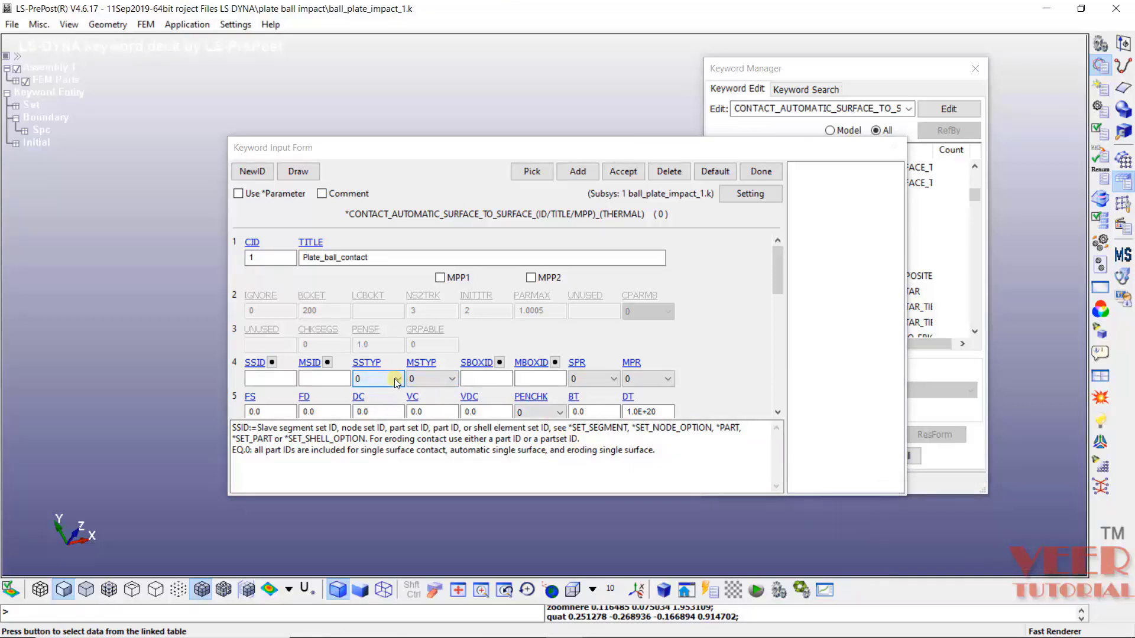
{"action": "left_click", "coordinate": [364, 362]}
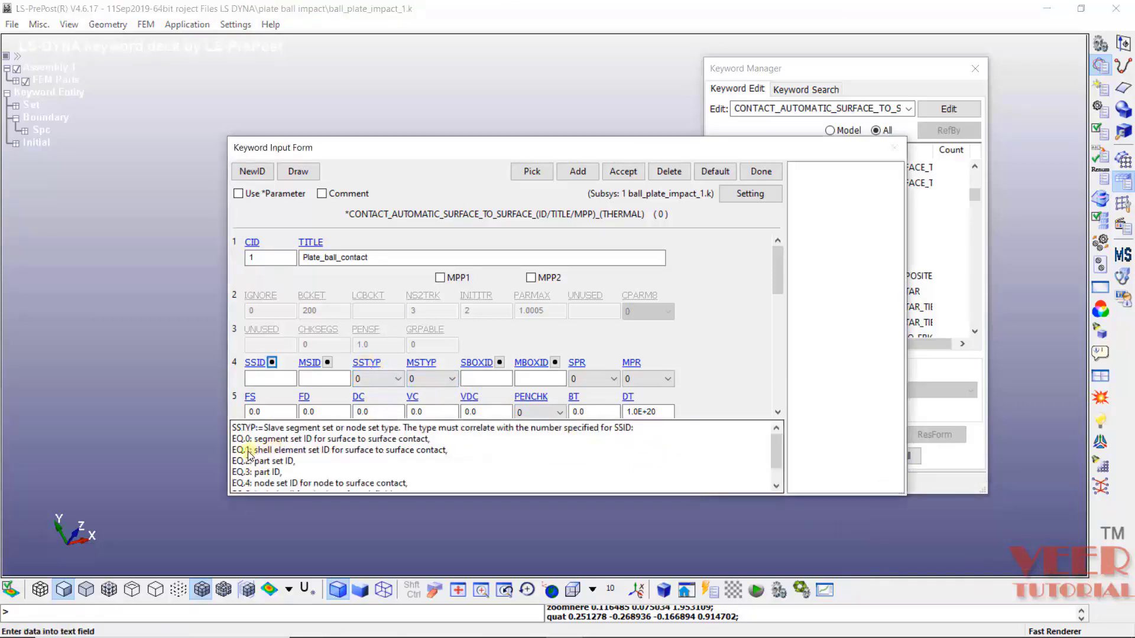
{"action": "left_click_drag", "start_coordinate": [256, 440], "coordinate": [245, 473]}
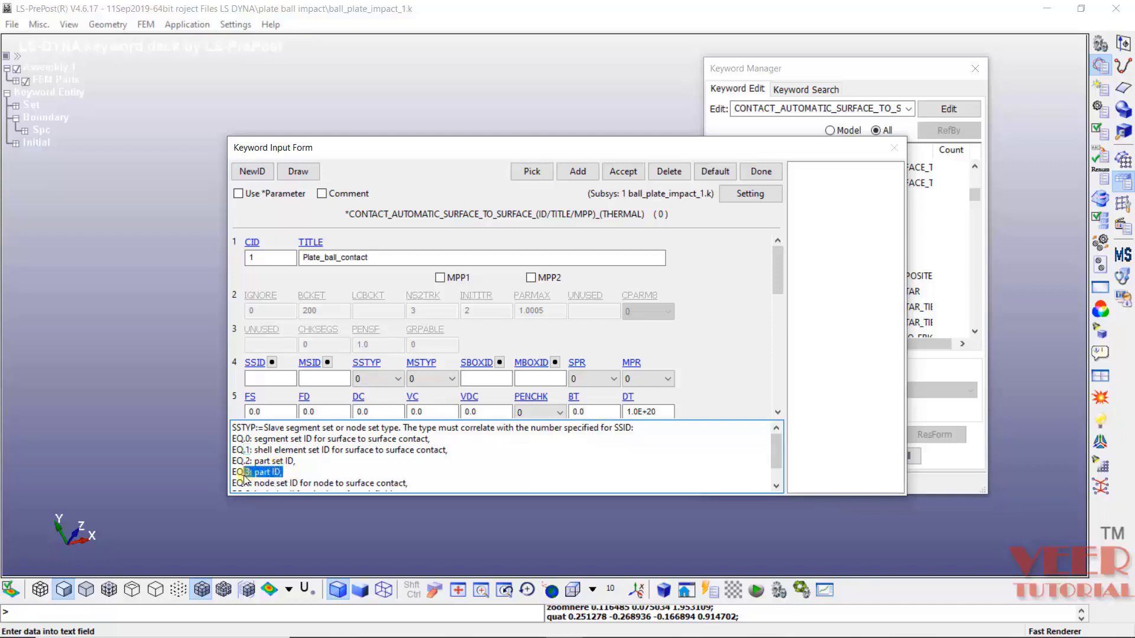
{"action": "left_click", "coordinate": [324, 467]}
{"action": "left_click", "coordinate": [381, 379]}
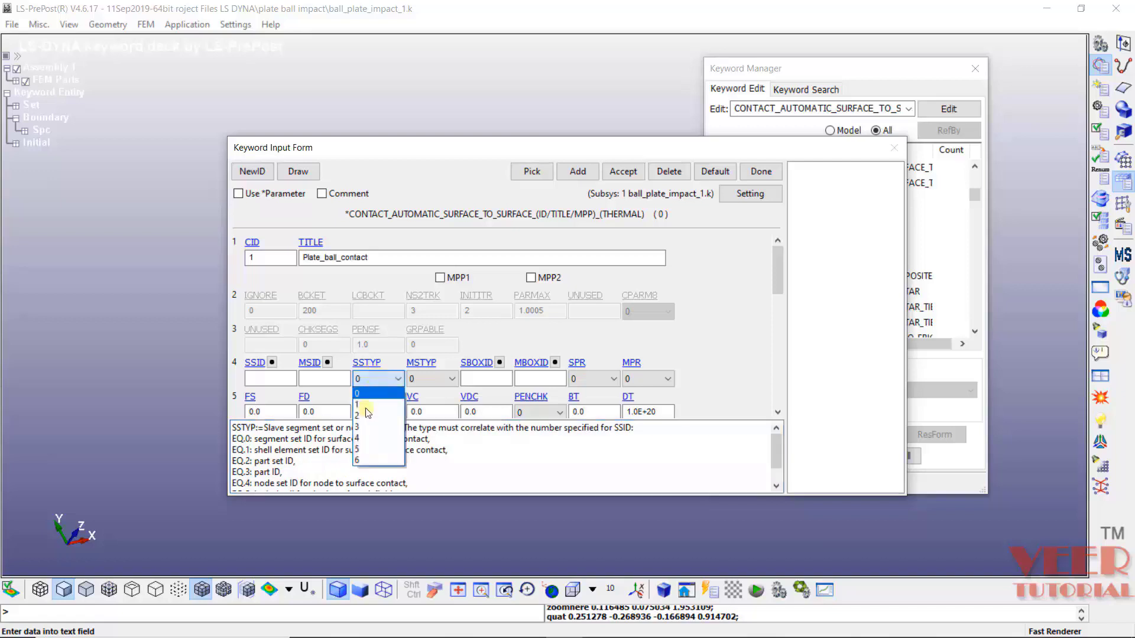
{"action": "left_click", "coordinate": [366, 431]}
{"action": "left_click", "coordinate": [432, 379]}
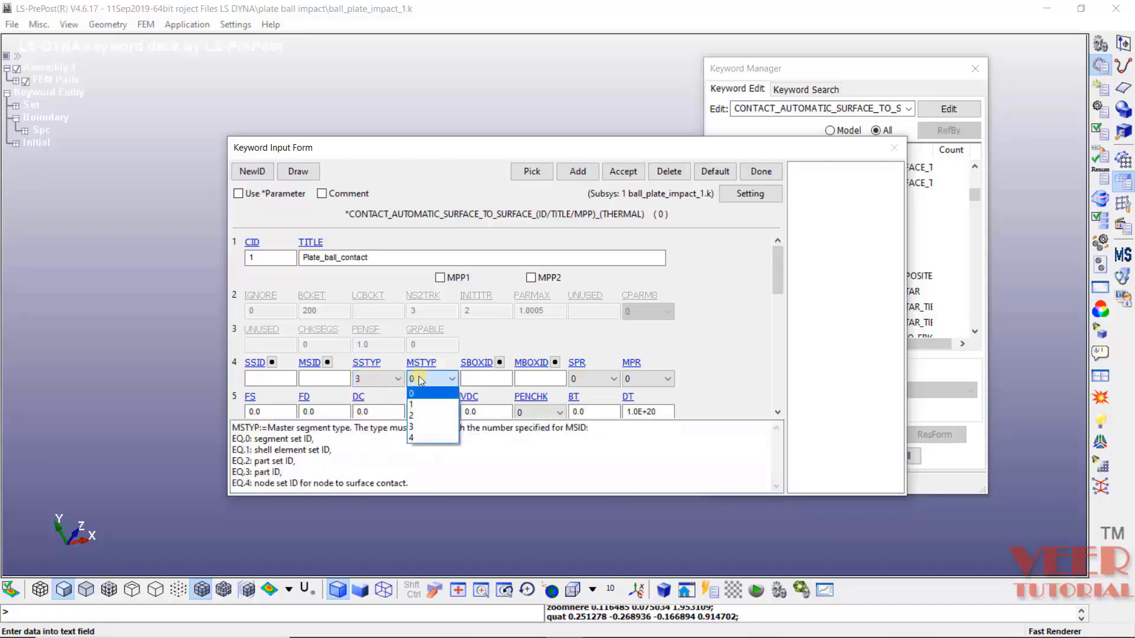
{"action": "left_click", "coordinate": [417, 427]}
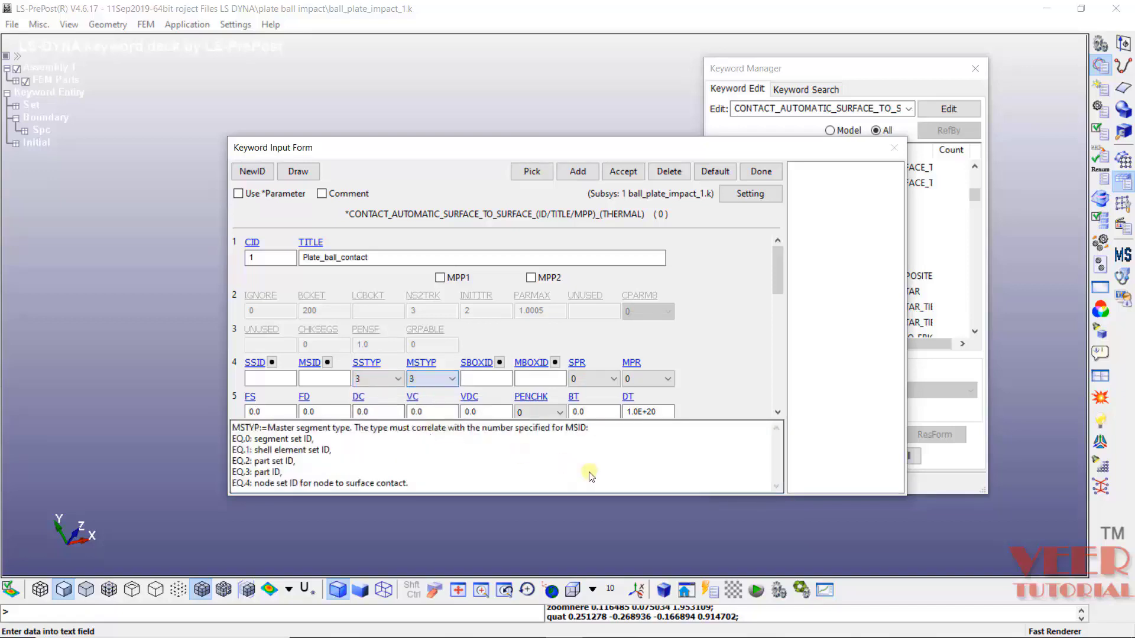
- Assign part 1 plate as the contact's slave (SSID) and part 2 ball as its master (MSID), and accept the entry
{"action": "left_click", "coordinate": [273, 365]}
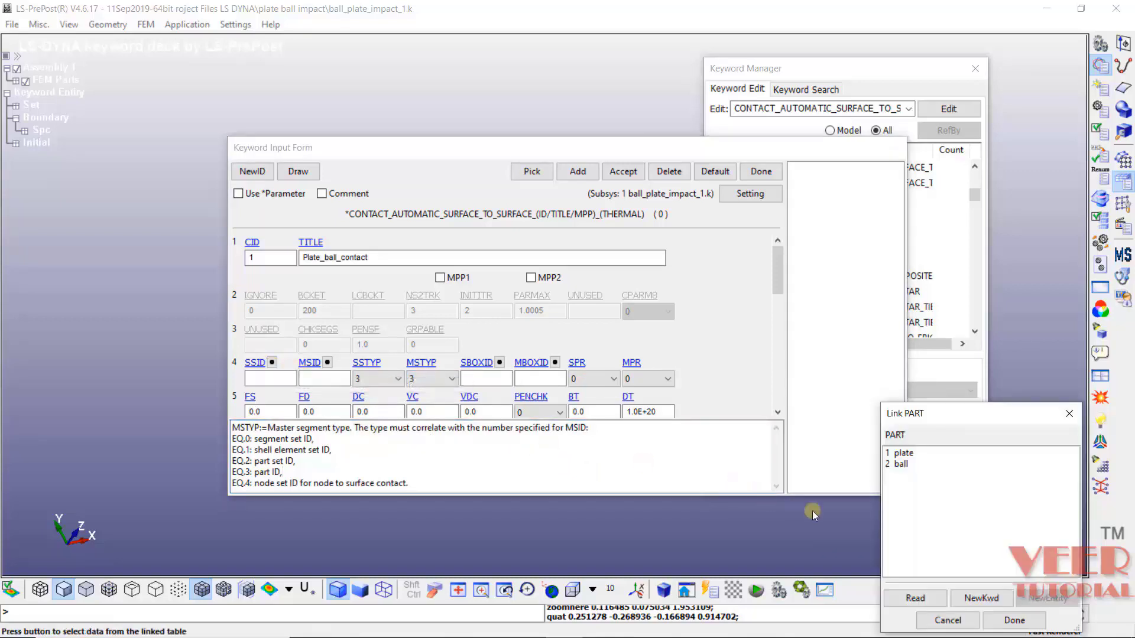
{"action": "left_click", "coordinate": [903, 454]}
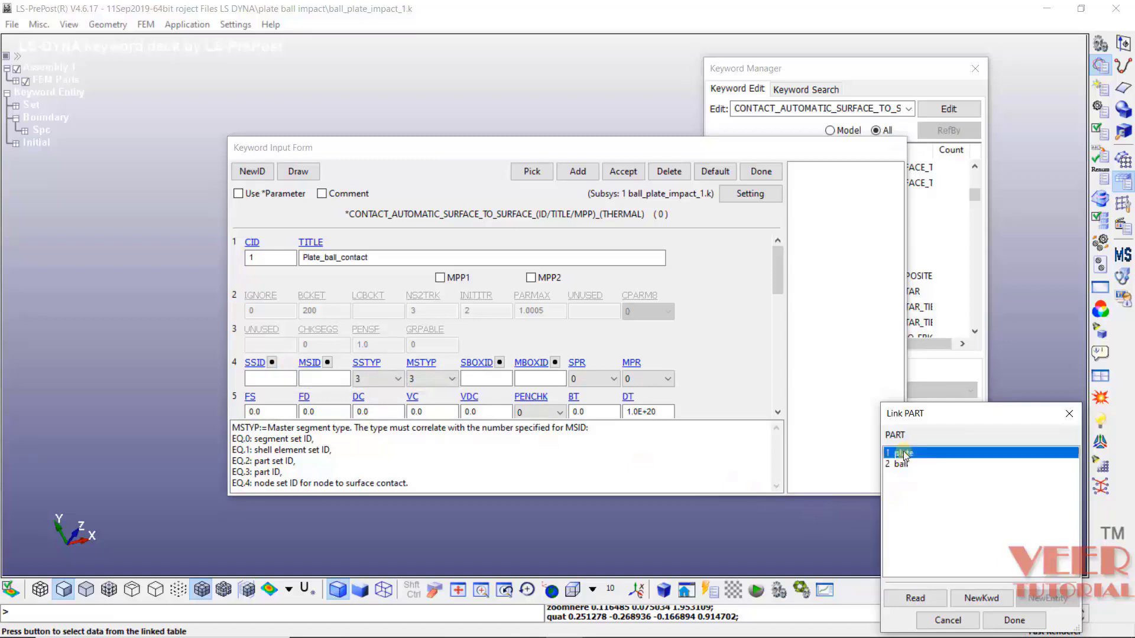
{"action": "left_click", "coordinate": [1010, 621]}
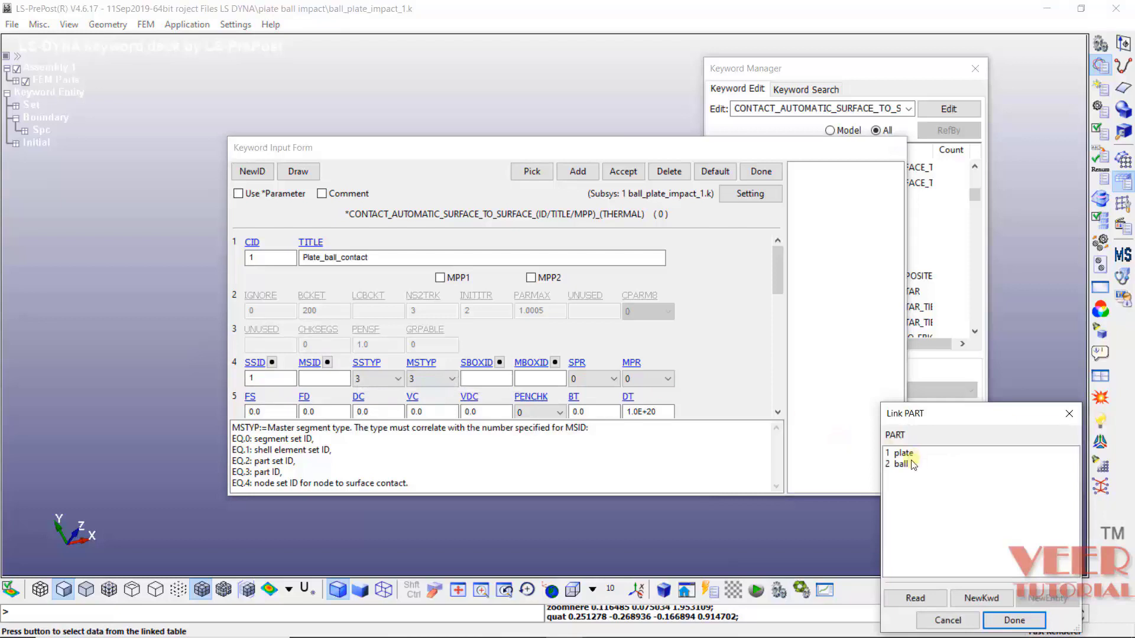
{"action": "left_click", "coordinate": [901, 465]}
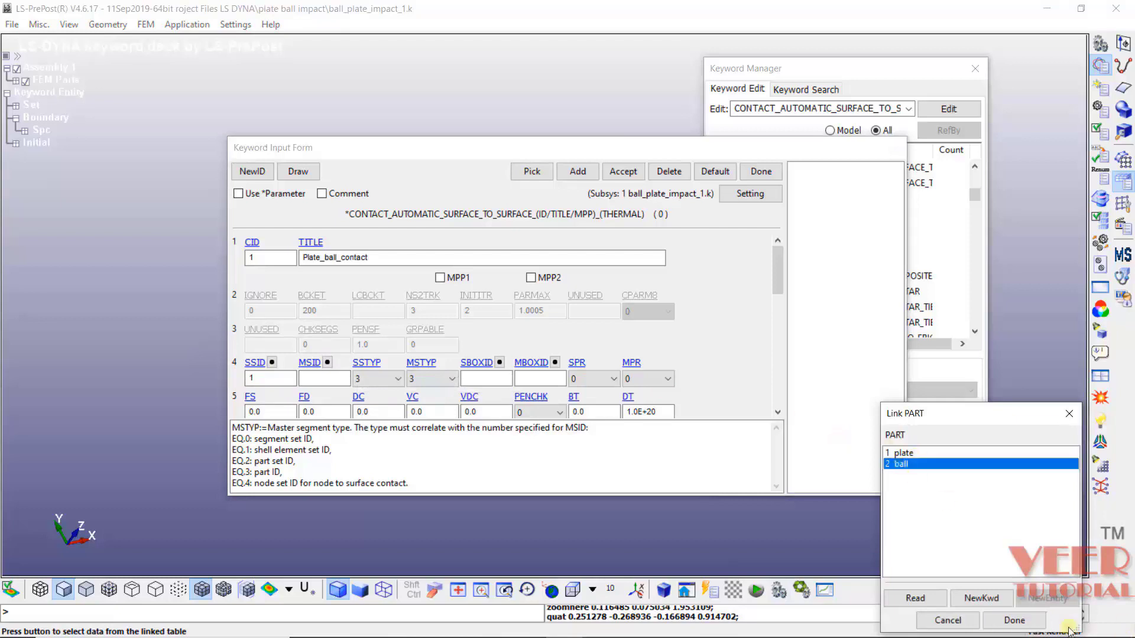
{"action": "left_click", "coordinate": [1016, 621]}
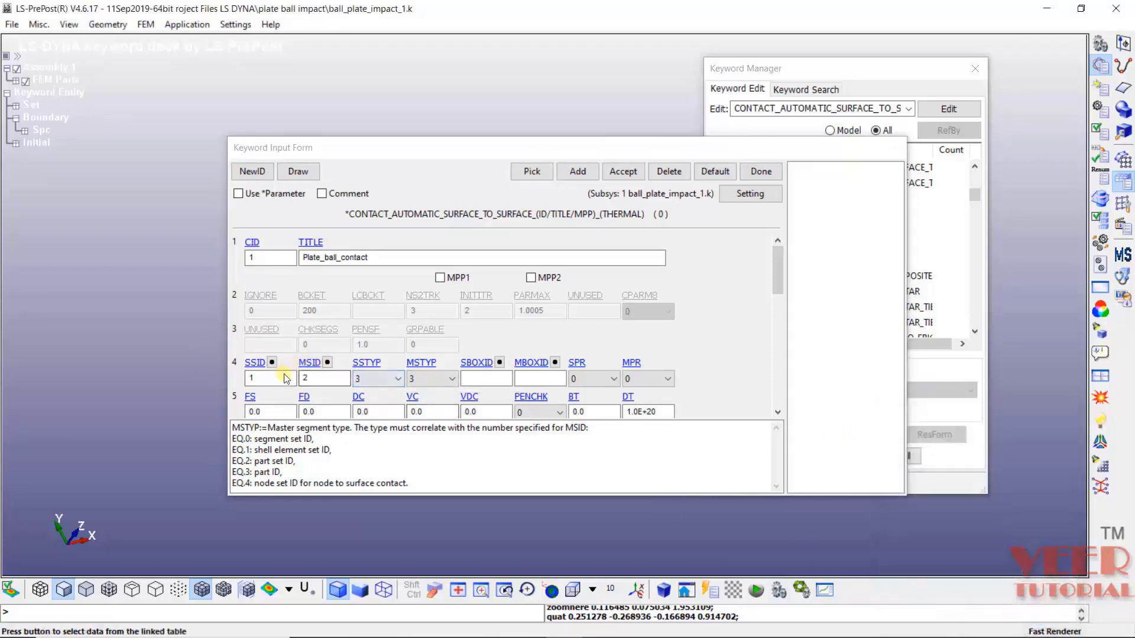
{"action": "left_click", "coordinate": [329, 381]}
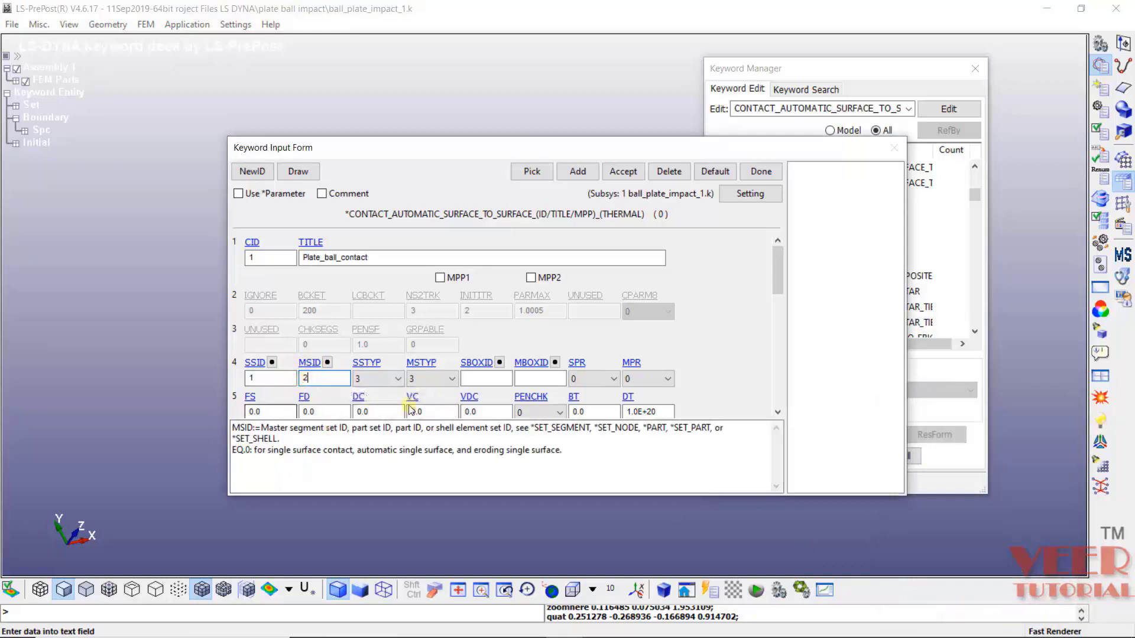
{"action": "left_click", "coordinate": [623, 172]}
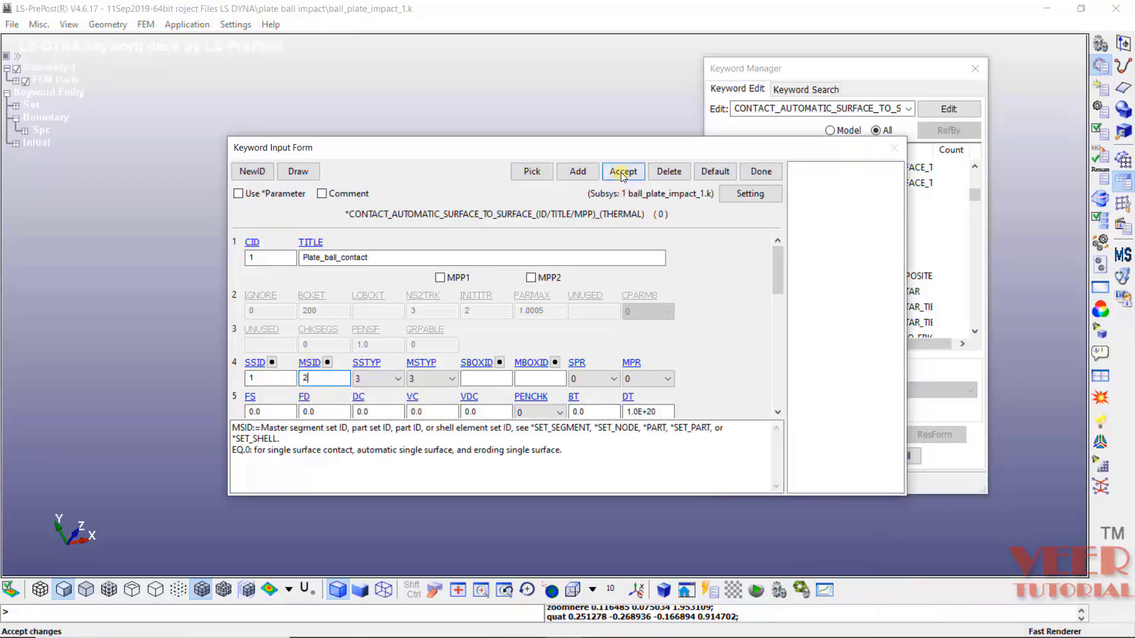
{"action": "left_click", "coordinate": [750, 172]}
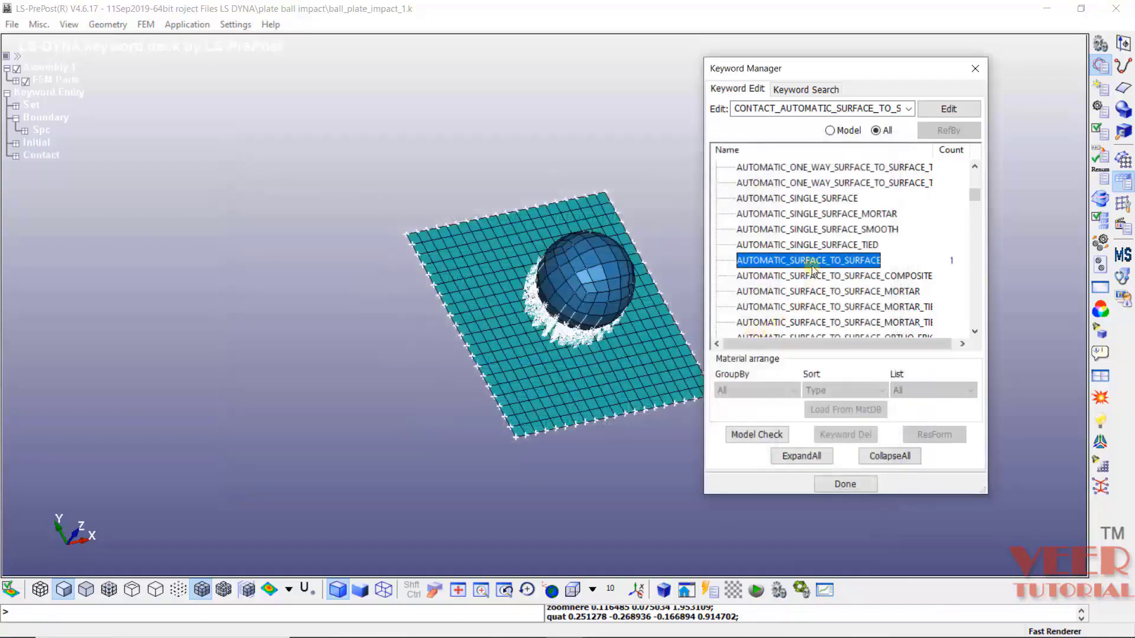
- Reopen the AUTOMATIC_SURFACE_TO_SURFACE form to check the saved Plate_ball_contact entry, and close the Keyword Manager
{"action": "left_click", "coordinate": [853, 306]}
{"action": "left_click", "coordinate": [809, 261]}
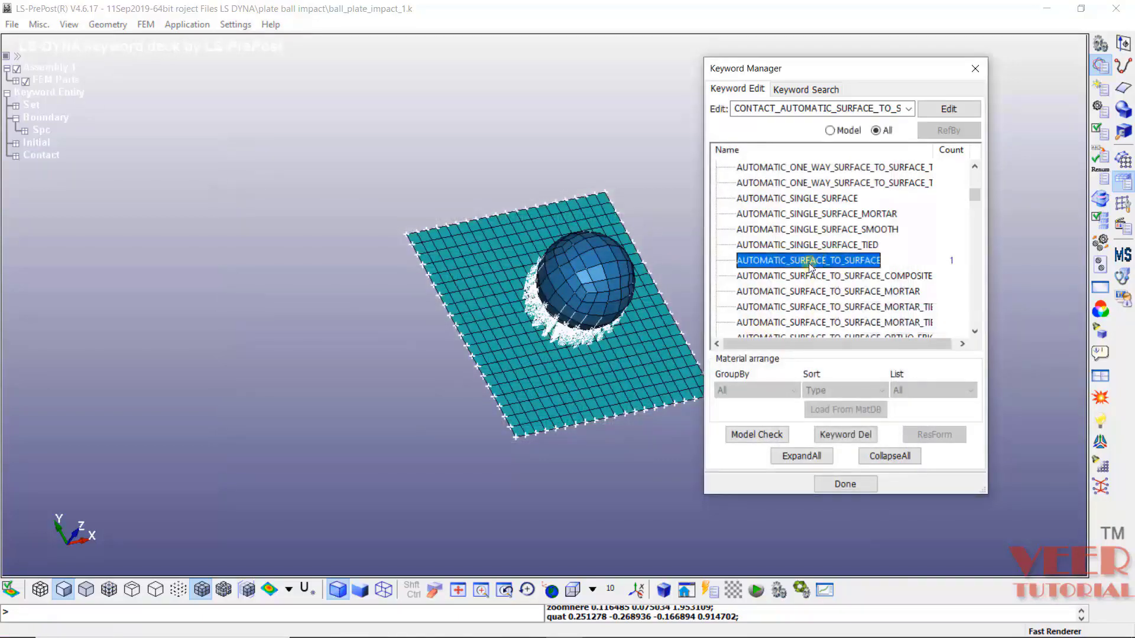
{"action": "double_click", "coordinate": [809, 264]}
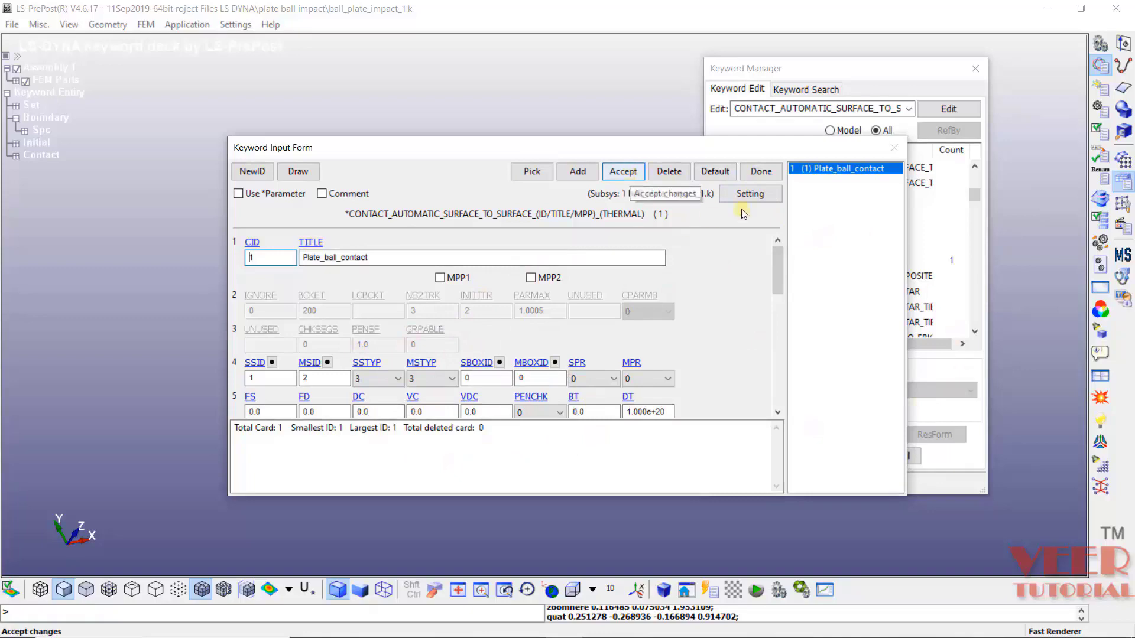
{"action": "left_click", "coordinate": [760, 172]}
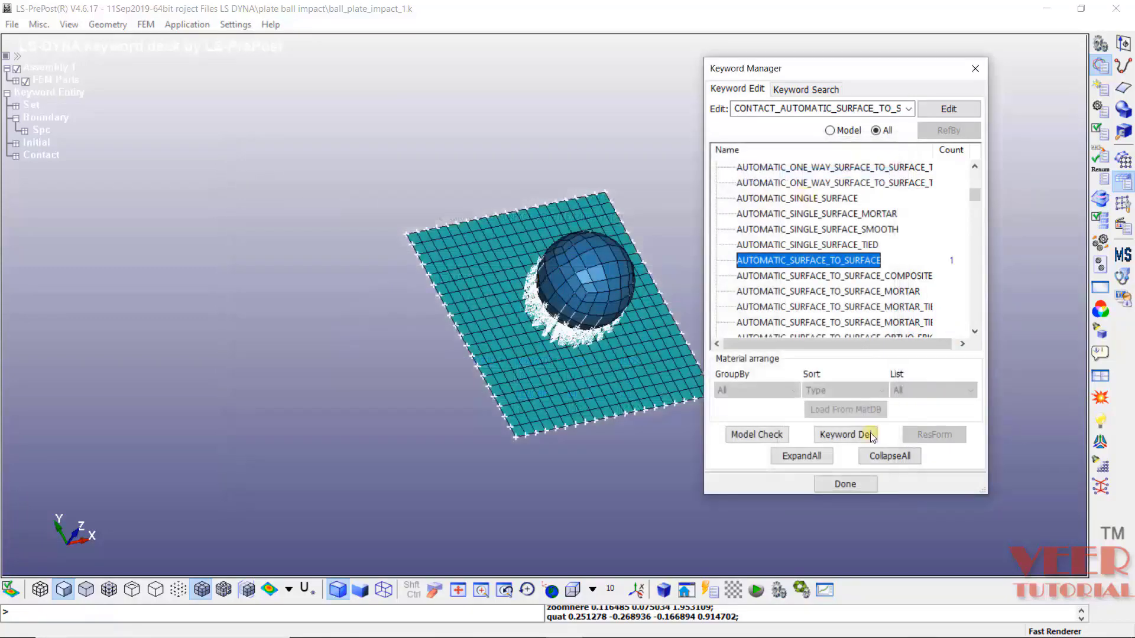
{"action": "left_click", "coordinate": [845, 484]}
{"action": "key", "text": "alt+Tab"}
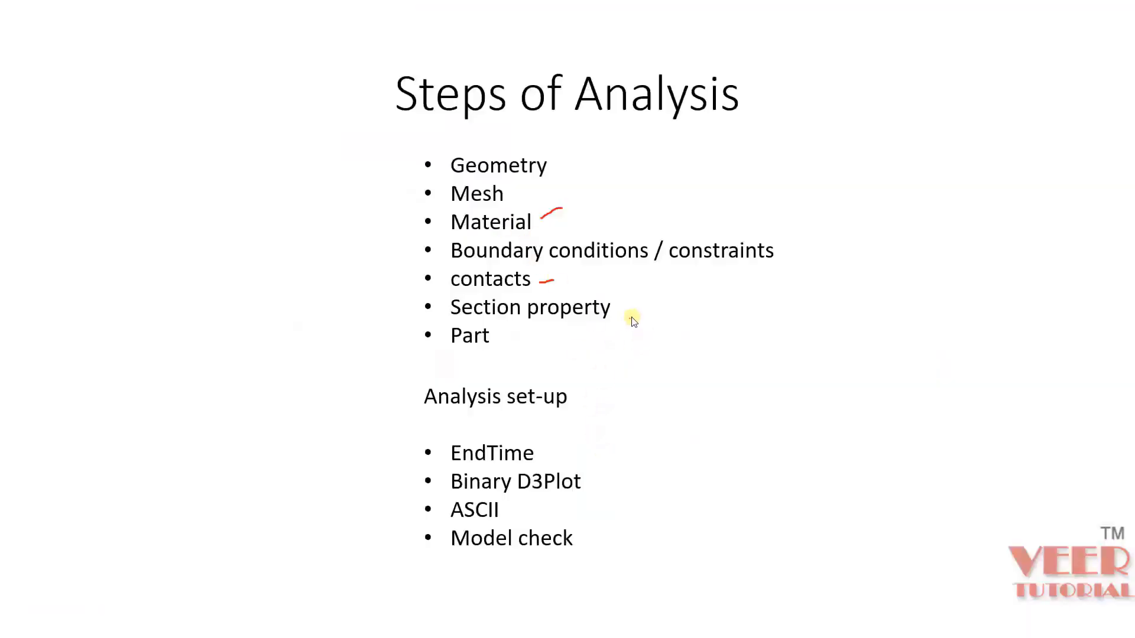
{"action": "left_click_drag", "start_coordinate": [630, 318], "coordinate": [646, 306]}
{"action": "left_click_drag", "start_coordinate": [523, 342], "coordinate": [558, 335]}
{"action": "mouse_move", "coordinate": [661, 304]}
{"action": "left_mouse_down"}
{"action": "mouse_move", "coordinate": [675, 310]}
{"action": "mouse_move", "coordinate": [659, 353]}
{"action": "left_mouse_up"}
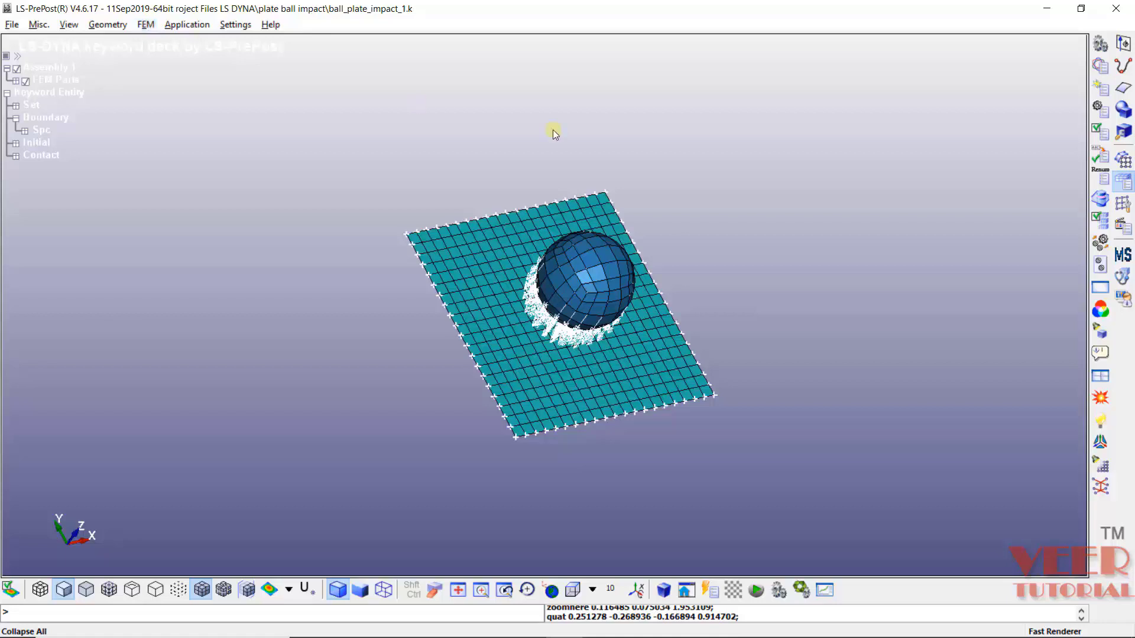
- Reopen the Keyword Manager, find SHELL among the SECTION keywords and open its input form
{"action": "left_click", "coordinate": [1100, 67]}
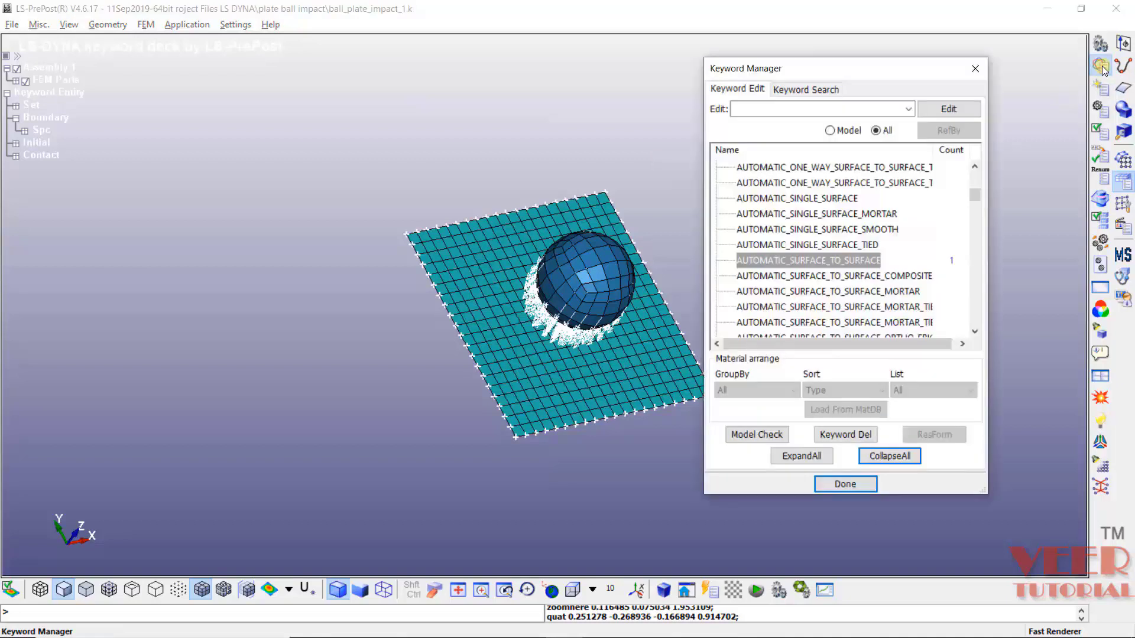
{"action": "left_click", "coordinate": [890, 457]}
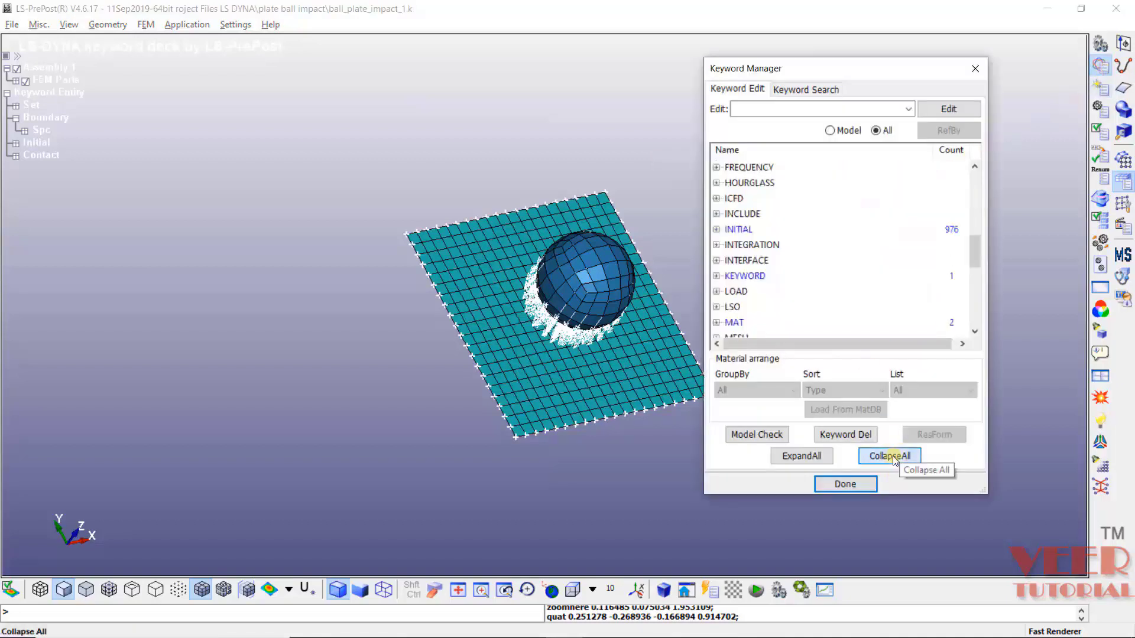
{"action": "scroll", "coordinate": [756, 249], "scroll_direction": "down", "scroll_amount": 10}
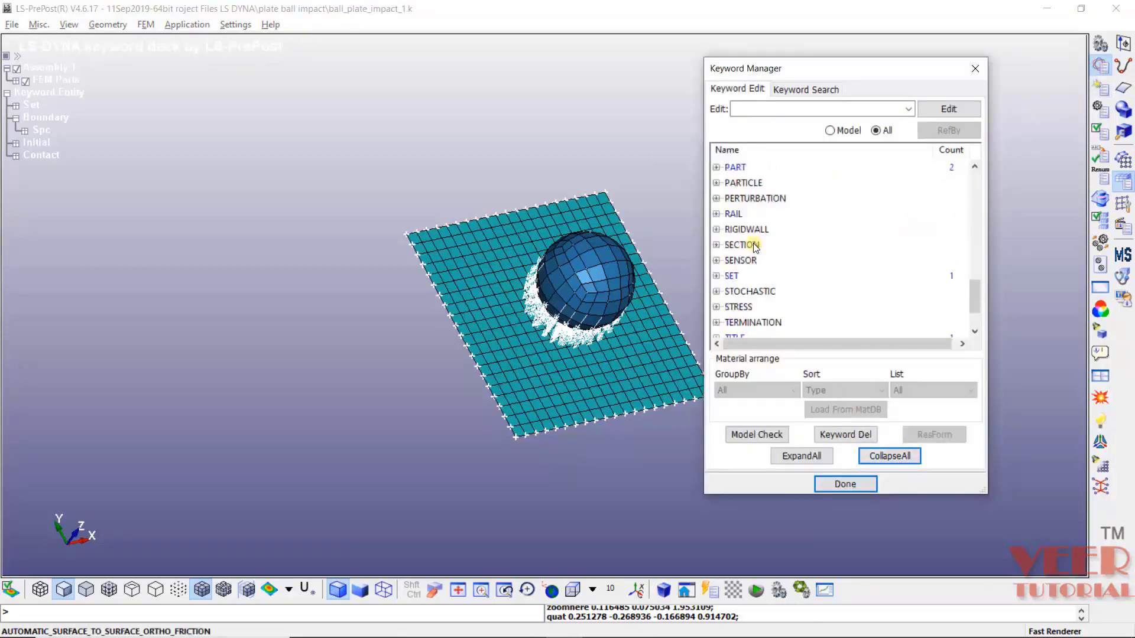
{"action": "scroll", "coordinate": [736, 202], "scroll_direction": "up", "scroll_amount": 2}
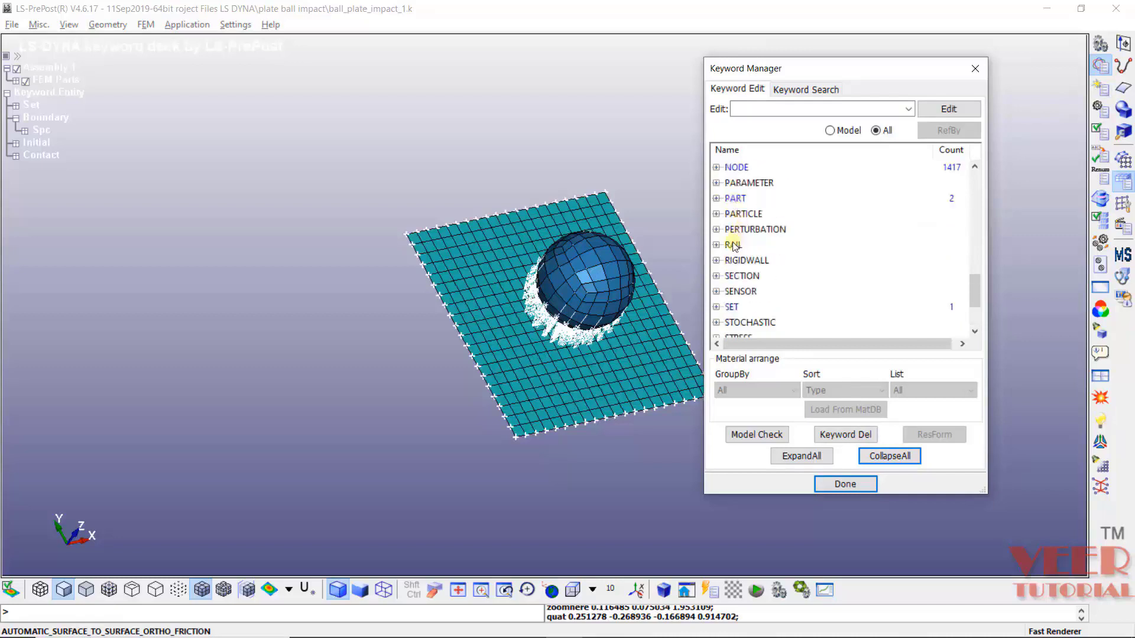
{"action": "left_click", "coordinate": [716, 276]}
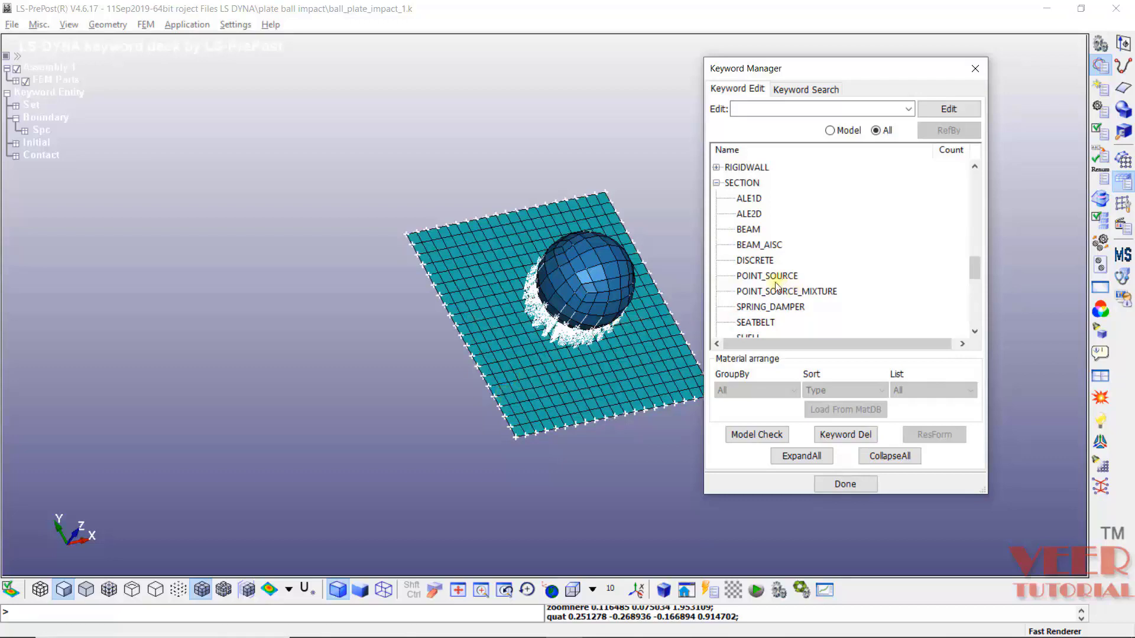
{"action": "scroll", "coordinate": [769, 283], "scroll_direction": "down", "scroll_amount": 2}
{"action": "left_click", "coordinate": [749, 246]}
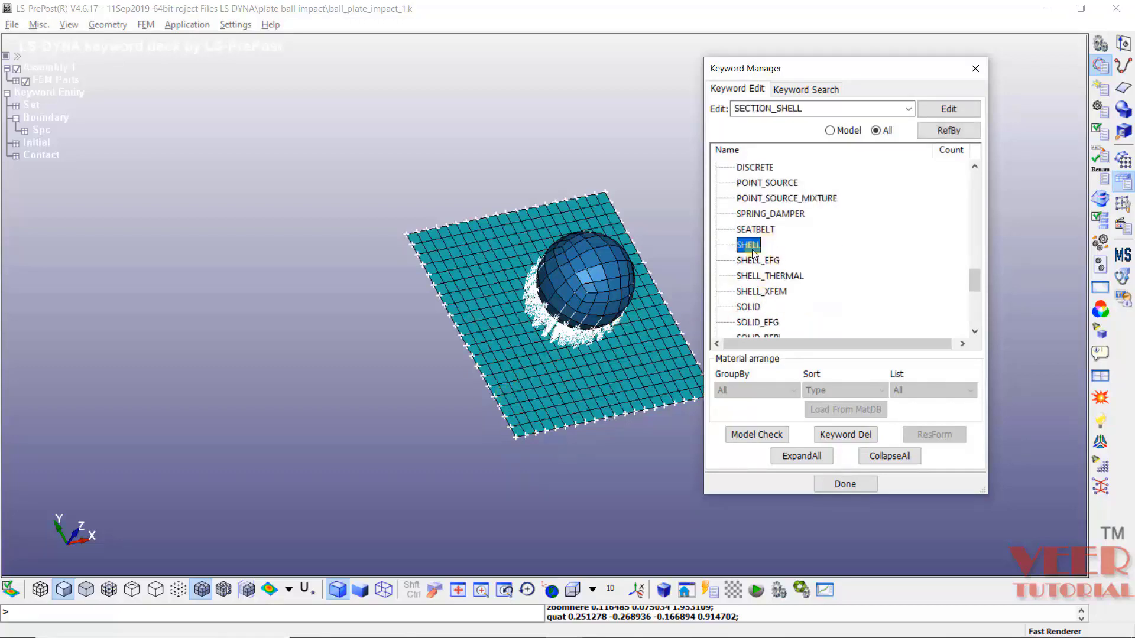
{"action": "double_click", "coordinate": [752, 253]}
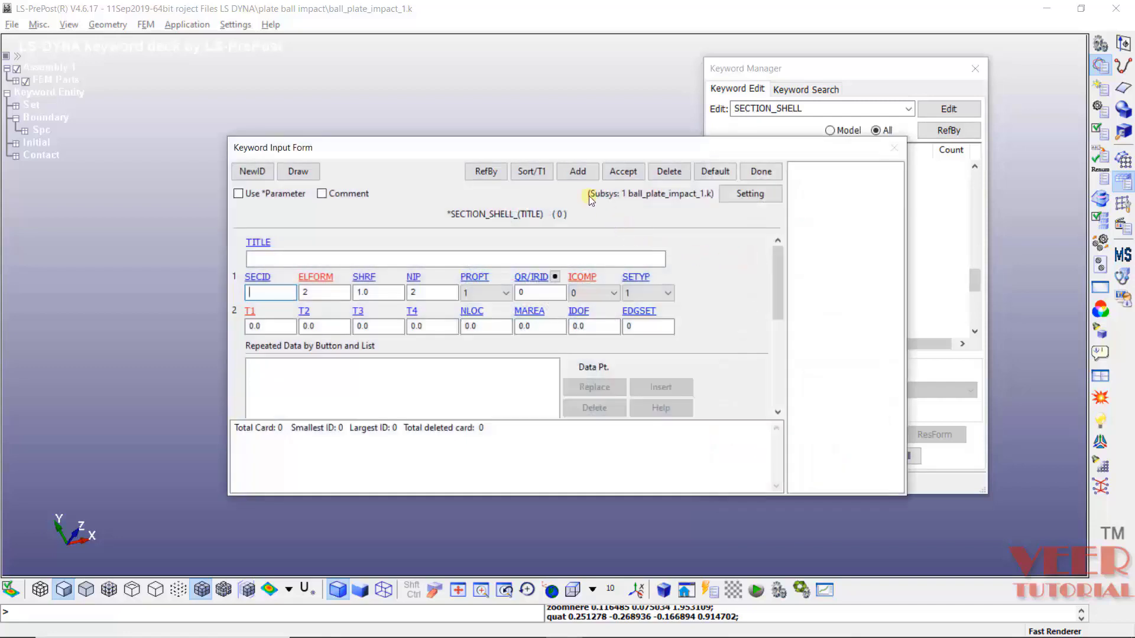
- Start a new shell section with ID 1, title it plate_shell and set its thickness T1 to 0.005
{"action": "left_click", "coordinate": [571, 171]}
{"action": "left_click", "coordinate": [346, 258]}
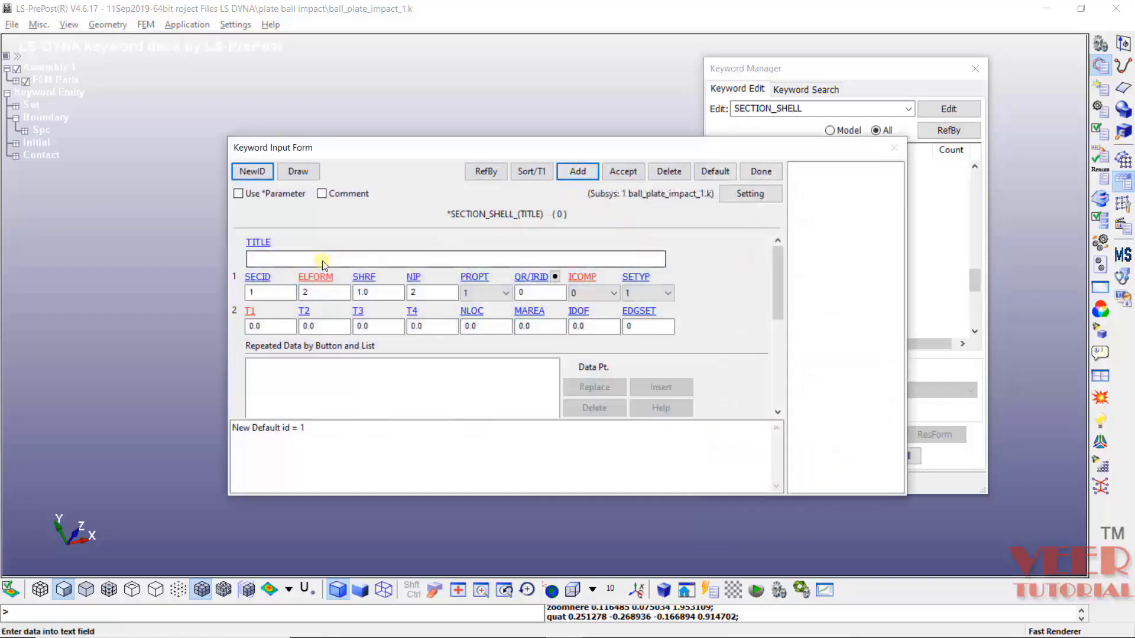
{"action": "type", "text": "plate"}
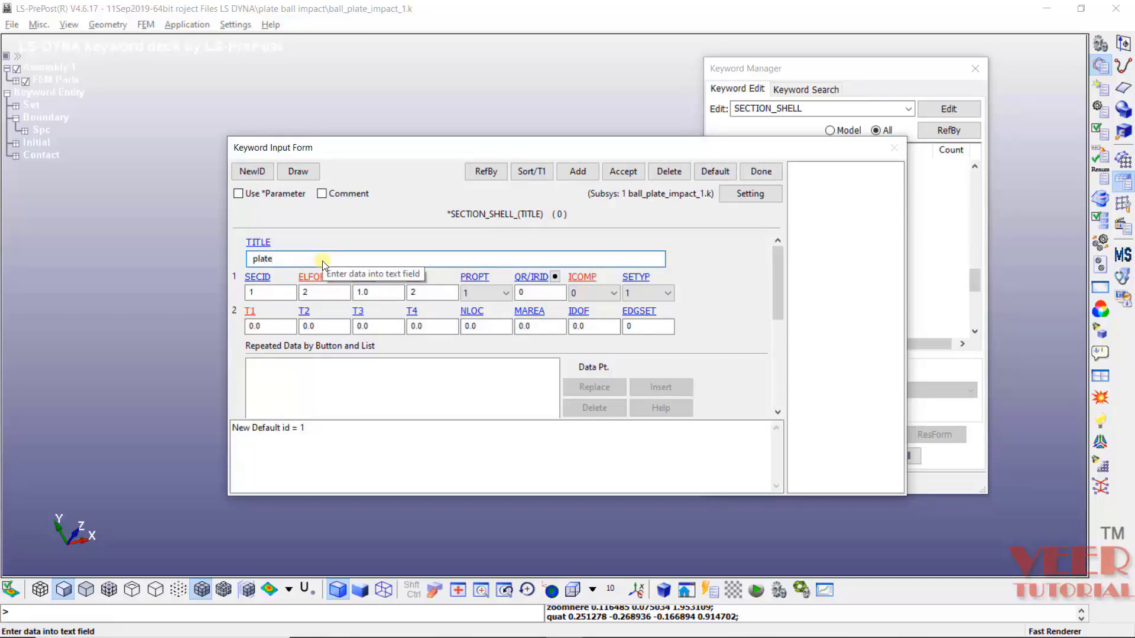
{"action": "type", "text": "_shell"}
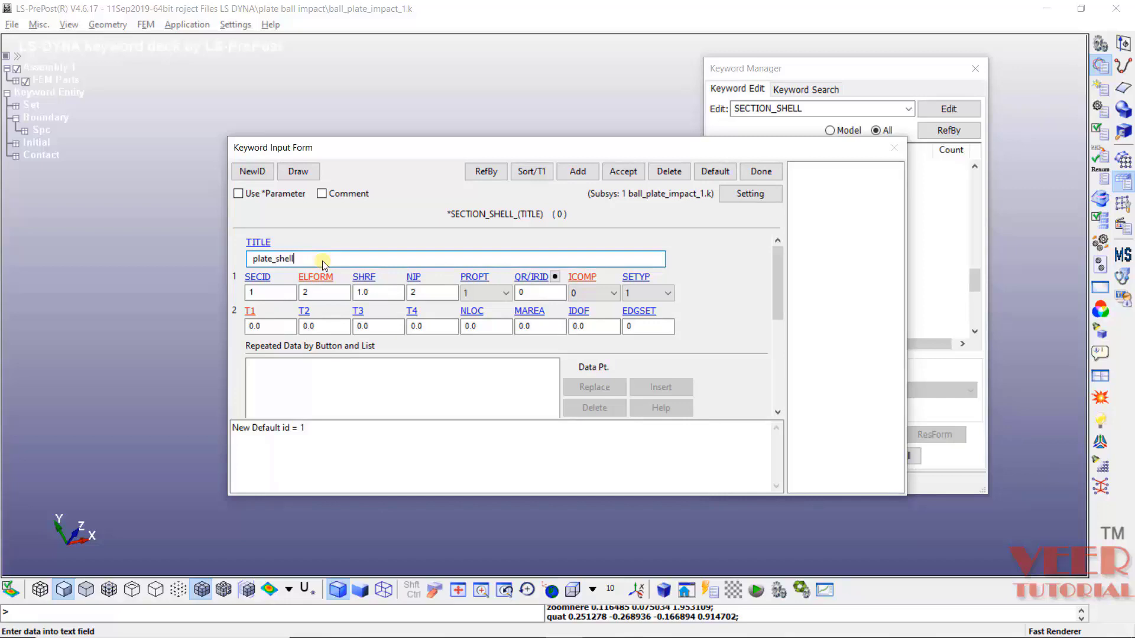
{"action": "left_click", "coordinate": [276, 329]}
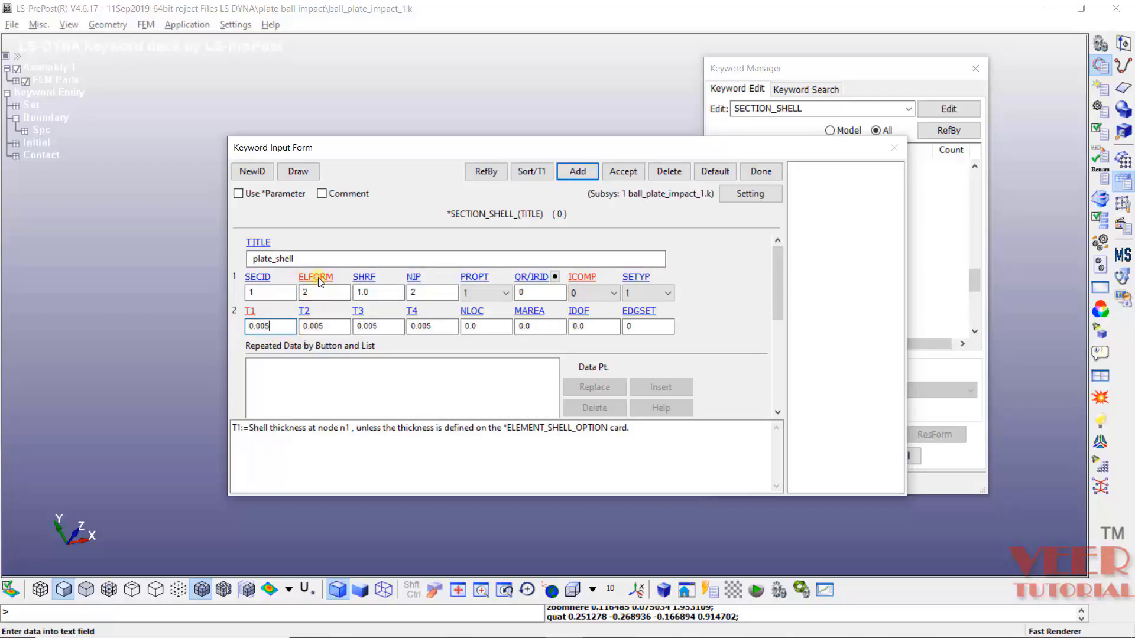
- Read the descriptions of the shell section's element formulation (ELFORM) and through-thickness integration points (NIP) fields
{"action": "mouse_move", "coordinate": [316, 280]}
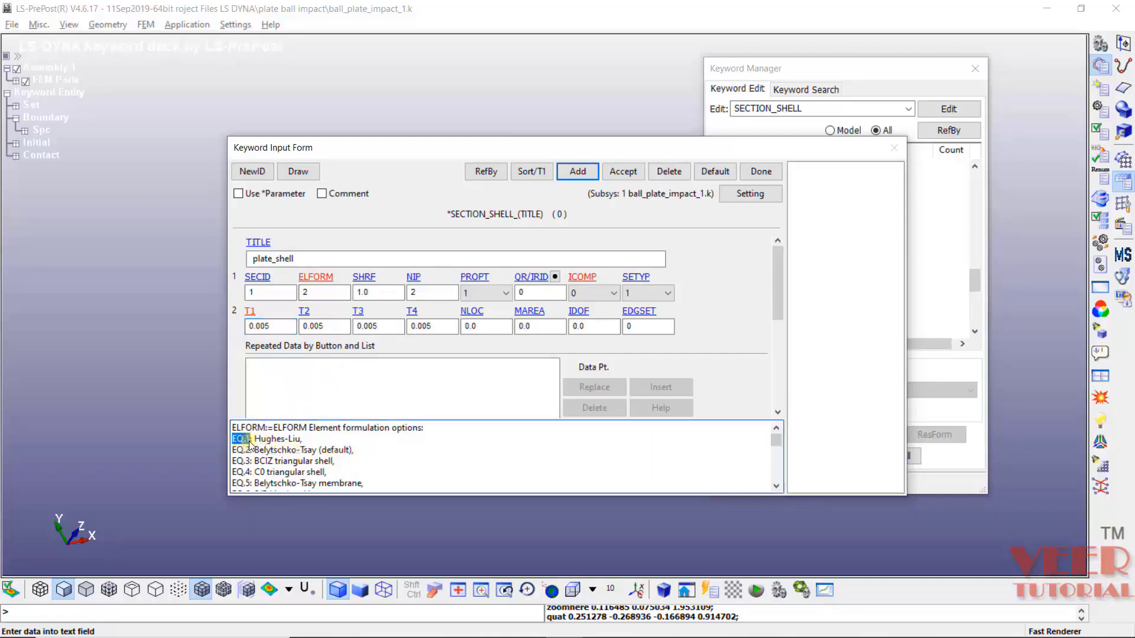
{"action": "left_click_drag", "start_coordinate": [237, 461], "coordinate": [260, 473]}
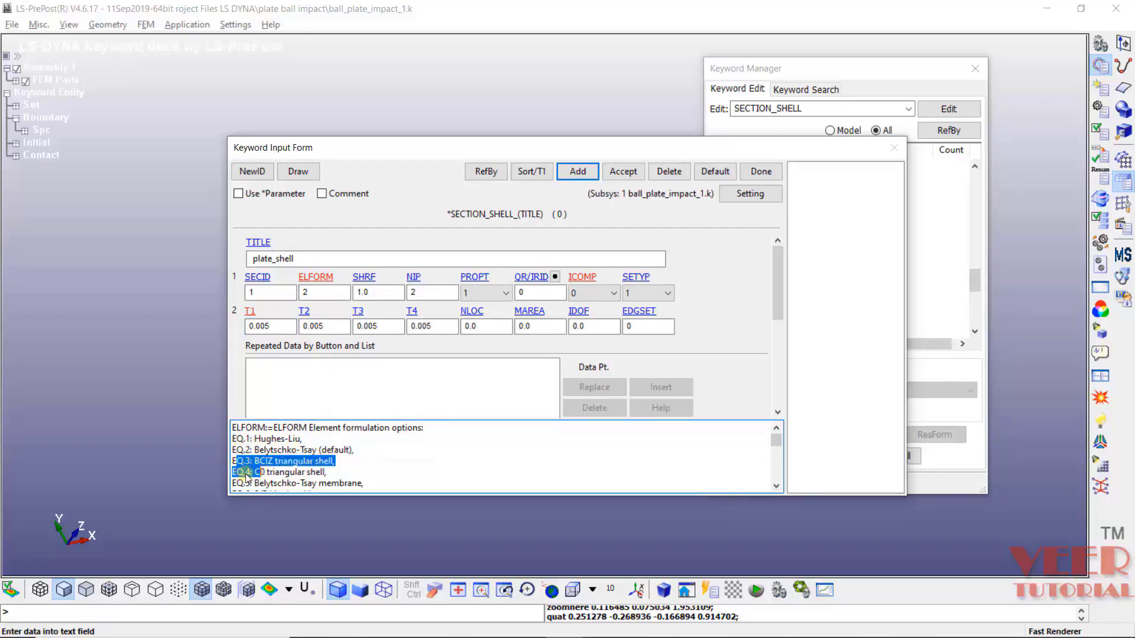
{"action": "left_click", "coordinate": [403, 460]}
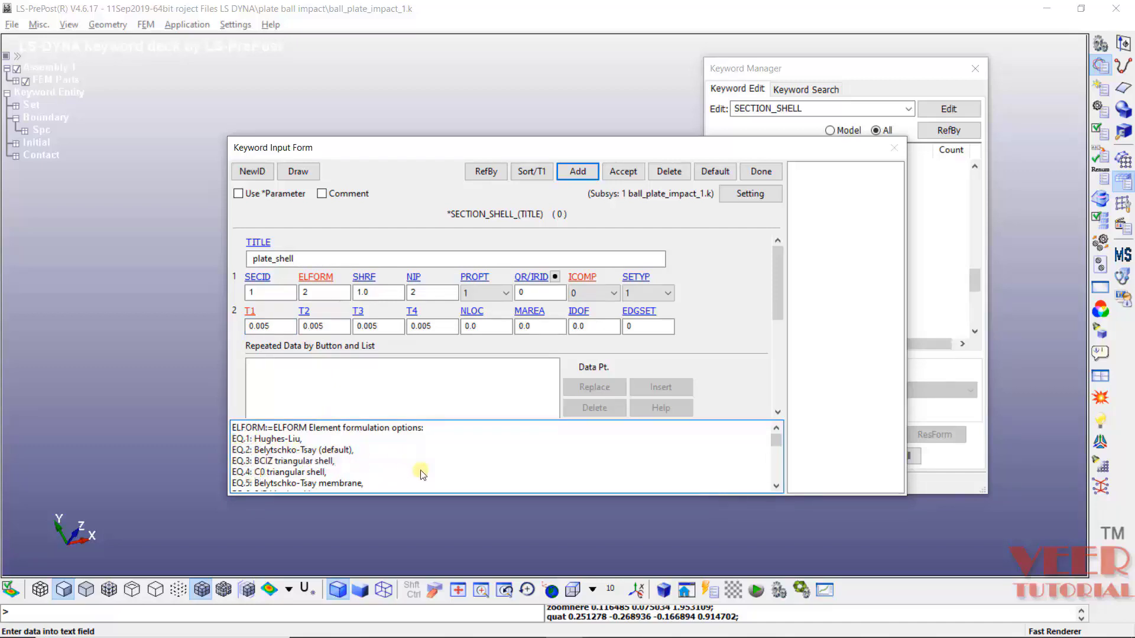
{"action": "left_click", "coordinate": [432, 293]}
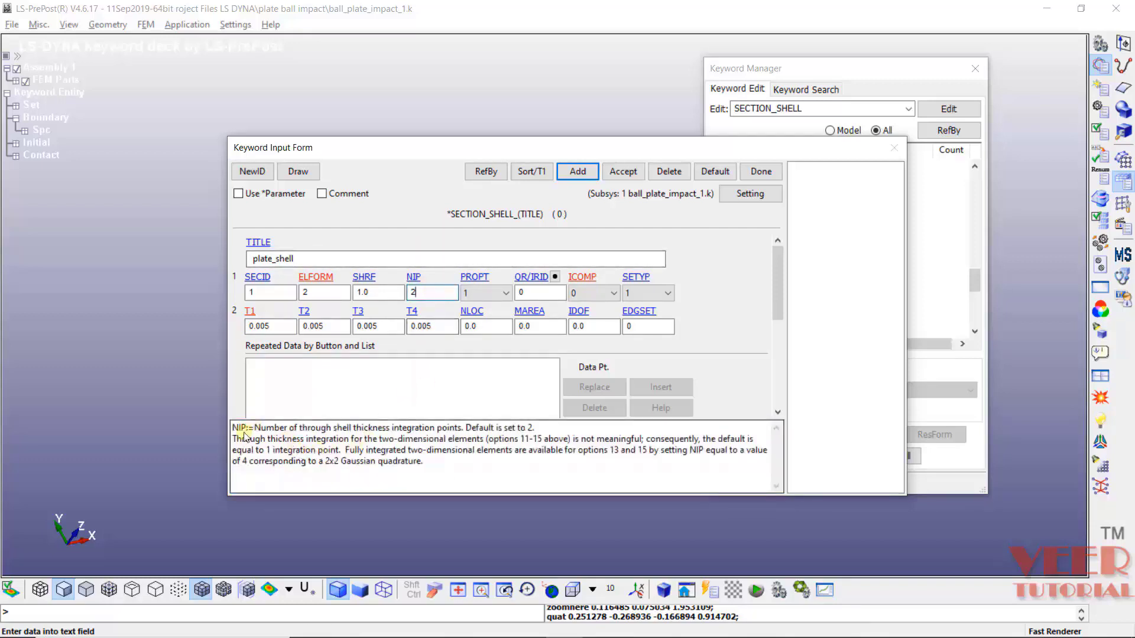
- Review the NIP description and read the shell section's ELFORM options, focusing on the Belytschko-Tsay formulation
{"action": "left_click_drag", "start_coordinate": [249, 429], "coordinate": [231, 429]}
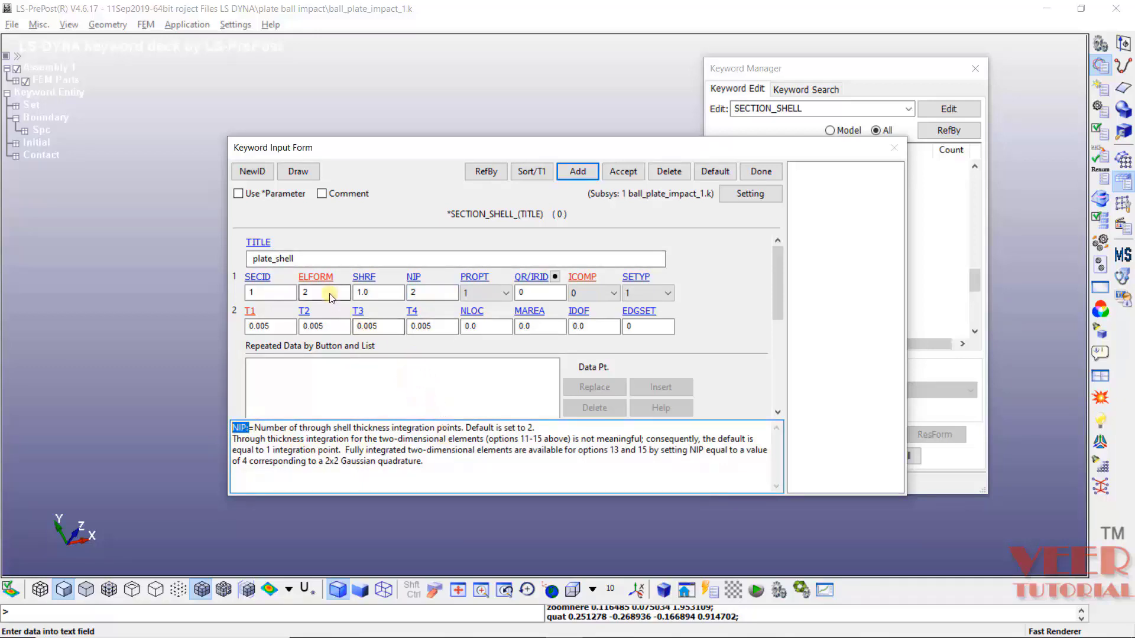
{"action": "left_click", "coordinate": [319, 279]}
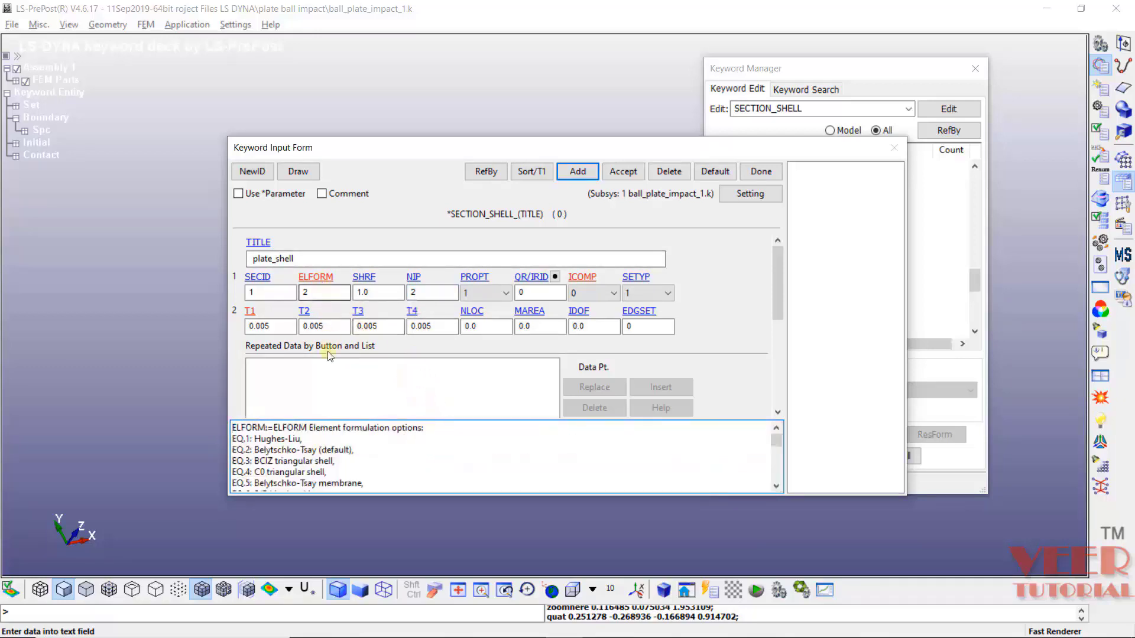
{"action": "left_click_drag", "start_coordinate": [371, 455], "coordinate": [322, 455]}
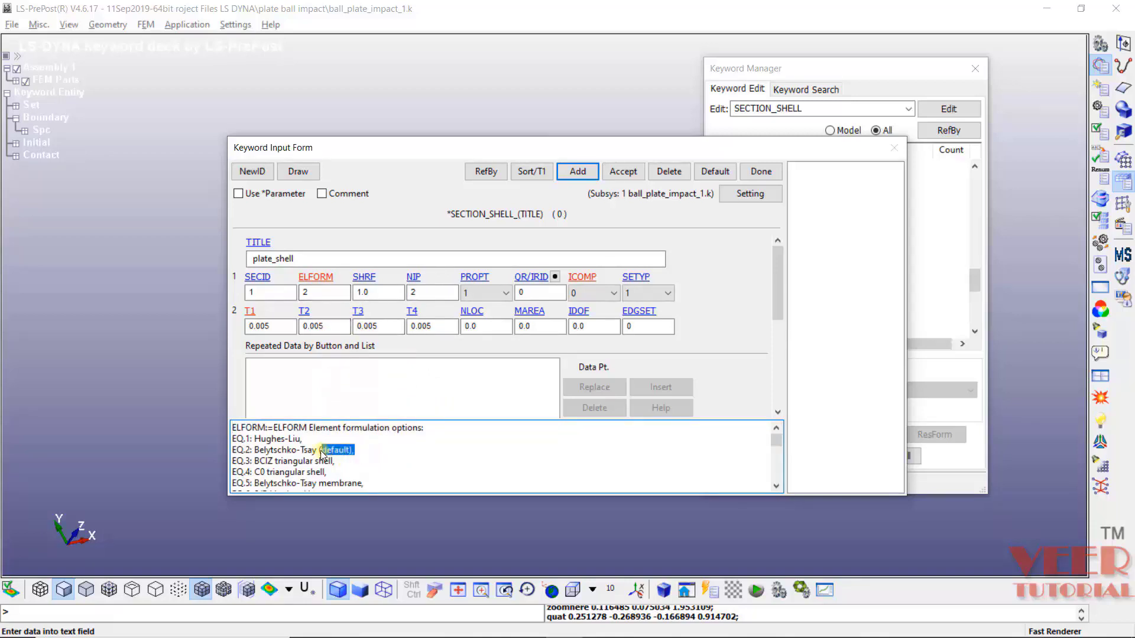
{"action": "left_click", "coordinate": [256, 452]}
{"action": "left_click_drag", "start_coordinate": [256, 453], "coordinate": [319, 453]}
{"action": "left_click", "coordinate": [503, 453]}
- Switch to Foxit Reader and open the *SECTION_SHELL chapter in LS-DYNA_manual_Vol1.pdf
{"action": "key", "text": "alt+Tab"}
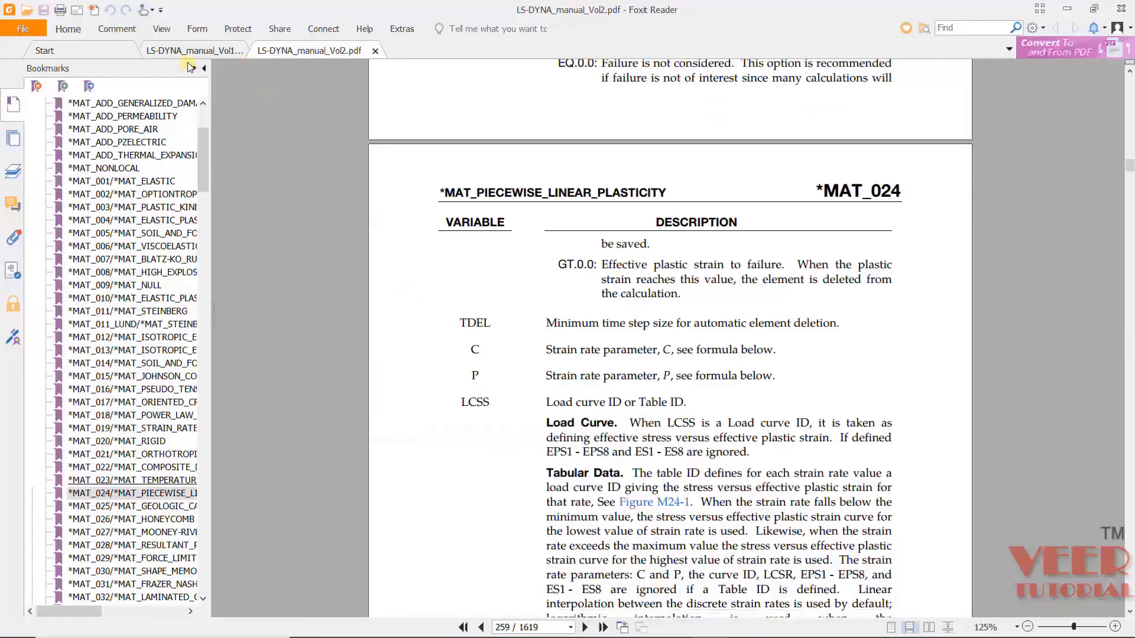
{"action": "left_click", "coordinate": [194, 49]}
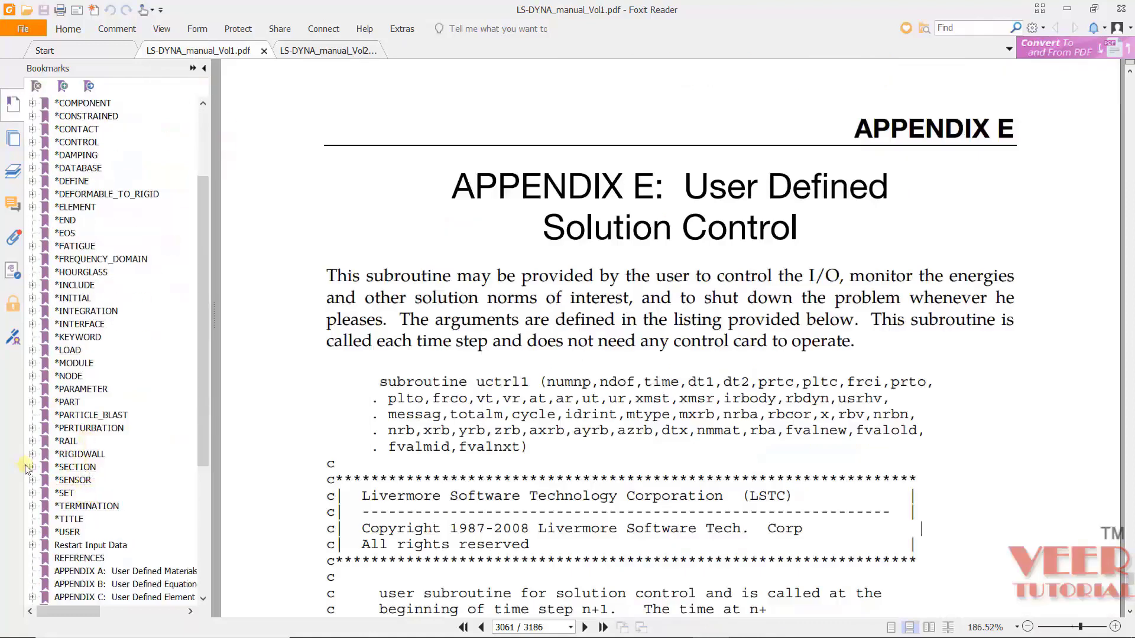
{"action": "left_click", "coordinate": [33, 468]}
{"action": "scroll", "coordinate": [118, 479], "scroll_direction": "down", "scroll_amount": 2}
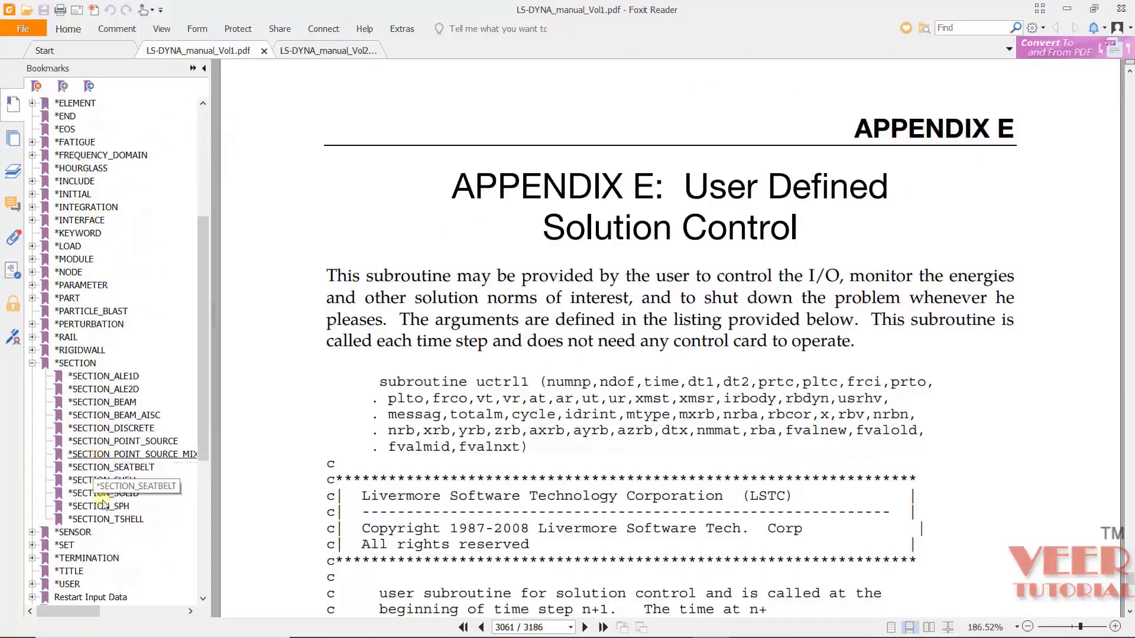
{"action": "left_click", "coordinate": [115, 481]}
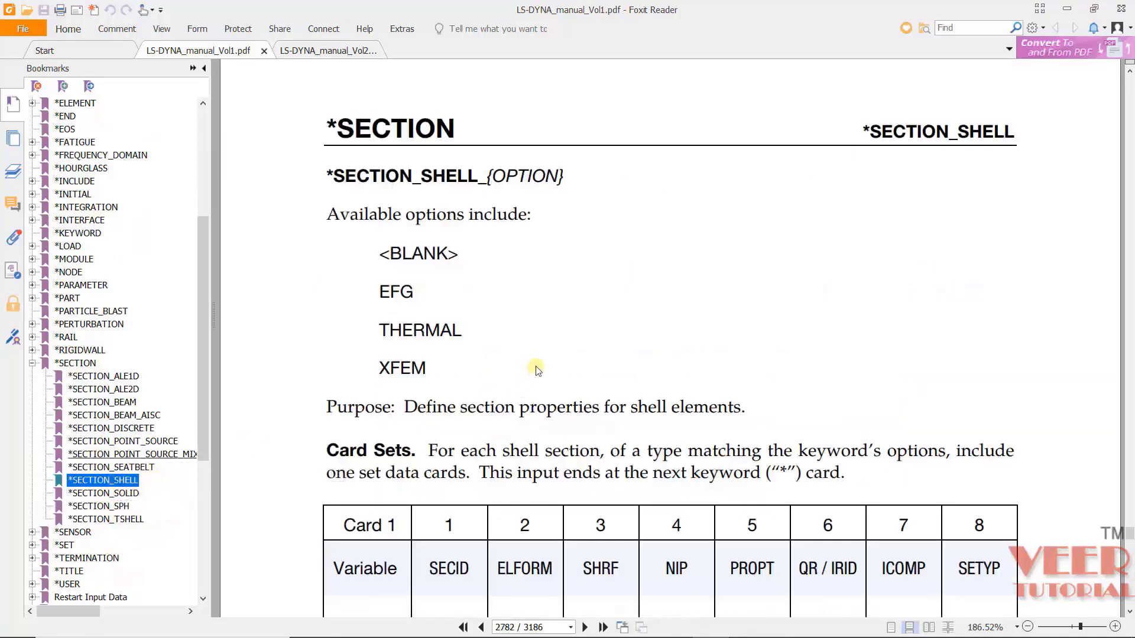
- Find the ELFORM variable in the *SECTION_SHELL chapter and read its element formulation options, including Hughes-Liu and Belytschko-Tsay
{"action": "scroll", "coordinate": [538, 364], "scroll_direction": "down", "scroll_amount": 8}
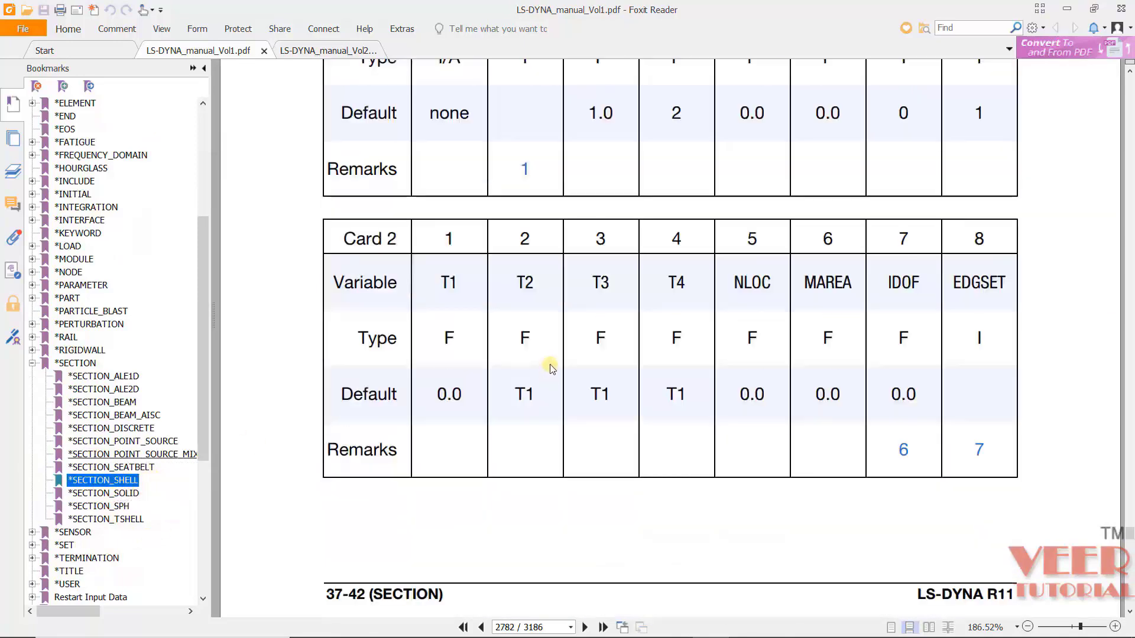
{"action": "scroll", "coordinate": [550, 369], "scroll_direction": "down", "scroll_amount": 3, "text": "ctrl"}
{"action": "scroll", "coordinate": [556, 373], "scroll_direction": "down", "scroll_amount": 10}
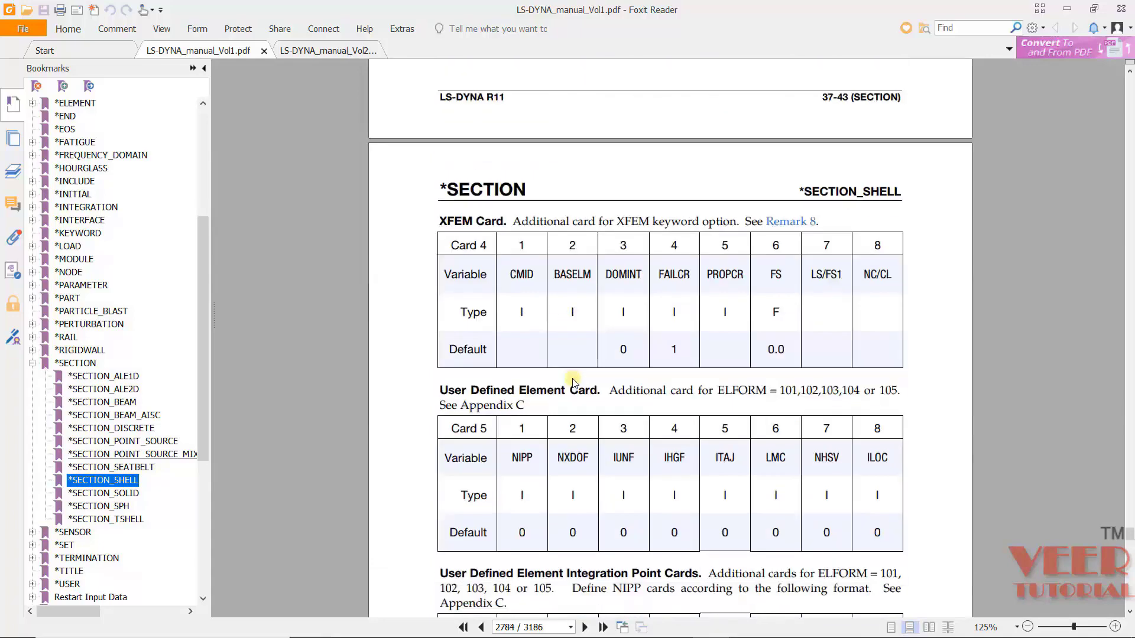
{"action": "scroll", "coordinate": [573, 381], "scroll_direction": "down", "scroll_amount": 15}
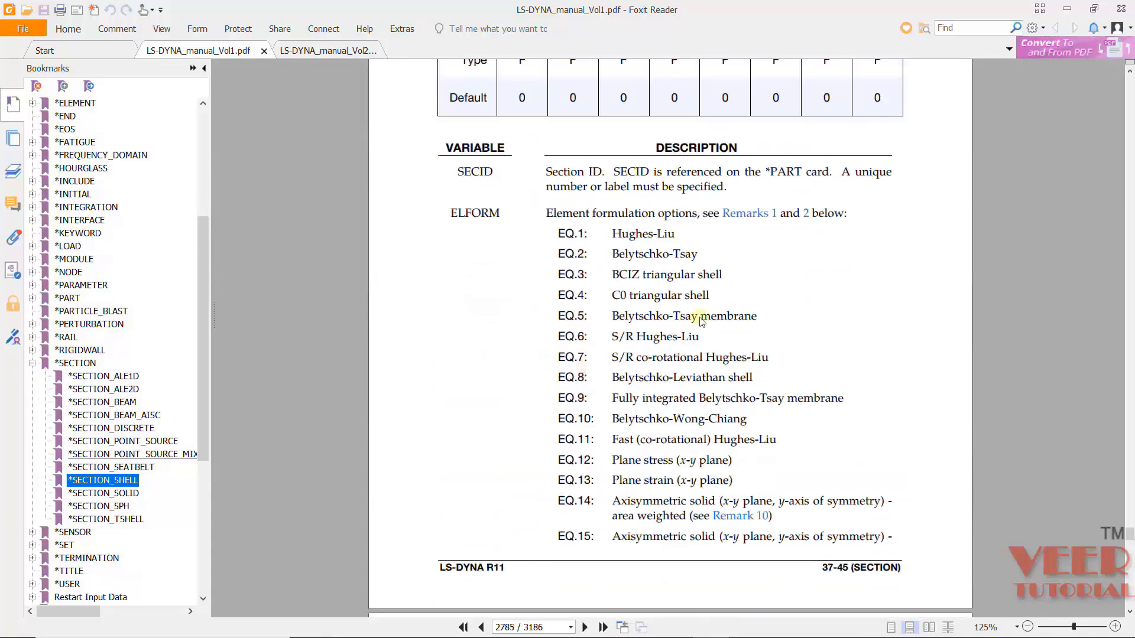
{"action": "scroll", "coordinate": [751, 239], "scroll_direction": "up", "scroll_amount": 2, "text": "ctrl"}
{"action": "scroll", "coordinate": [639, 263], "scroll_direction": "up", "scroll_amount": 1, "text": "ctrl"}
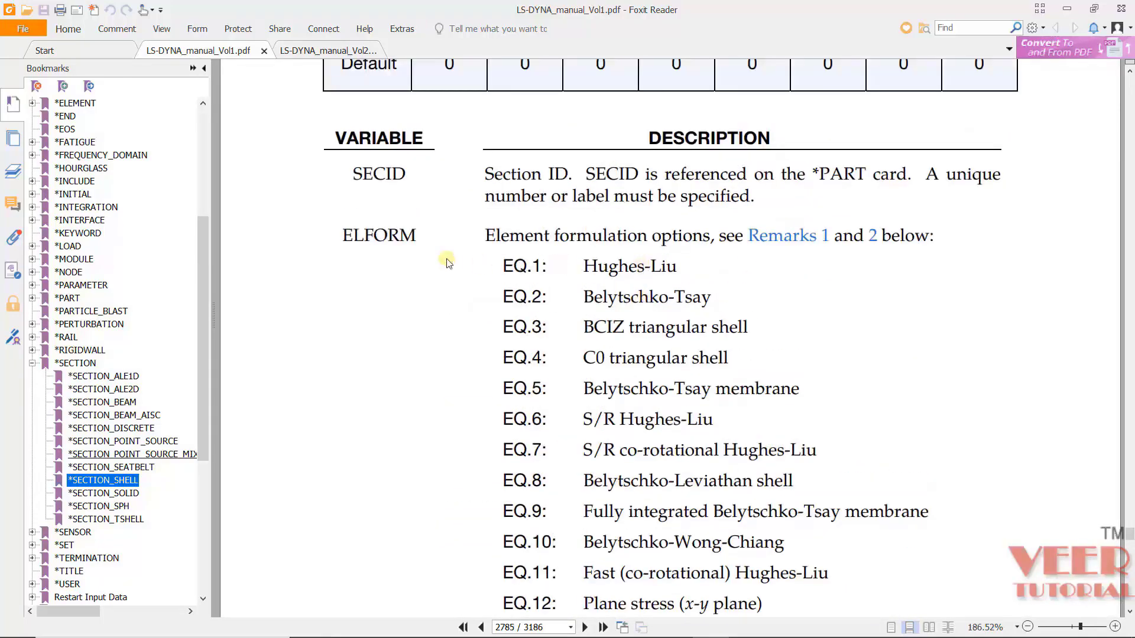
{"action": "left_click_drag", "start_coordinate": [430, 233], "coordinate": [954, 275]}
{"action": "left_click", "coordinate": [953, 278]}
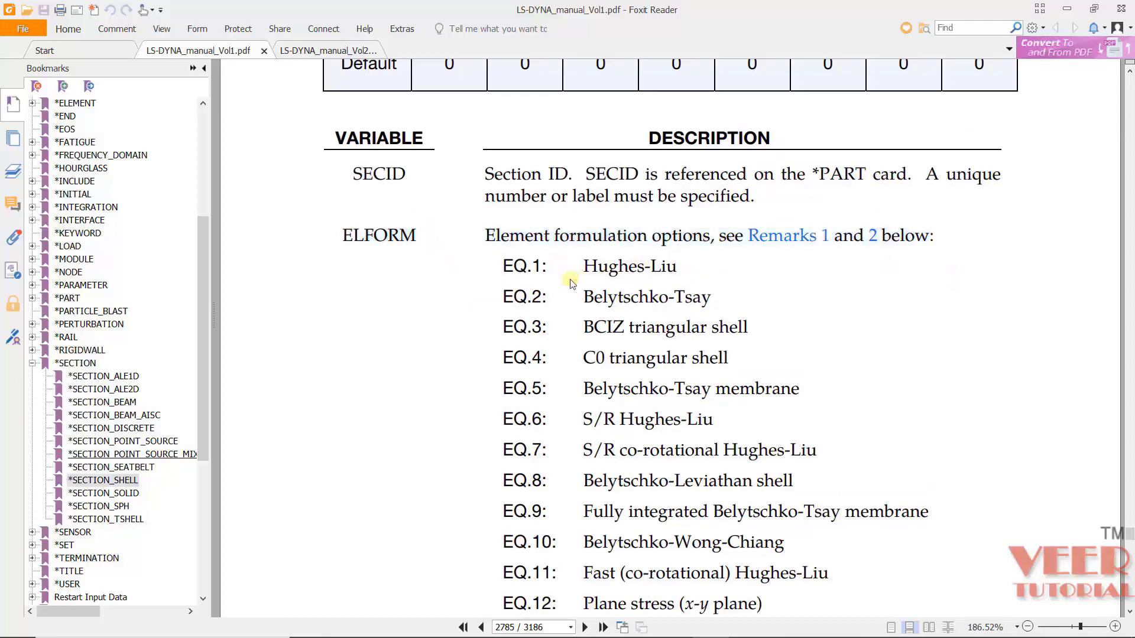
{"action": "left_click_drag", "start_coordinate": [570, 267], "coordinate": [668, 266]}
{"action": "left_click_drag", "start_coordinate": [585, 299], "coordinate": [674, 329]}
{"action": "left_click", "coordinate": [893, 414]}
{"action": "left_click_drag", "start_coordinate": [502, 296], "coordinate": [714, 303]}
{"action": "left_click", "coordinate": [790, 336]}
{"action": "left_click", "coordinate": [1010, 343]}
- Find the NIP variable in the *SECTION_SHELL chapter and read its options for through-thickness integration points
{"action": "scroll", "coordinate": [1011, 347], "scroll_direction": "down", "scroll_amount": 10}
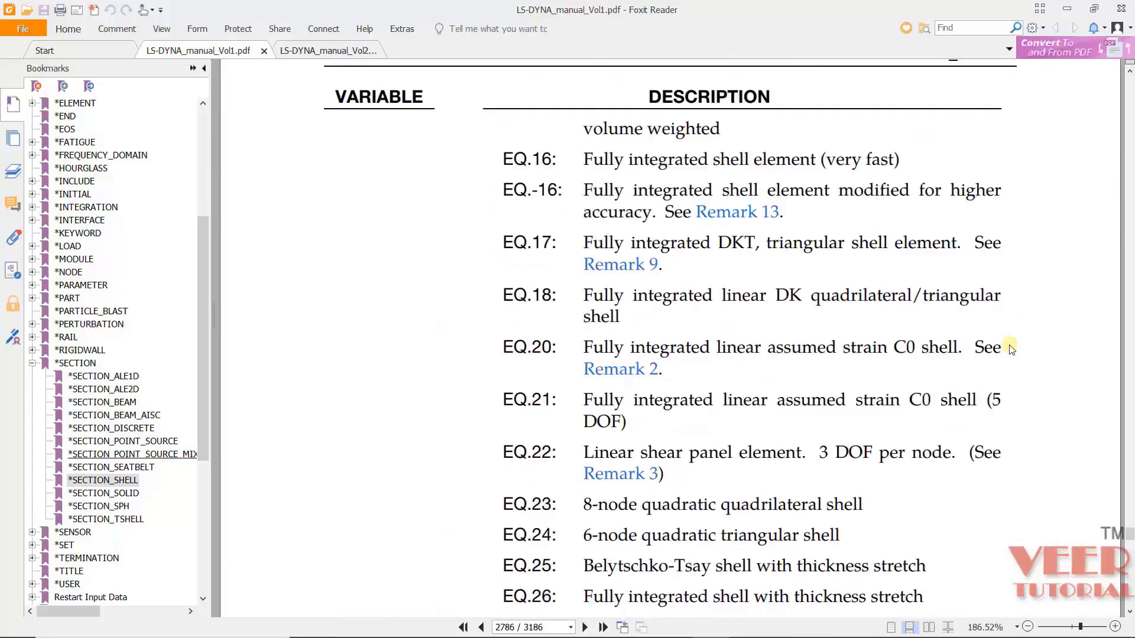
{"action": "scroll", "coordinate": [1012, 346], "scroll_direction": "down", "scroll_amount": 15}
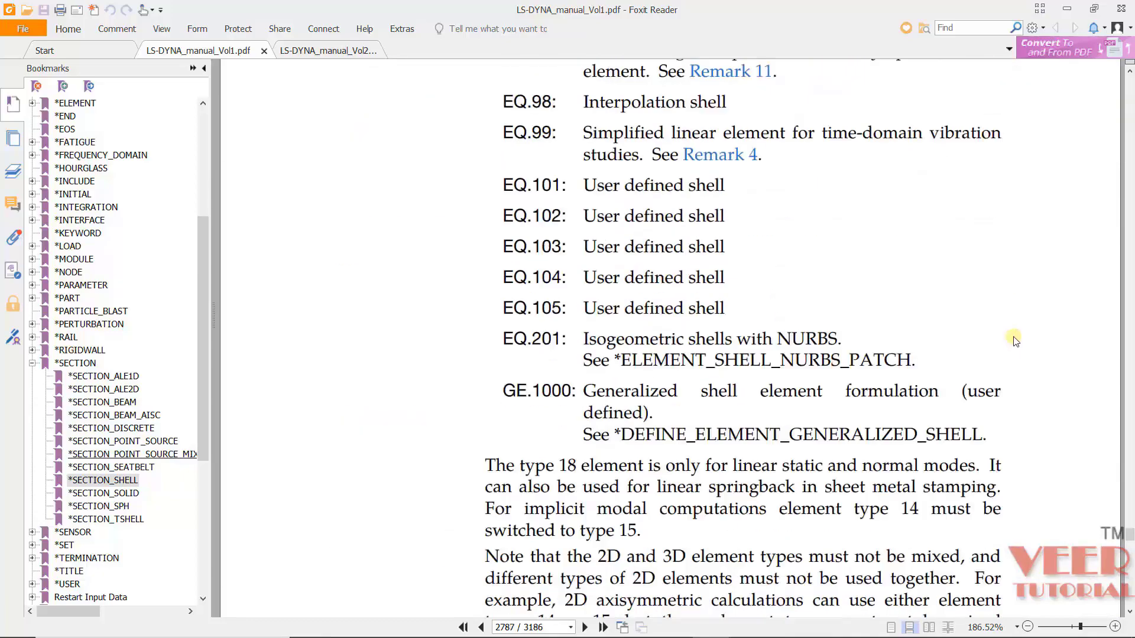
{"action": "scroll", "coordinate": [1014, 341], "scroll_direction": "down", "scroll_amount": 12}
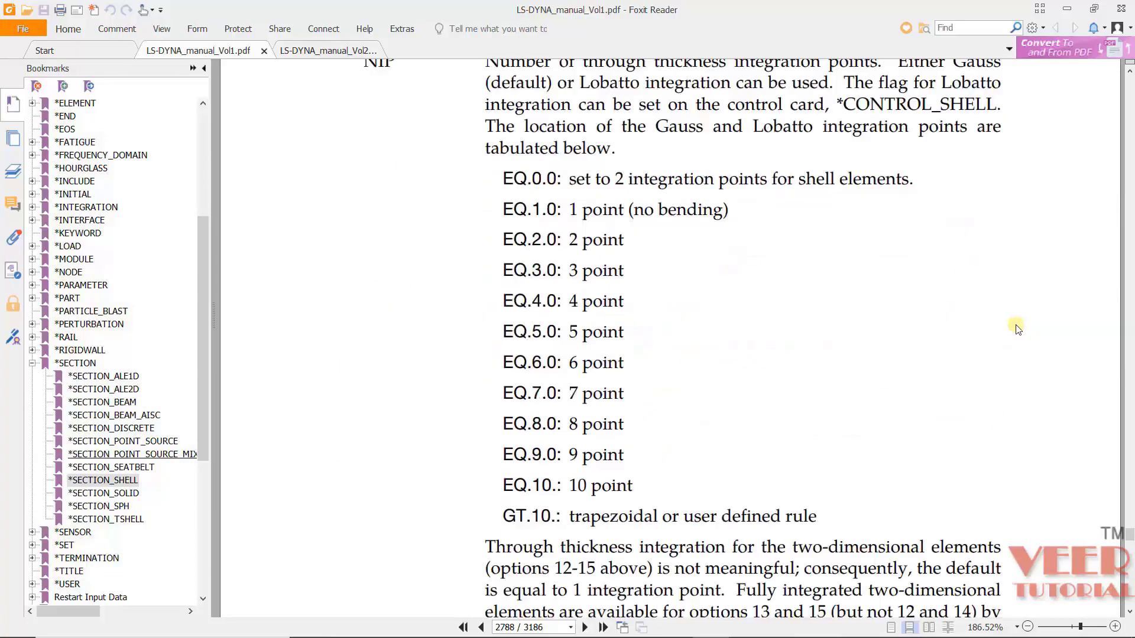
{"action": "scroll", "coordinate": [591, 201], "scroll_direction": "up", "scroll_amount": 3}
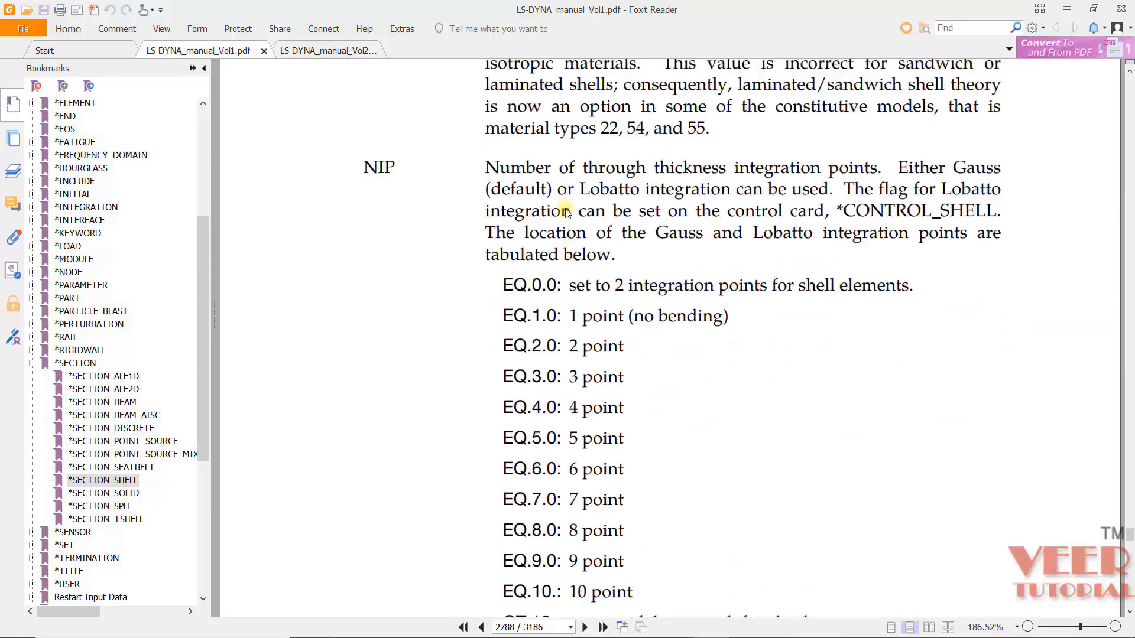
{"action": "double_click", "coordinate": [373, 170]}
{"action": "left_click", "coordinate": [732, 316]}
{"action": "left_click_drag", "start_coordinate": [534, 287], "coordinate": [562, 288]}
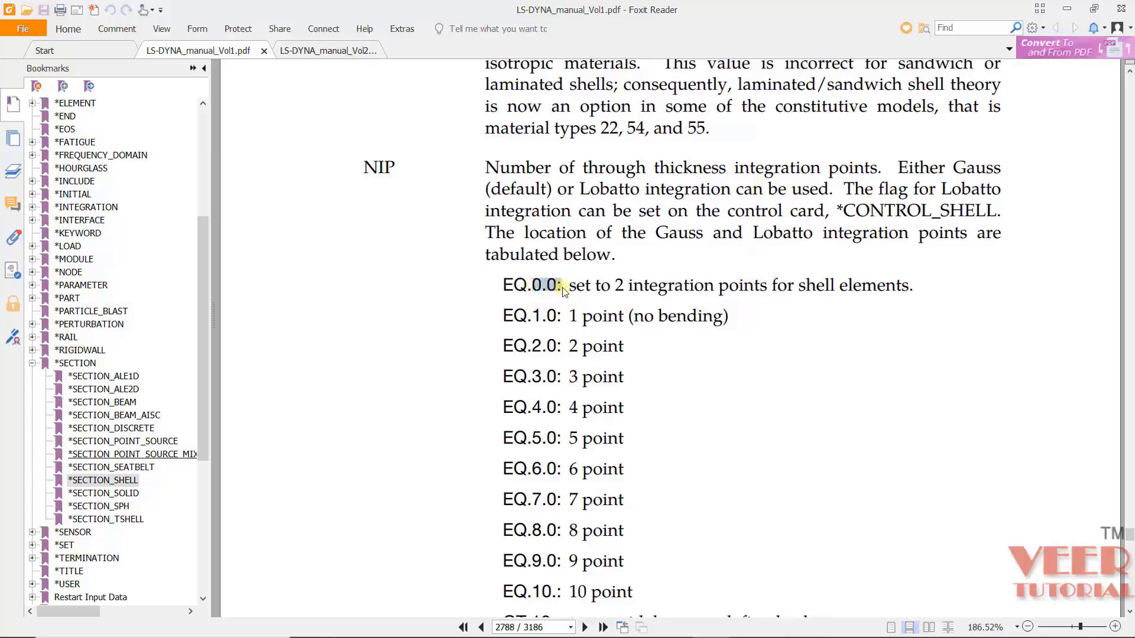
{"action": "left_click", "coordinate": [638, 292]}
{"action": "double_click", "coordinate": [643, 288]}
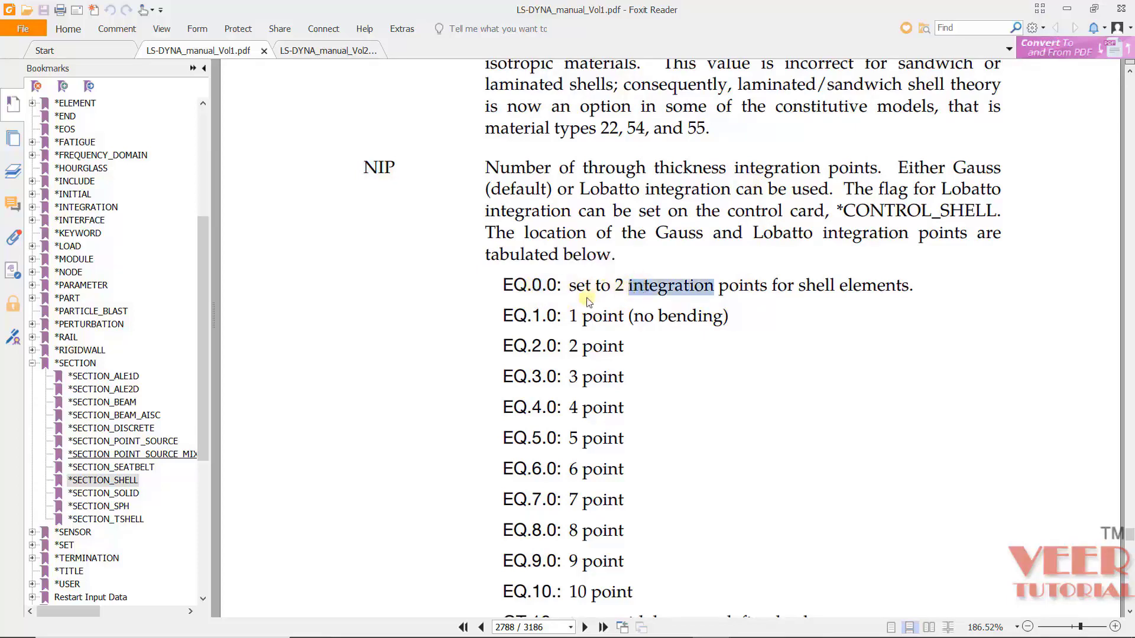
{"action": "left_click", "coordinate": [702, 359]}
{"action": "left_click_drag", "start_coordinate": [532, 319], "coordinate": [593, 319]}
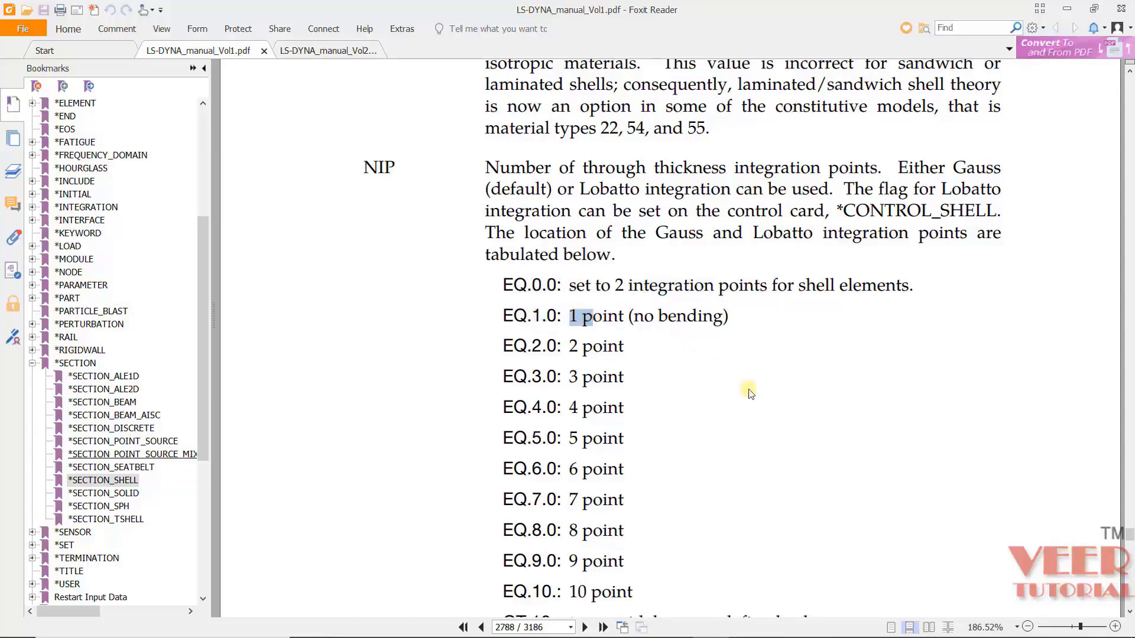
{"action": "left_click_drag", "start_coordinate": [502, 347], "coordinate": [563, 349]}
{"action": "left_click_drag", "start_coordinate": [648, 348], "coordinate": [568, 348]}
{"action": "left_click", "coordinate": [721, 410]}
- Switch back to LS-PrePost, accept the plate_shell section with ELFORM 2 and NIP 2, and close its form
{"action": "key", "text": "alt+Tab"}
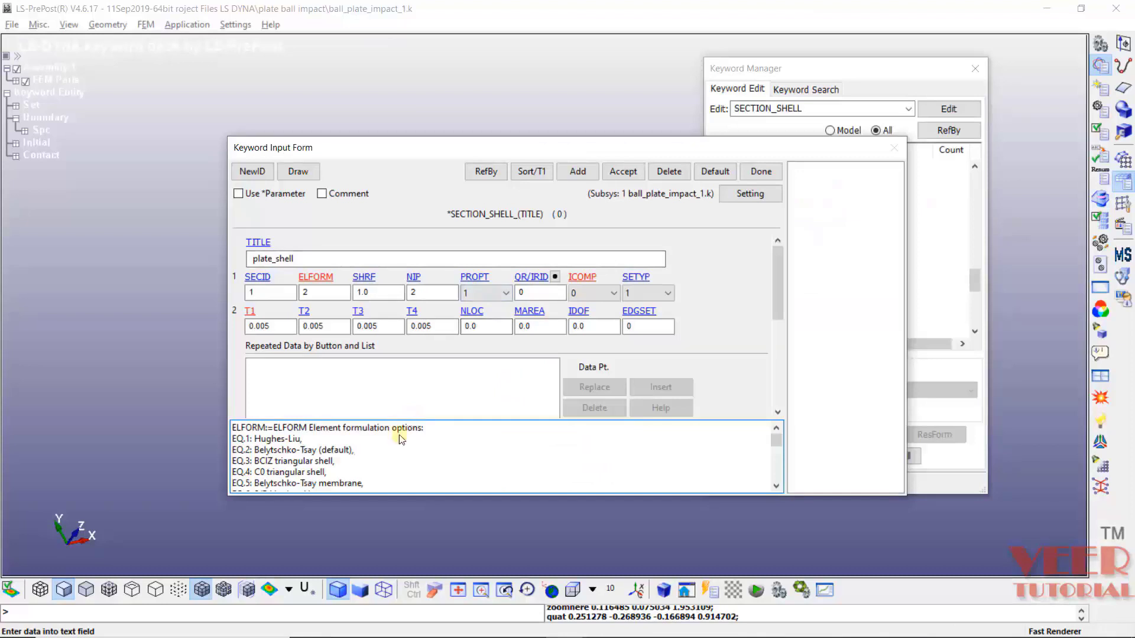
{"action": "left_click_drag", "start_coordinate": [349, 452], "coordinate": [309, 451]}
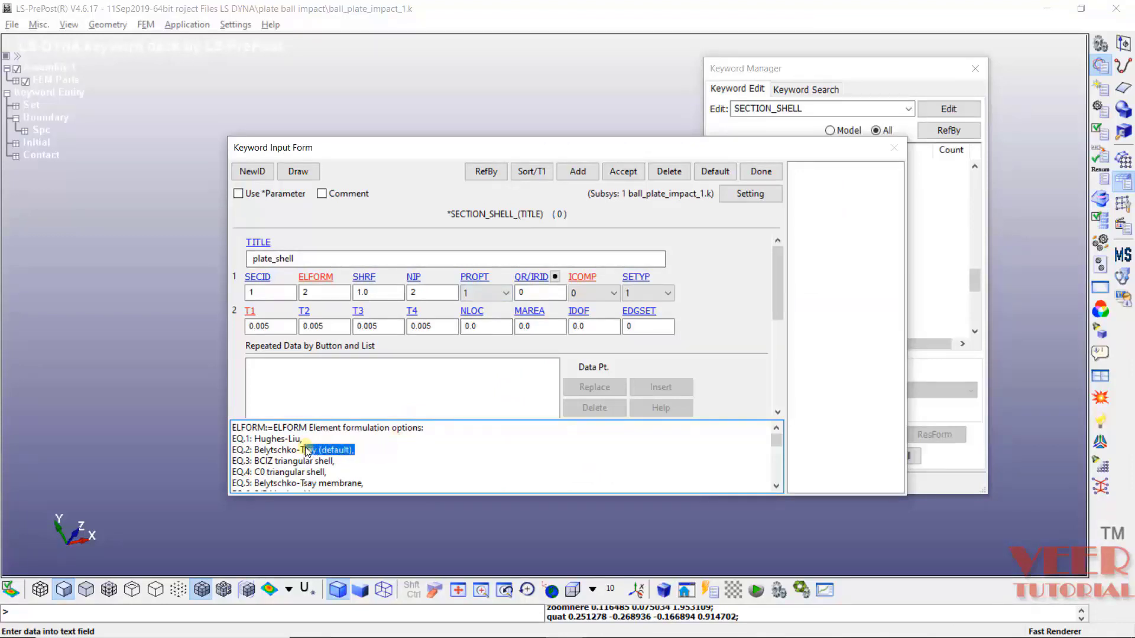
{"action": "left_click", "coordinate": [251, 439]}
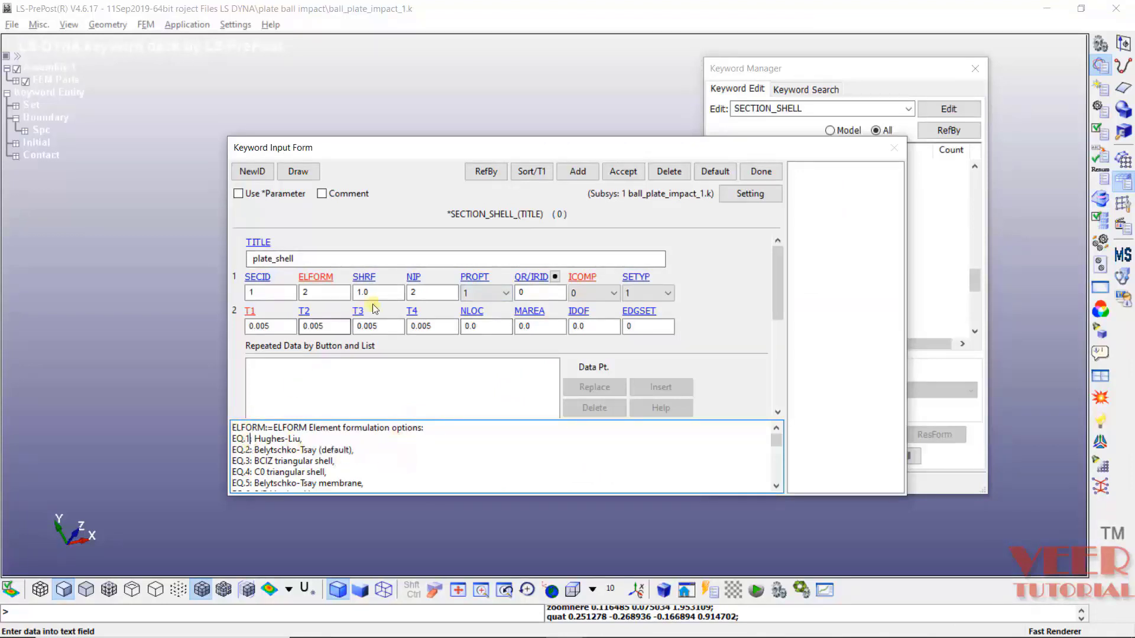
{"action": "left_click", "coordinate": [432, 292]}
{"action": "scroll", "coordinate": [494, 379], "scroll_direction": "down", "scroll_amount": 1}
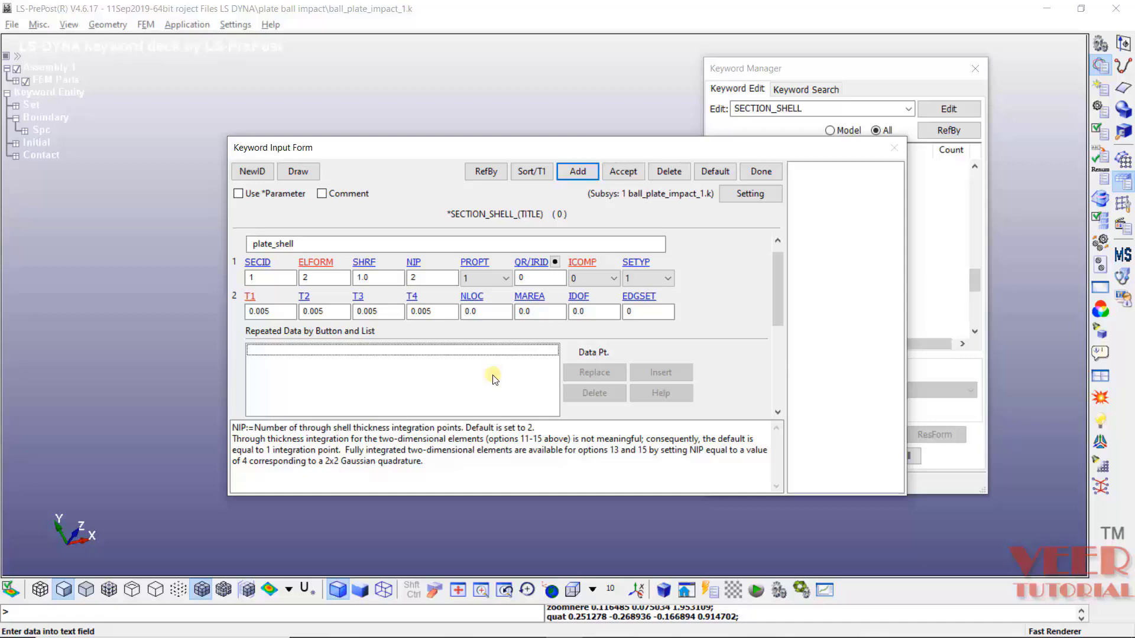
{"action": "left_click", "coordinate": [616, 171]}
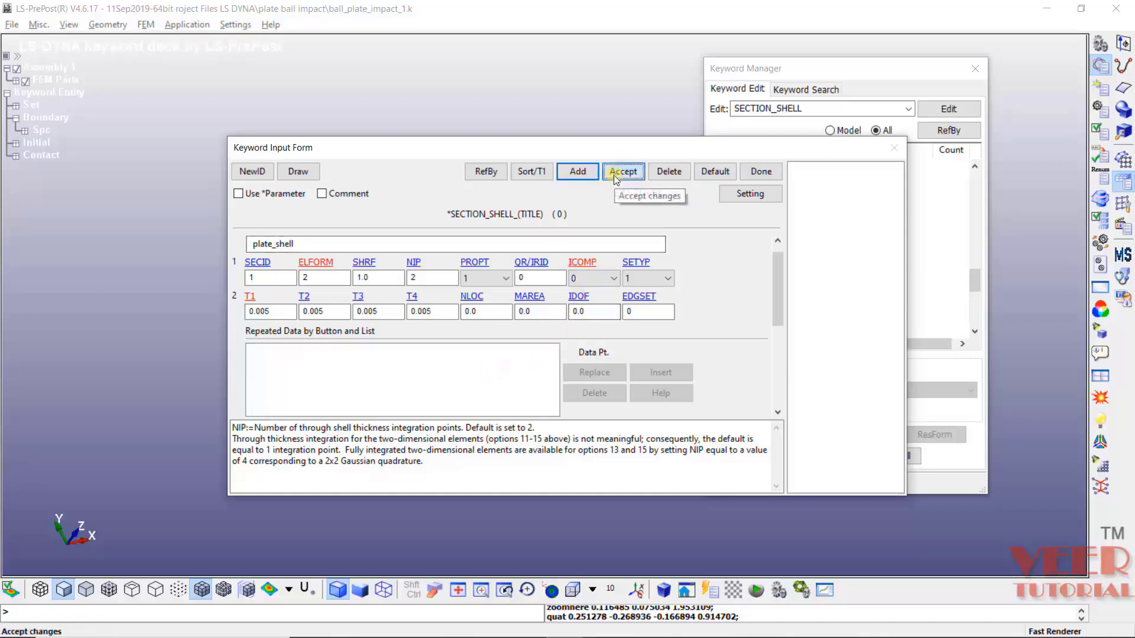
{"action": "left_click", "coordinate": [762, 172]}
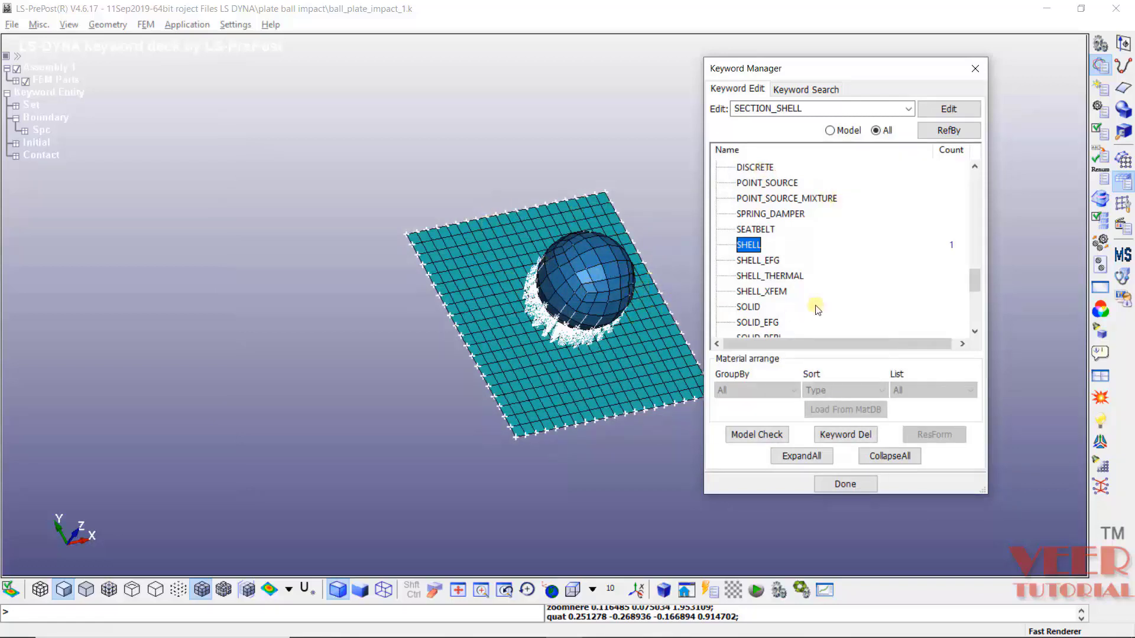
- Start a new SECTION_SOLID entry with ID 2 and title it ball_solid
{"action": "double_click", "coordinate": [748, 308]}
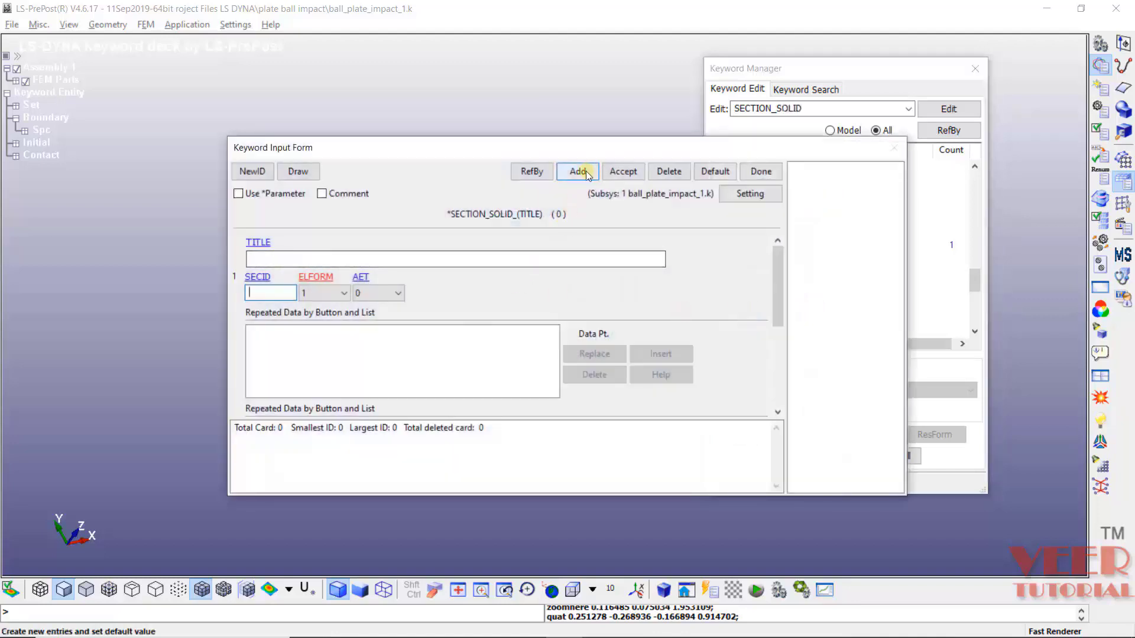
{"action": "left_click", "coordinate": [580, 173]}
{"action": "left_click", "coordinate": [348, 261]}
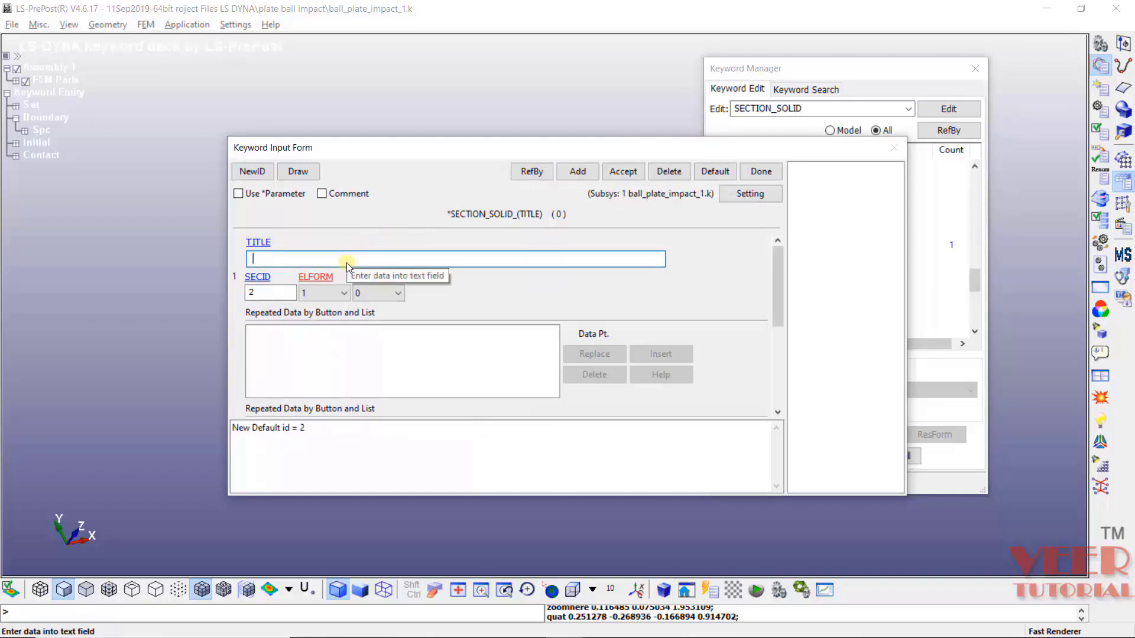
{"action": "type", "text": "ball_solid"}
{"action": "key", "text": "Tab"}
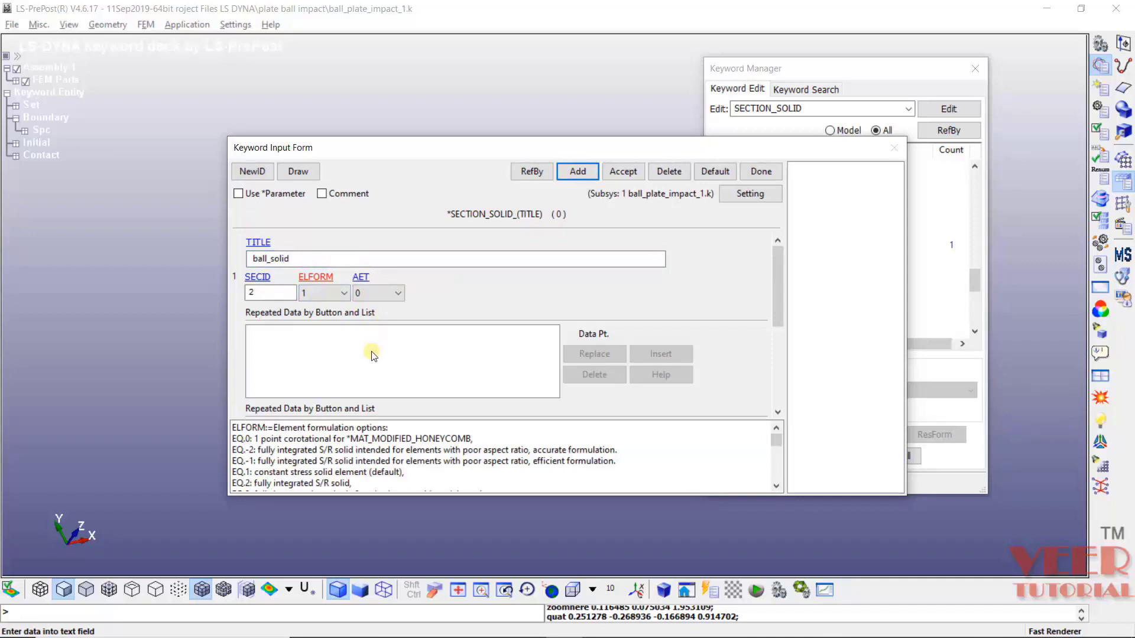
- Review the solid section's ELFORM choices and their descriptions, comparing the constant stress and fully integrated S/R solids
{"action": "left_click", "coordinate": [323, 294]}
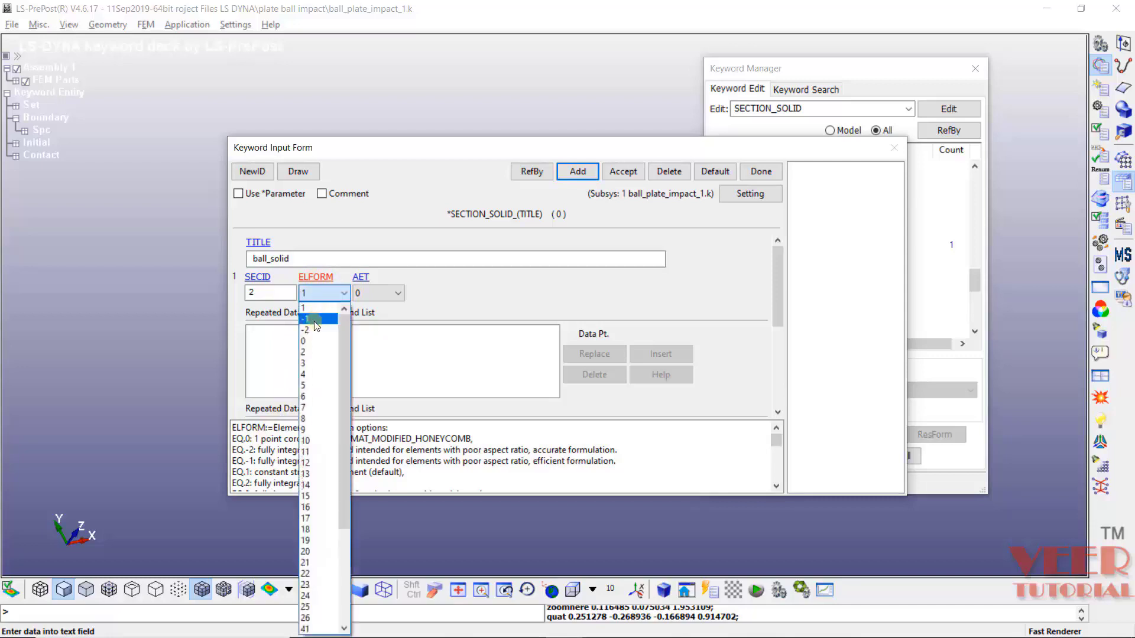
{"action": "left_click", "coordinate": [485, 356]}
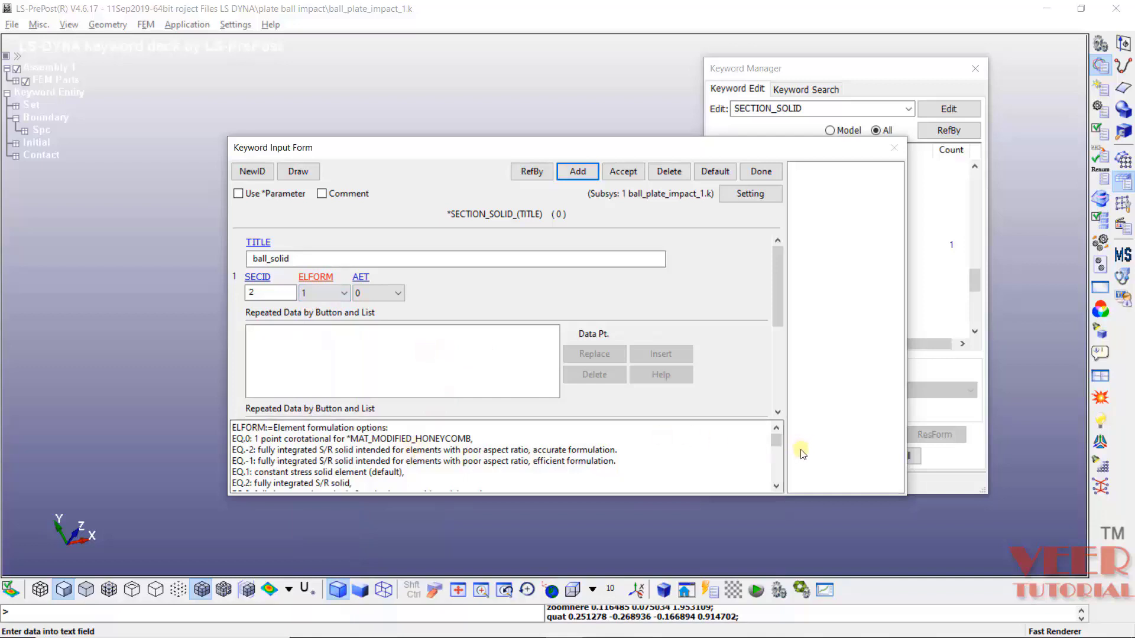
{"action": "left_click", "coordinate": [252, 493]}
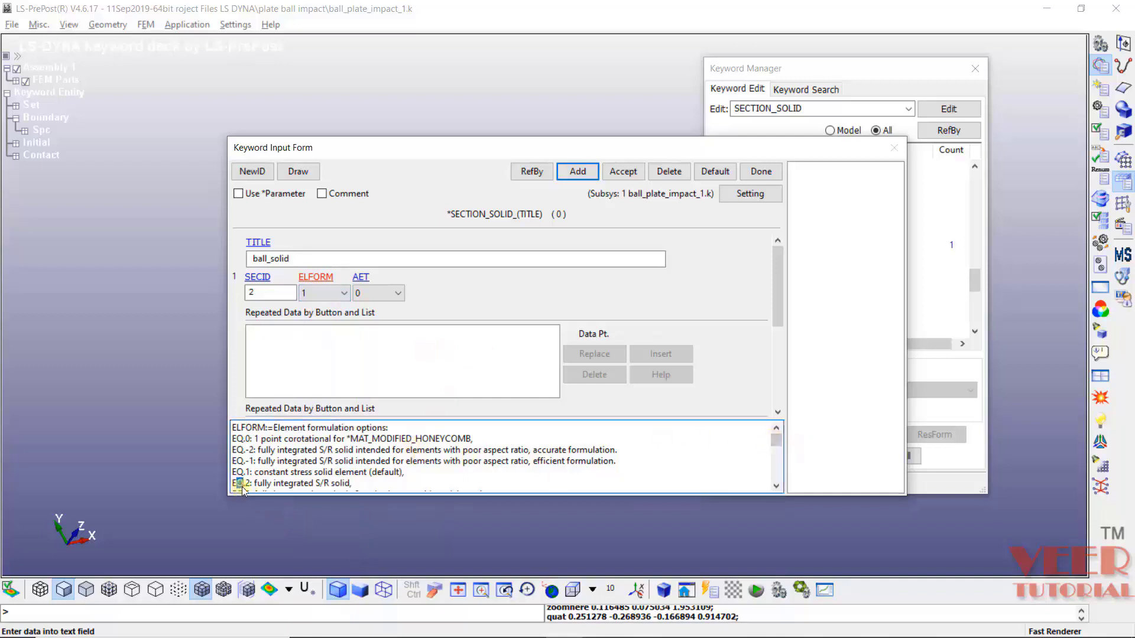
{"action": "left_click", "coordinate": [361, 483]}
{"action": "left_click_drag", "start_coordinate": [362, 484], "coordinate": [333, 486]}
{"action": "left_click", "coordinate": [411, 471]}
- Set the ball_solid section's ELFORM to 2, accept the entry, and close its form and the Keyword Manager
{"action": "left_click", "coordinate": [323, 294]}
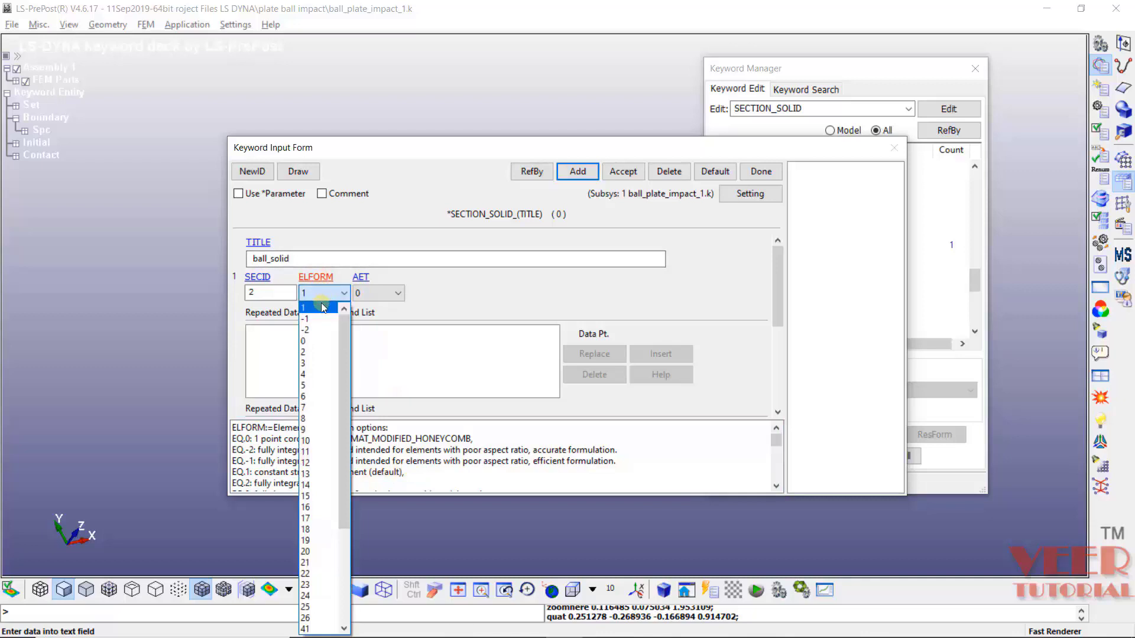
{"action": "left_click", "coordinate": [307, 352]}
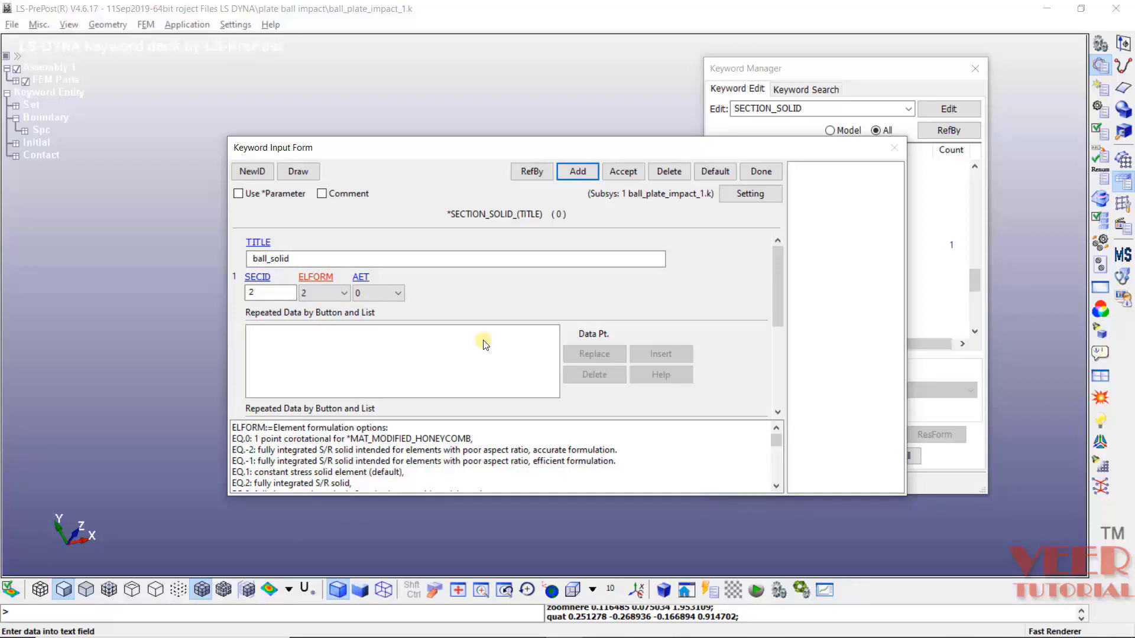
{"action": "left_click", "coordinate": [623, 172]}
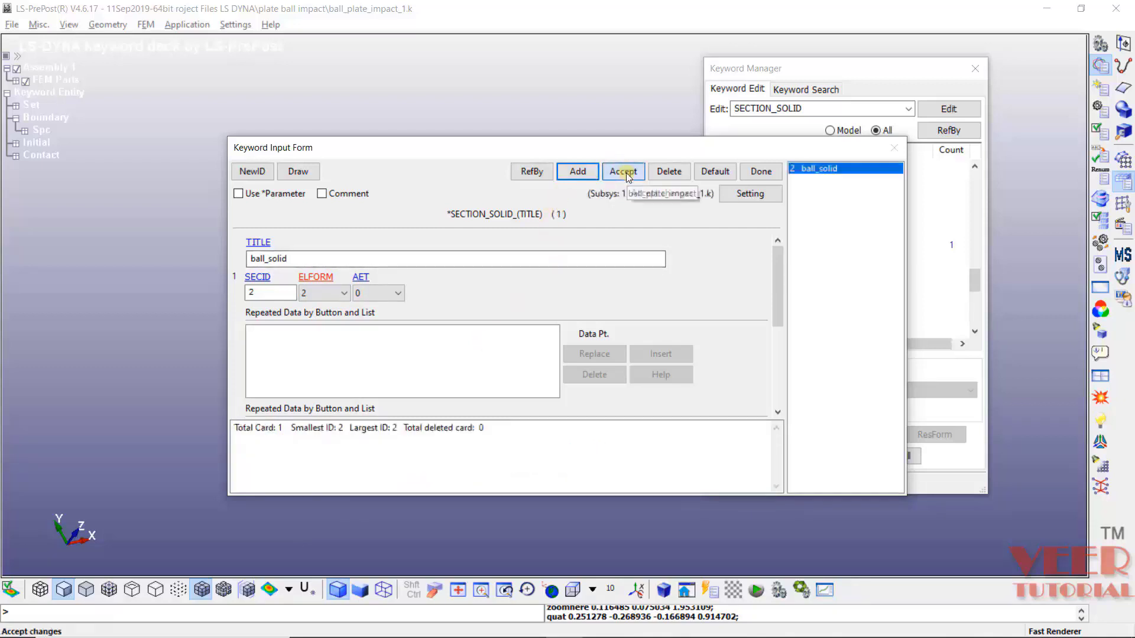
{"action": "left_click", "coordinate": [758, 171]}
{"action": "left_click", "coordinate": [849, 552]}
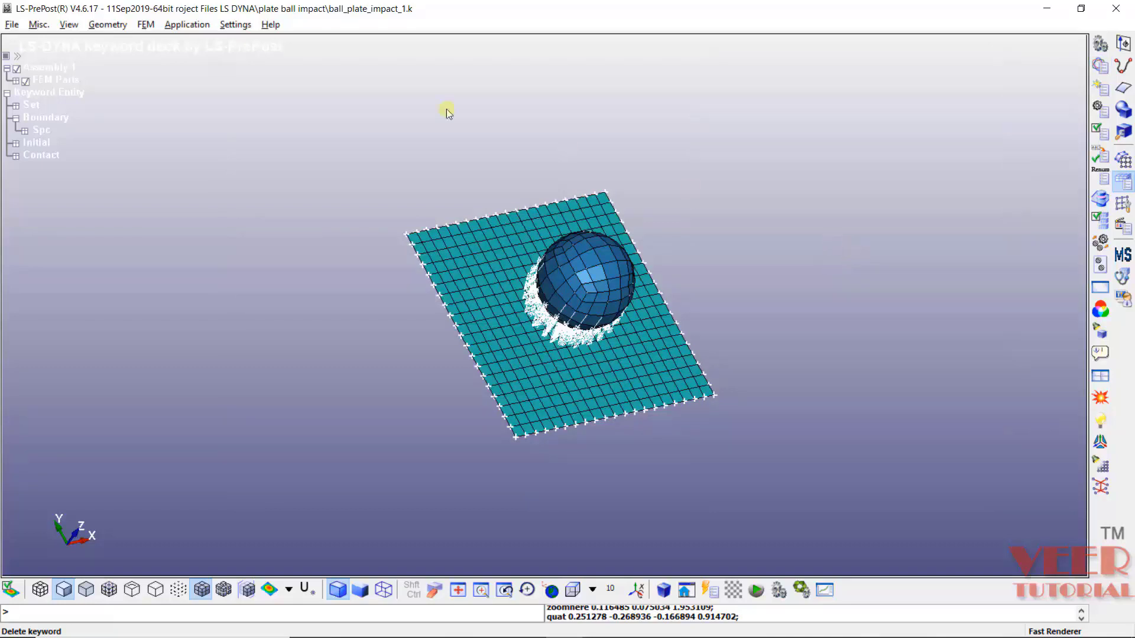
- Open the PART keyword's input form from the Keyword Manager and select the plate part
{"action": "left_click", "coordinate": [1098, 70]}
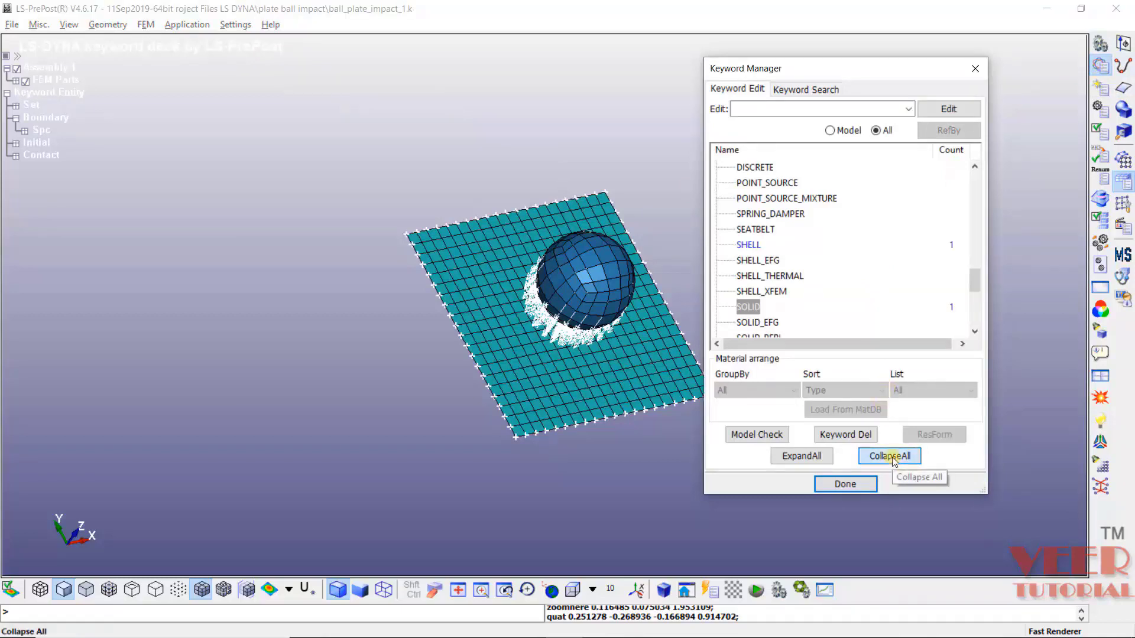
{"action": "left_click", "coordinate": [896, 461]}
{"action": "scroll", "coordinate": [766, 278], "scroll_direction": "up", "scroll_amount": 6}
{"action": "scroll", "coordinate": [733, 236], "scroll_direction": "up", "scroll_amount": 1}
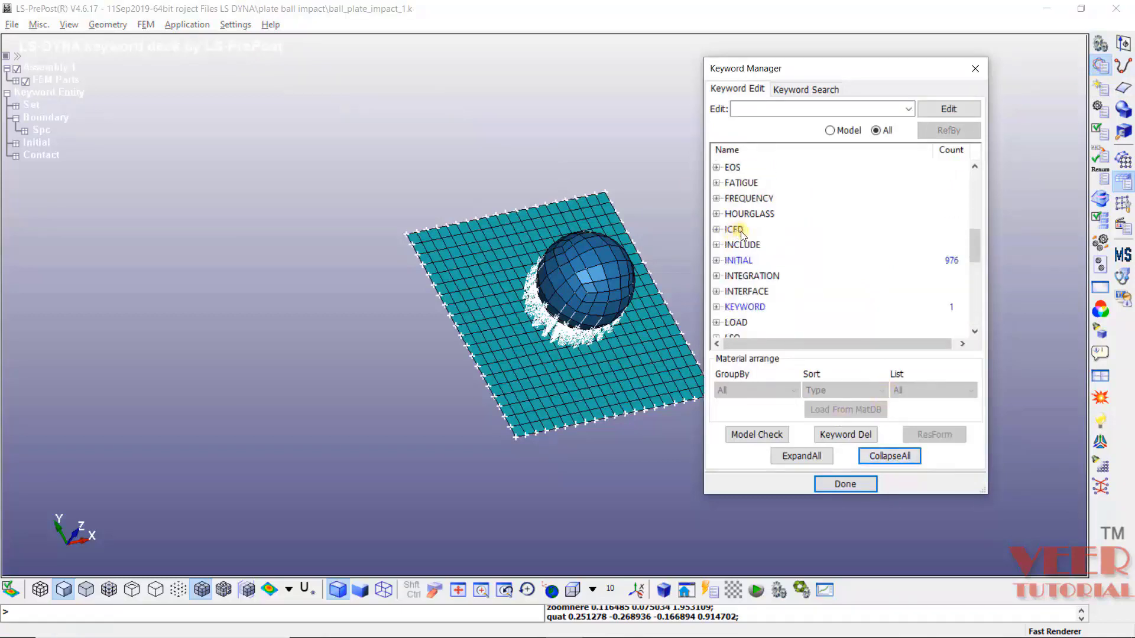
{"action": "scroll", "coordinate": [739, 238], "scroll_direction": "down", "scroll_amount": 5}
{"action": "left_click", "coordinate": [716, 198]}
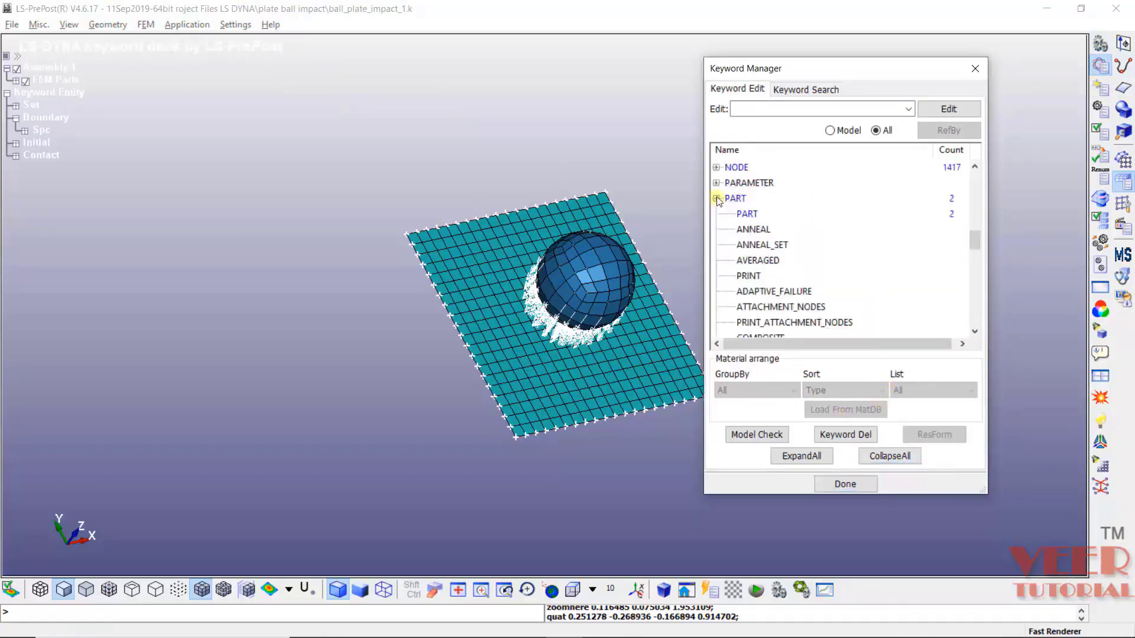
{"action": "left_click", "coordinate": [735, 198]}
{"action": "double_click", "coordinate": [756, 214]}
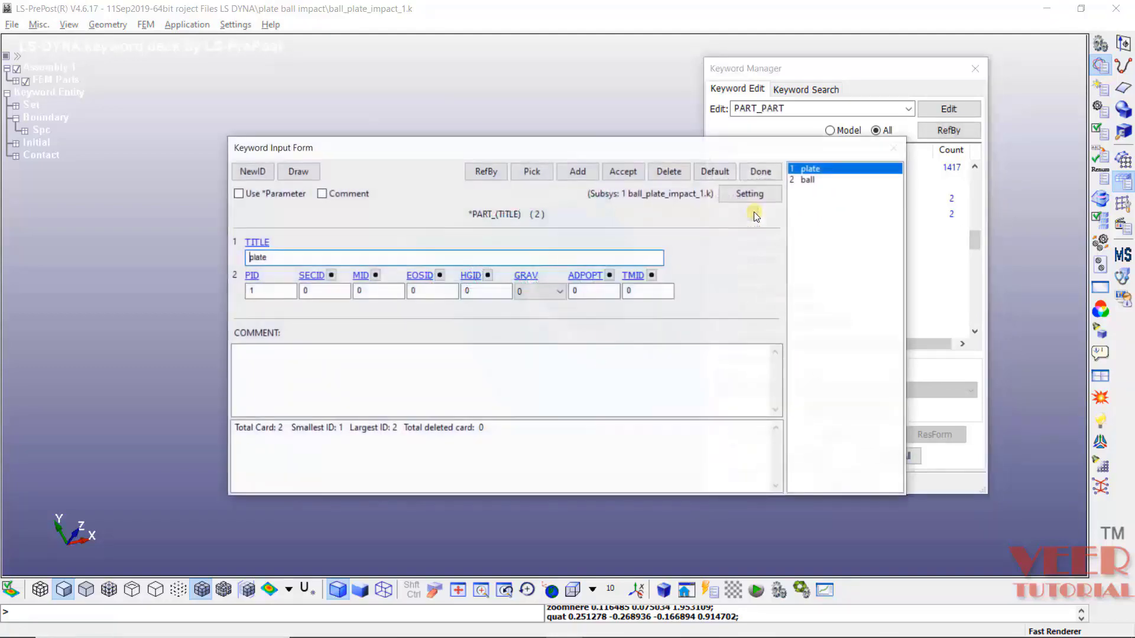
{"action": "left_click", "coordinate": [813, 181]}
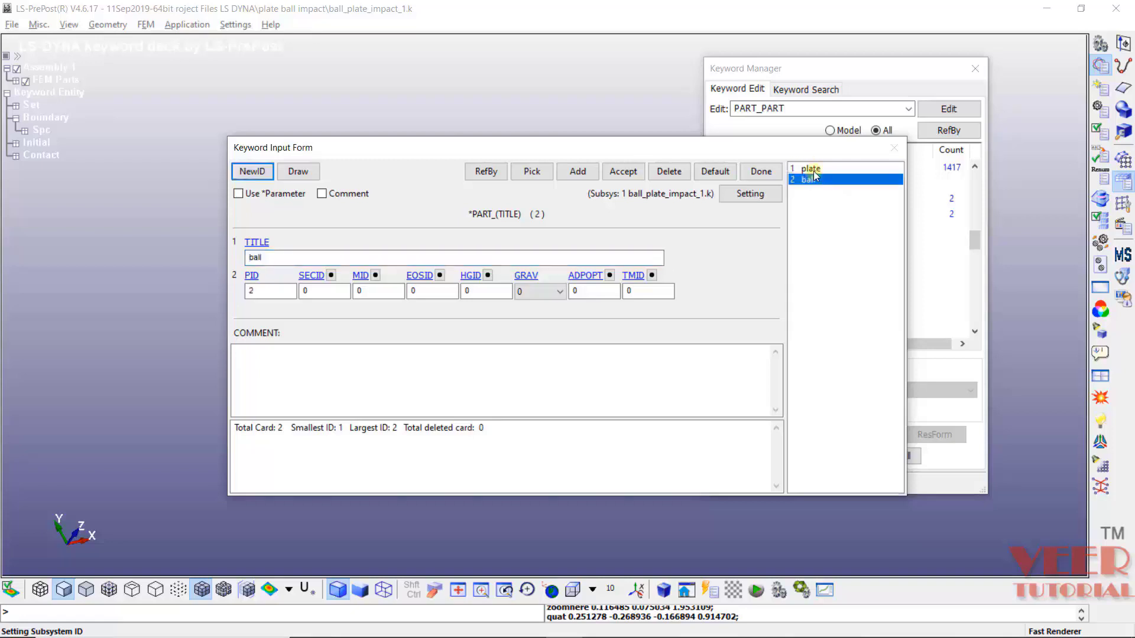
{"action": "left_click", "coordinate": [814, 172]}
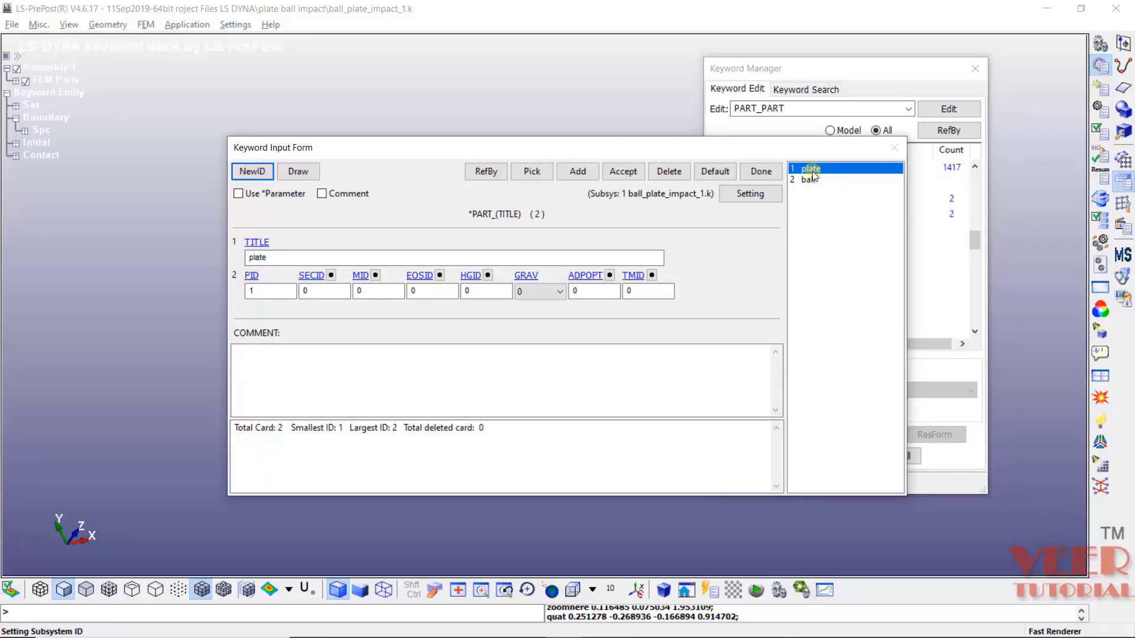
- Link the plate part to the plate_shell section and the plate_plastic_mat material, and accept the entry
{"action": "left_click", "coordinate": [331, 276]}
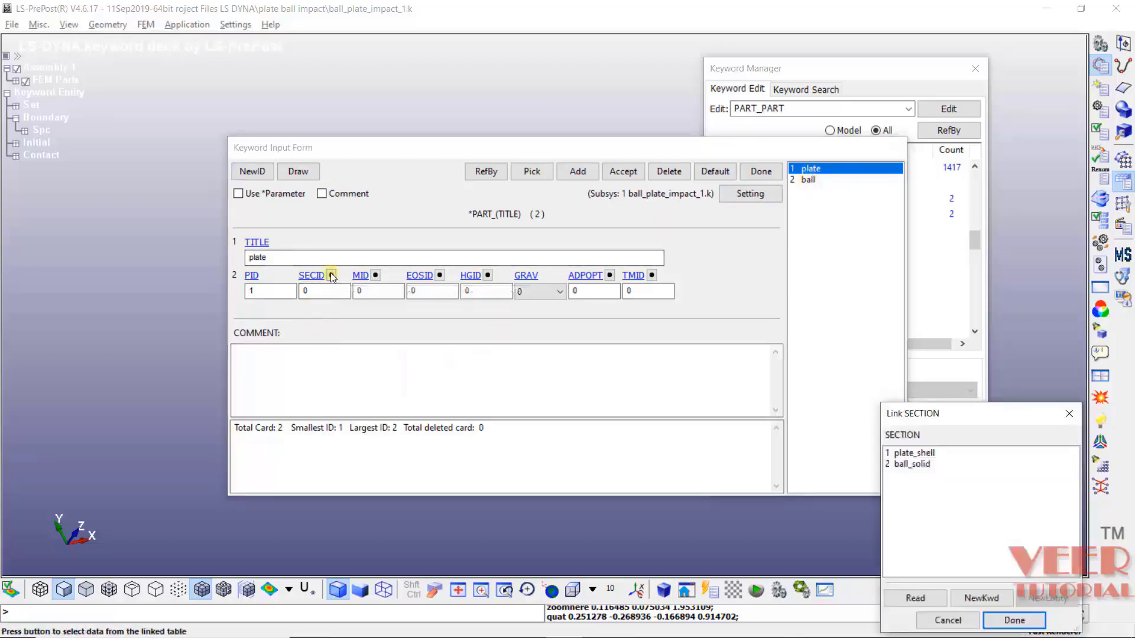
{"action": "left_click", "coordinate": [913, 454]}
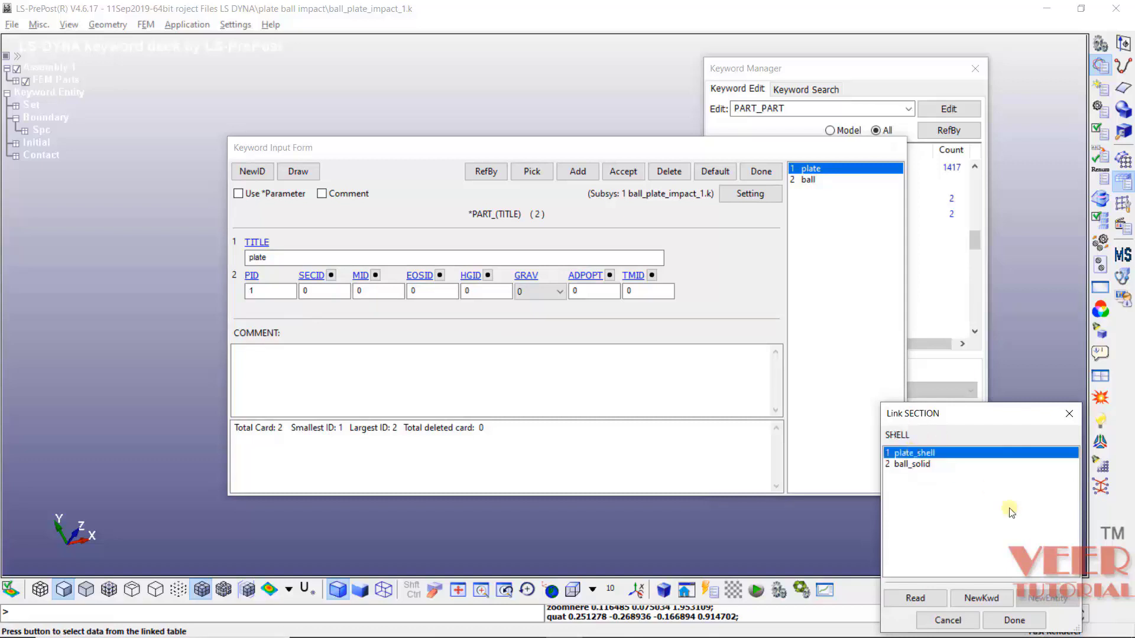
{"action": "left_click", "coordinate": [1013, 620]}
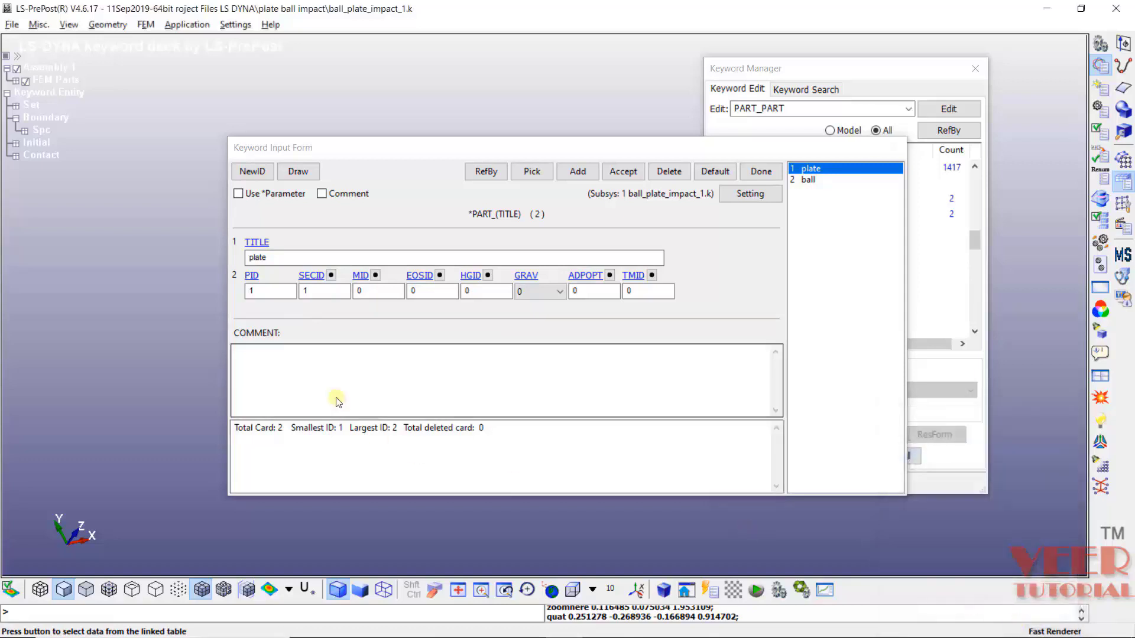
{"action": "left_click", "coordinate": [374, 276]}
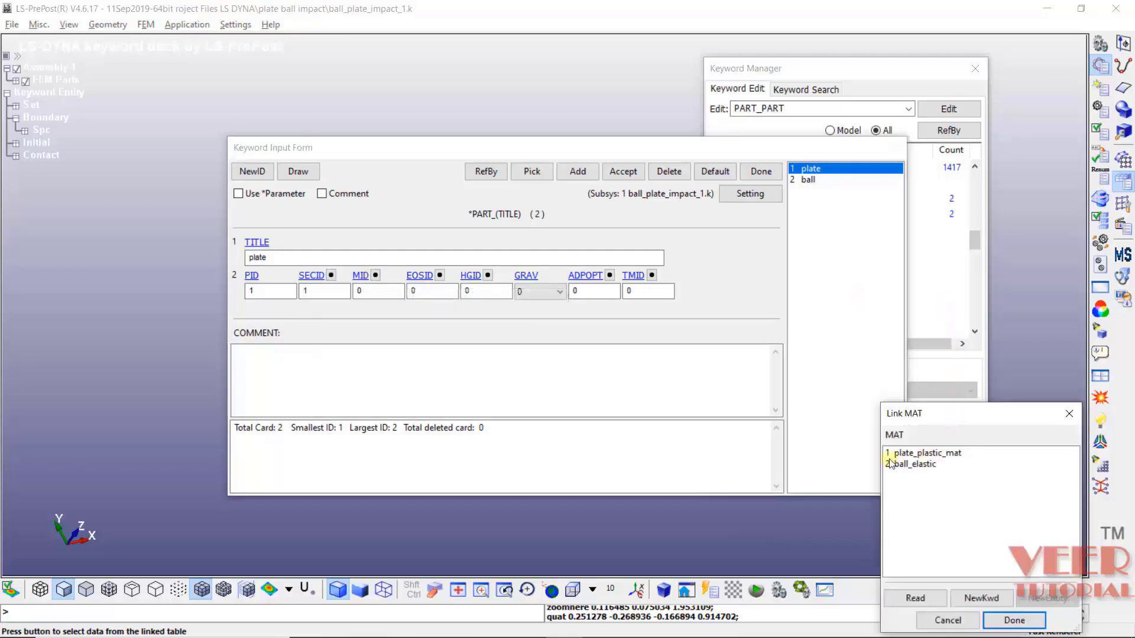
{"action": "left_click", "coordinate": [910, 453]}
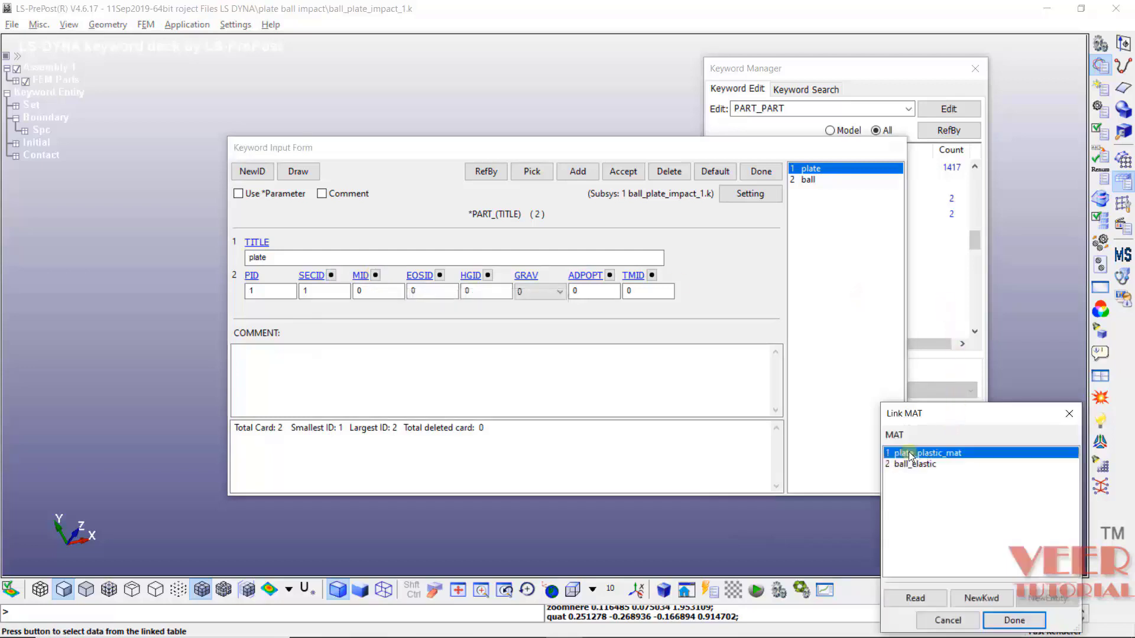
{"action": "left_click", "coordinate": [1031, 623]}
{"action": "left_click", "coordinate": [631, 173]}
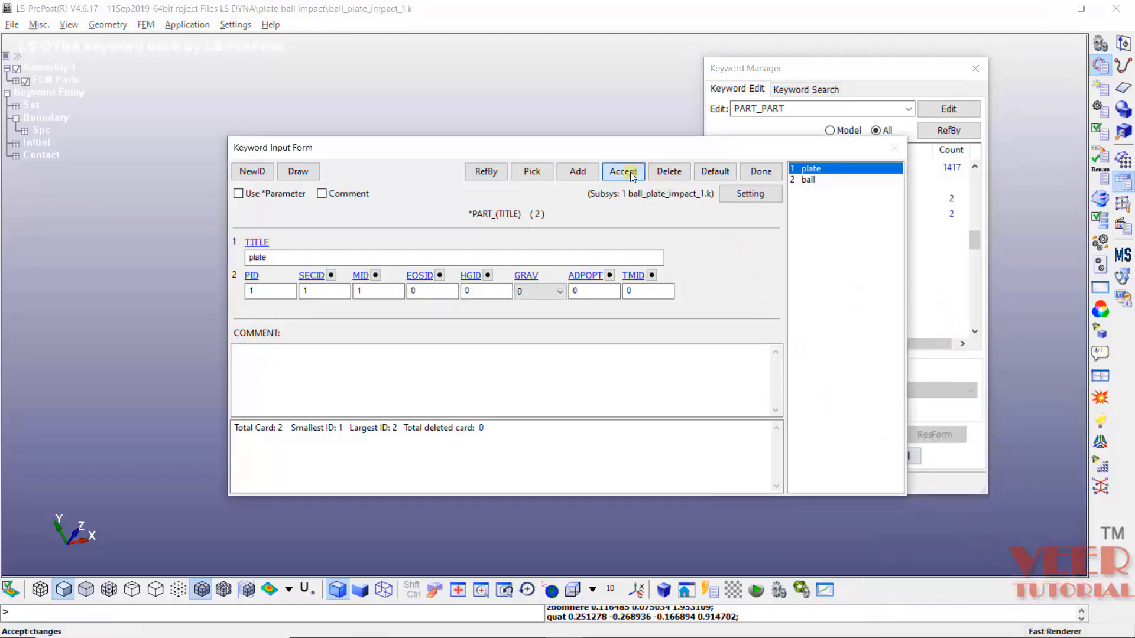
- Link the ball part to the ball_solid section and ball_elastic material, accept the entry, and close its form and the Keyword Manager
{"action": "left_click", "coordinate": [807, 182]}
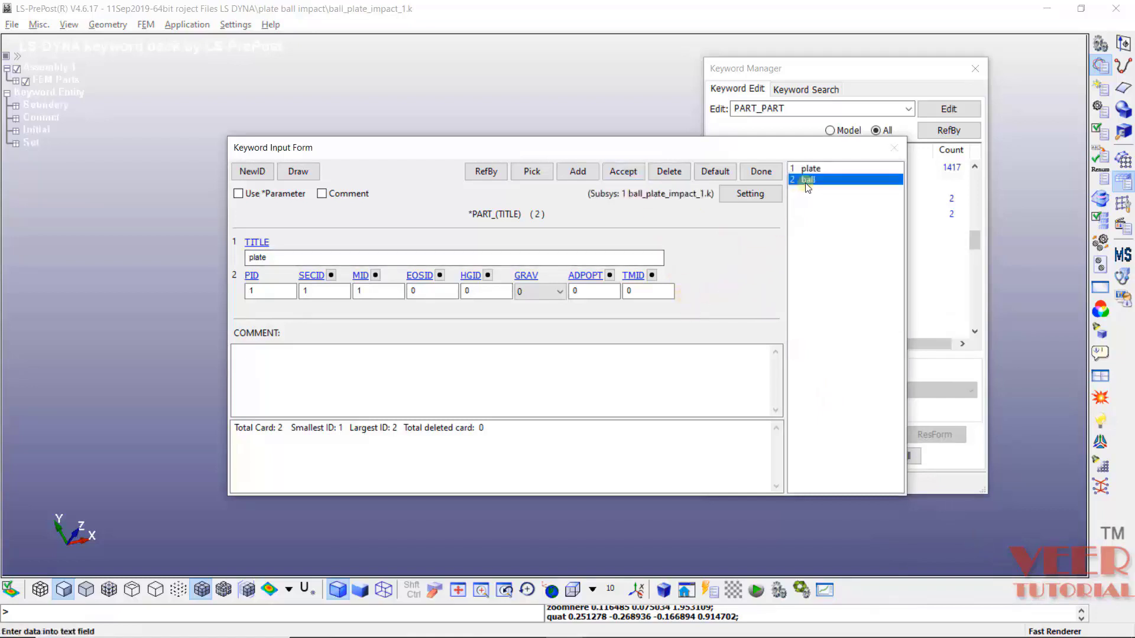
{"action": "left_click", "coordinate": [332, 276]}
{"action": "left_click", "coordinate": [900, 464]}
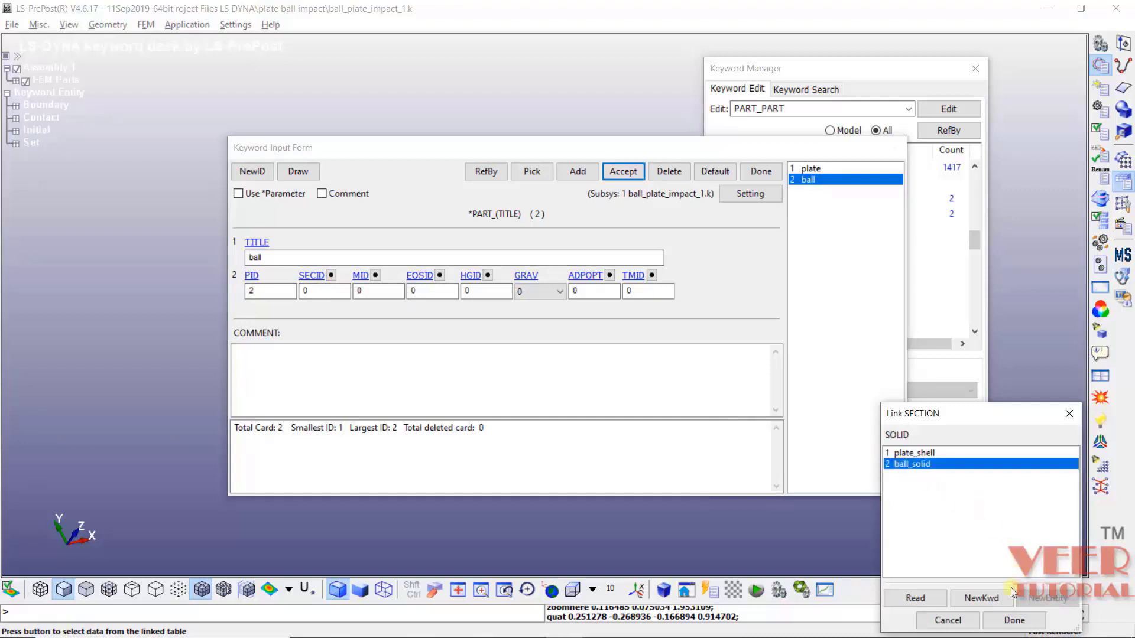
{"action": "left_click", "coordinate": [1015, 620]}
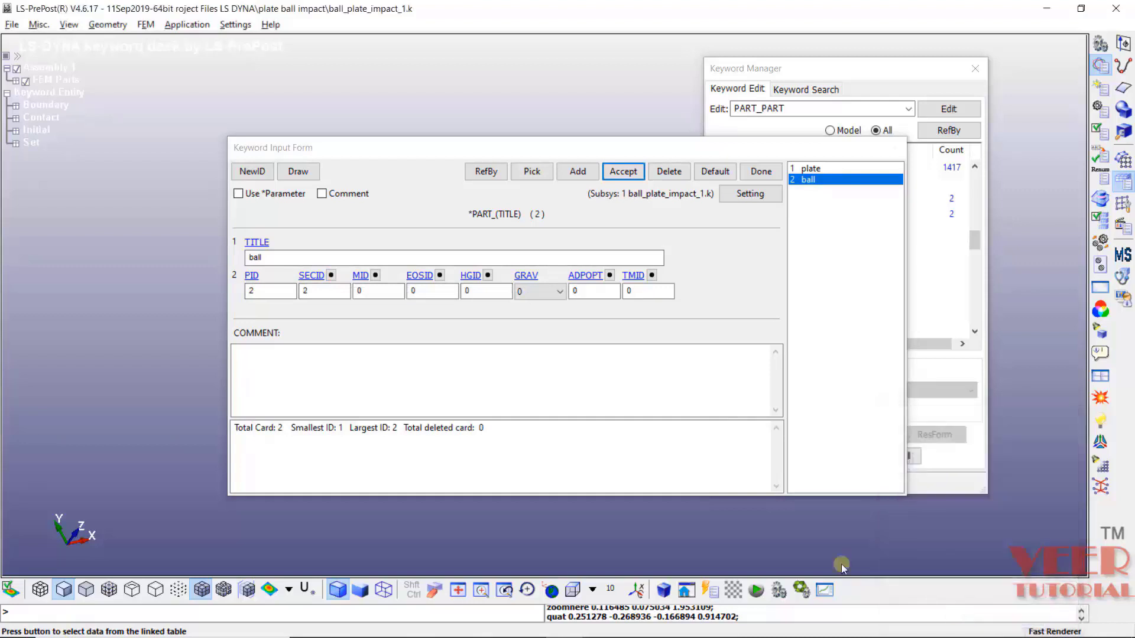
{"action": "left_click", "coordinate": [375, 278]}
{"action": "left_click", "coordinate": [928, 464]}
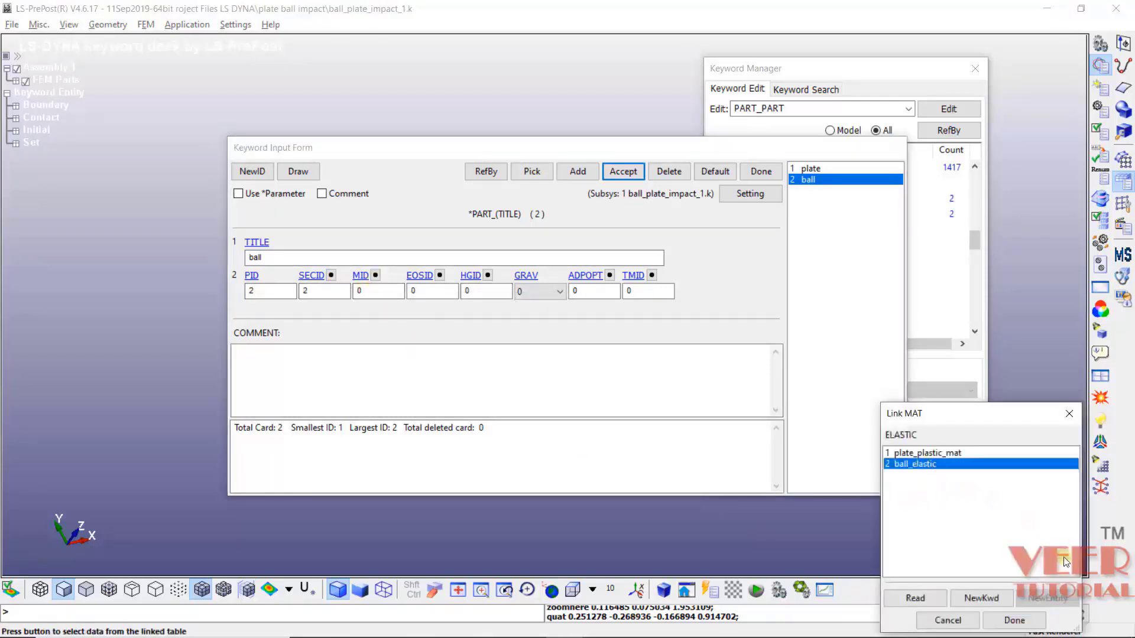
{"action": "left_click", "coordinate": [1014, 620]}
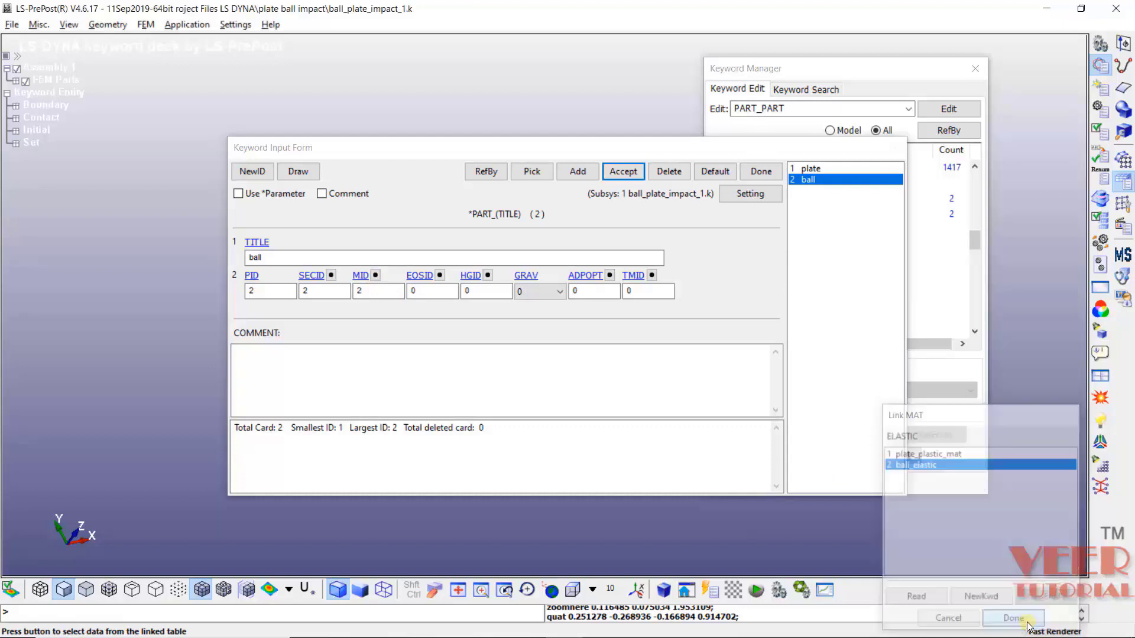
{"action": "left_click", "coordinate": [622, 172]}
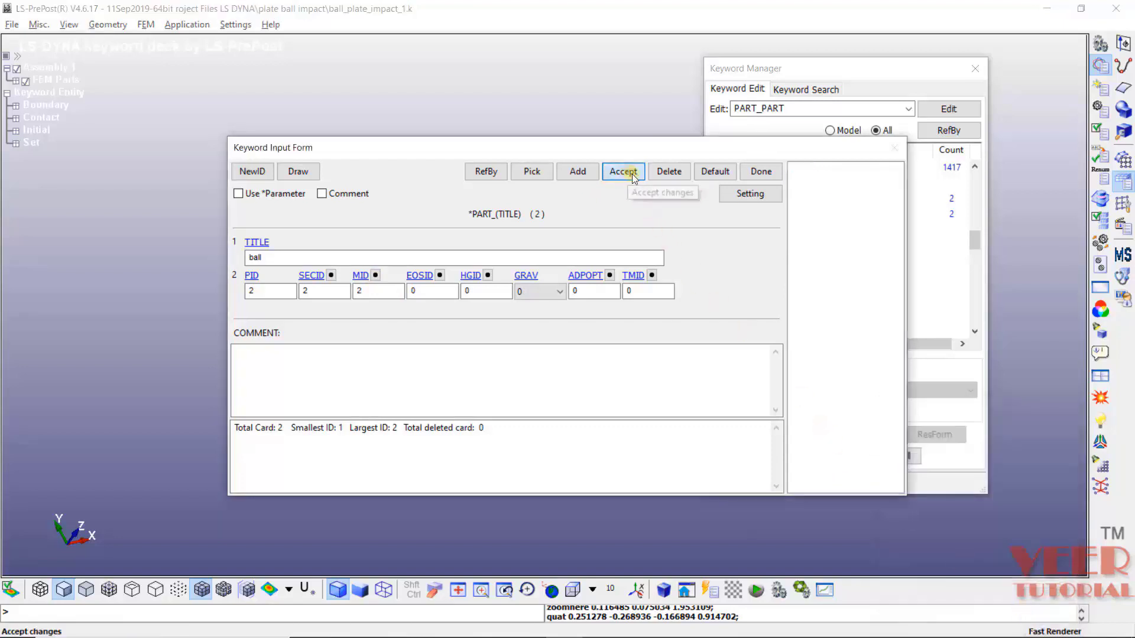
{"action": "left_click", "coordinate": [762, 175]}
{"action": "left_click", "coordinate": [846, 484]}
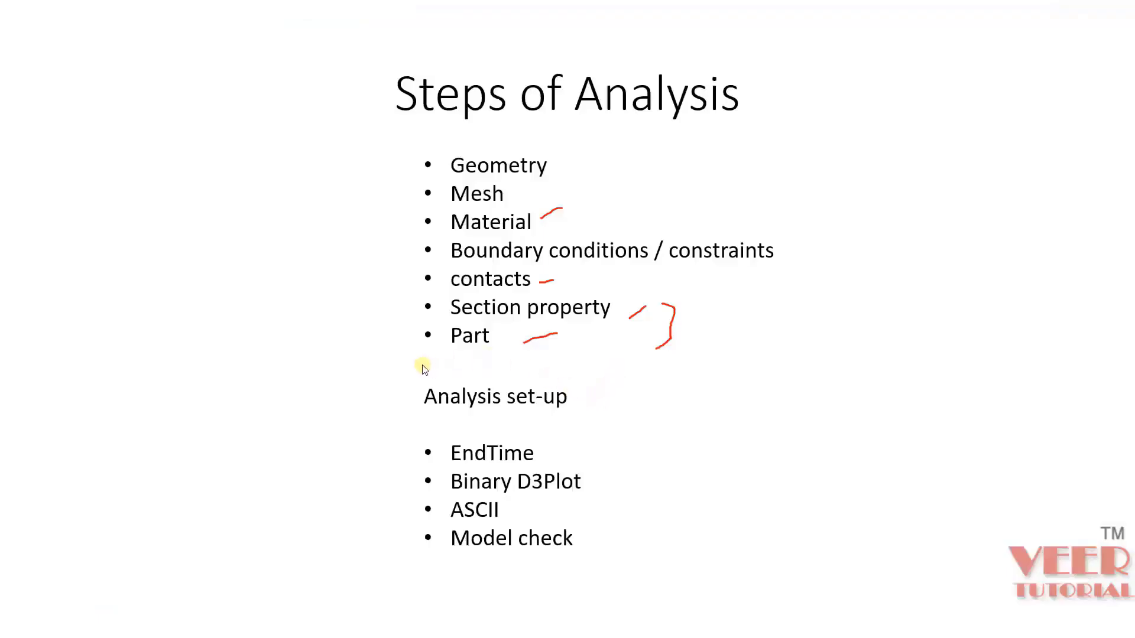
{"action": "left_click_drag", "start_coordinate": [422, 365], "coordinate": [579, 345]}
{"action": "key", "text": "alt+Tab"}
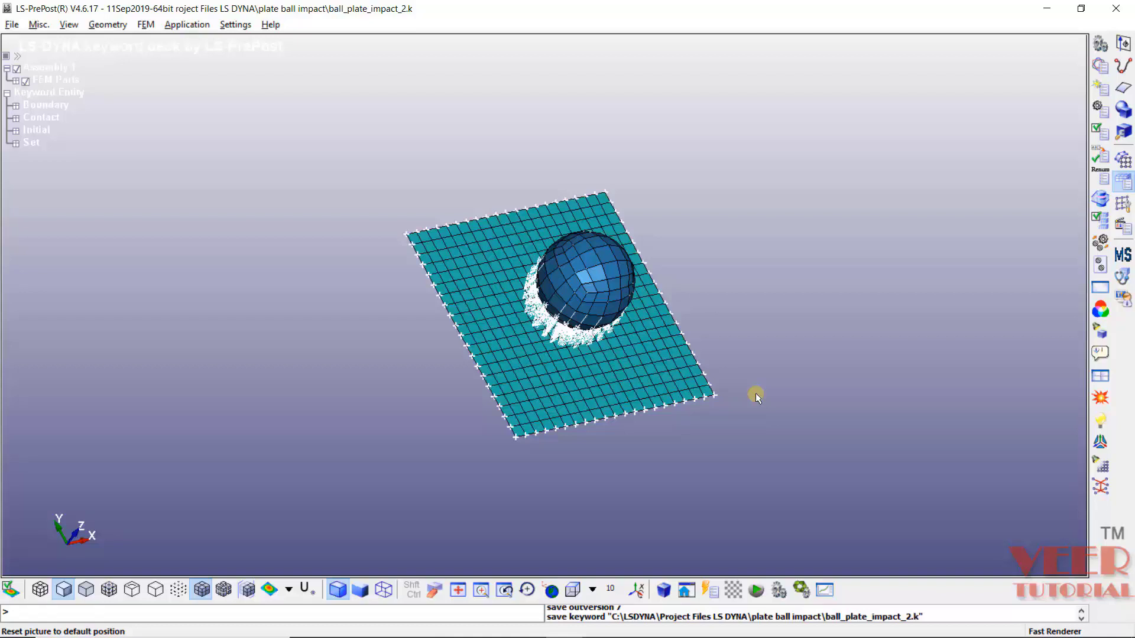
{"action": "key", "text": "alt+Tab"}
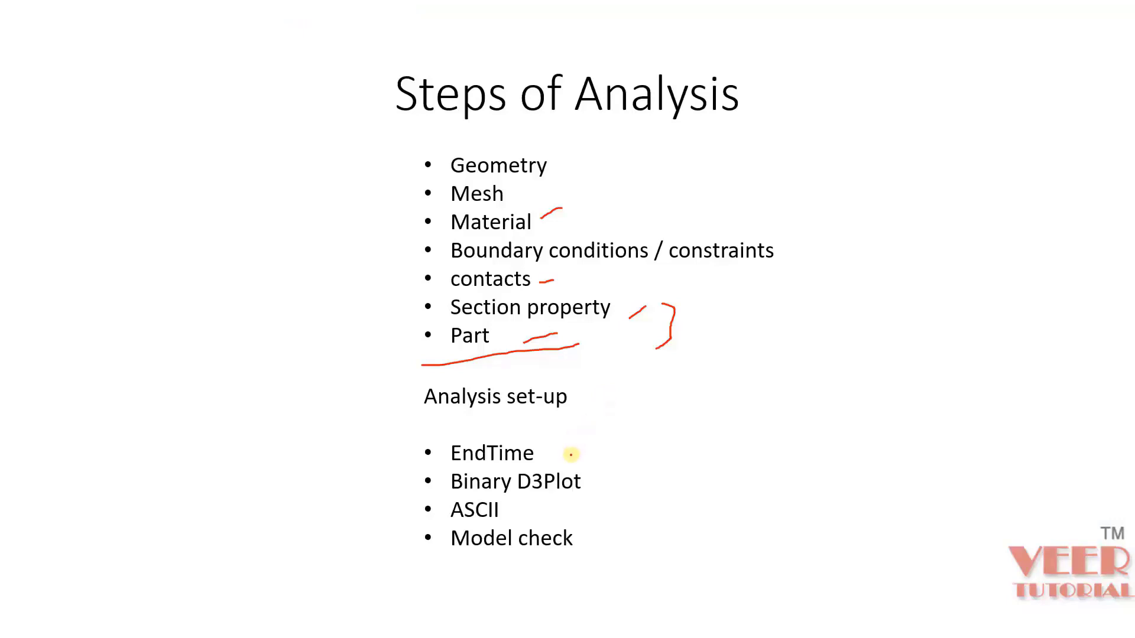
{"action": "left_click_drag", "start_coordinate": [573, 454], "coordinate": [586, 450]}
{"action": "left_click_drag", "start_coordinate": [603, 483], "coordinate": [655, 475]}
{"action": "left_click_drag", "start_coordinate": [519, 519], "coordinate": [530, 514]}
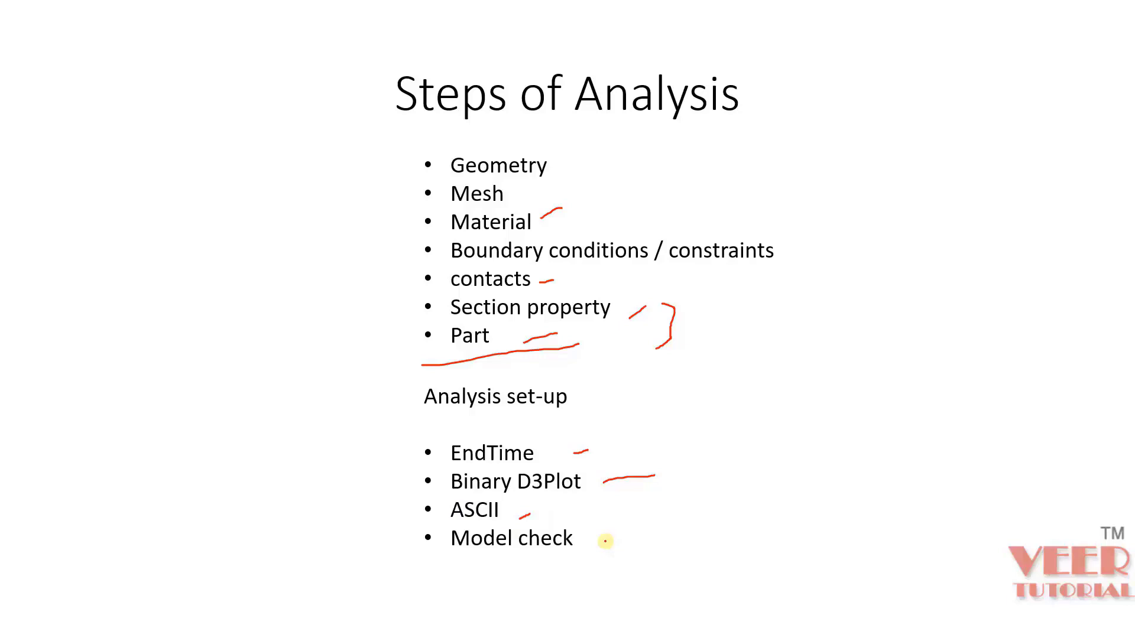
{"action": "left_click_drag", "start_coordinate": [598, 546], "coordinate": [622, 540]}
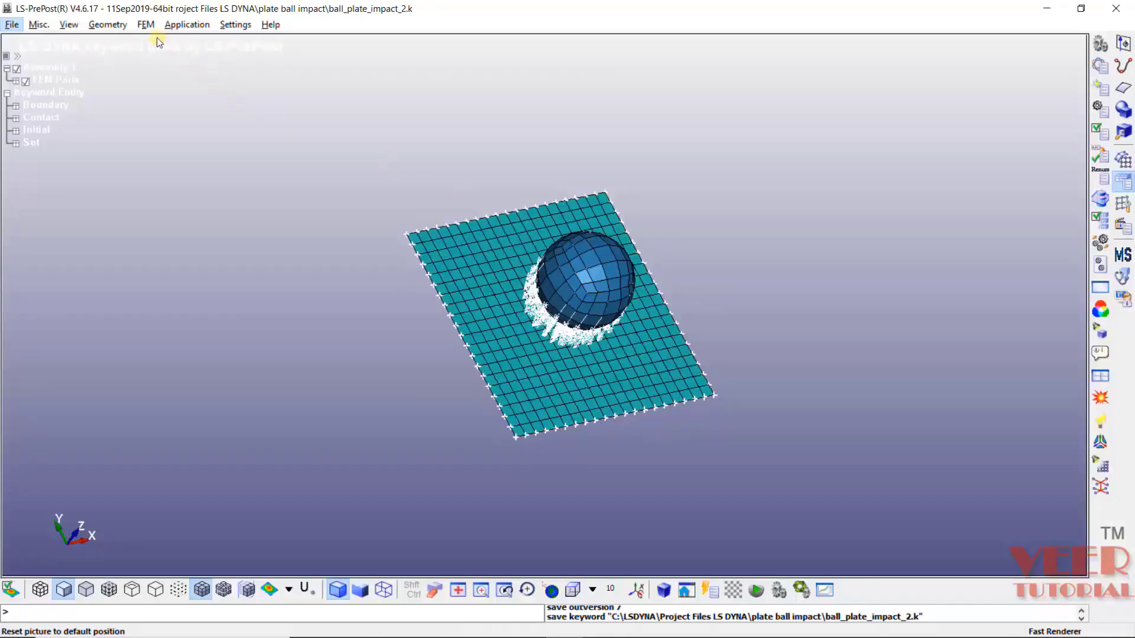
- Reopen the Keyword Manager, collapse its keyword tree, and expand the CONTROL group
{"action": "left_click", "coordinate": [144, 25]}
{"action": "mouse_move", "coordinate": [178, 62]}
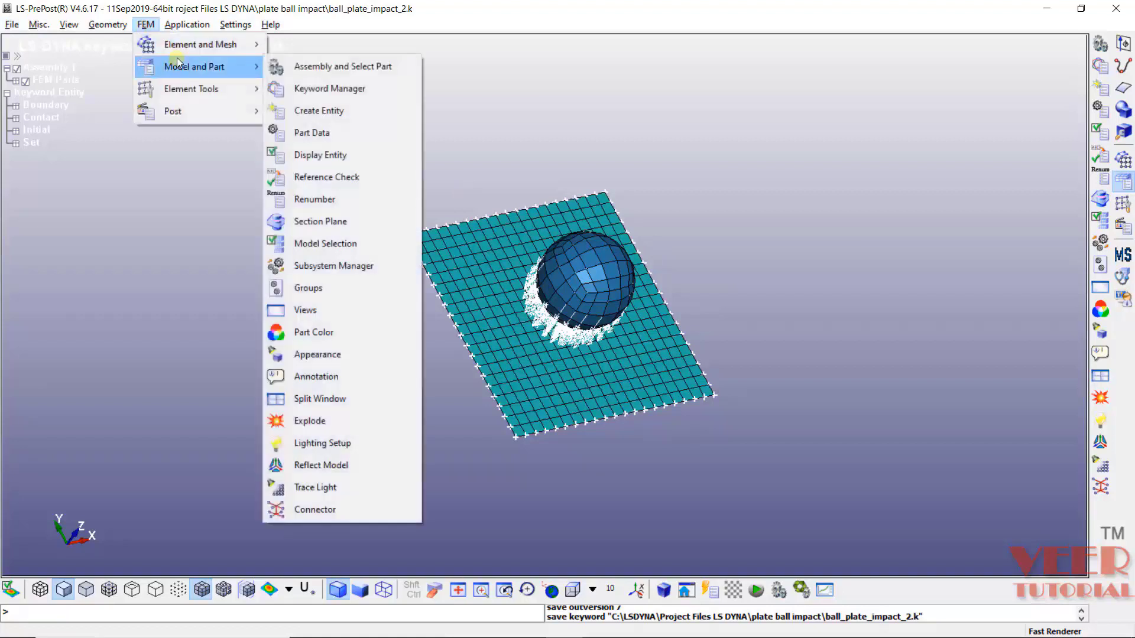
{"action": "left_click", "coordinate": [310, 90]}
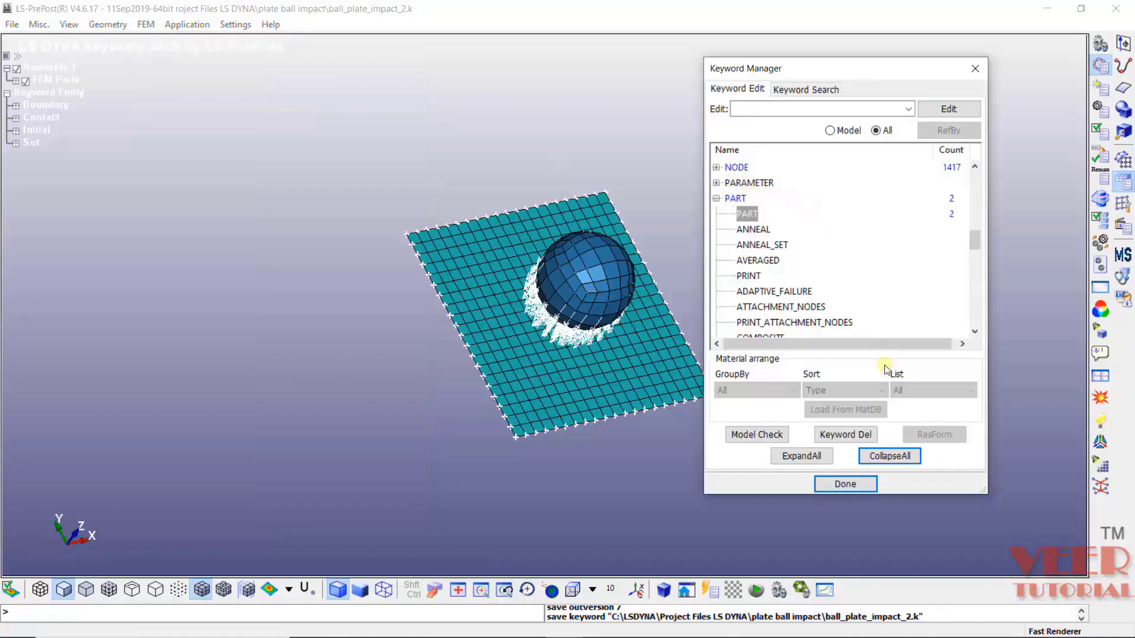
{"action": "left_click", "coordinate": [879, 457]}
{"action": "scroll", "coordinate": [738, 234], "scroll_direction": "up", "scroll_amount": 10}
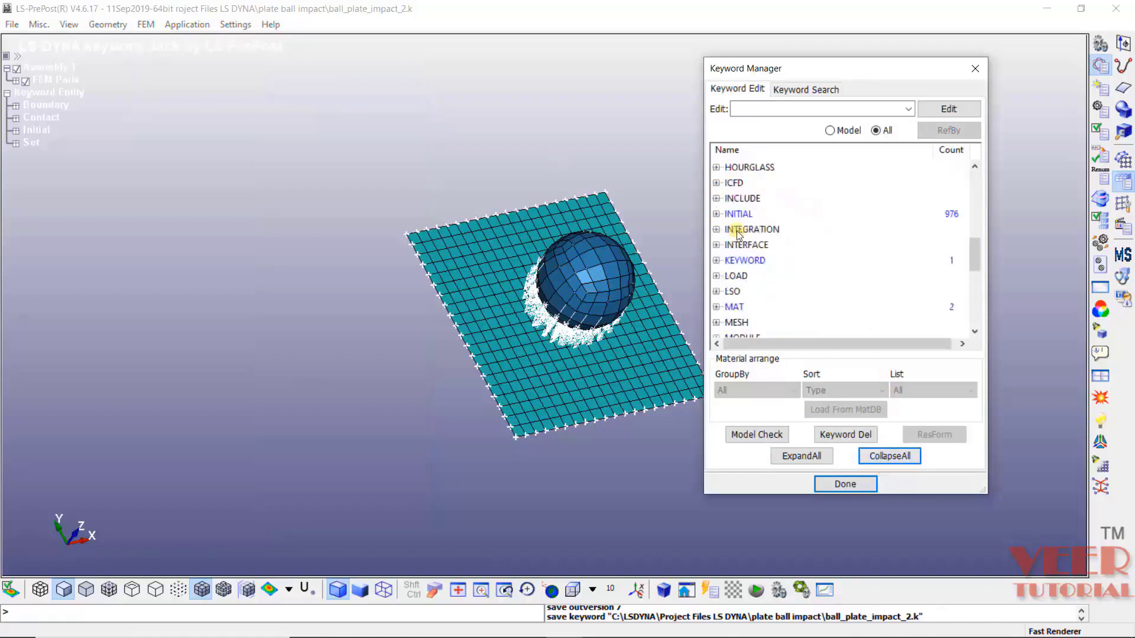
{"action": "scroll", "coordinate": [738, 234], "scroll_direction": "up", "scroll_amount": 2}
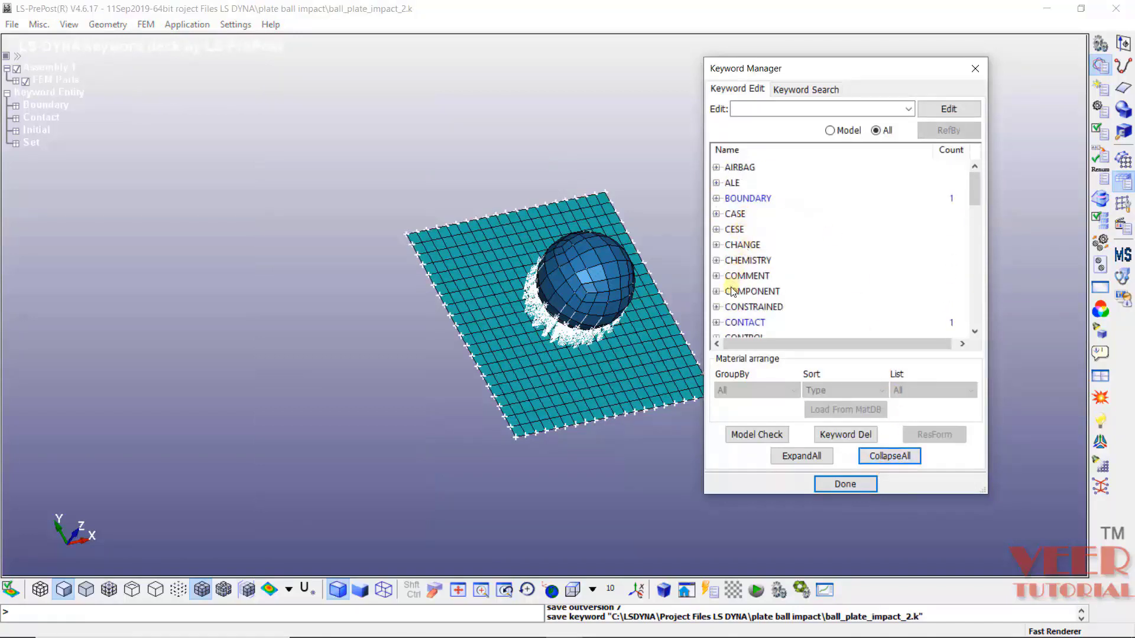
{"action": "scroll", "coordinate": [730, 293], "scroll_direction": "down", "scroll_amount": 2}
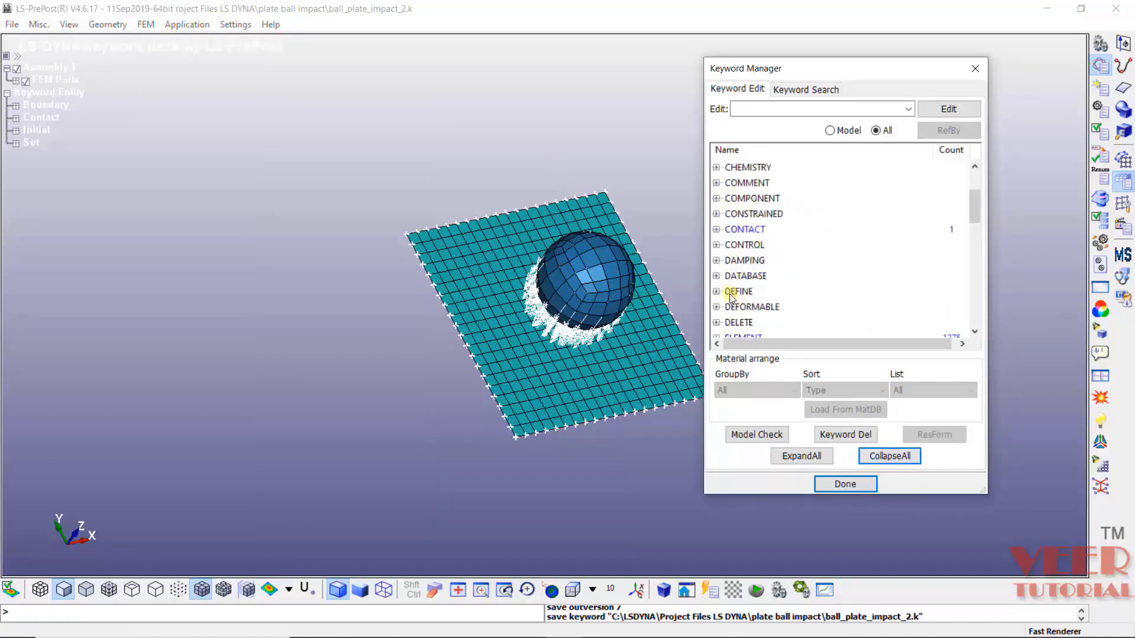
{"action": "left_click", "coordinate": [717, 246]}
{"action": "left_click", "coordinate": [719, 246]}
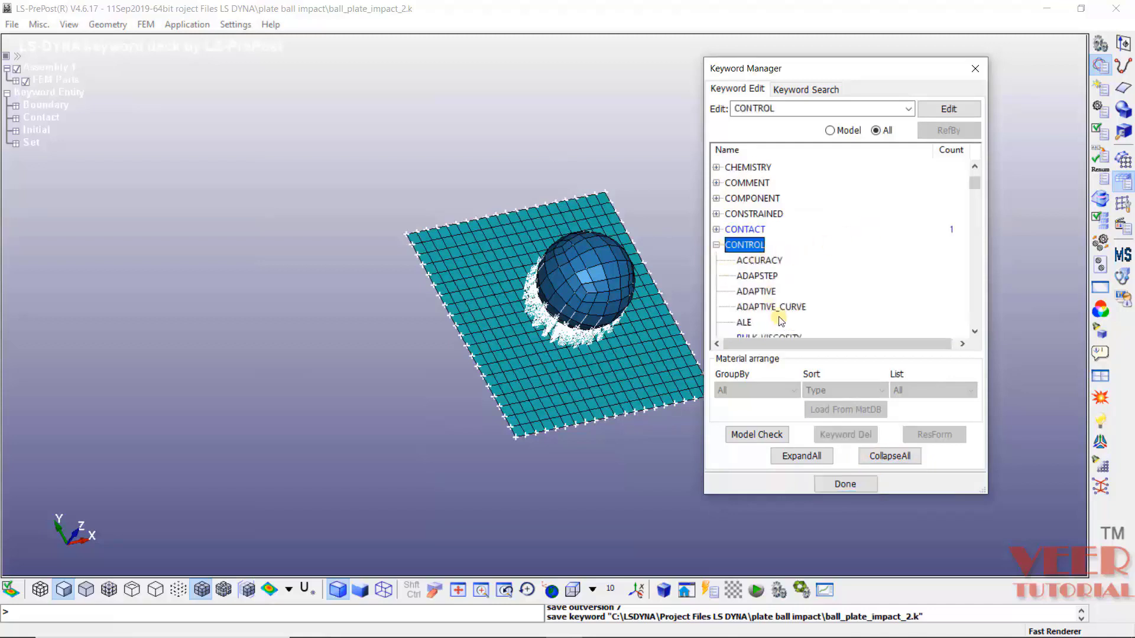
- Open the CONTROL TERMINATION keyword's input form and its ENDTIM value for editing
{"action": "scroll", "coordinate": [755, 312], "scroll_direction": "down", "scroll_amount": 20}
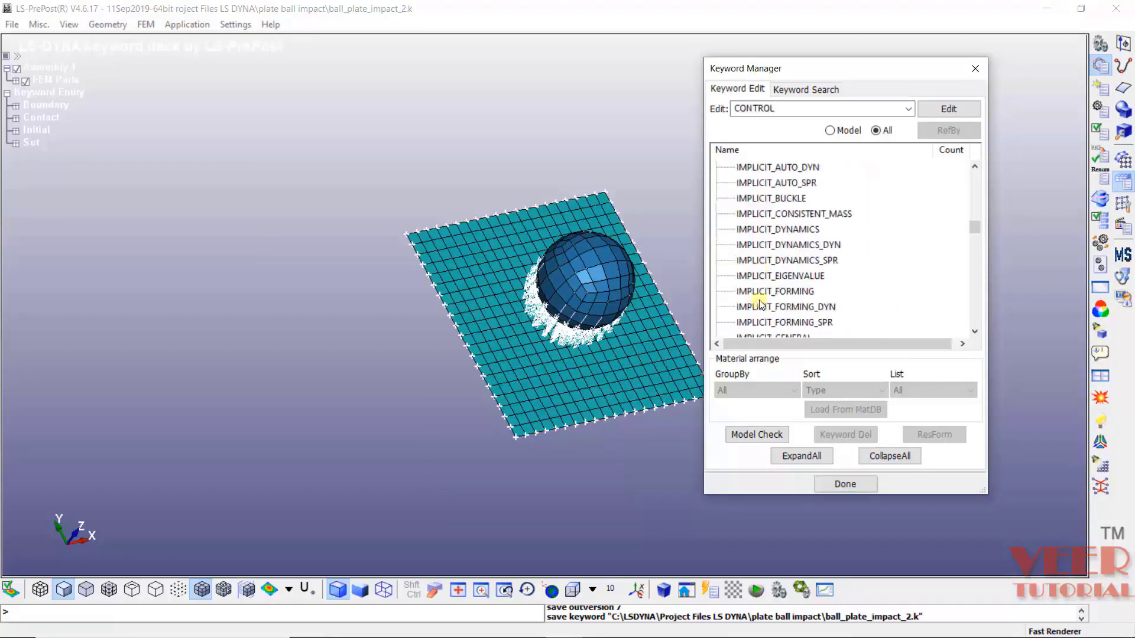
{"action": "scroll", "coordinate": [764, 297], "scroll_direction": "down", "scroll_amount": 20}
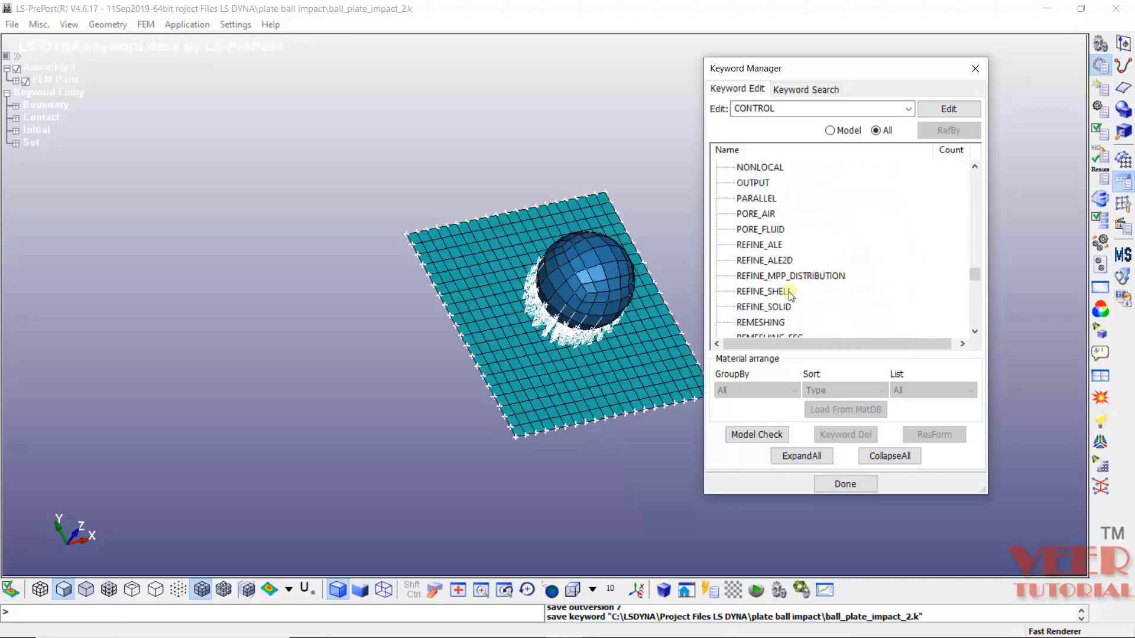
{"action": "scroll", "coordinate": [792, 295], "scroll_direction": "down", "scroll_amount": 5}
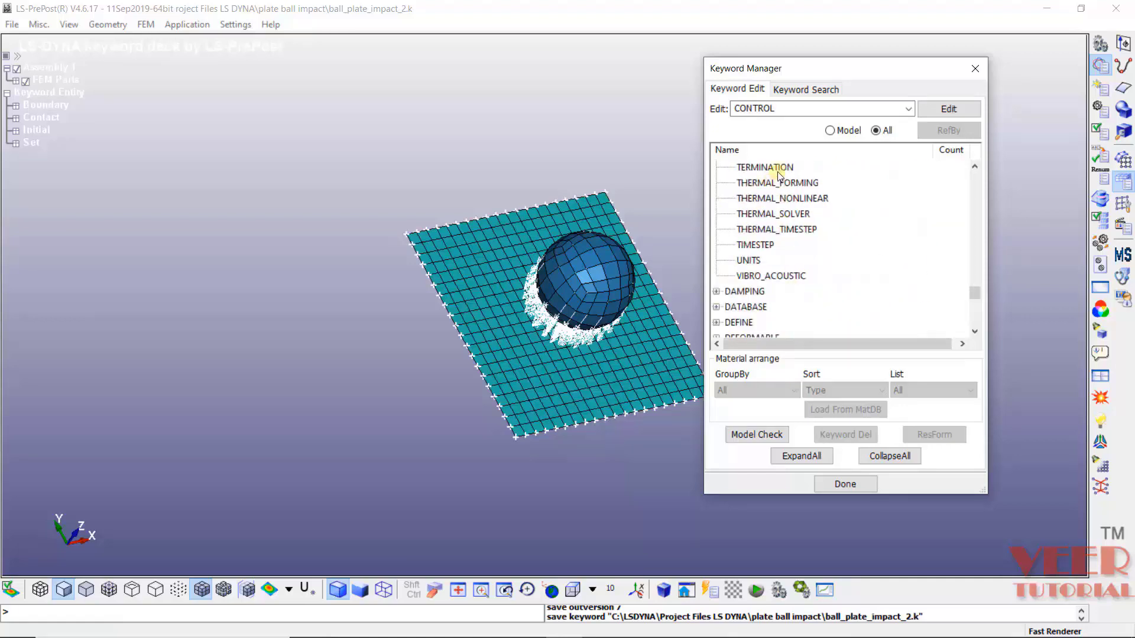
{"action": "scroll", "coordinate": [813, 185], "scroll_direction": "up", "scroll_amount": 1}
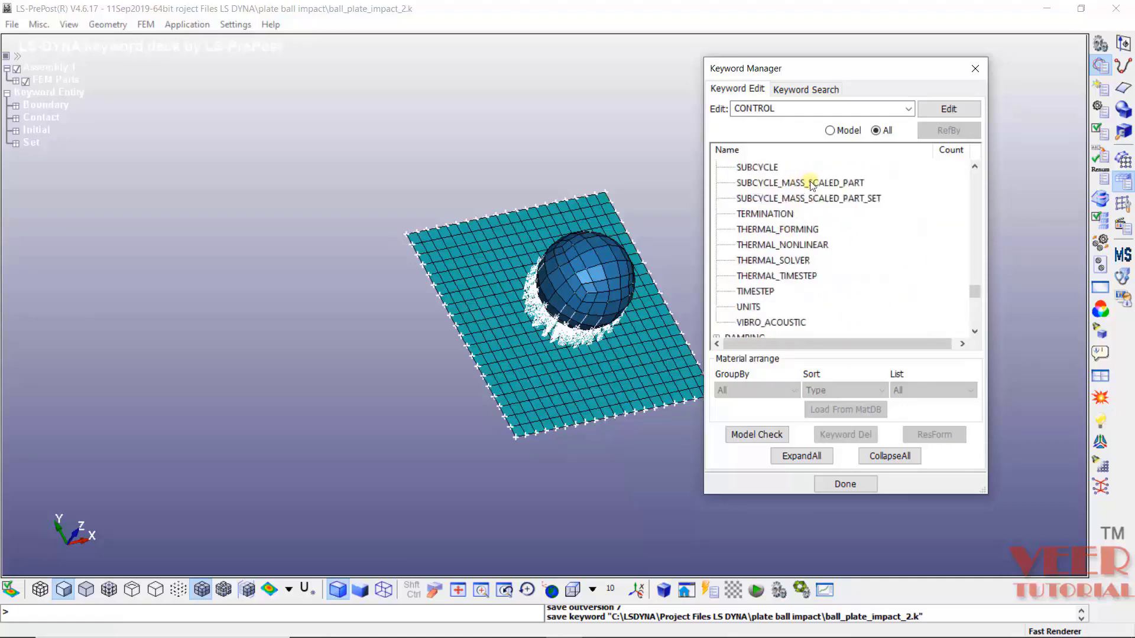
{"action": "double_click", "coordinate": [769, 214]}
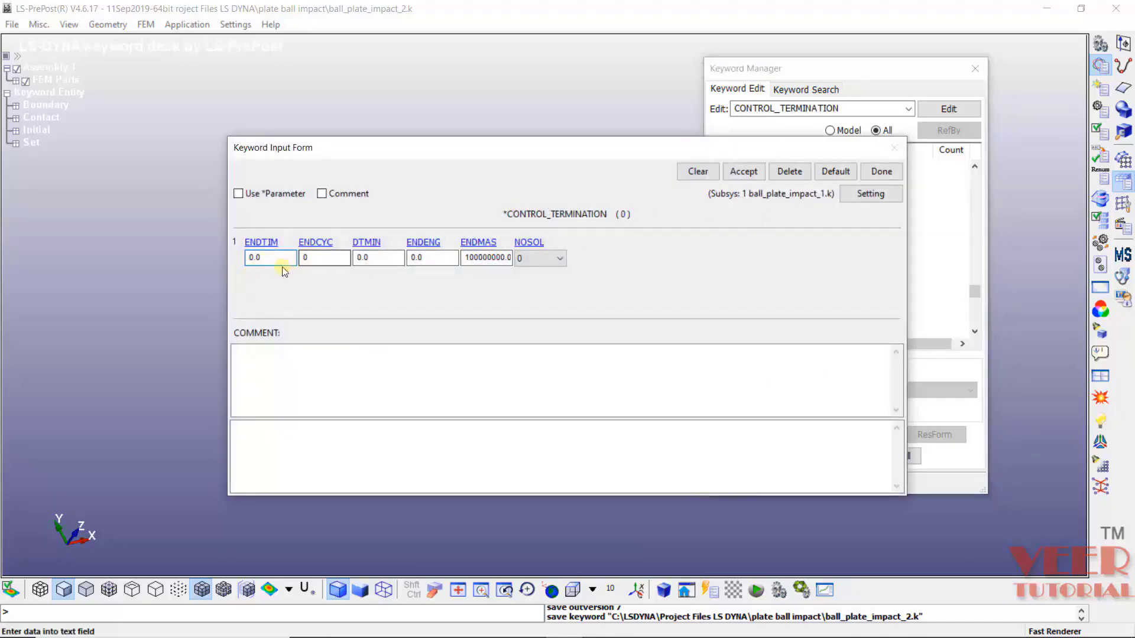
{"action": "double_click", "coordinate": [266, 255]}
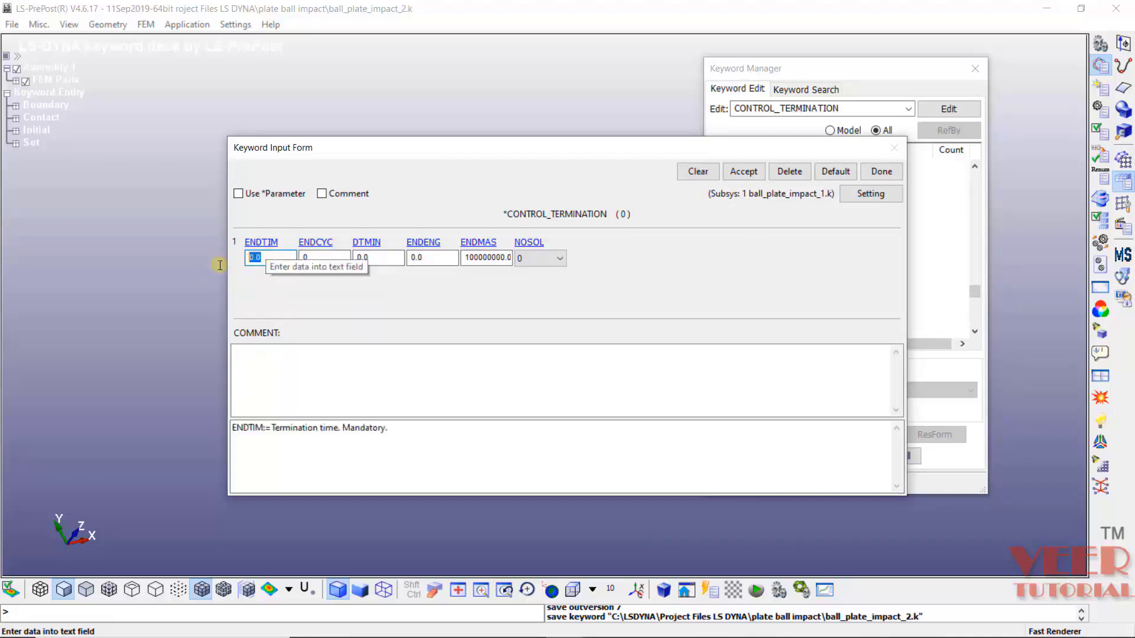